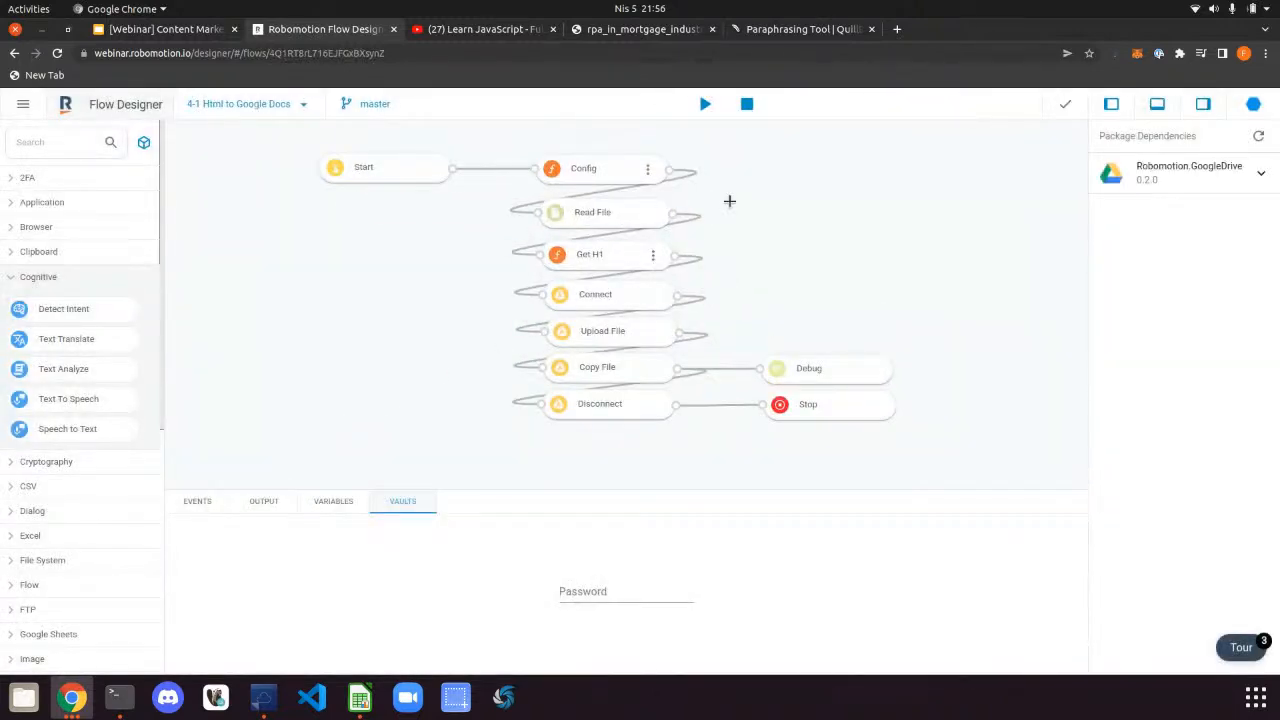
Open the Config node's script, close three extra Chrome tabs, and paste the Drive folder URL into a new tab
double_click(648, 174)
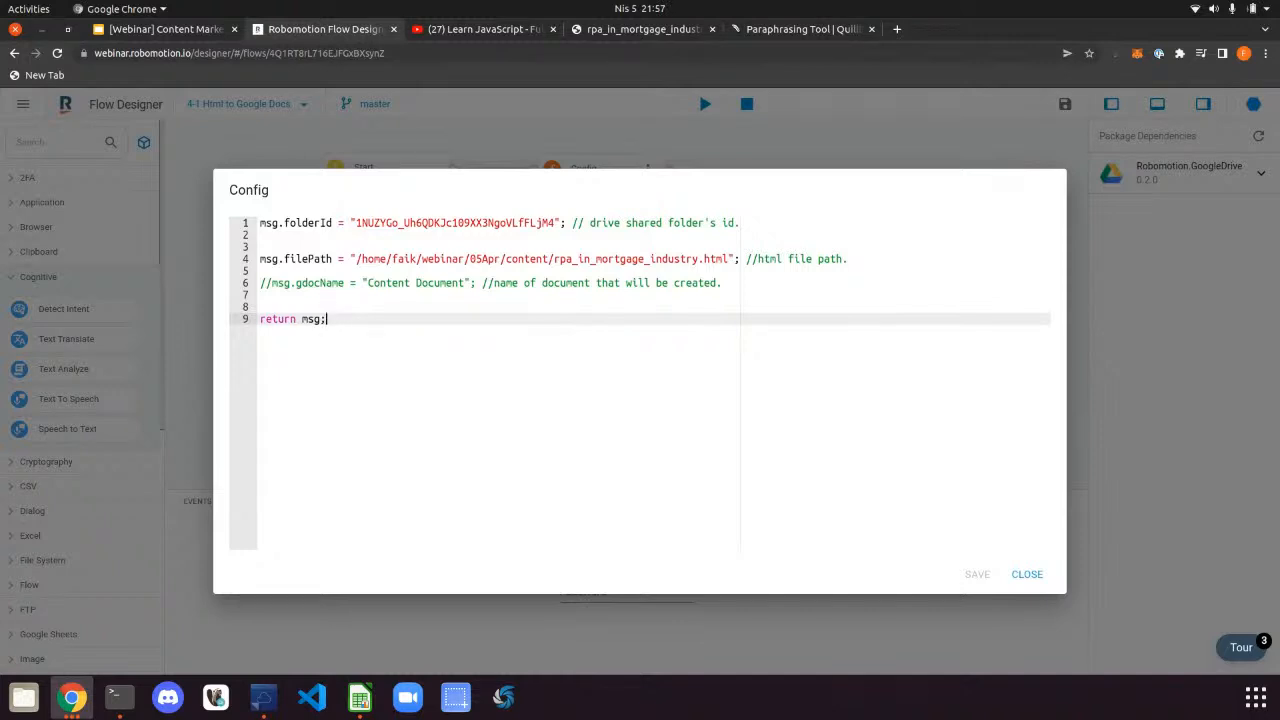
key(alt+Tab)
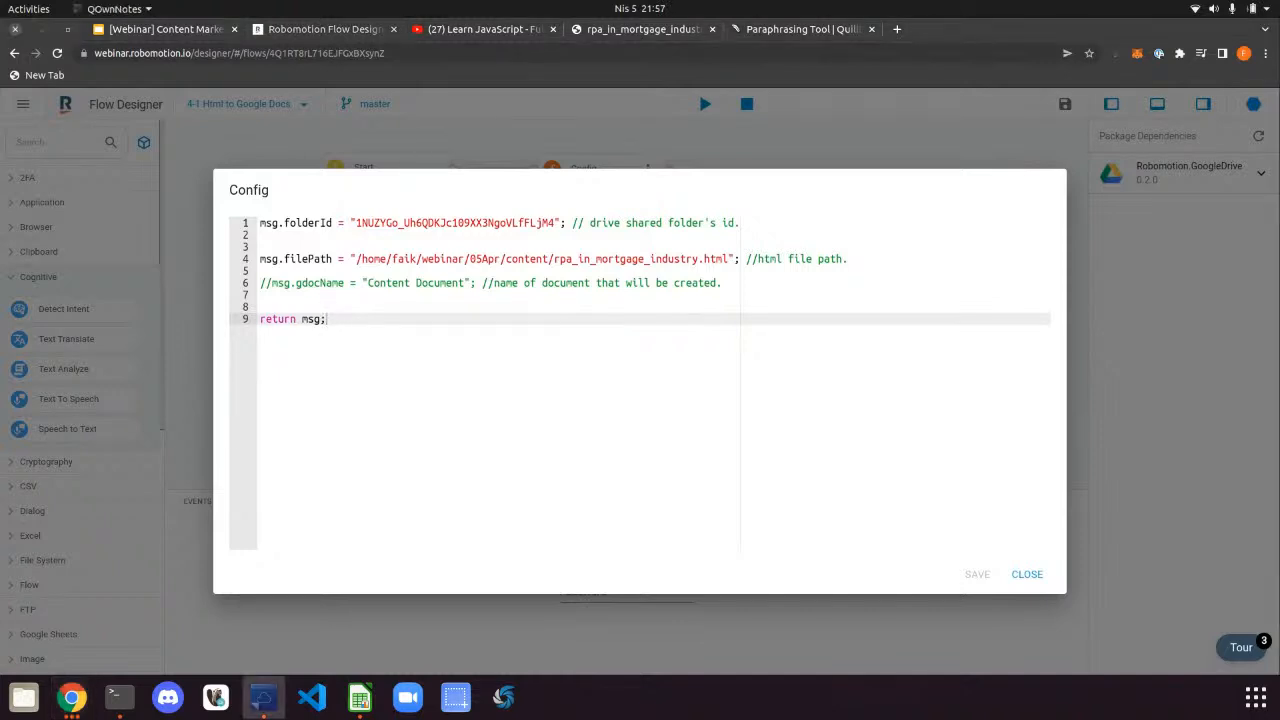
click(869, 29)
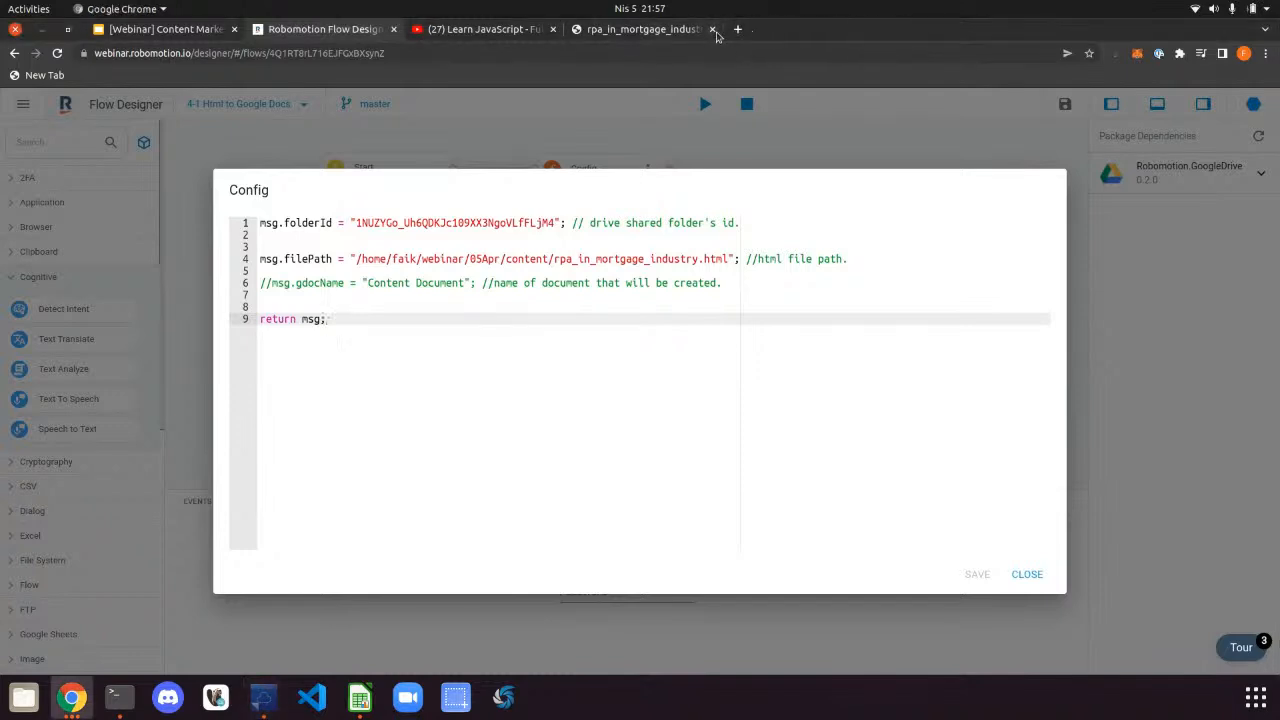
click(712, 29)
click(553, 29)
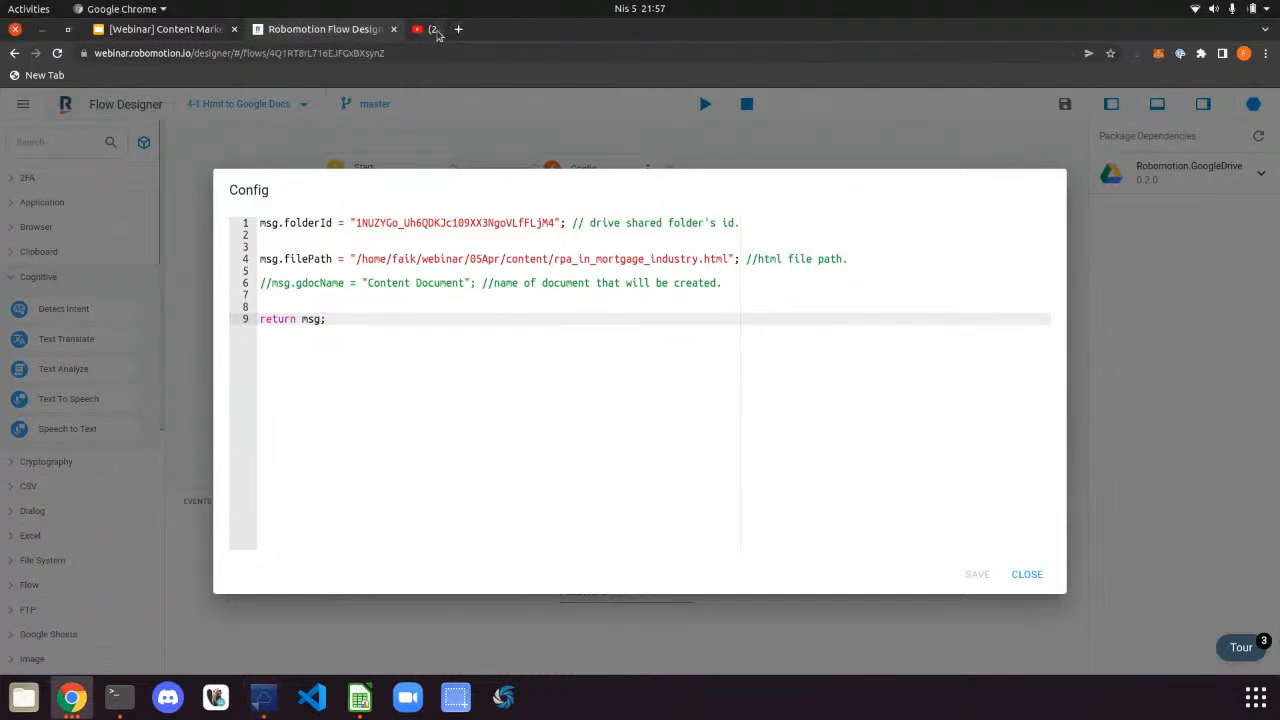
click(421, 29)
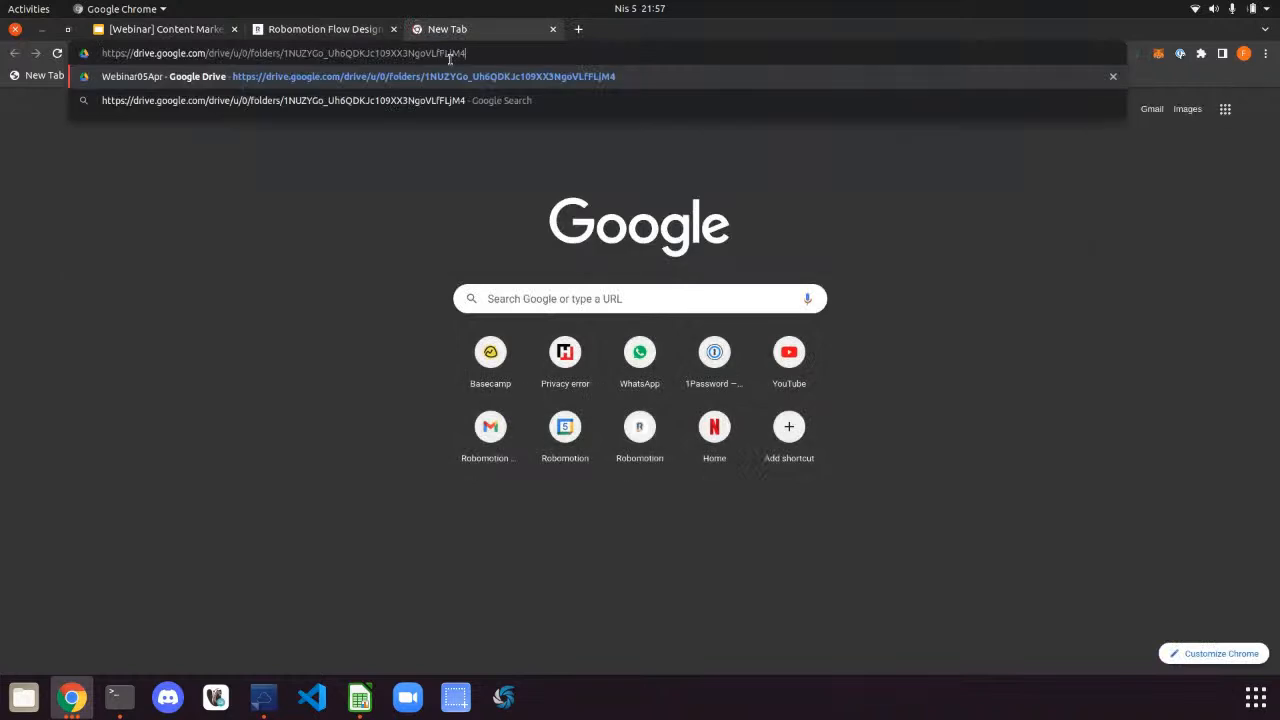
Load the Webinar05Apr Drive folder and confirm the Robomotion service account has Editor access
key(Return)
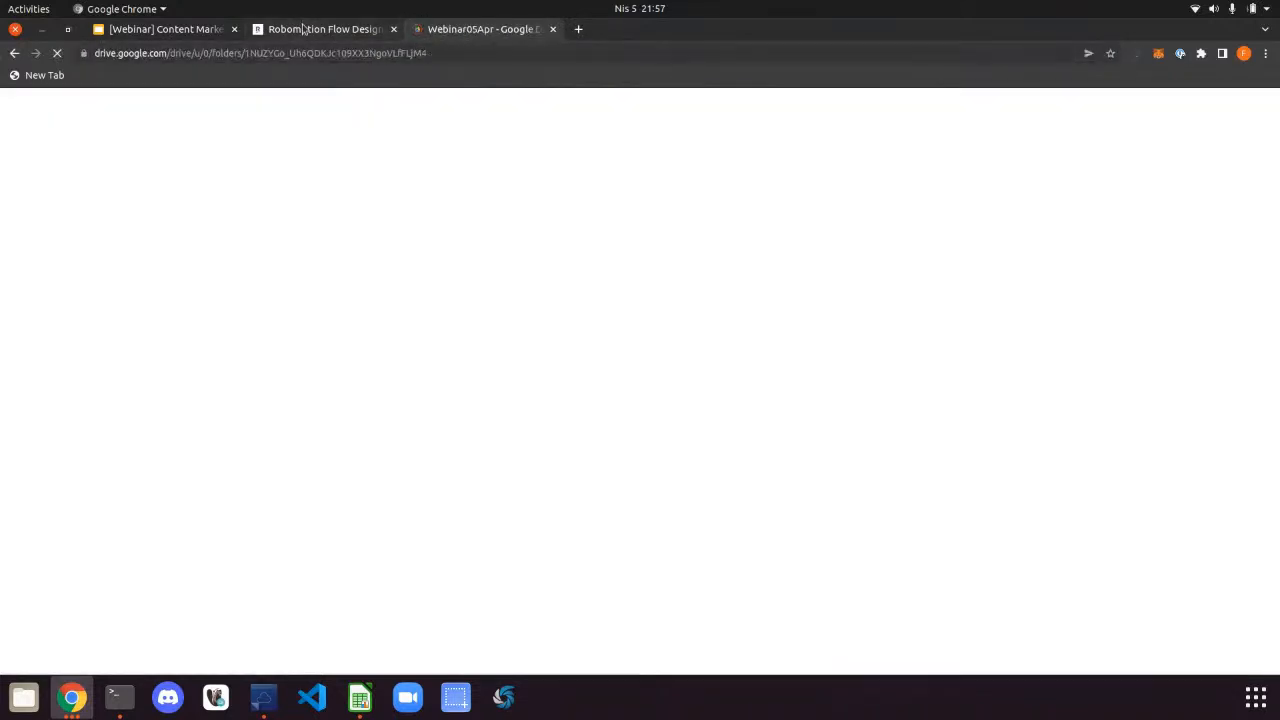
click(302, 29)
click(455, 31)
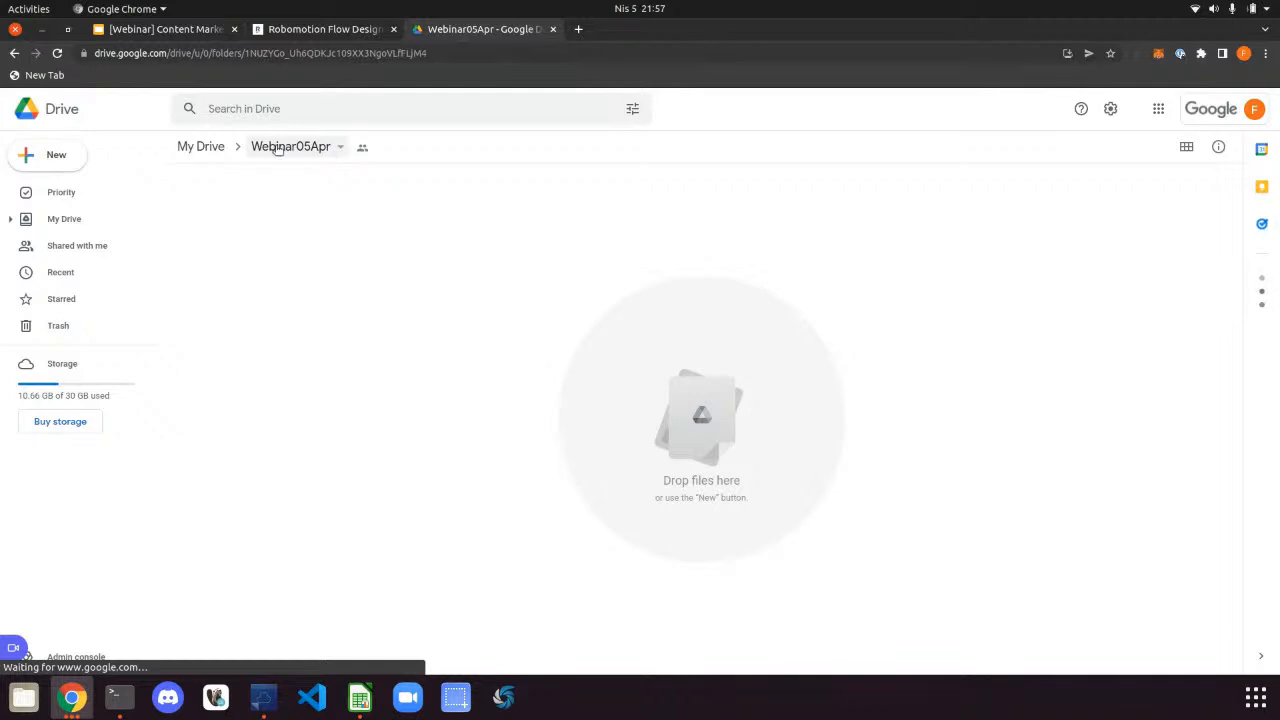
click(335, 147)
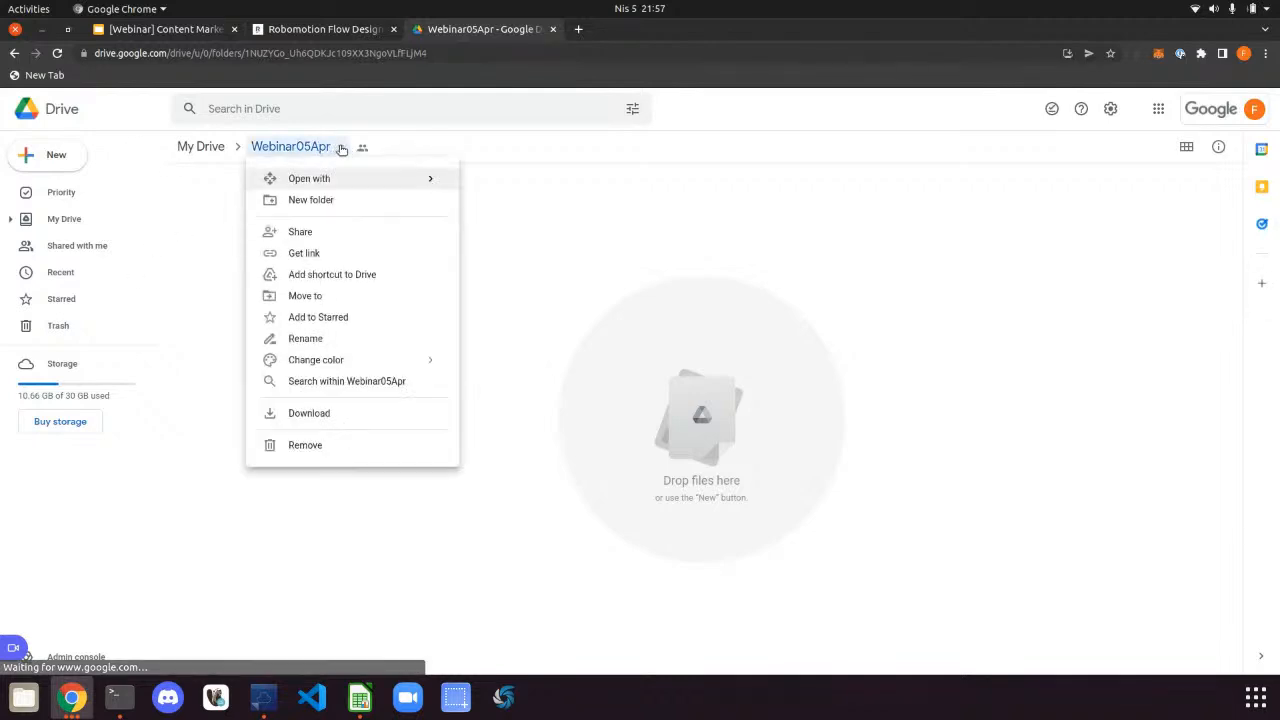
click(319, 233)
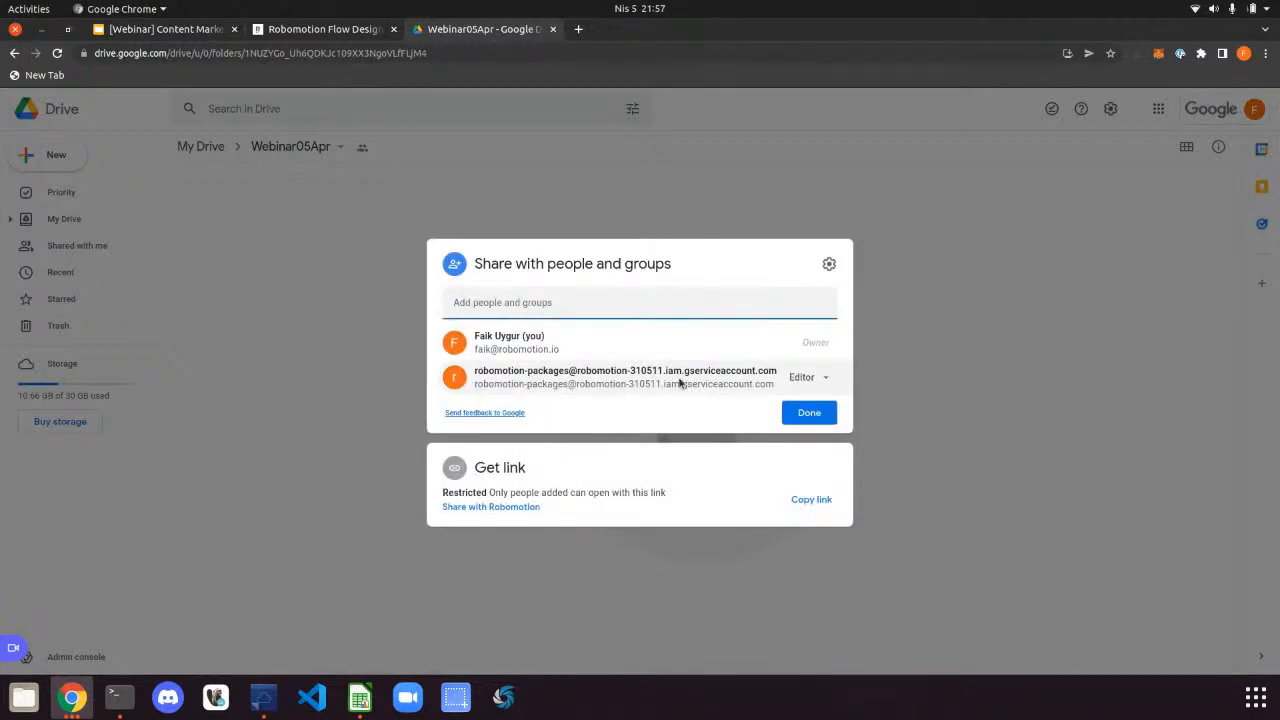
mouse_move(681, 382)
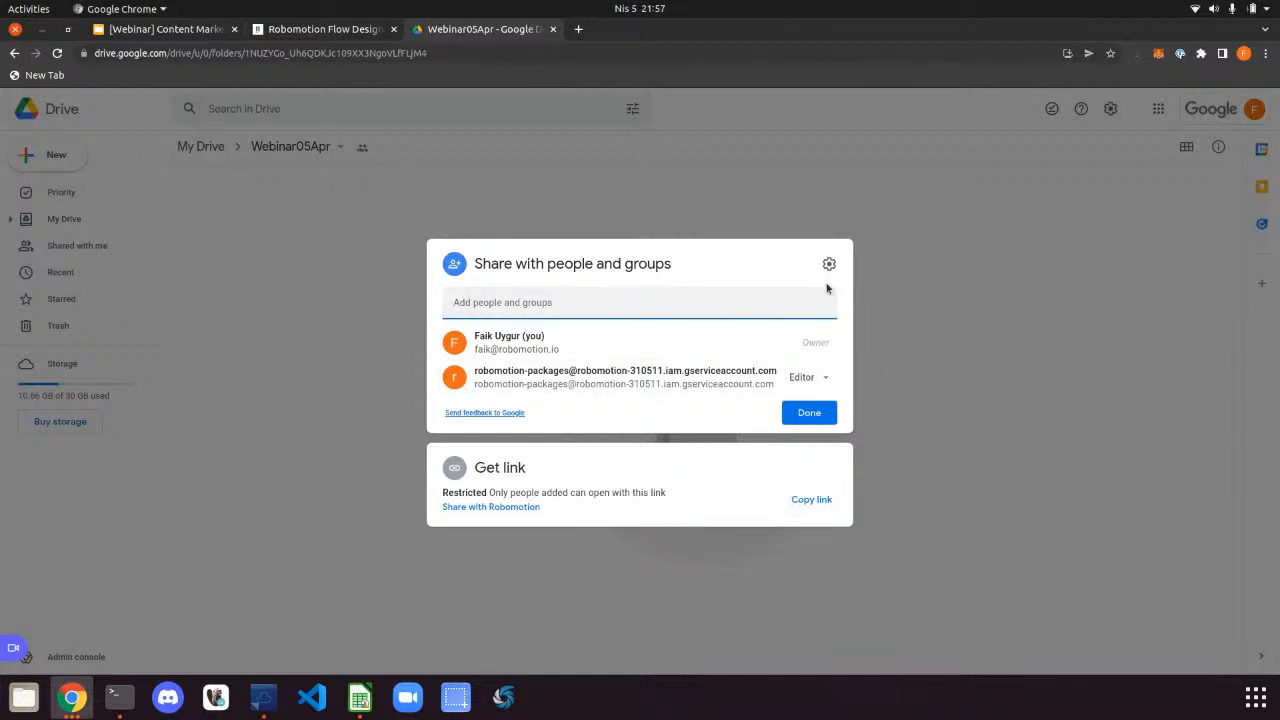
click(808, 411)
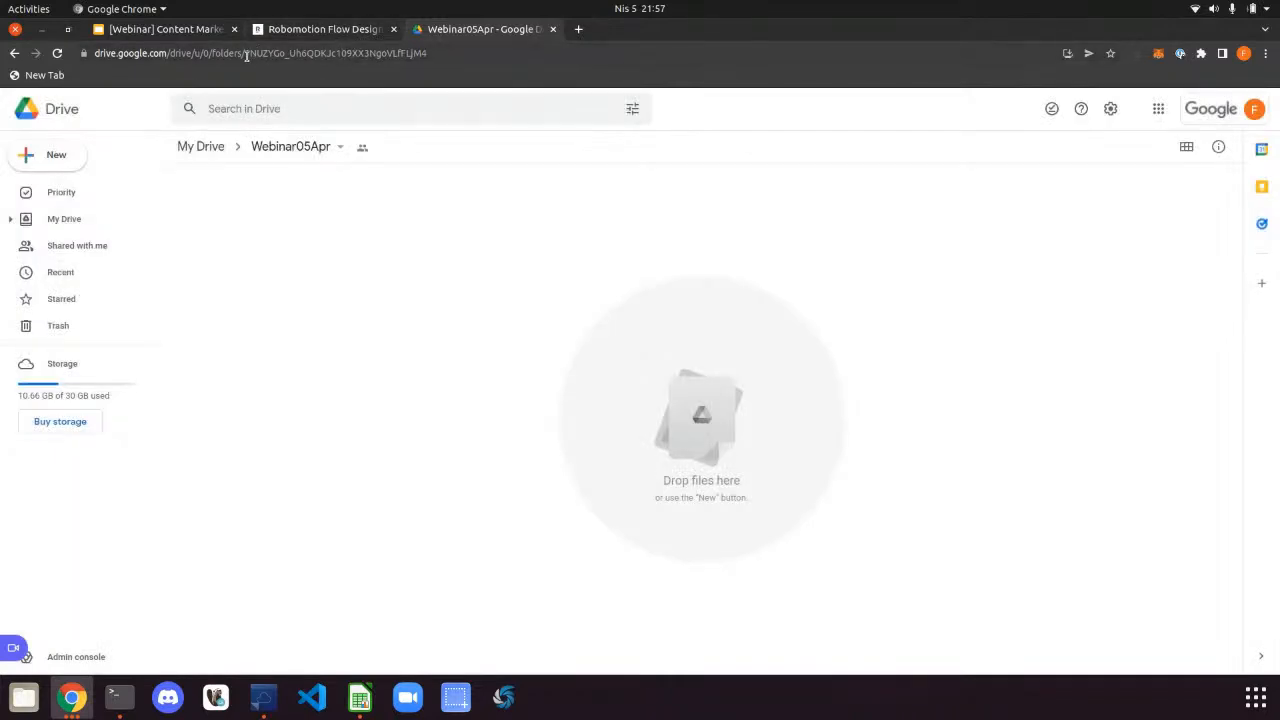
Select the Webinar05Apr folder ID in the address bar to compare with the Config script
drag(244, 56, 463, 55)
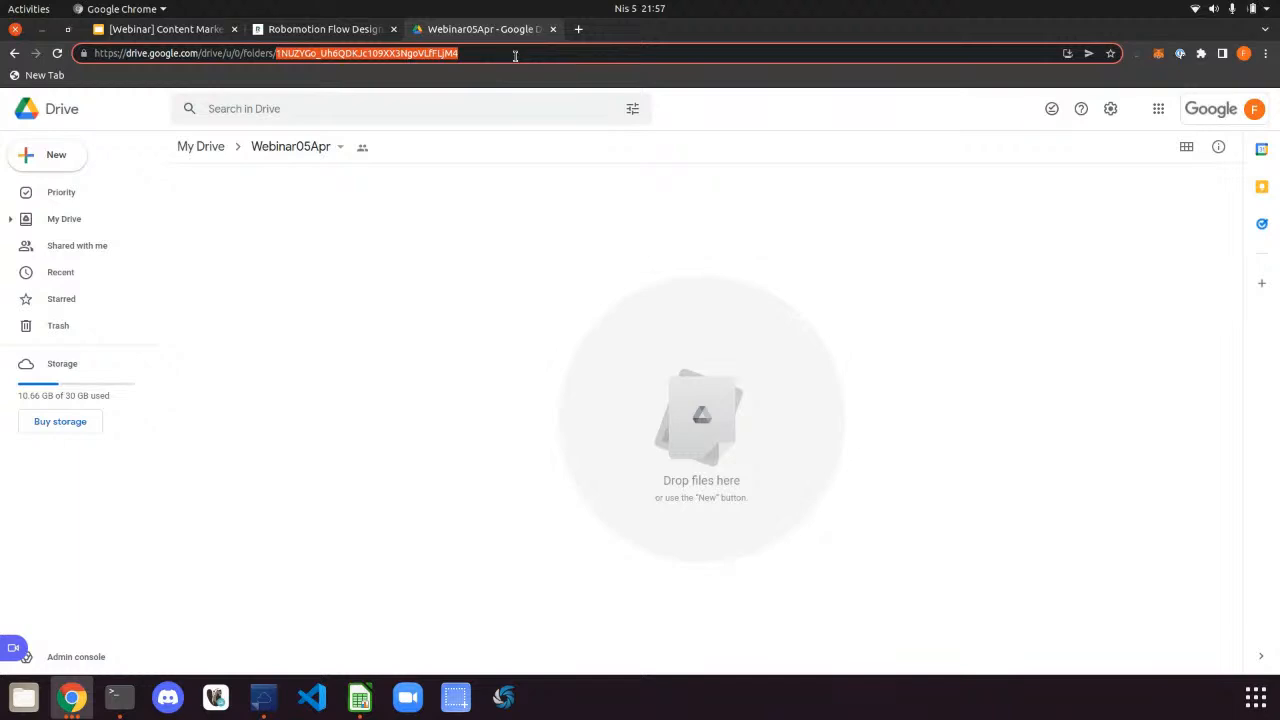
click(405, 57)
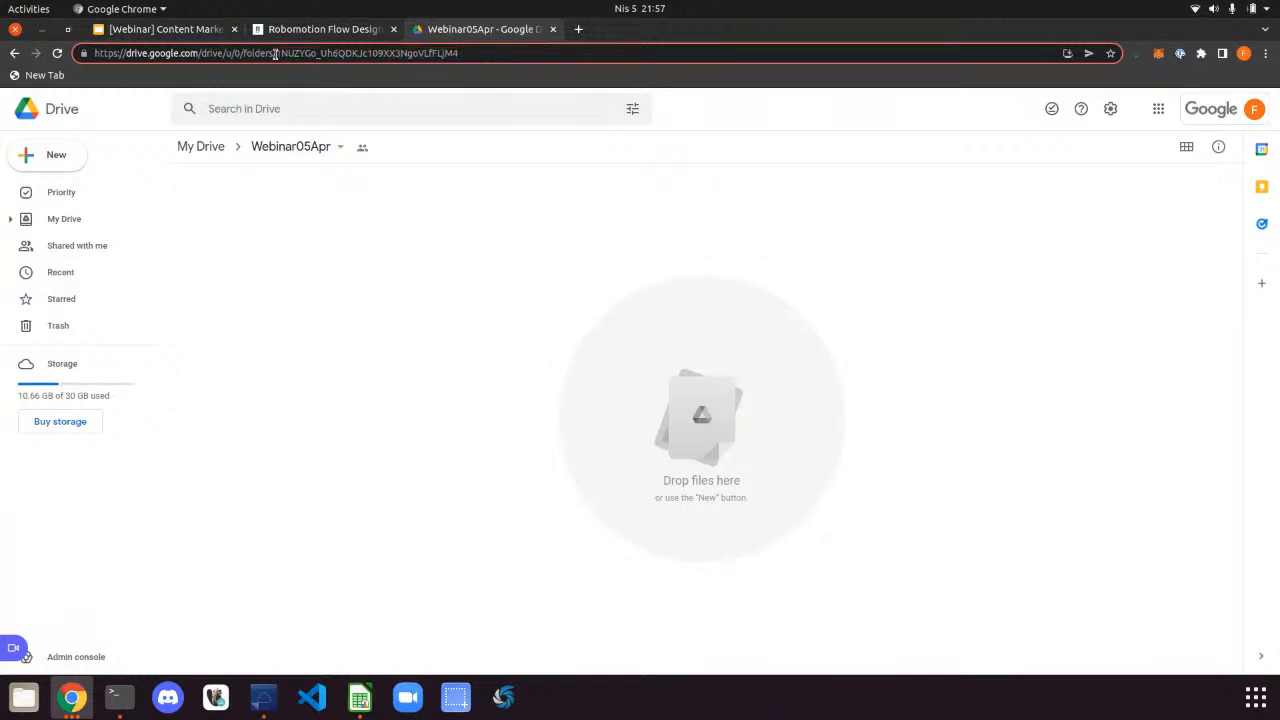
drag(275, 55, 503, 58)
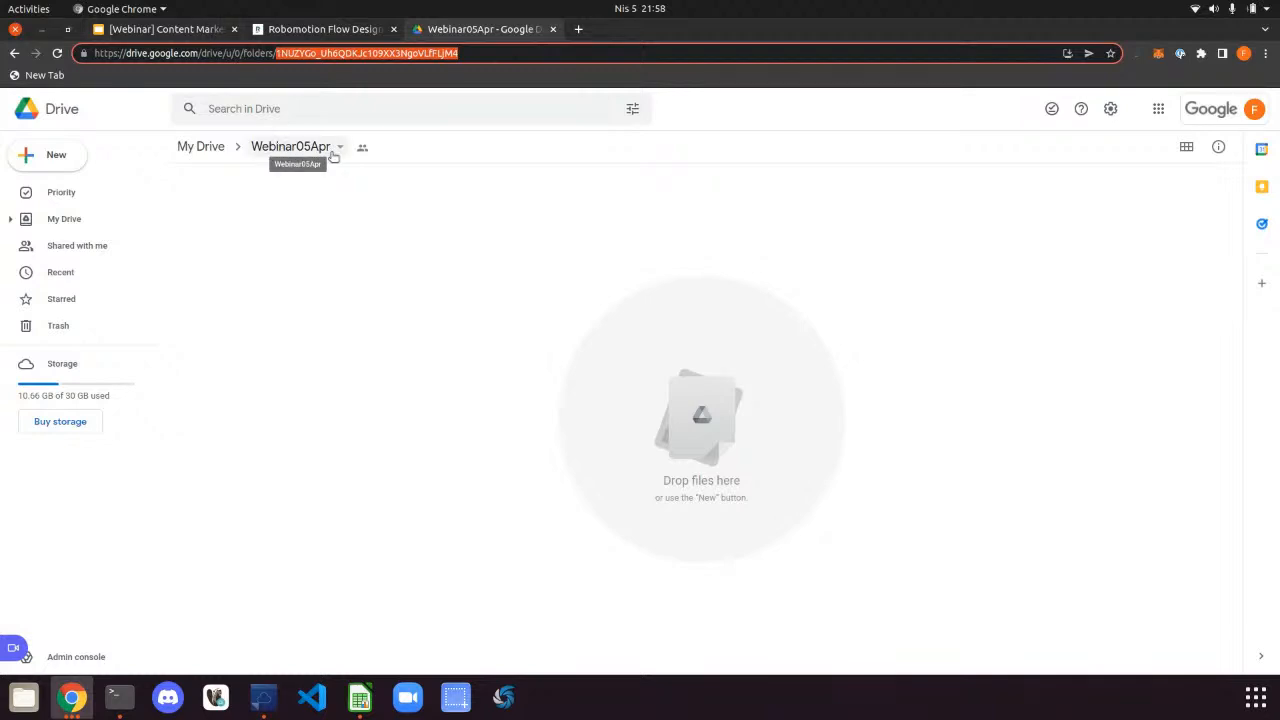
click(304, 54)
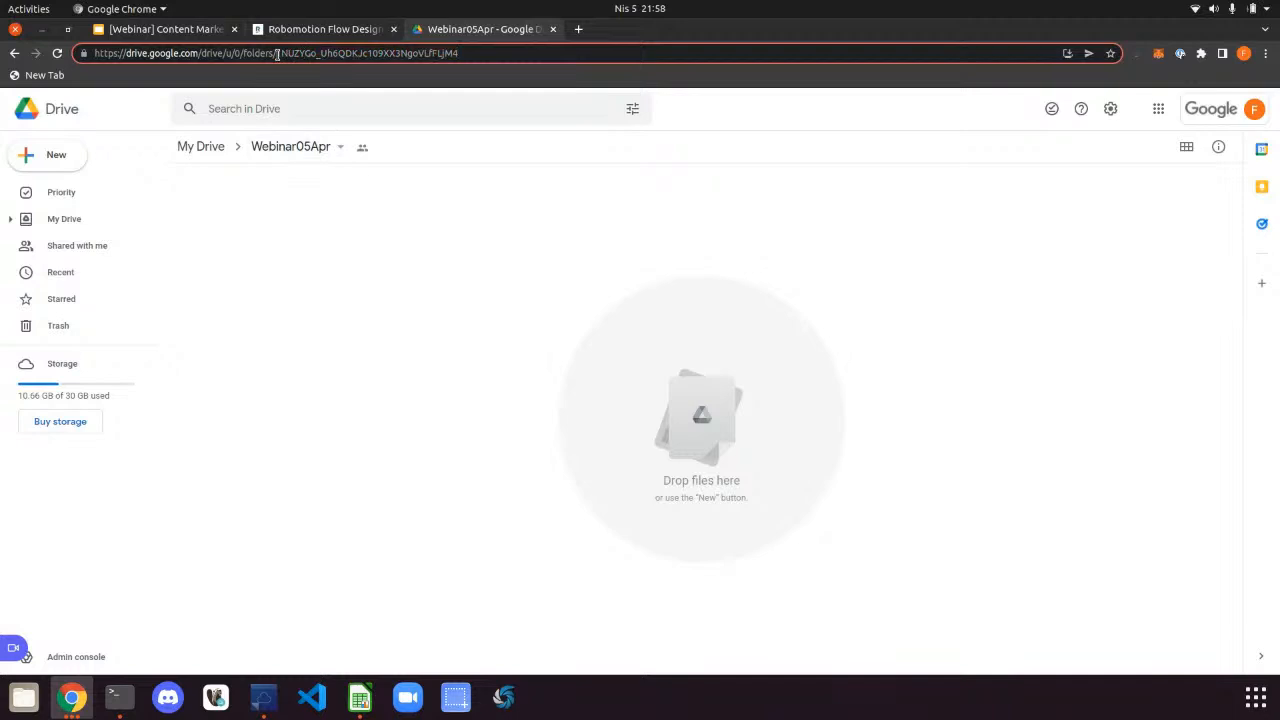
drag(277, 54, 531, 58)
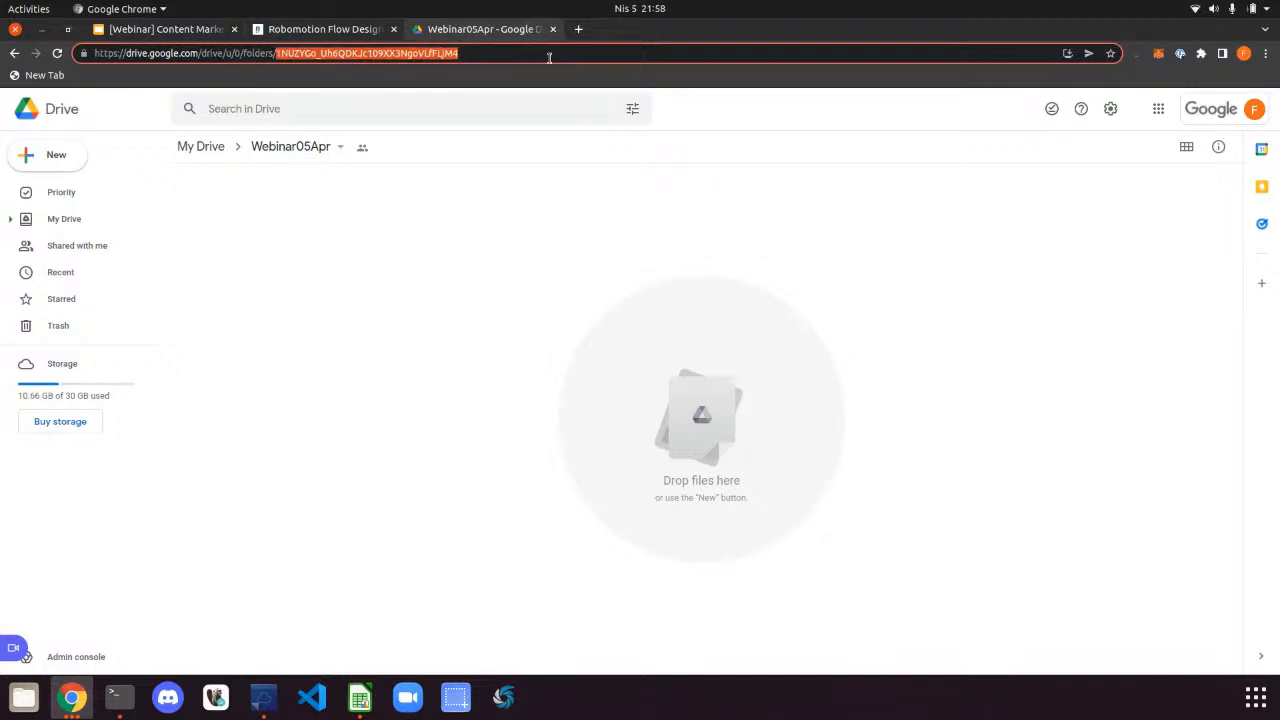
click(321, 30)
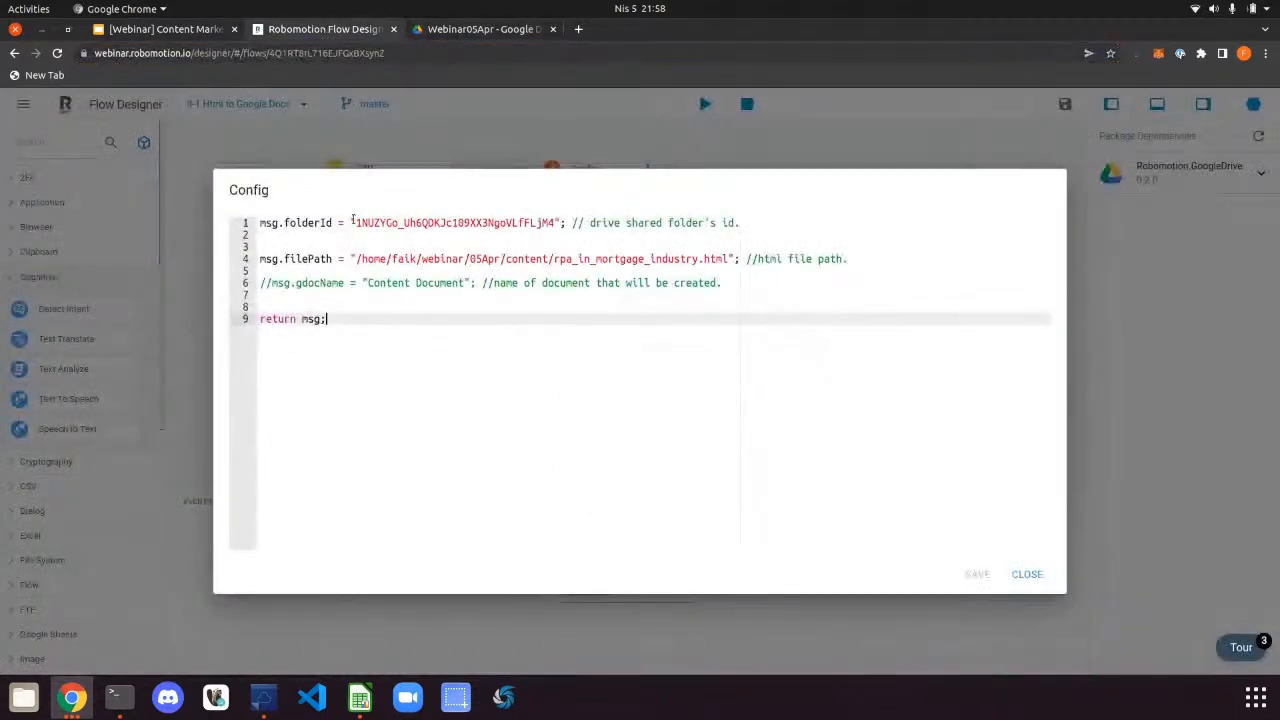
drag(356, 222, 556, 223)
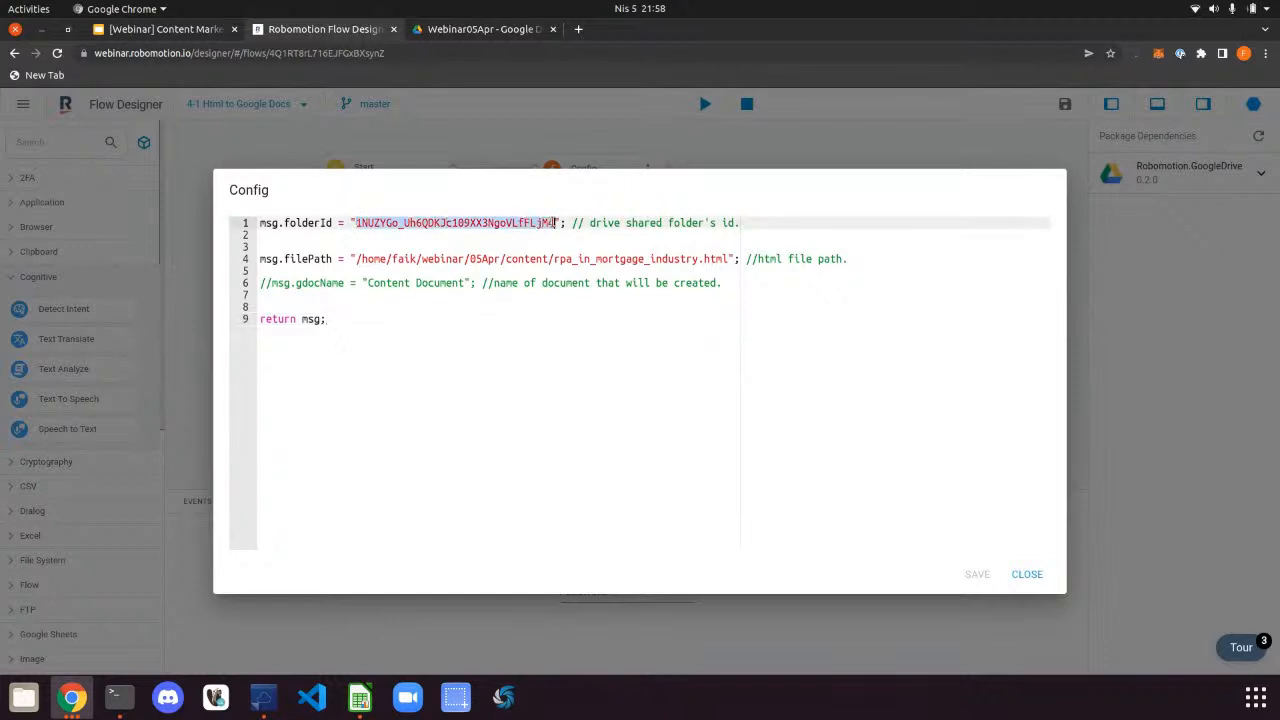
click(555, 223)
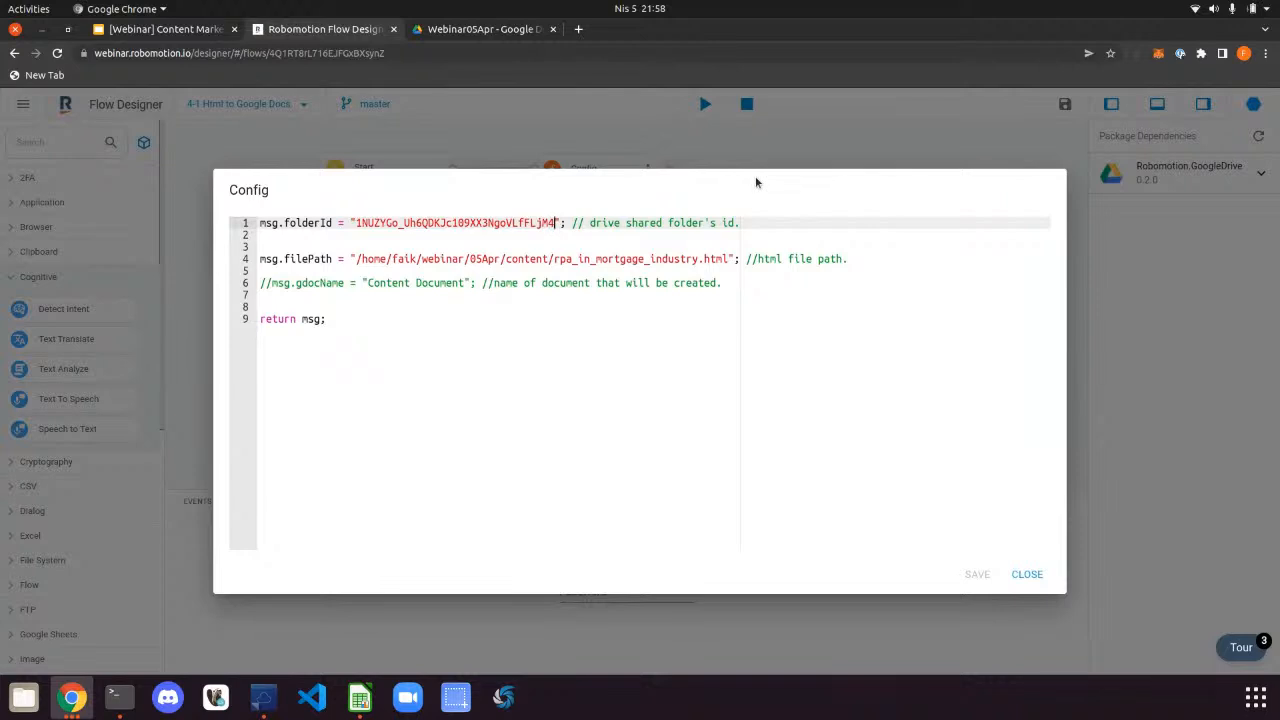
Find rpa_in_mortgage_industry.html in Home/webinar/05Apr/content, then close the Config script dialog
click(24, 697)
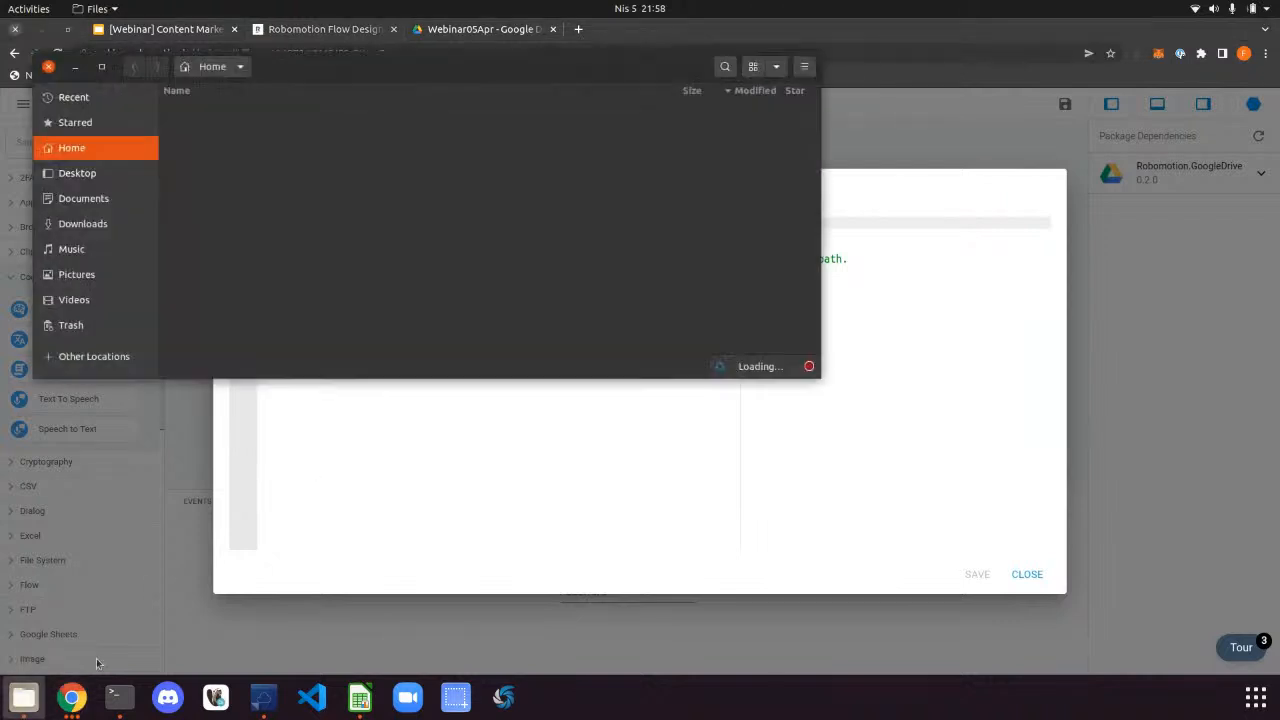
drag(375, 61, 1279, 128)
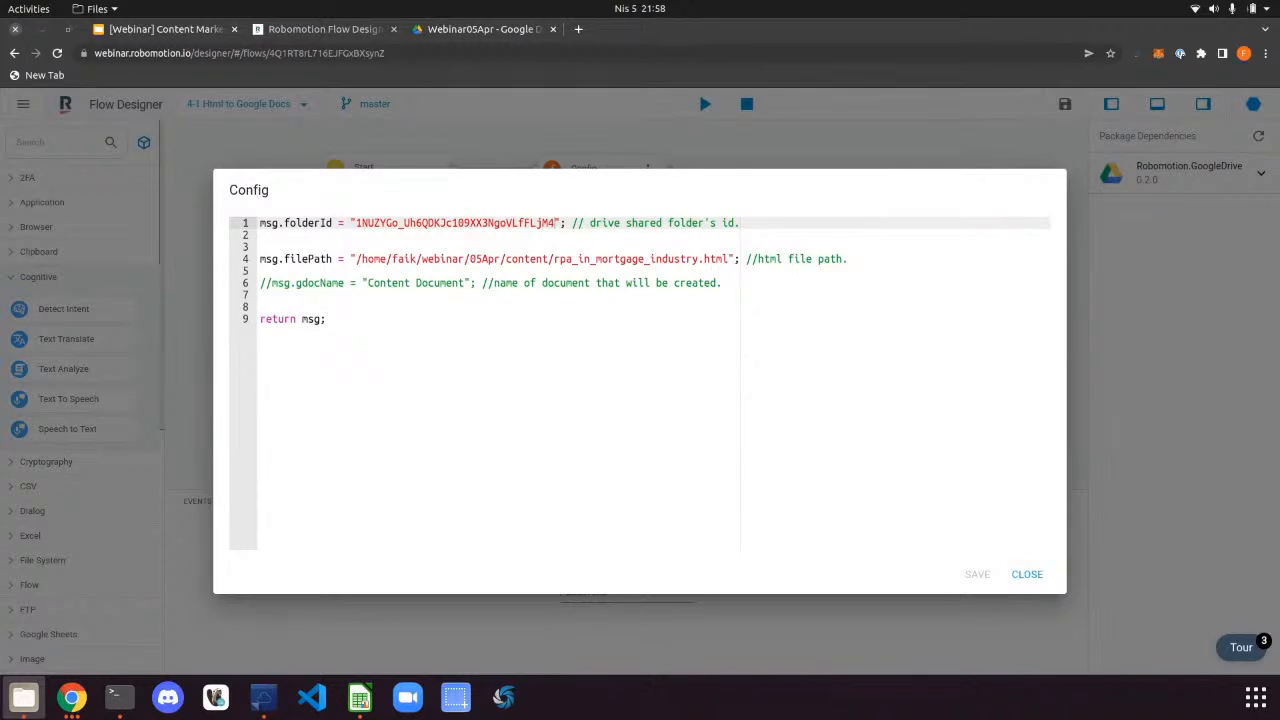
drag(1279, 128, 700, 318)
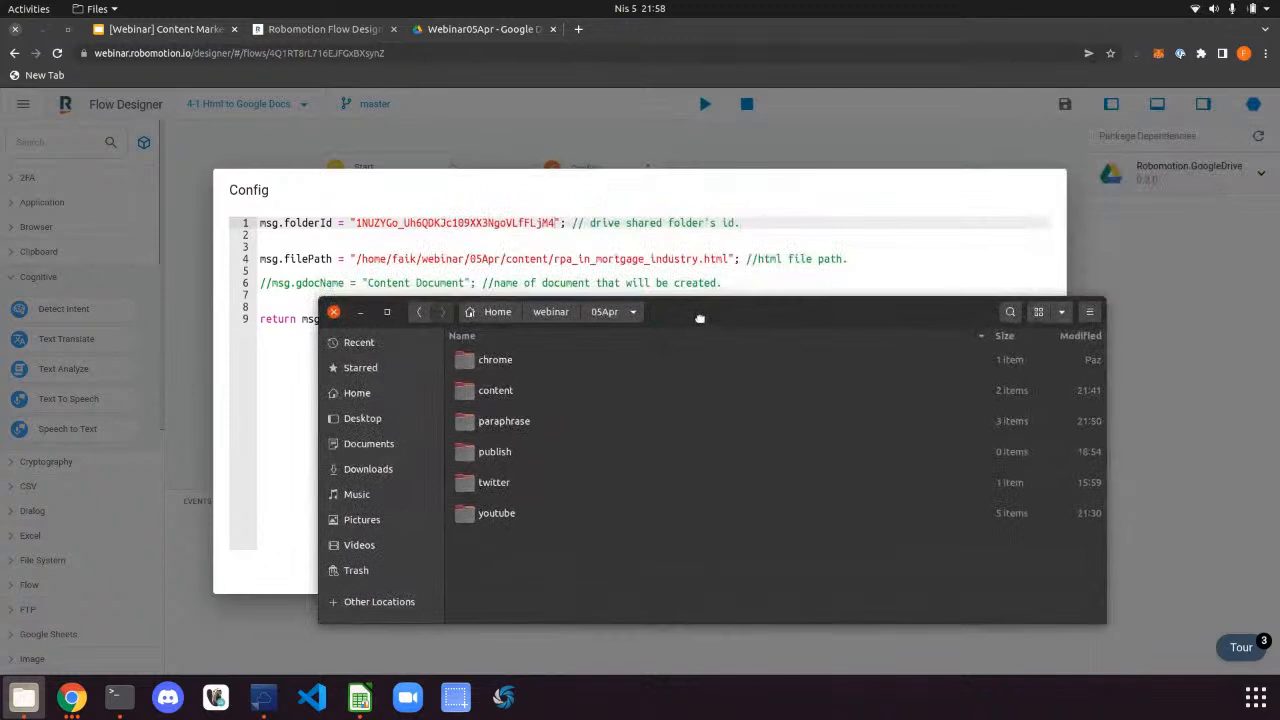
double_click(515, 392)
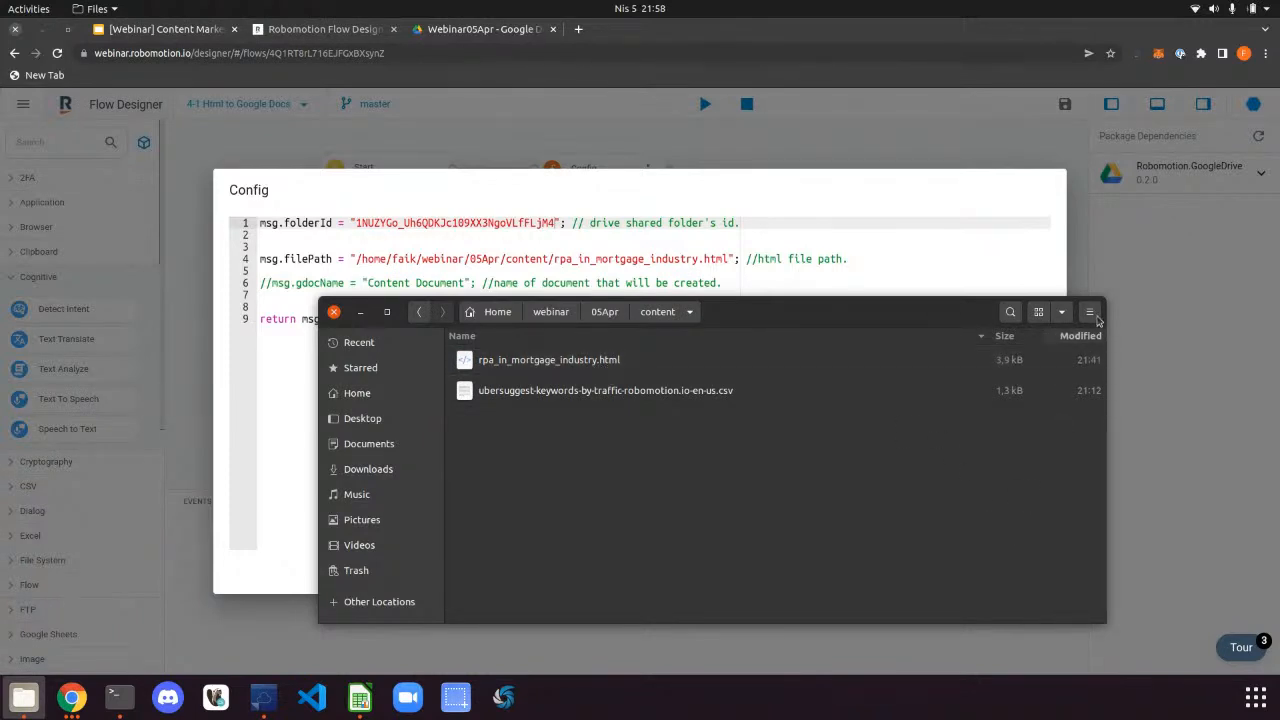
click(936, 137)
click(886, 149)
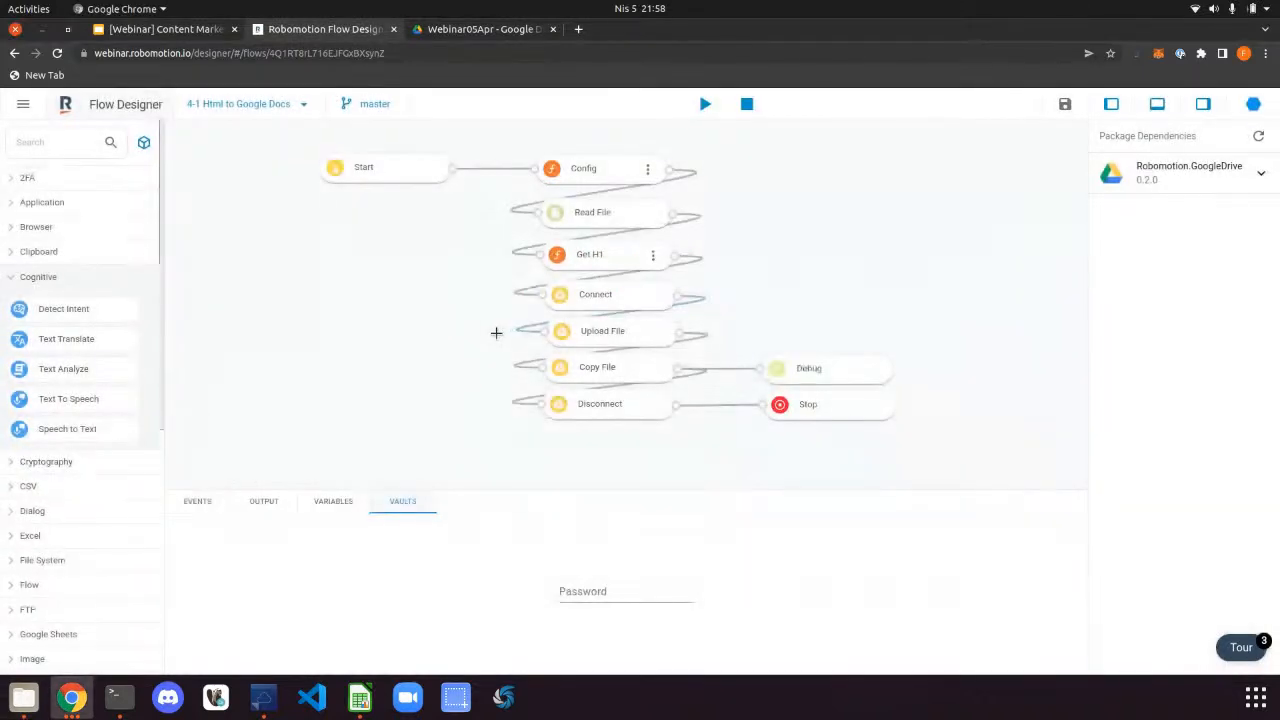
Check the Copy File node's mime type and keep it set to GDocs
click(617, 370)
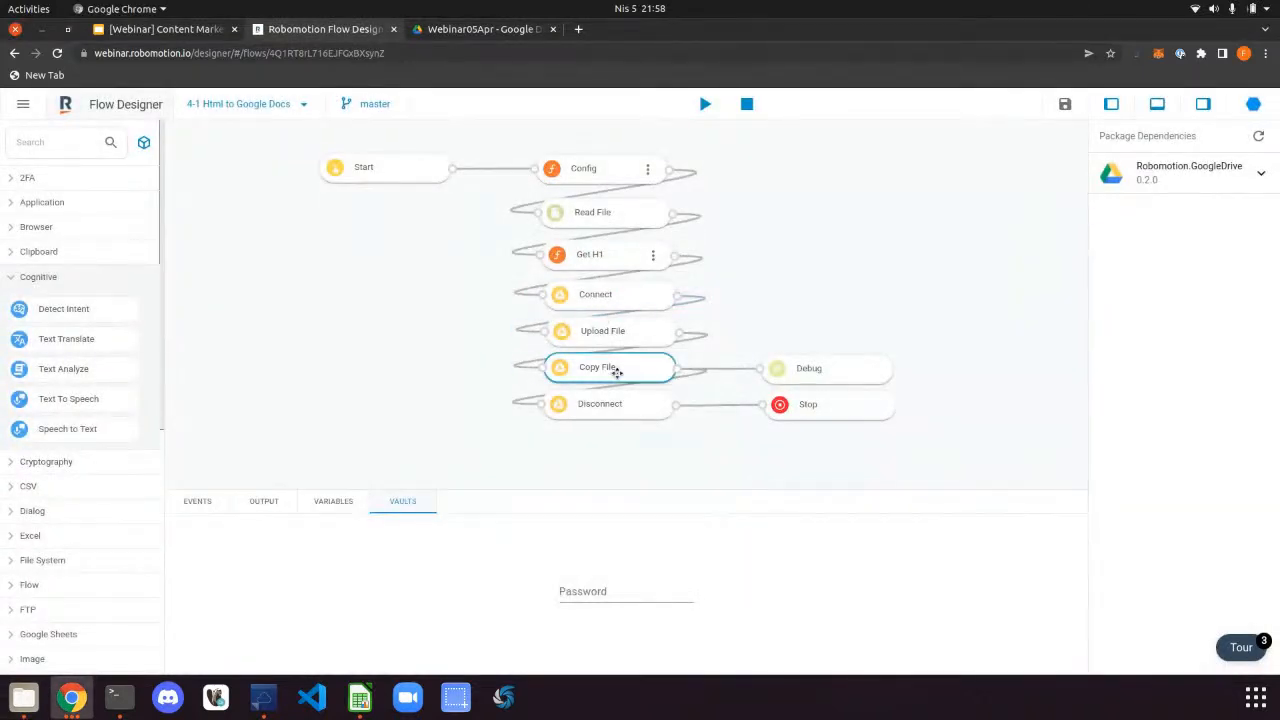
scroll(1143, 465, down, 5)
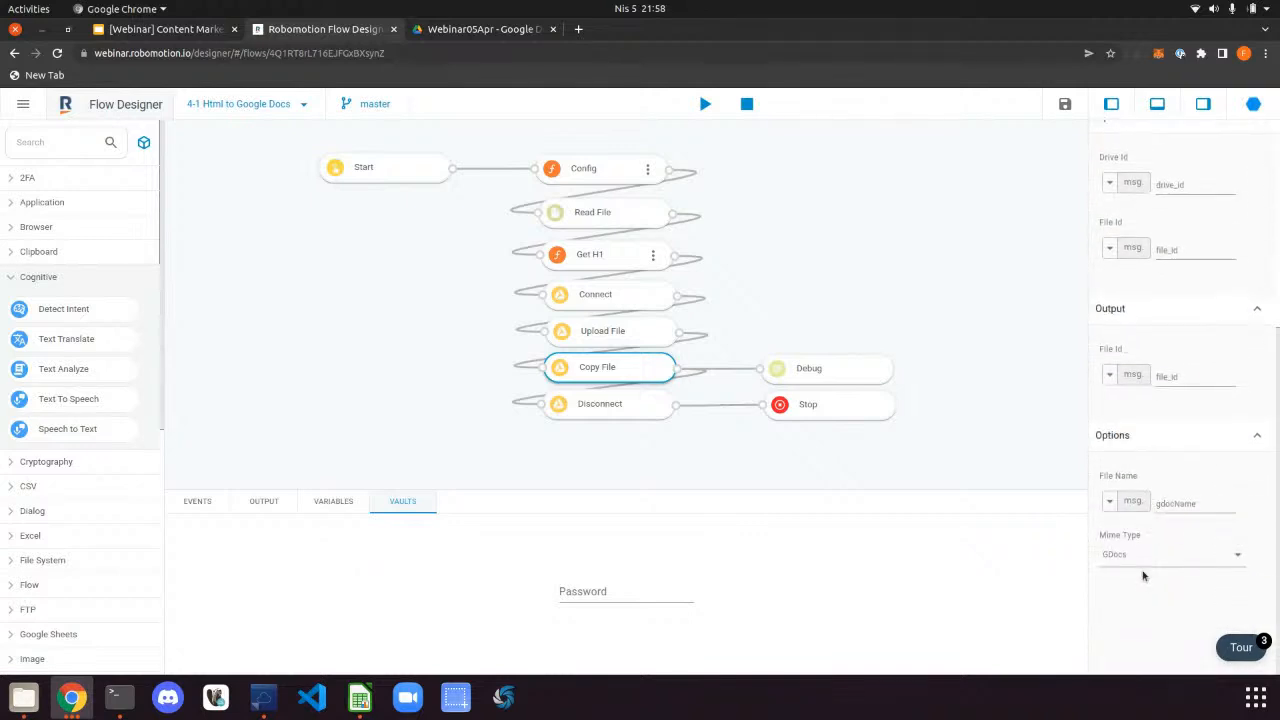
scroll(1130, 556, down, 1)
click(1134, 501)
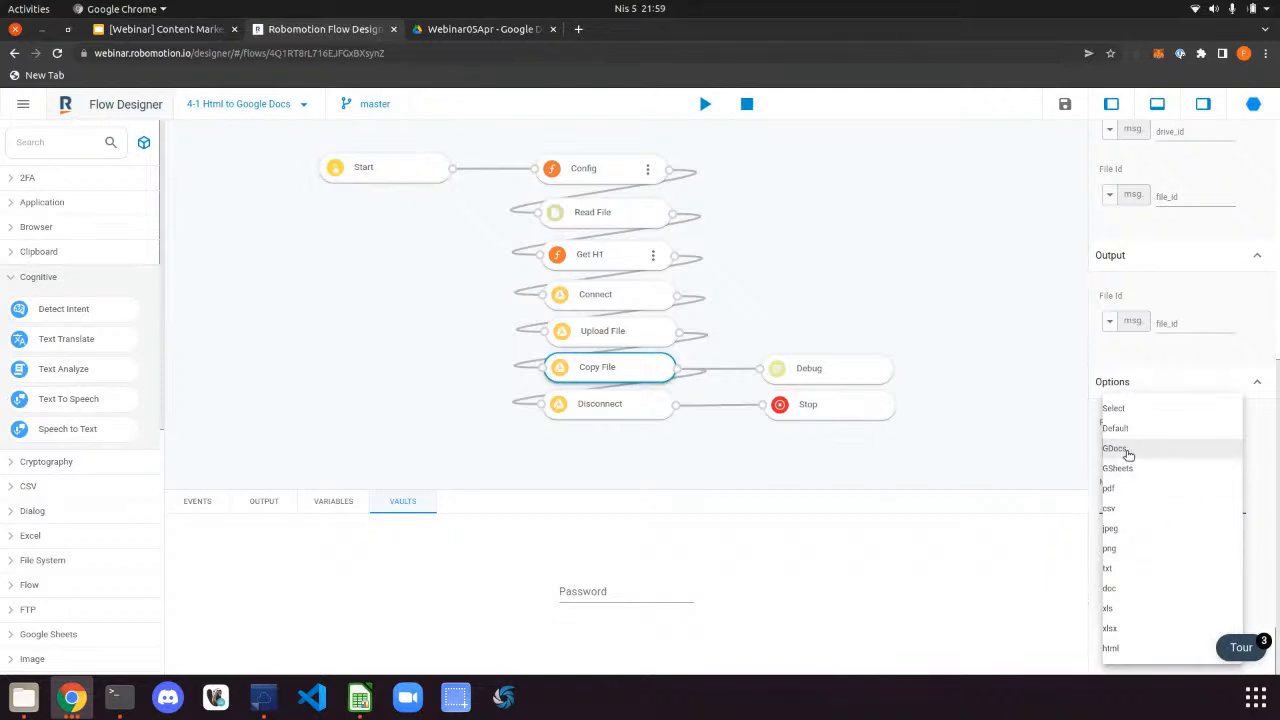
click(950, 346)
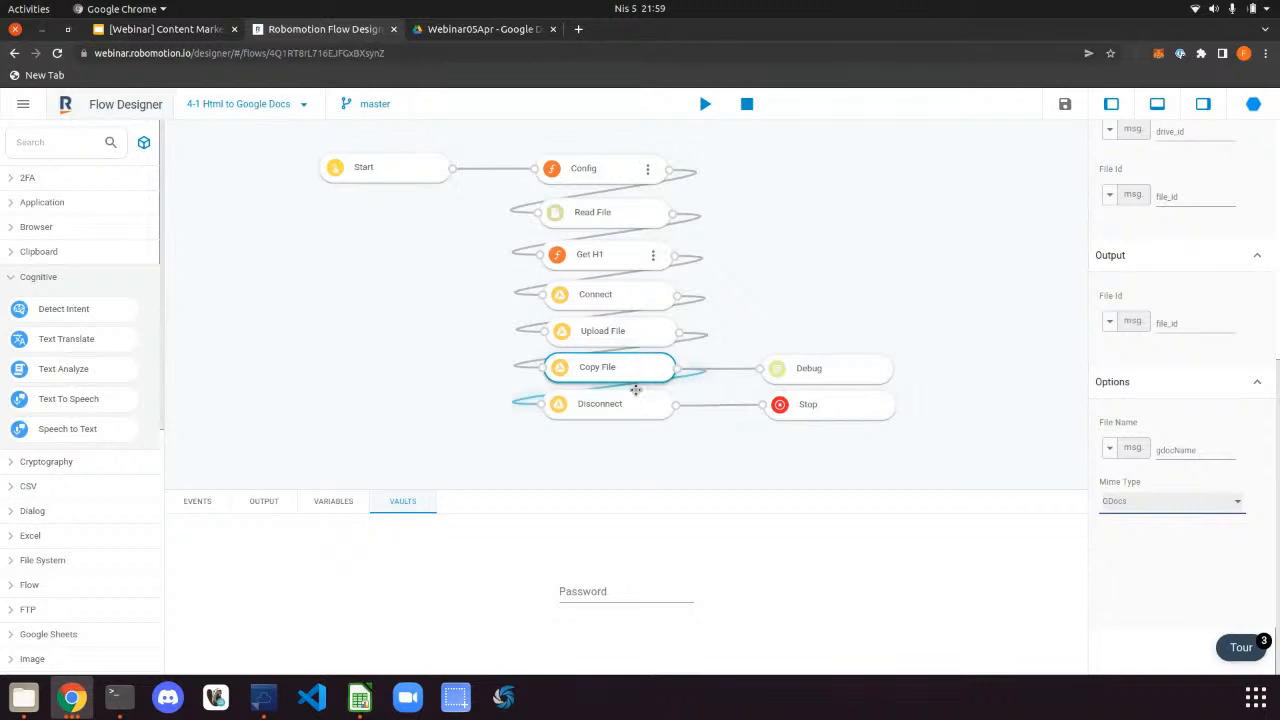
Review the Upload File node, then confirm Copy File's File Name option is gdocName
click(634, 330)
scroll(1167, 461, down, 2)
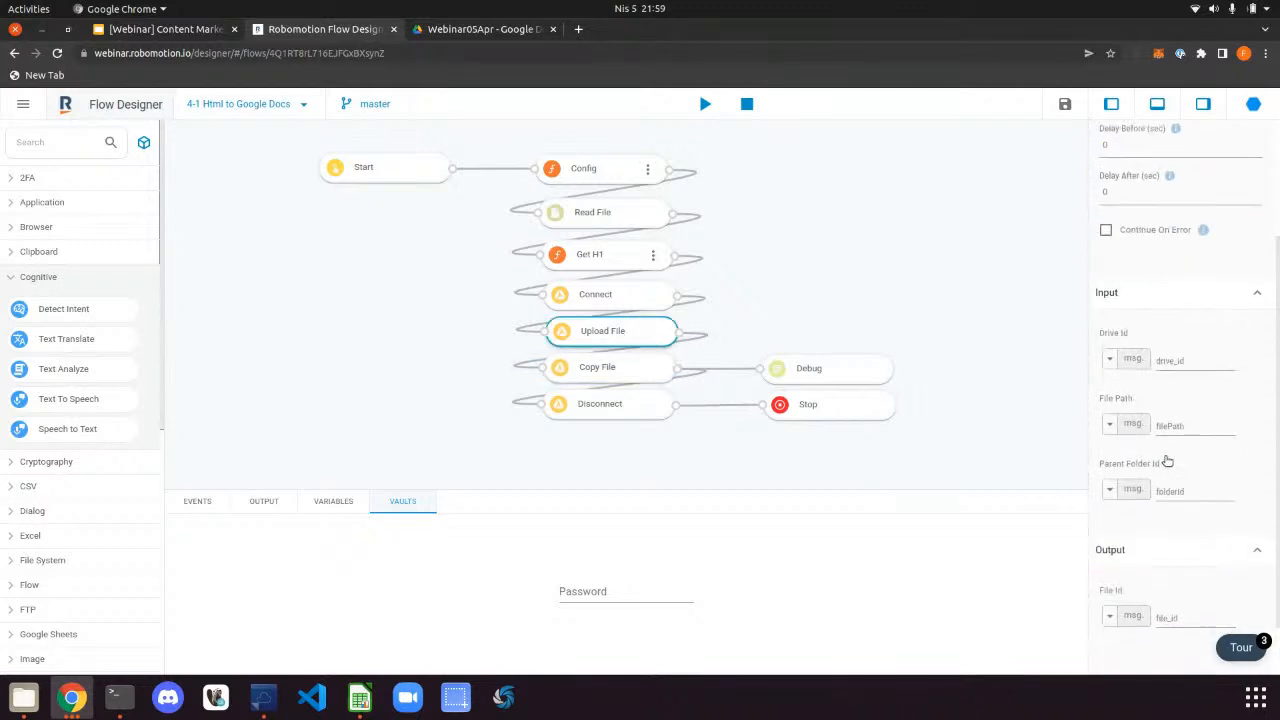
scroll(1167, 461, down, 1)
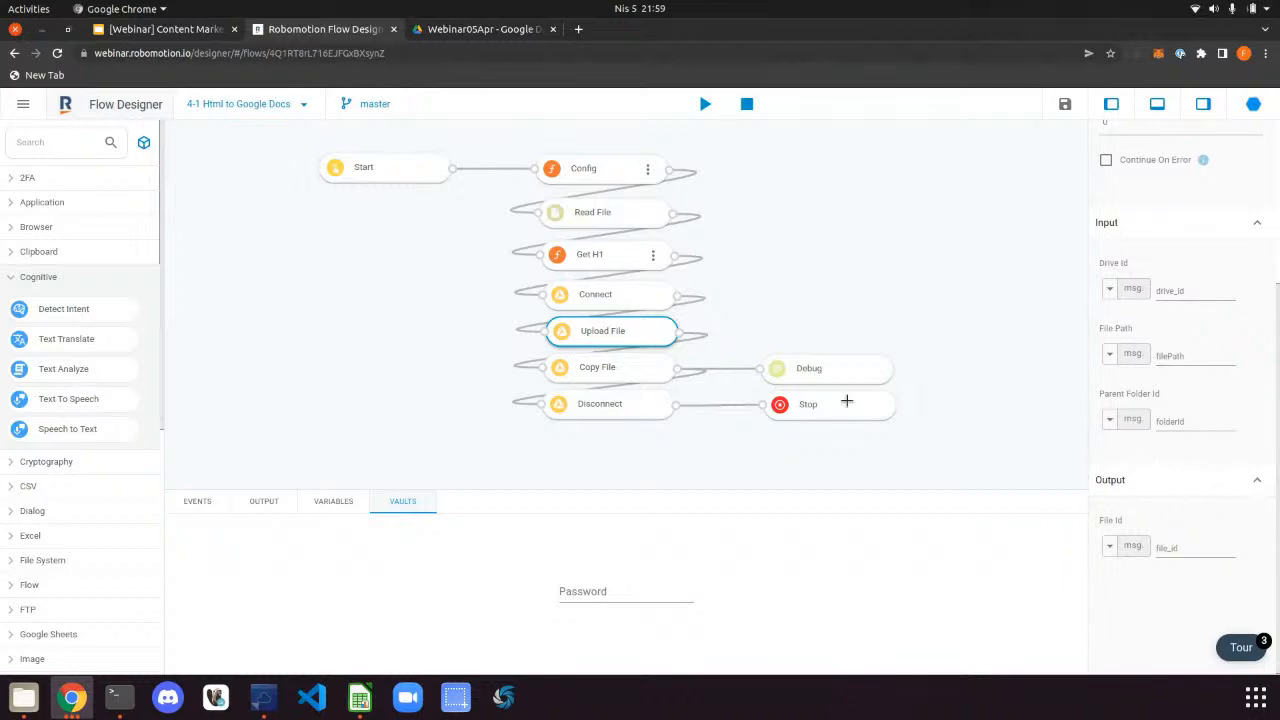
click(632, 367)
scroll(1200, 420, down, 3)
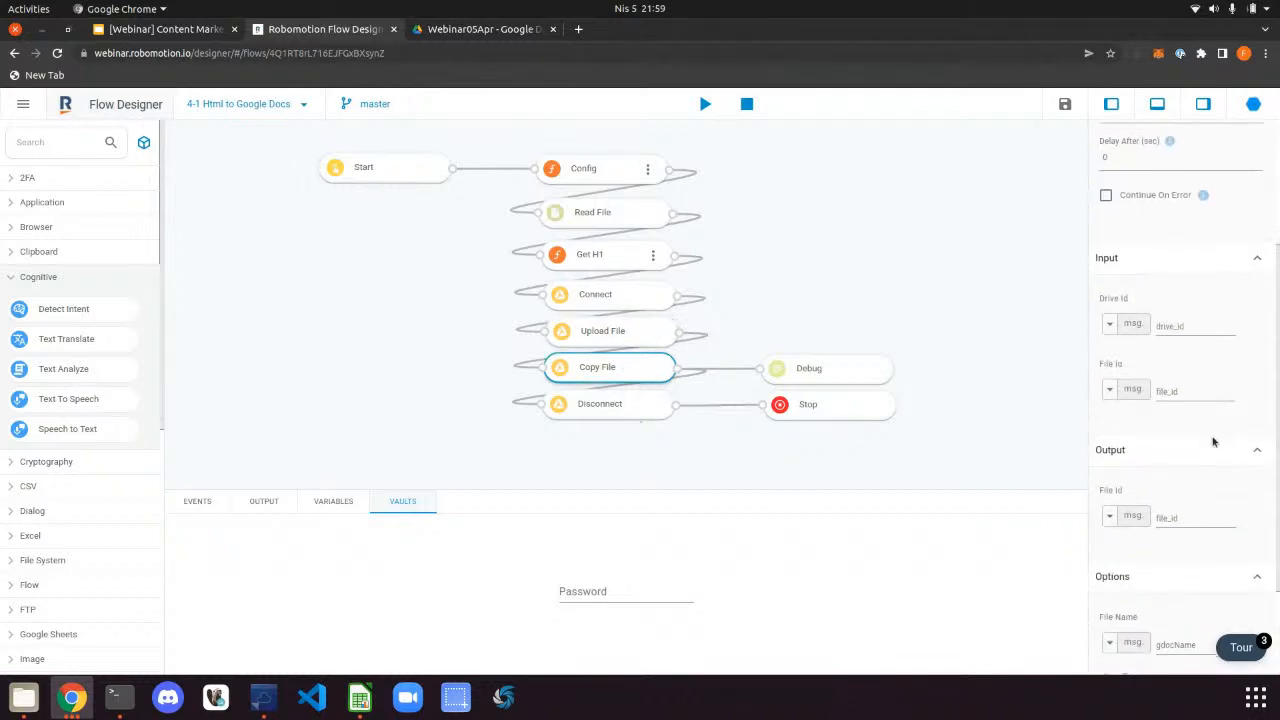
scroll(1213, 440, down, 1)
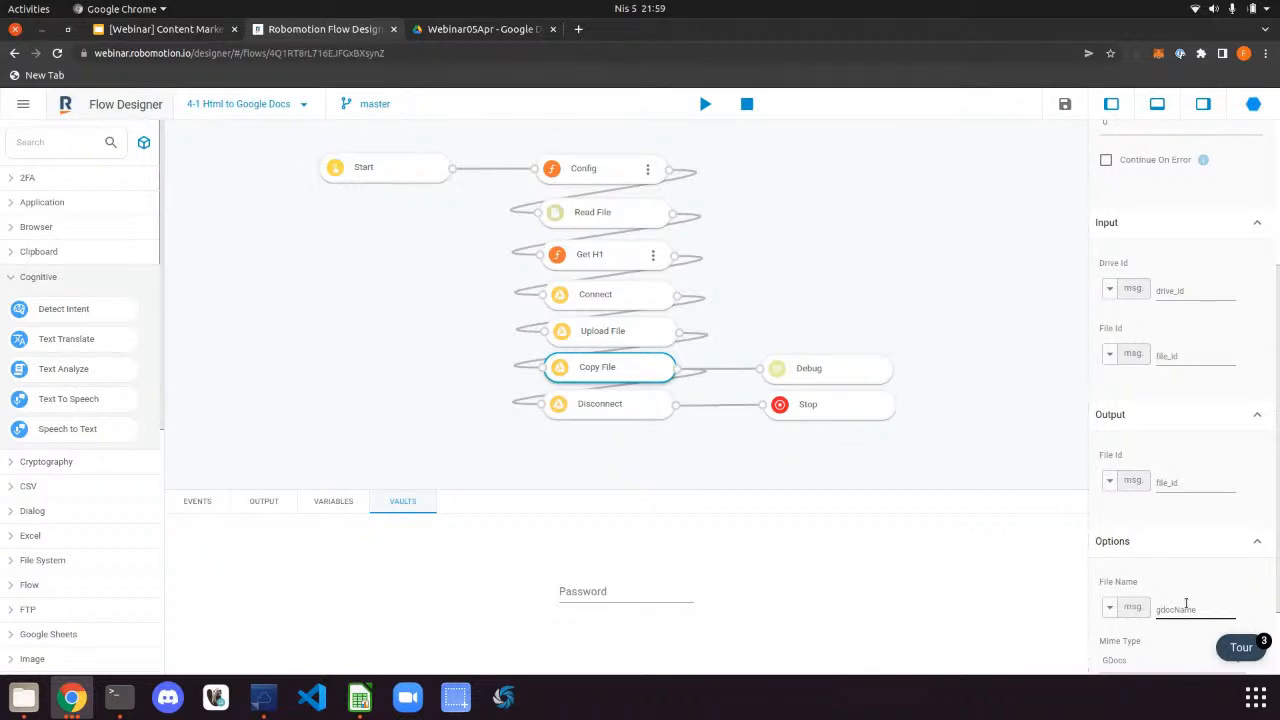
double_click(1171, 614)
Open rpa_in_mortgage_industry.html in Chrome and inspect the title to confirm it is an h1
click(24, 697)
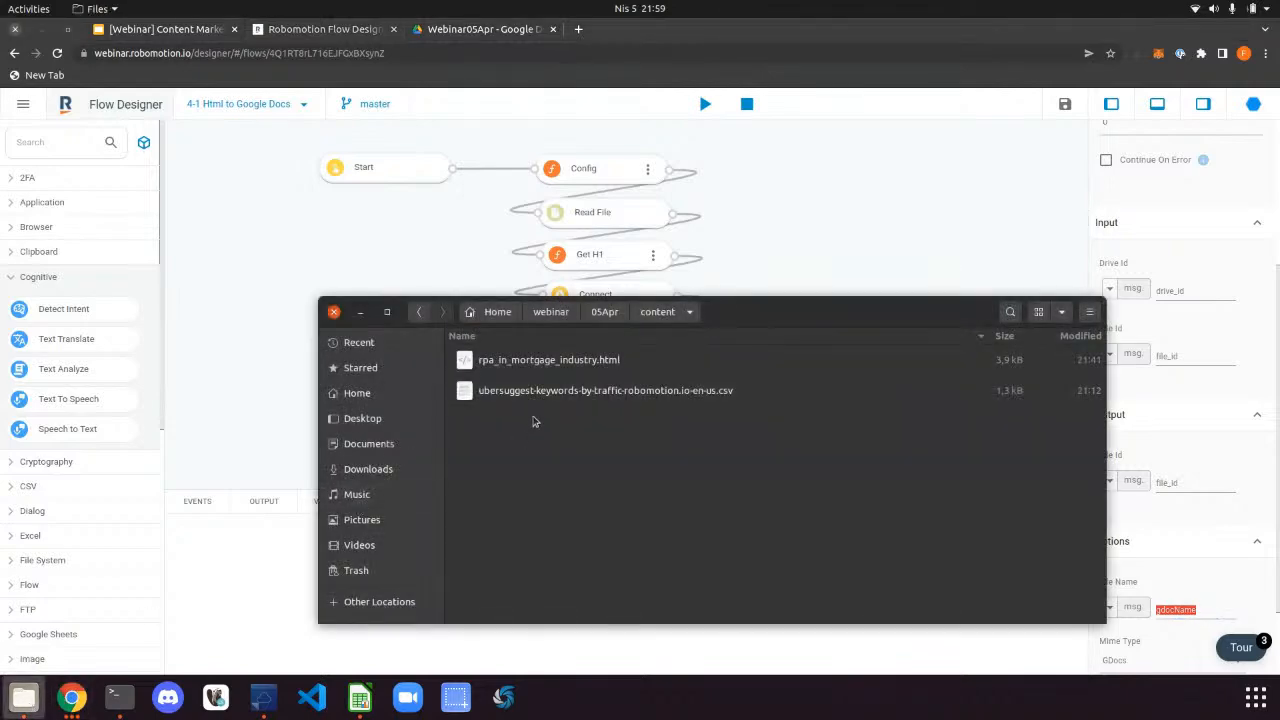
click(548, 363)
double_click(548, 363)
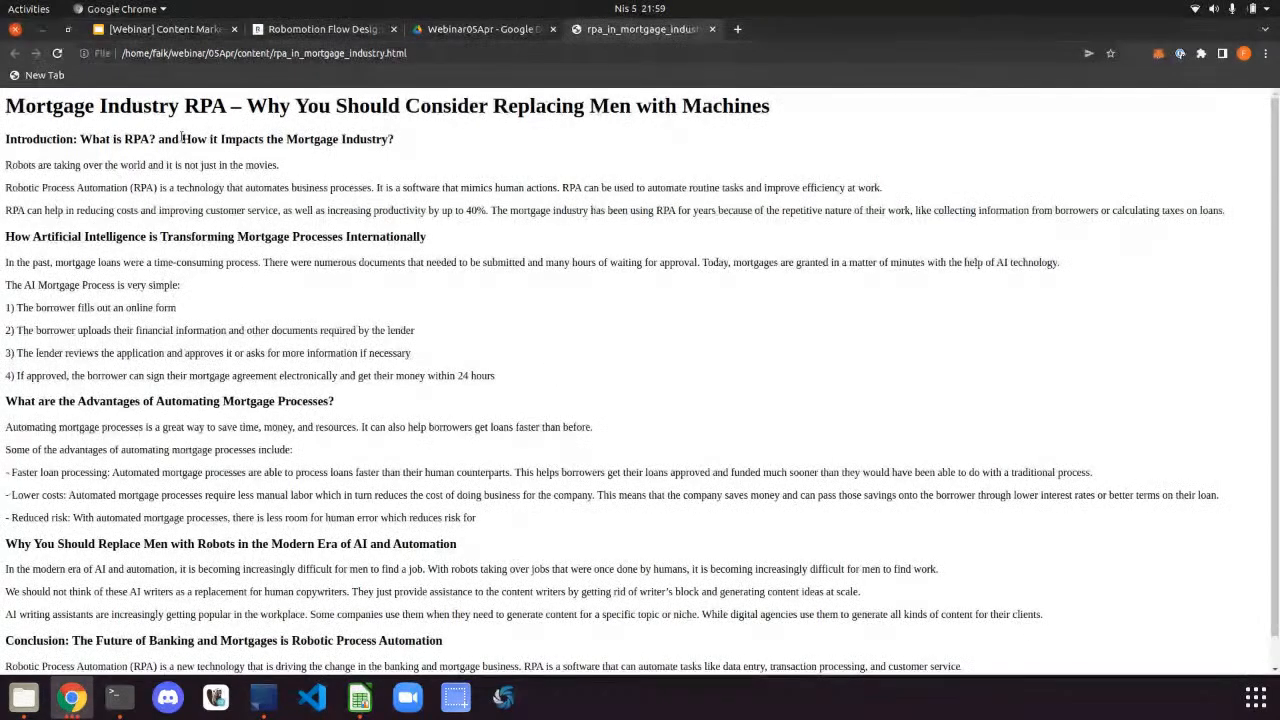
drag(770, 115, 1, 101)
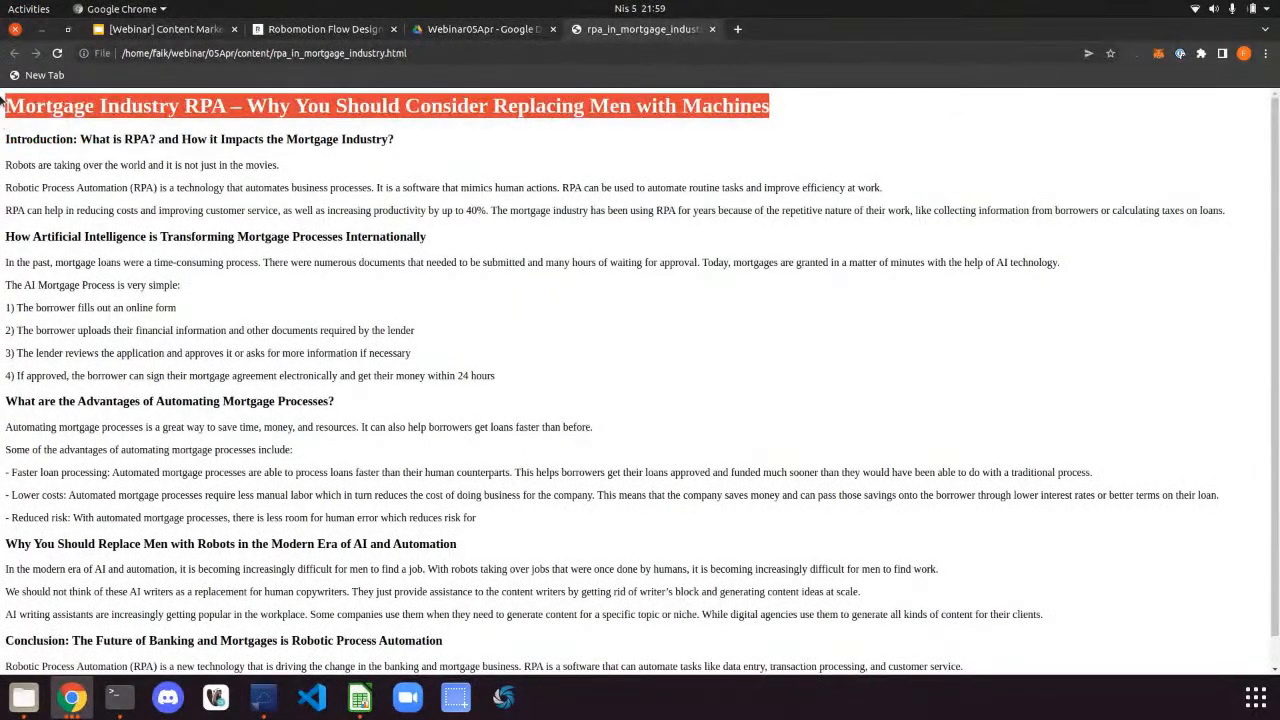
right_click(482, 99)
click(566, 205)
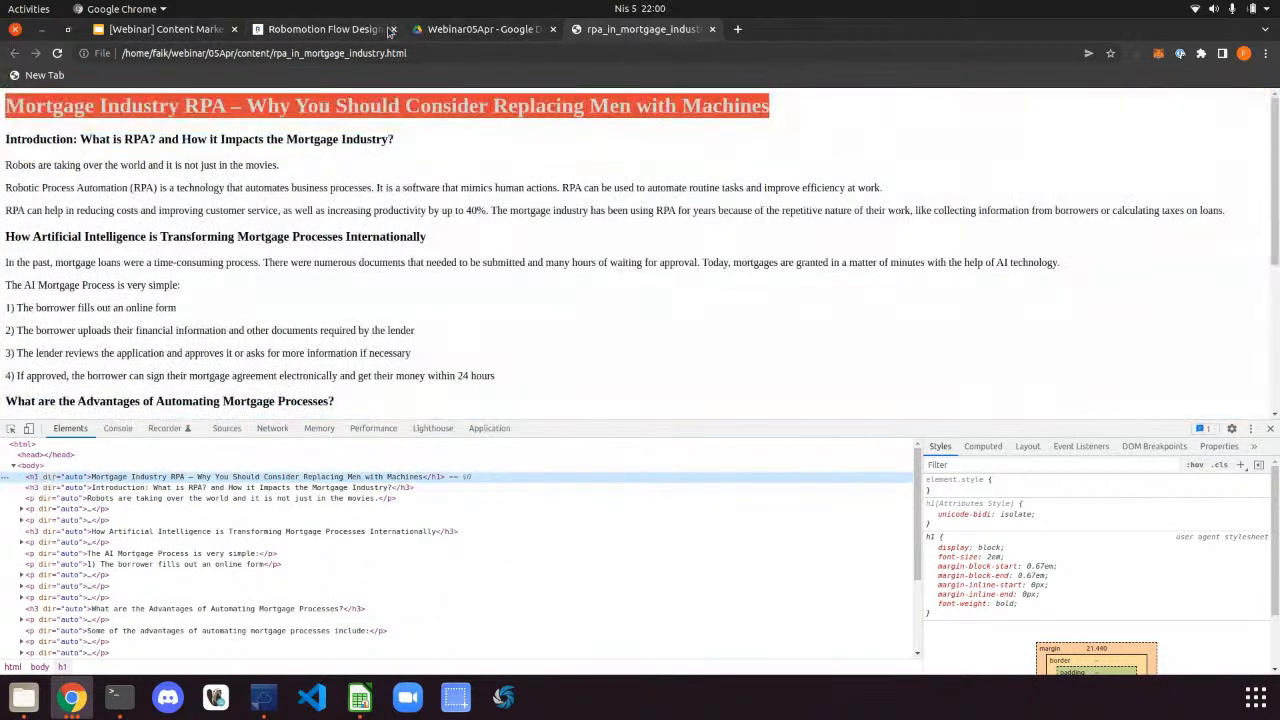
click(316, 30)
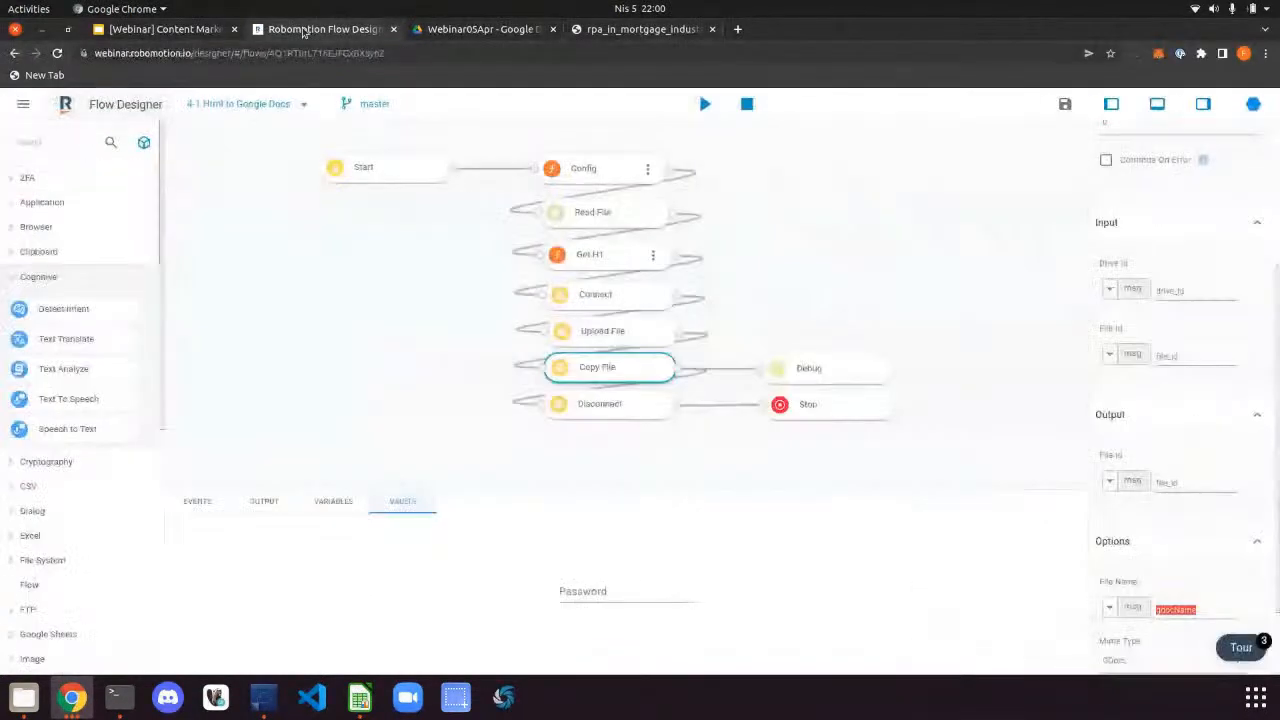
click(622, 213)
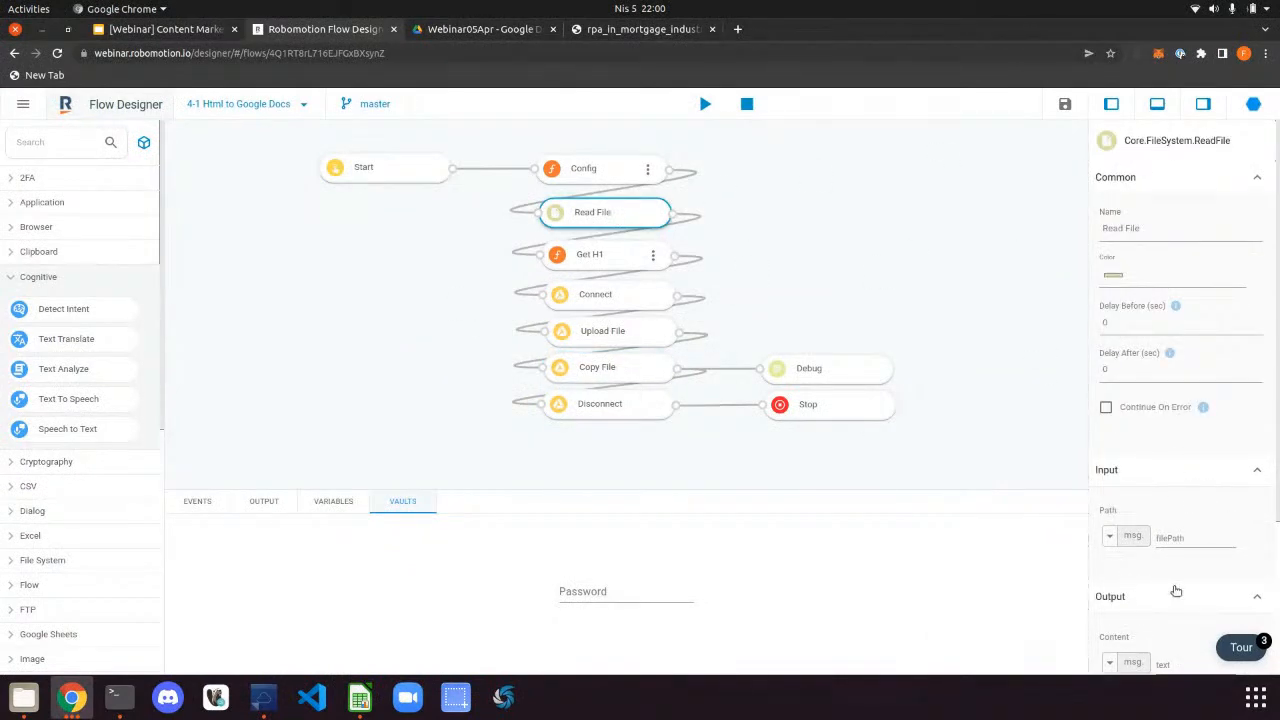
scroll(1178, 589, down, 3)
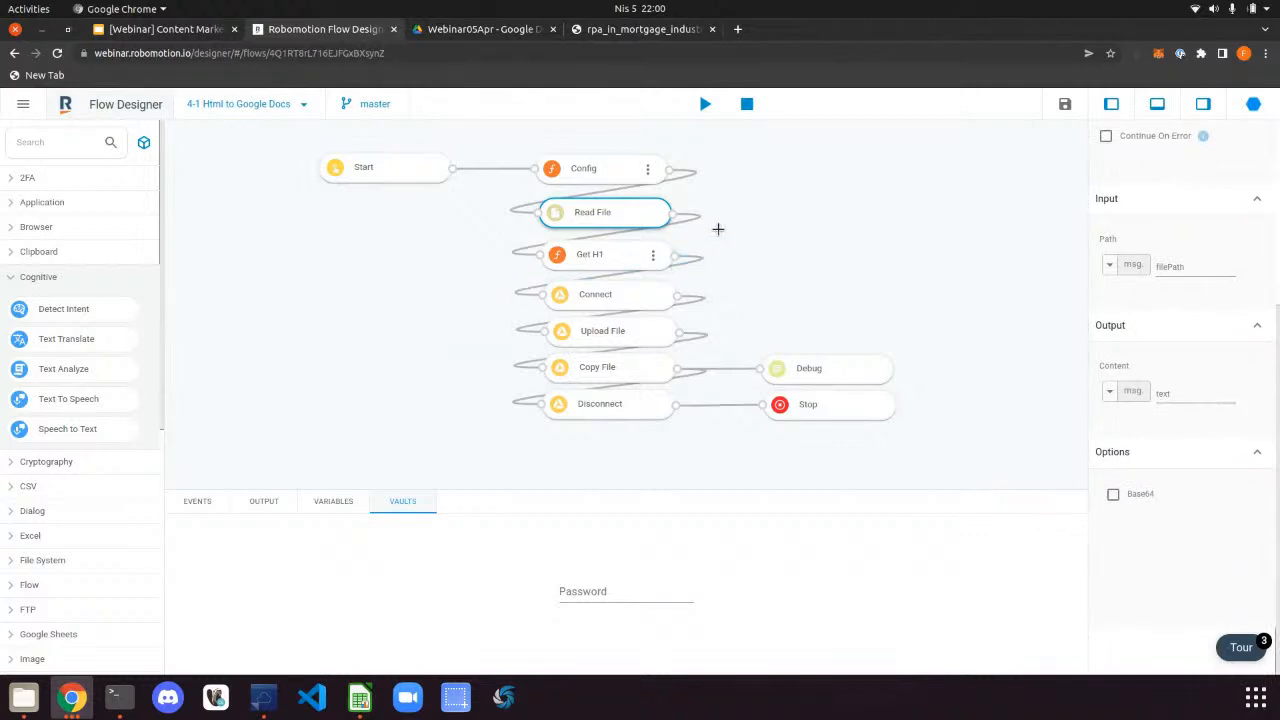
click(653, 260)
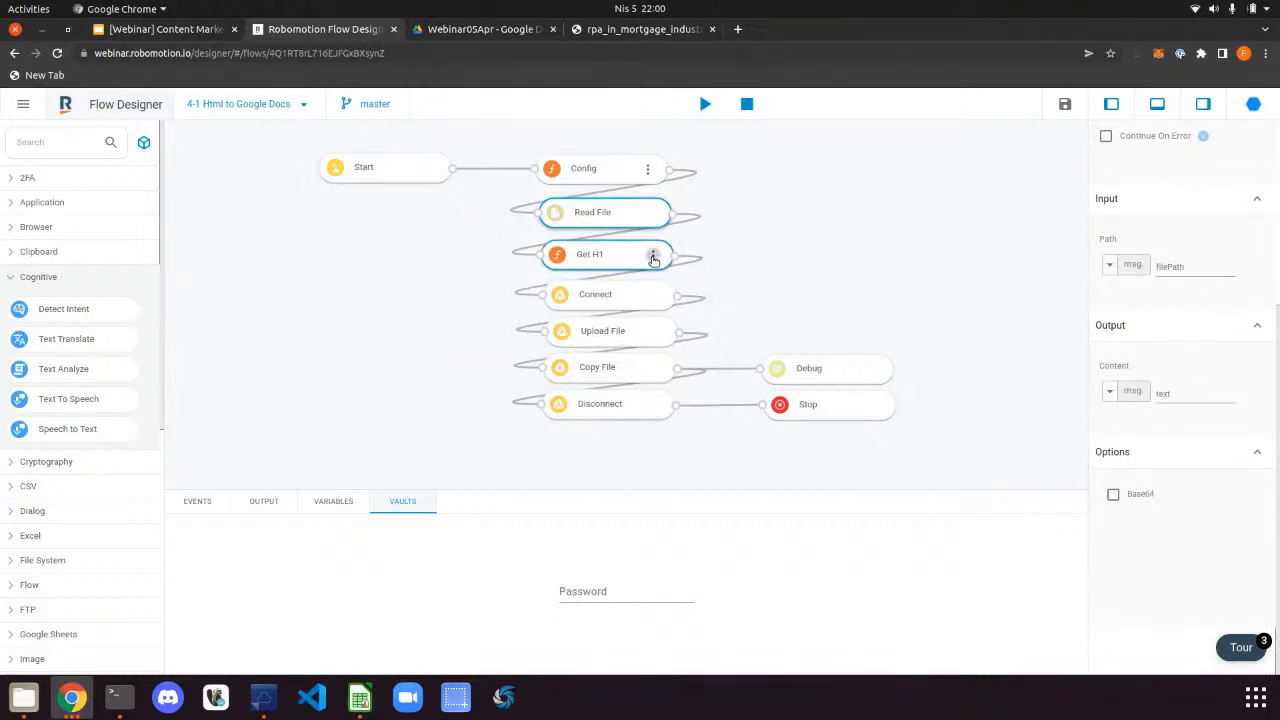
click(660, 256)
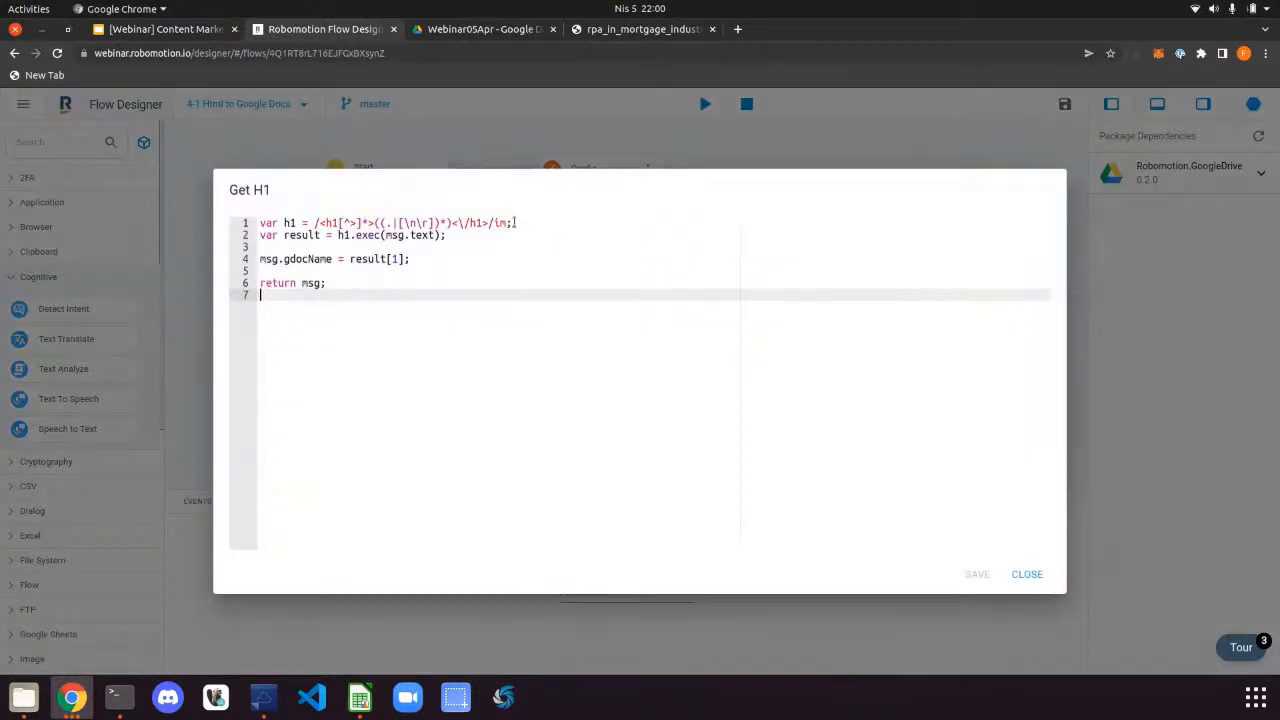
drag(516, 222, 253, 222)
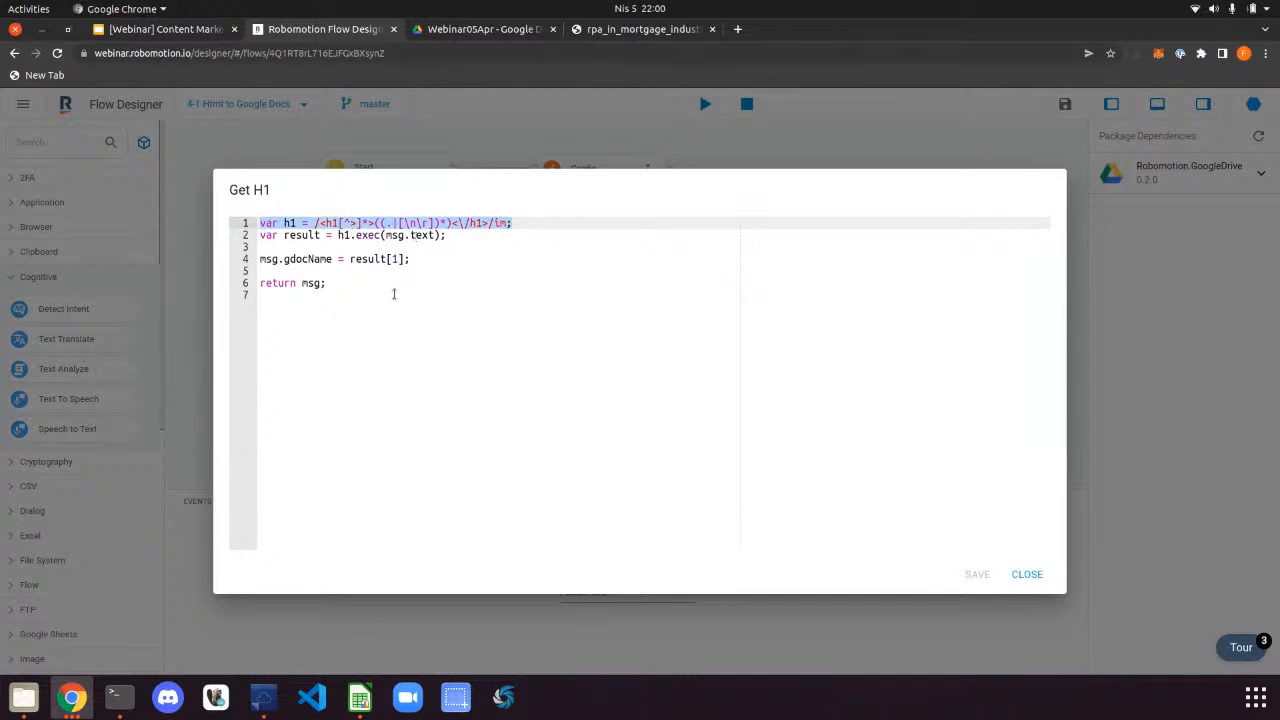
double_click(310, 259)
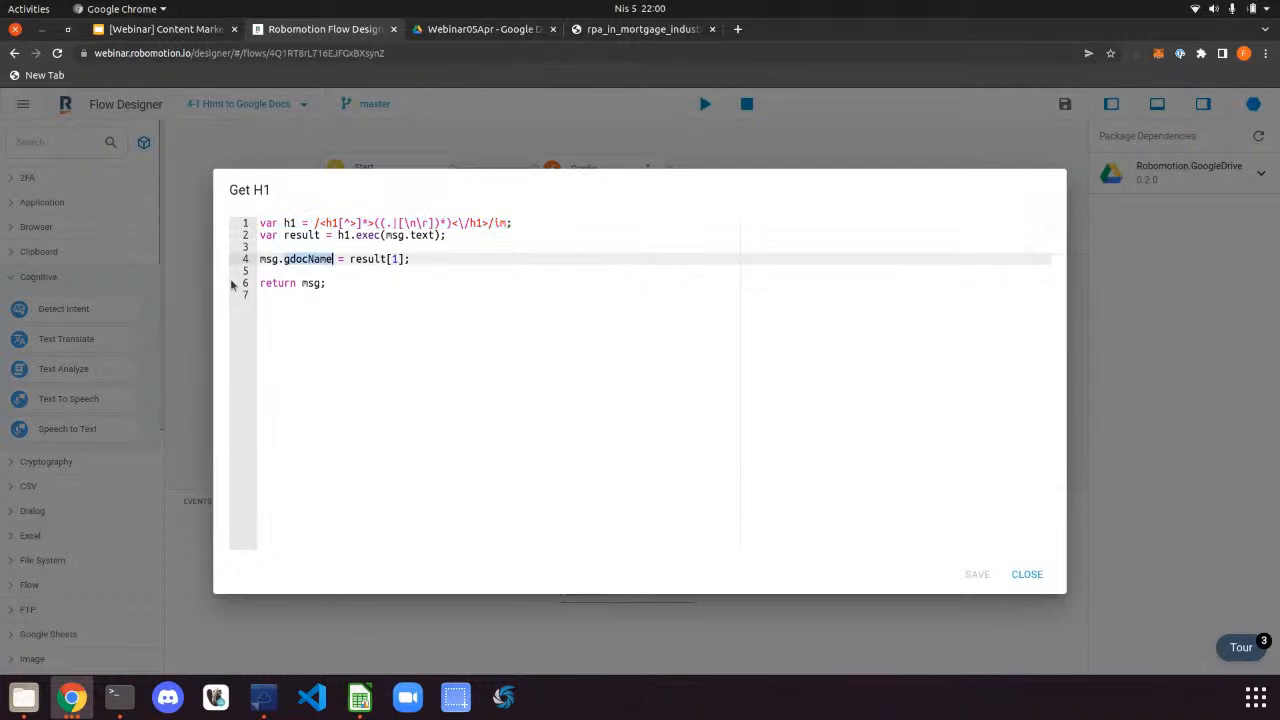
click(1027, 576)
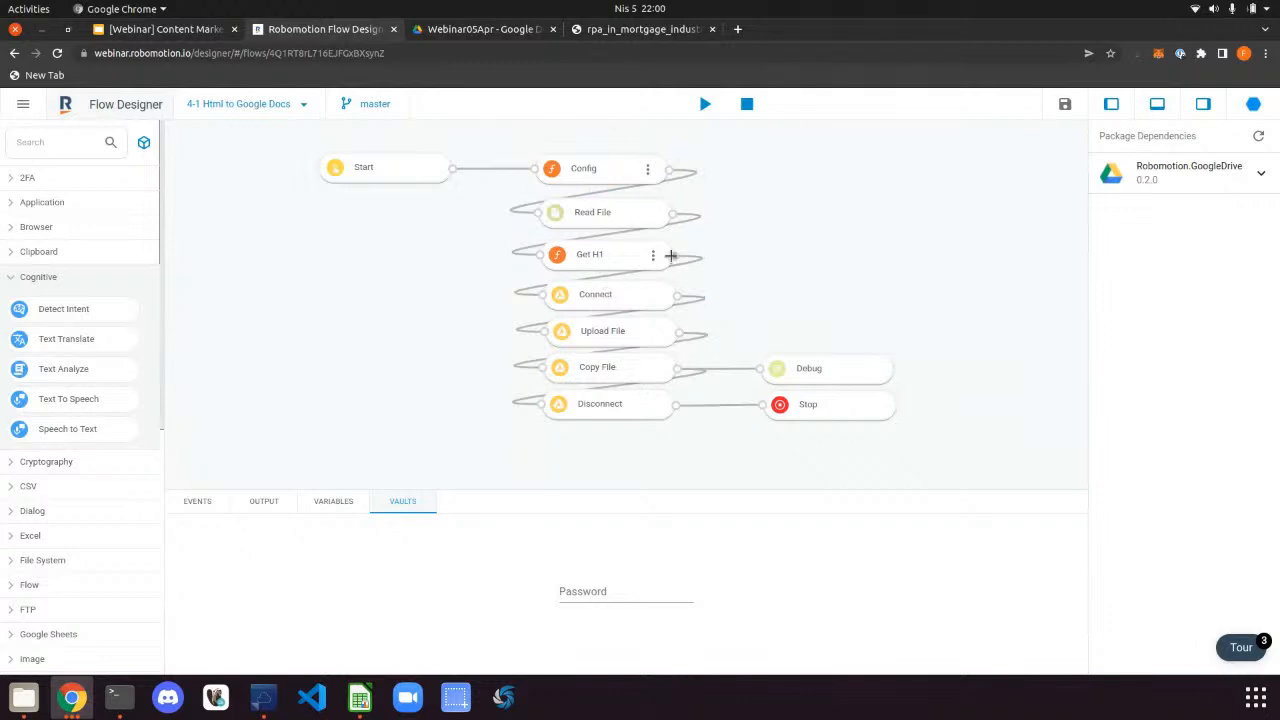
click(637, 296)
scroll(1107, 325, down, 3)
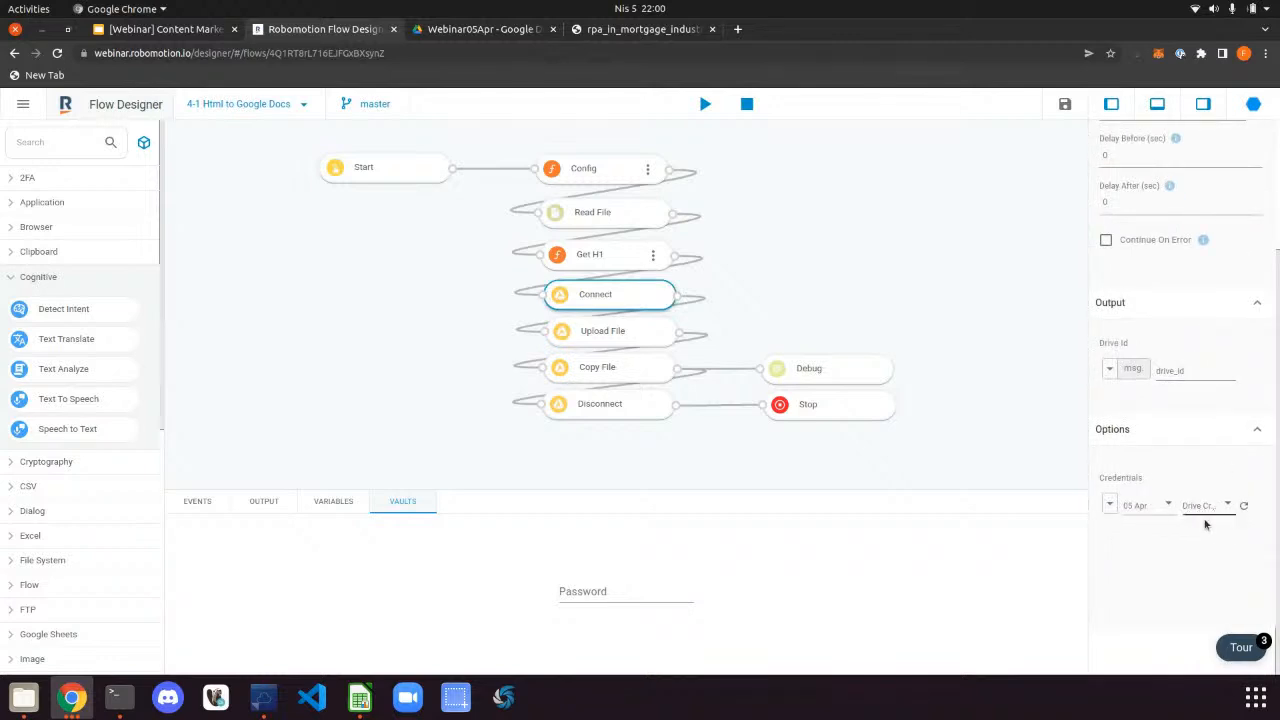
click(609, 330)
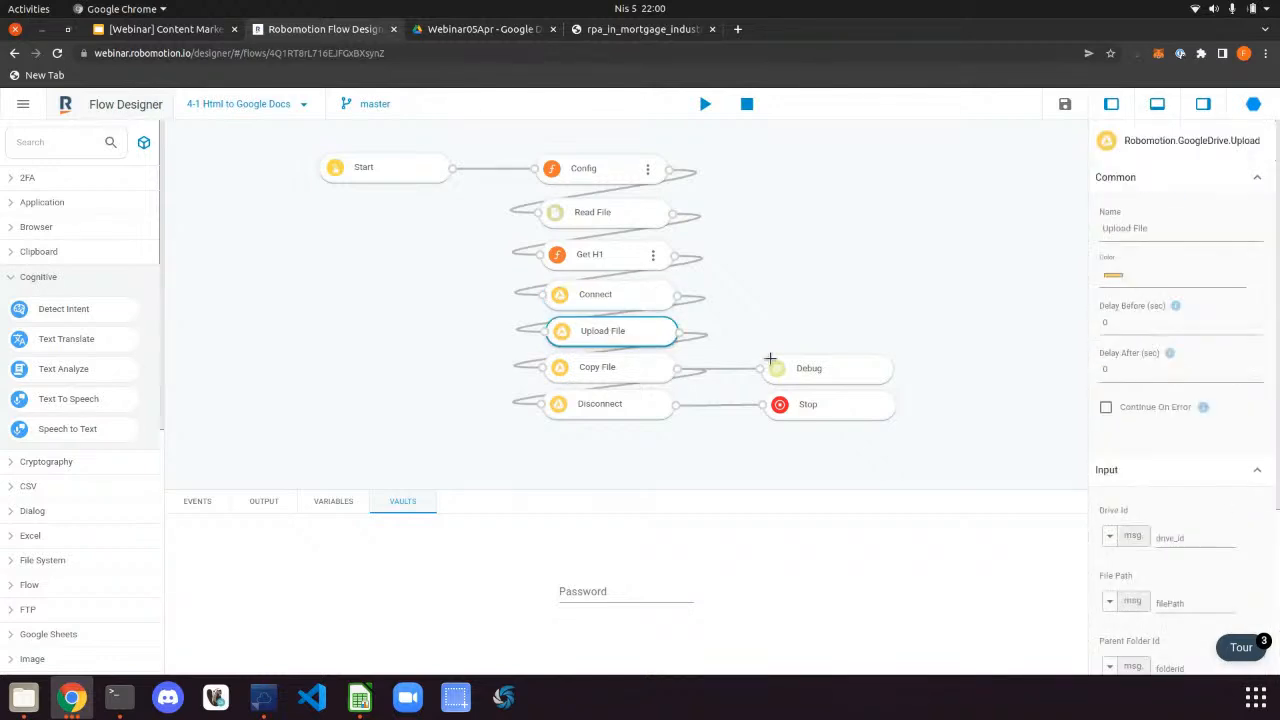
scroll(1150, 430, down, 5)
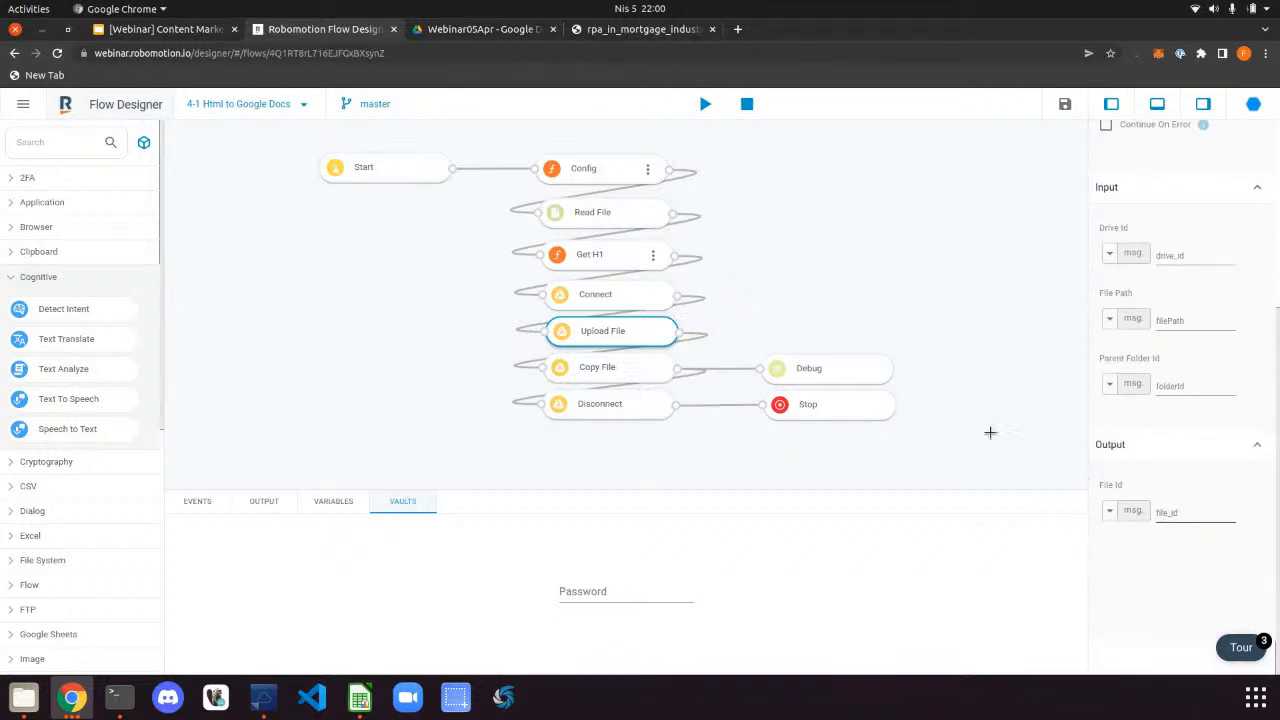
click(503, 30)
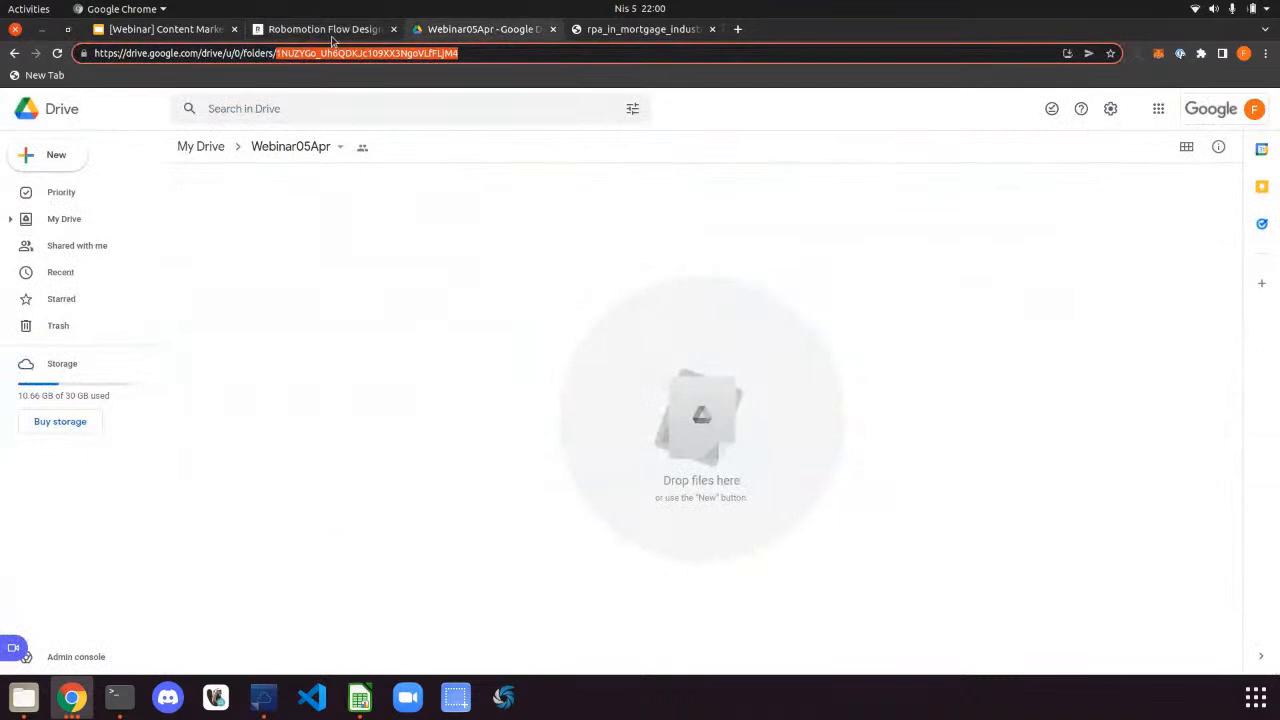
click(330, 32)
click(640, 366)
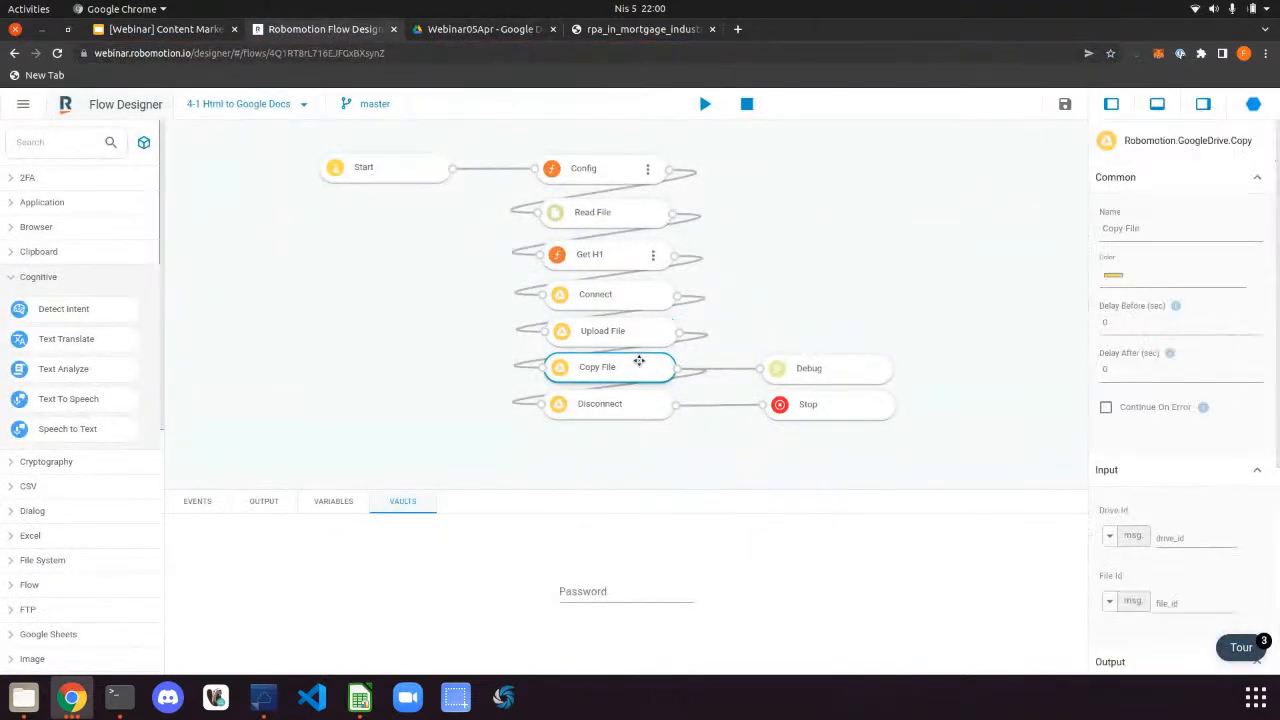
scroll(1160, 496, down, 3)
scroll(1168, 460, down, 2)
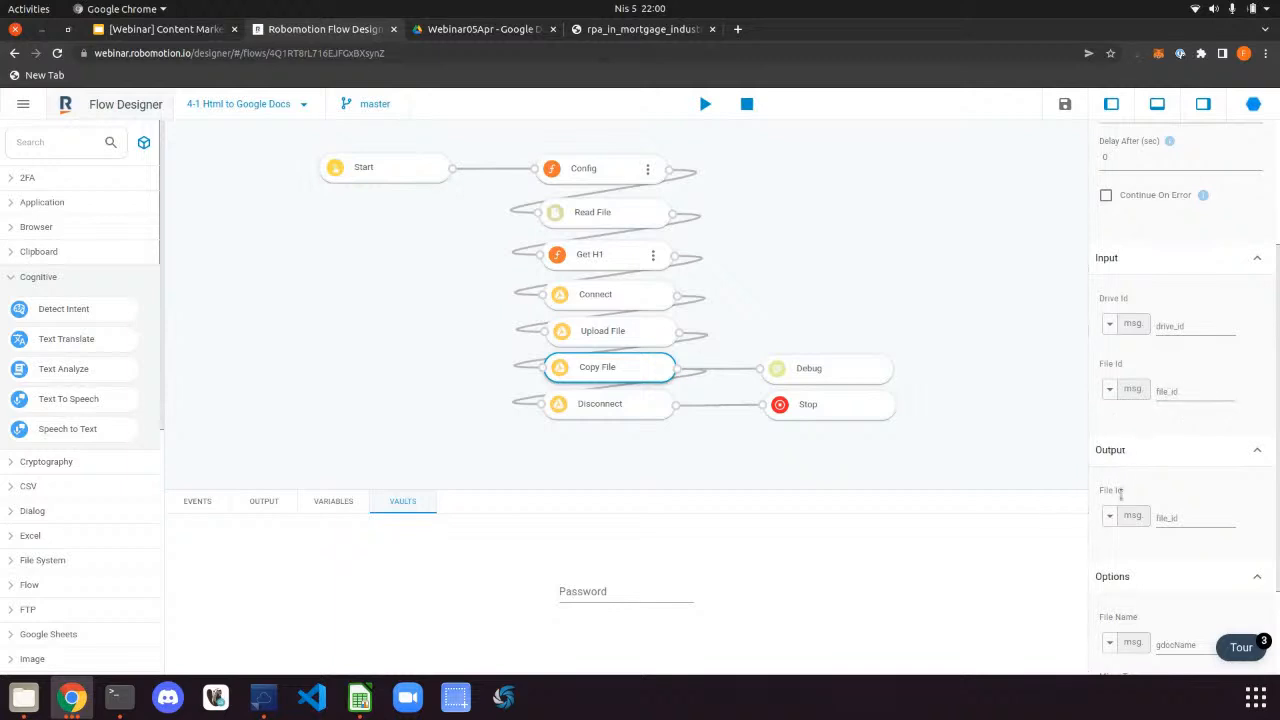
scroll(1125, 510, down, 2)
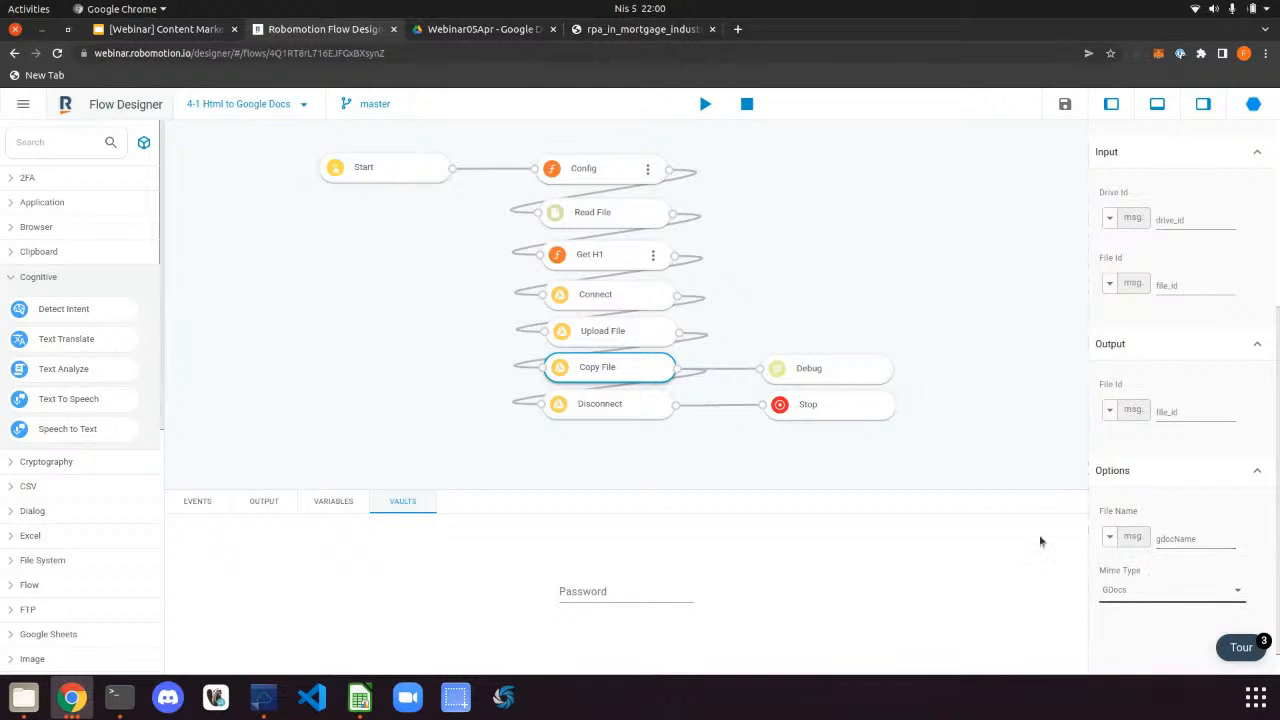
click(640, 410)
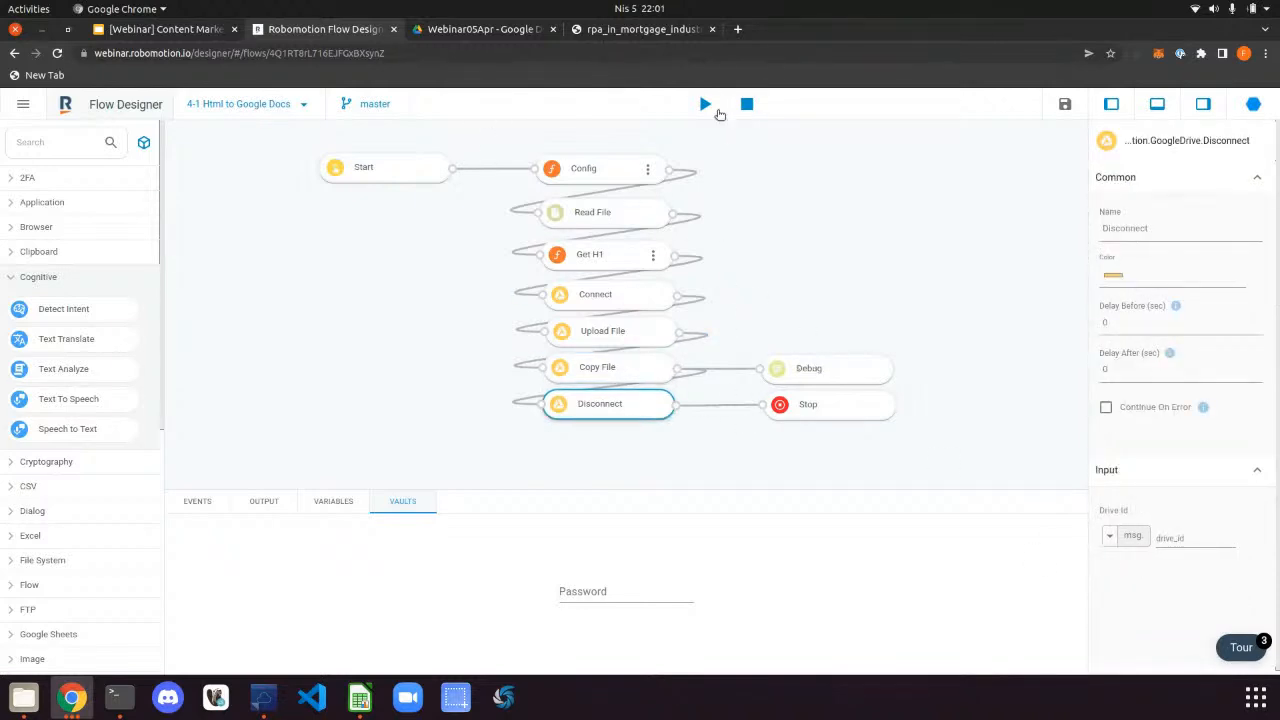
Run the flow on the robot and check the Webinar05Apr Drive folder for the new Google Doc
click(703, 105)
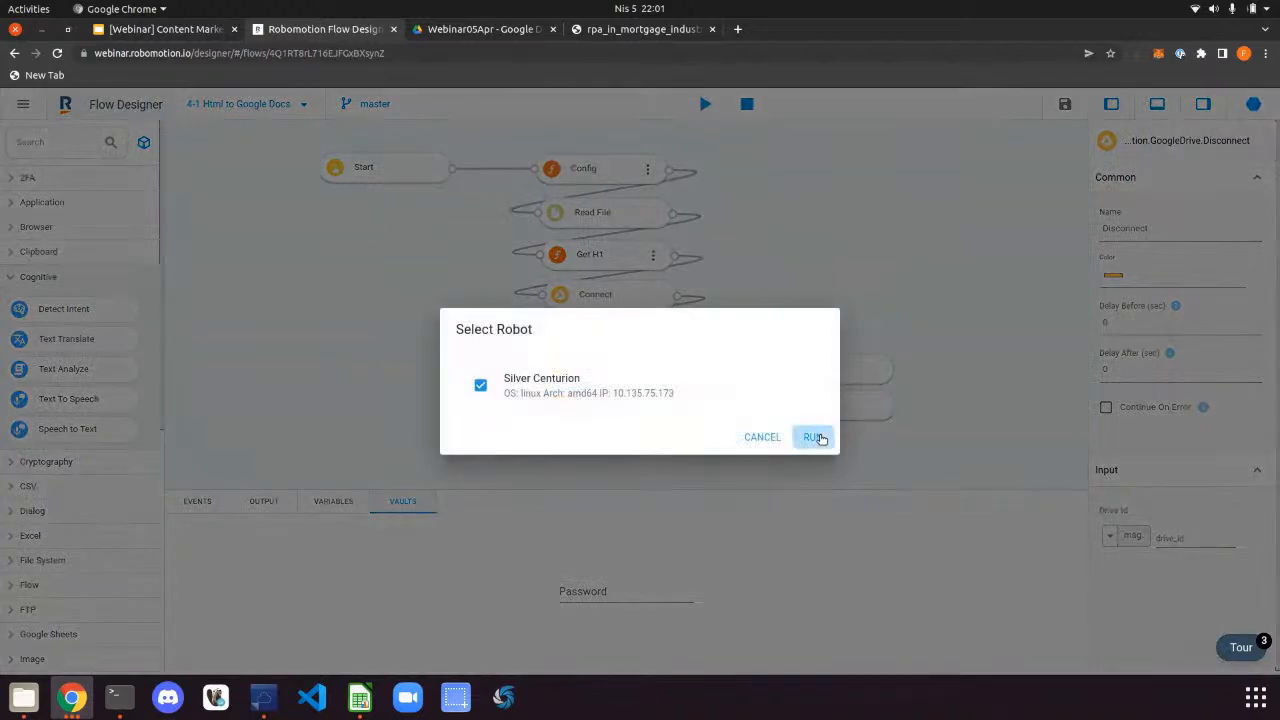
click(814, 436)
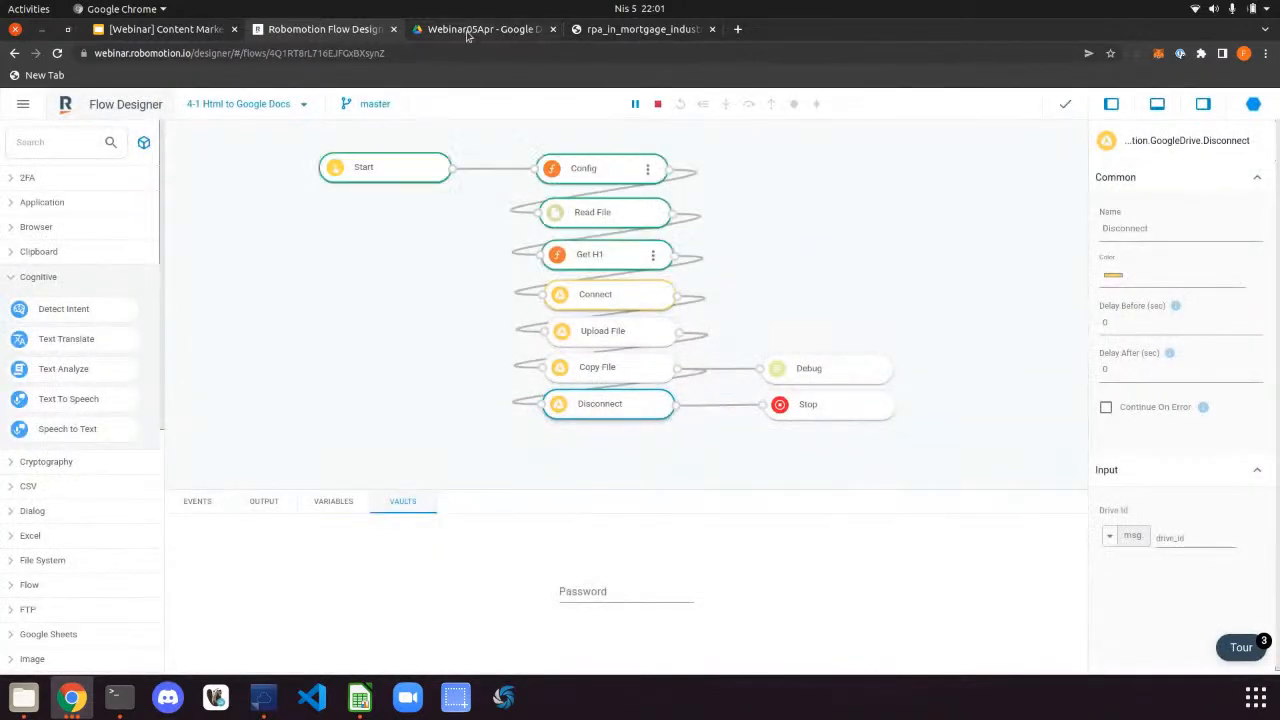
click(500, 29)
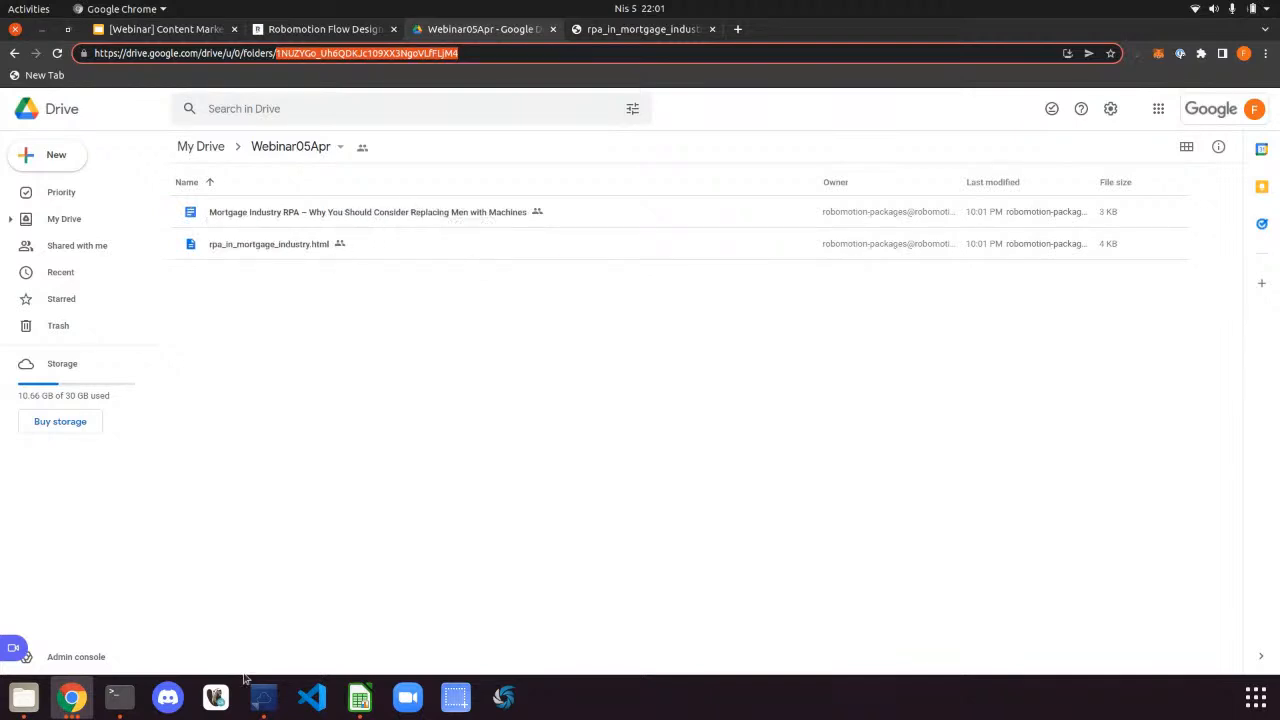
Try opening rpa_in_mortgage_industry.html with another application, then cancel the application chooser
click(266, 702)
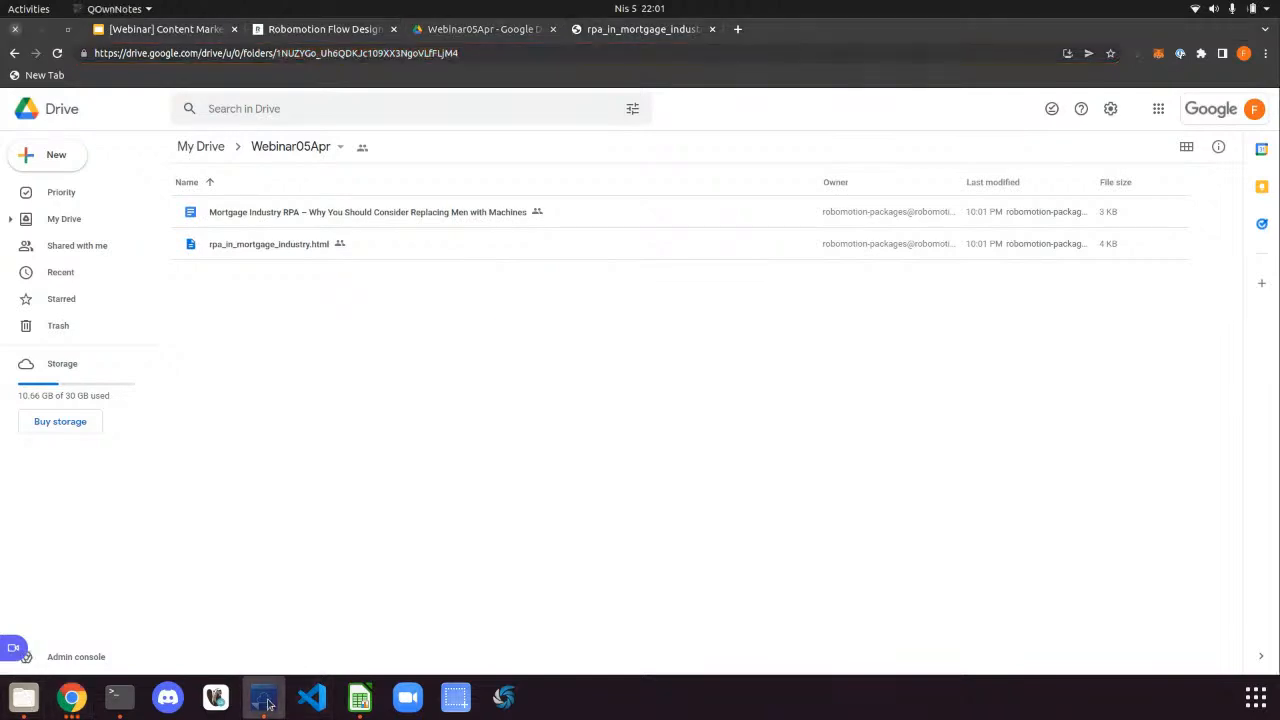
click(24, 698)
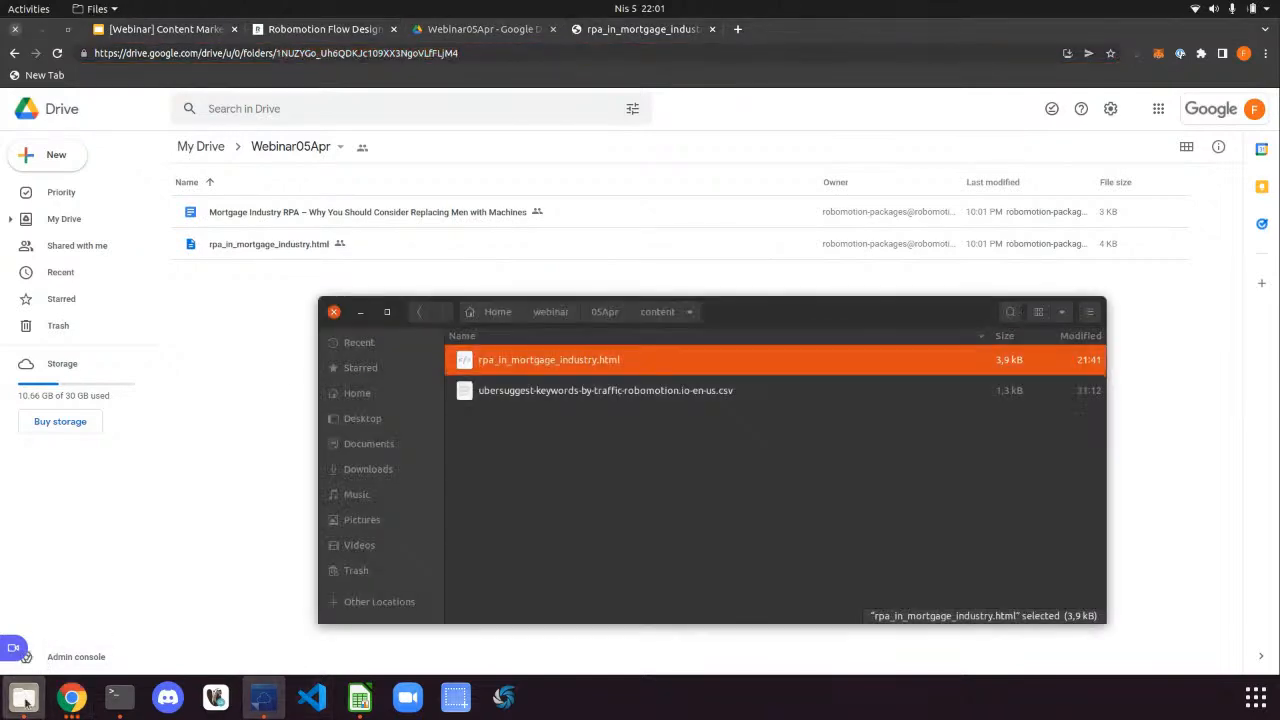
double_click(568, 363)
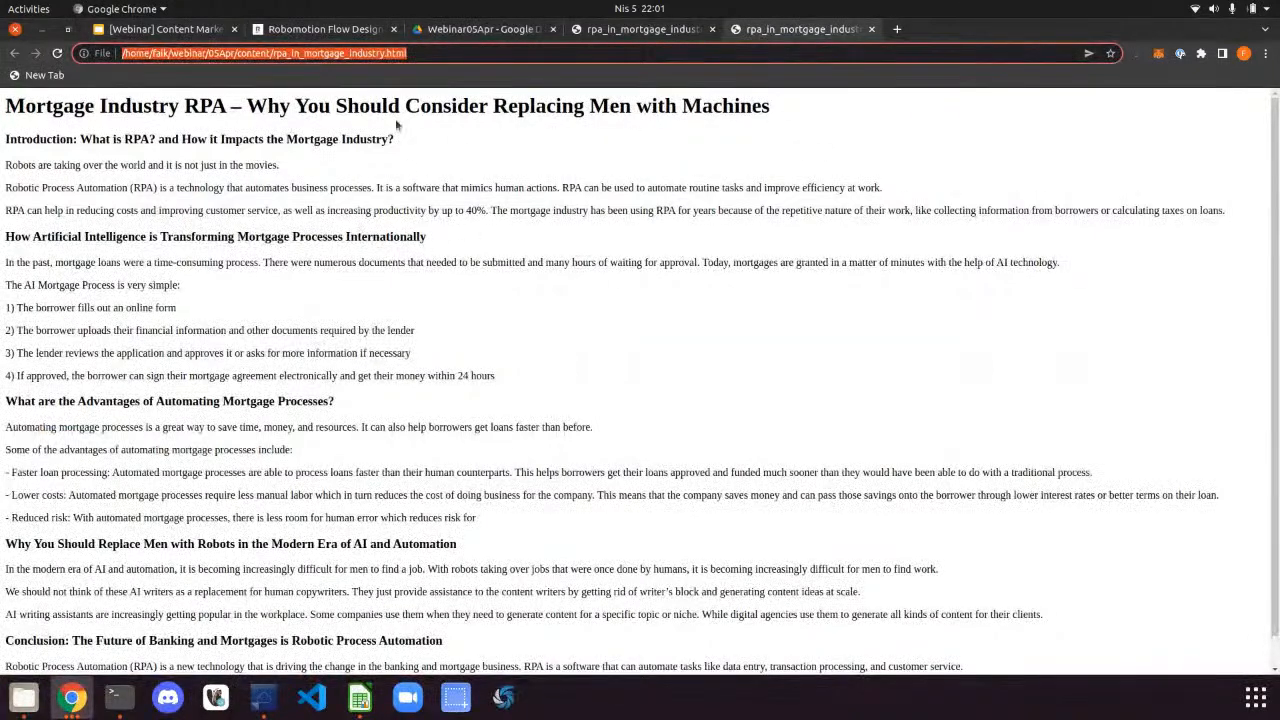
click(42, 30)
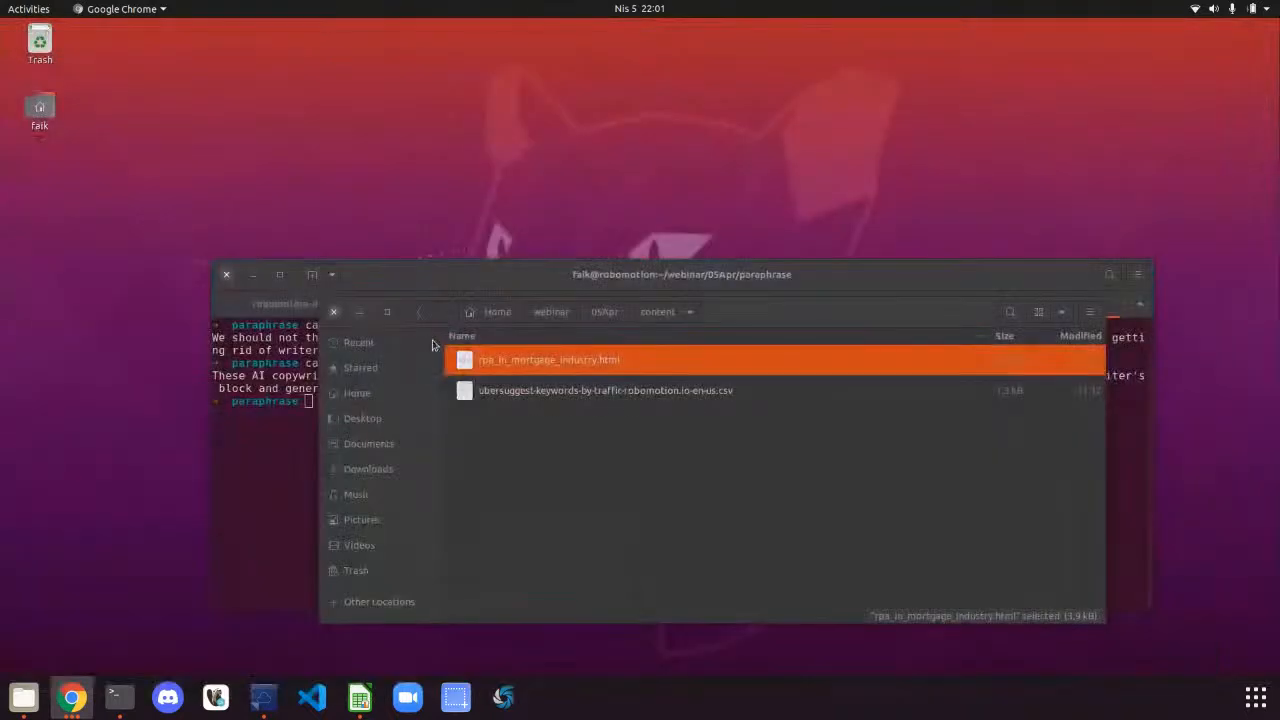
right_click(540, 366)
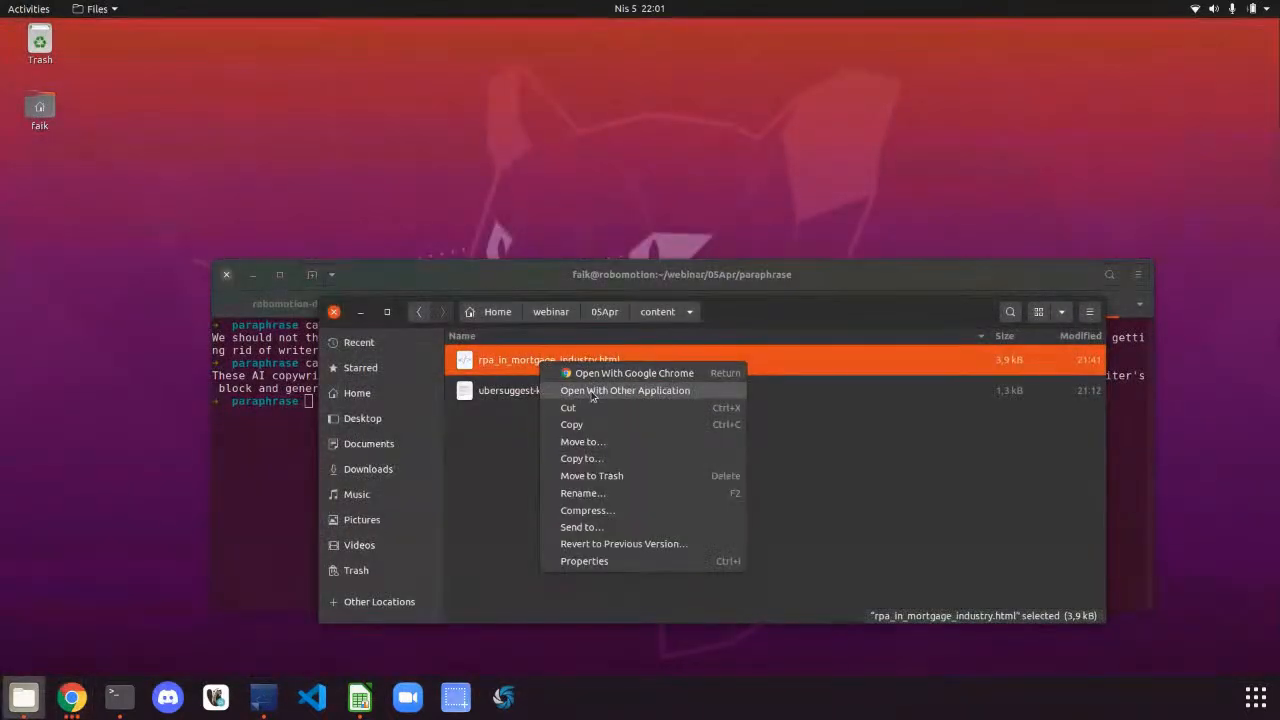
click(593, 391)
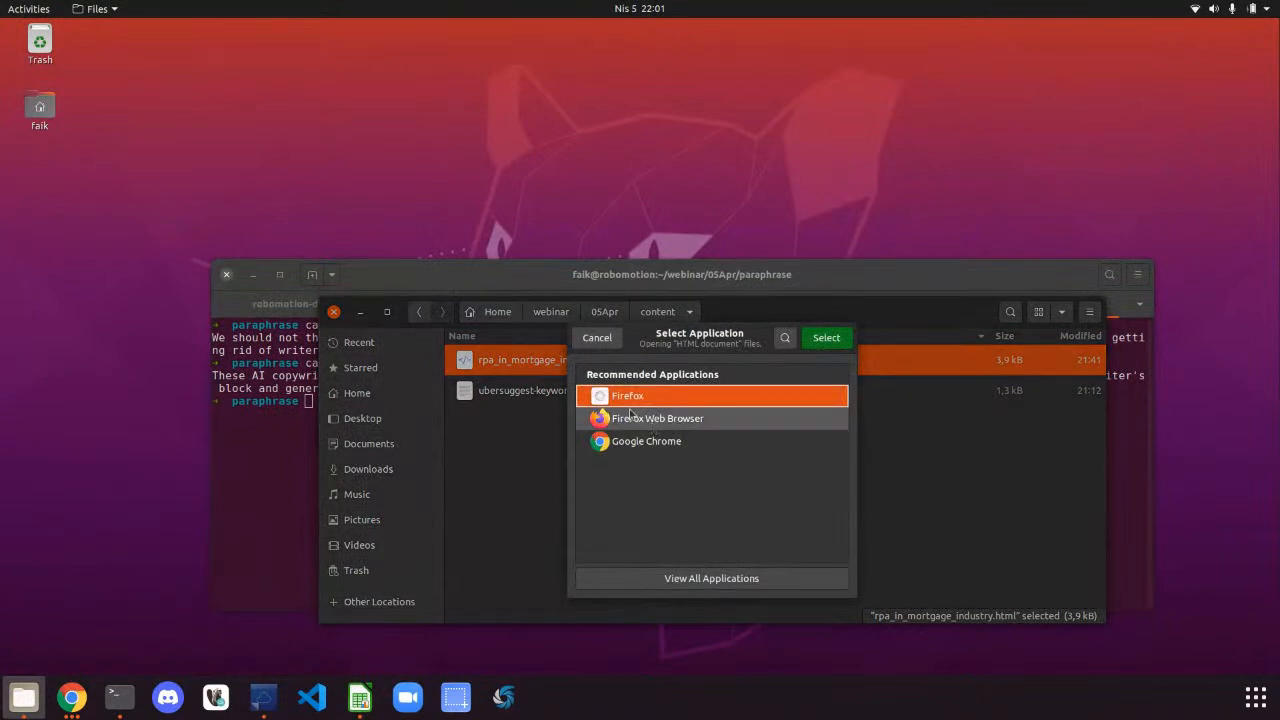
click(597, 338)
click(307, 530)
Move from webinar/05Apr into the content folder and list its files
text(cd ..)
key(Return)
text(cd cotn)
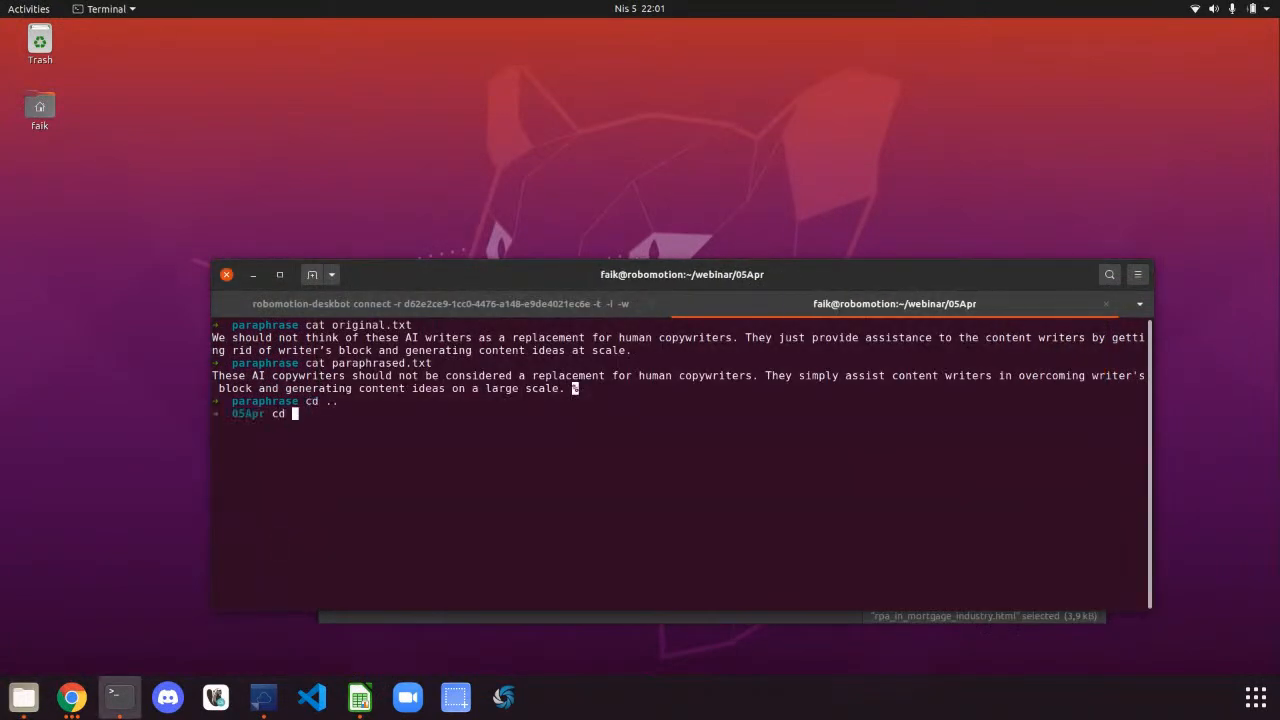
key(Return)
text(cd content)
key(Return)
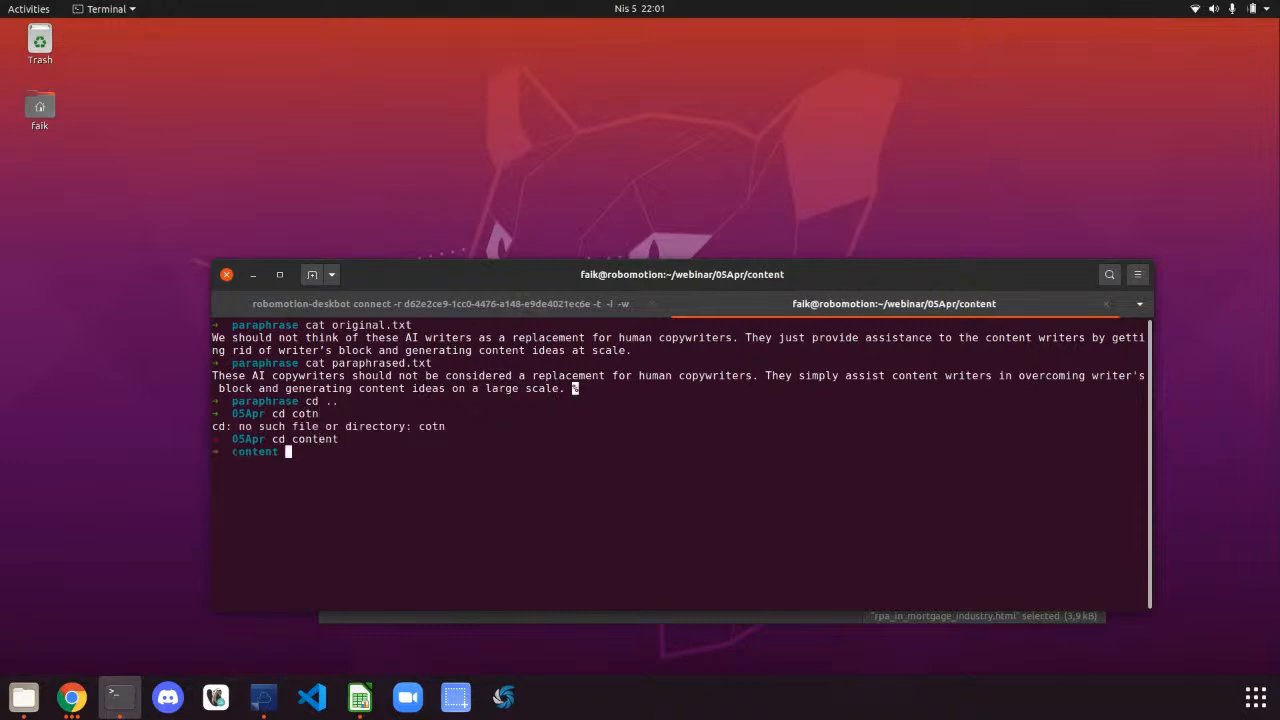
text(ls)
key(Return)
Open rpa_in_mortgage_industry.html in Visual Studio Code with the code command
text(code )
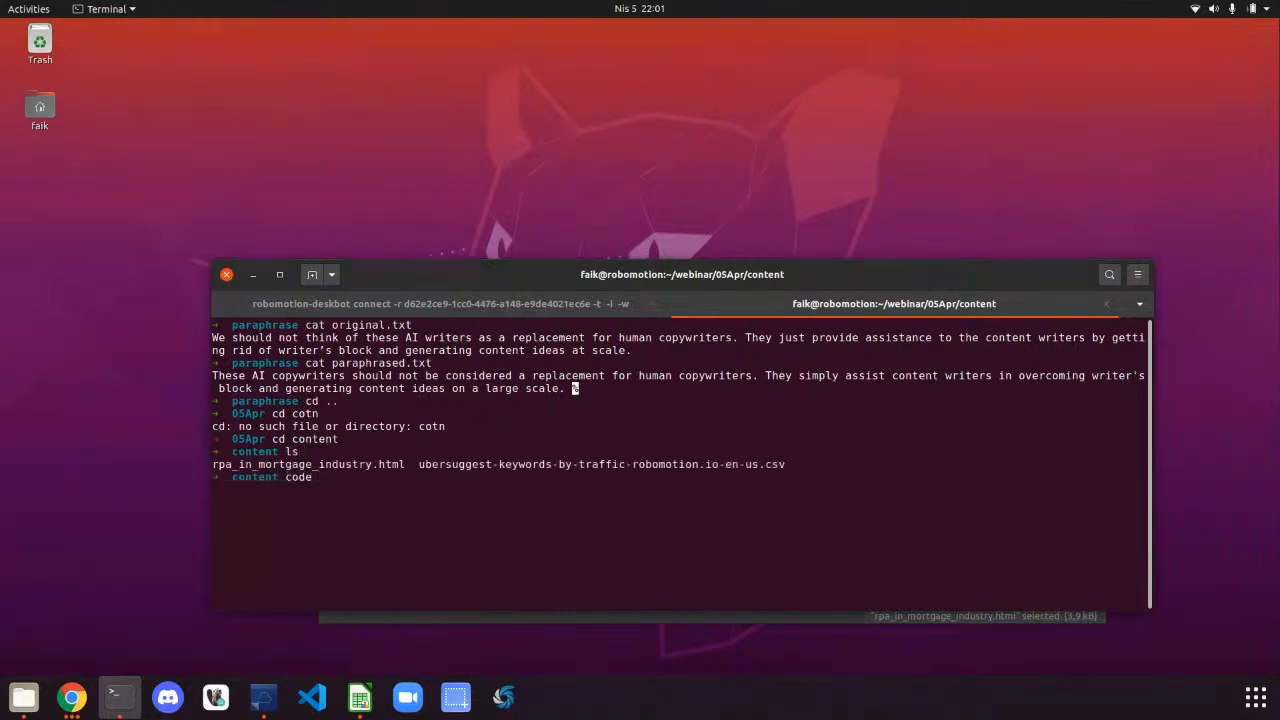
text(rpa)
key(Tab)
key(Return)
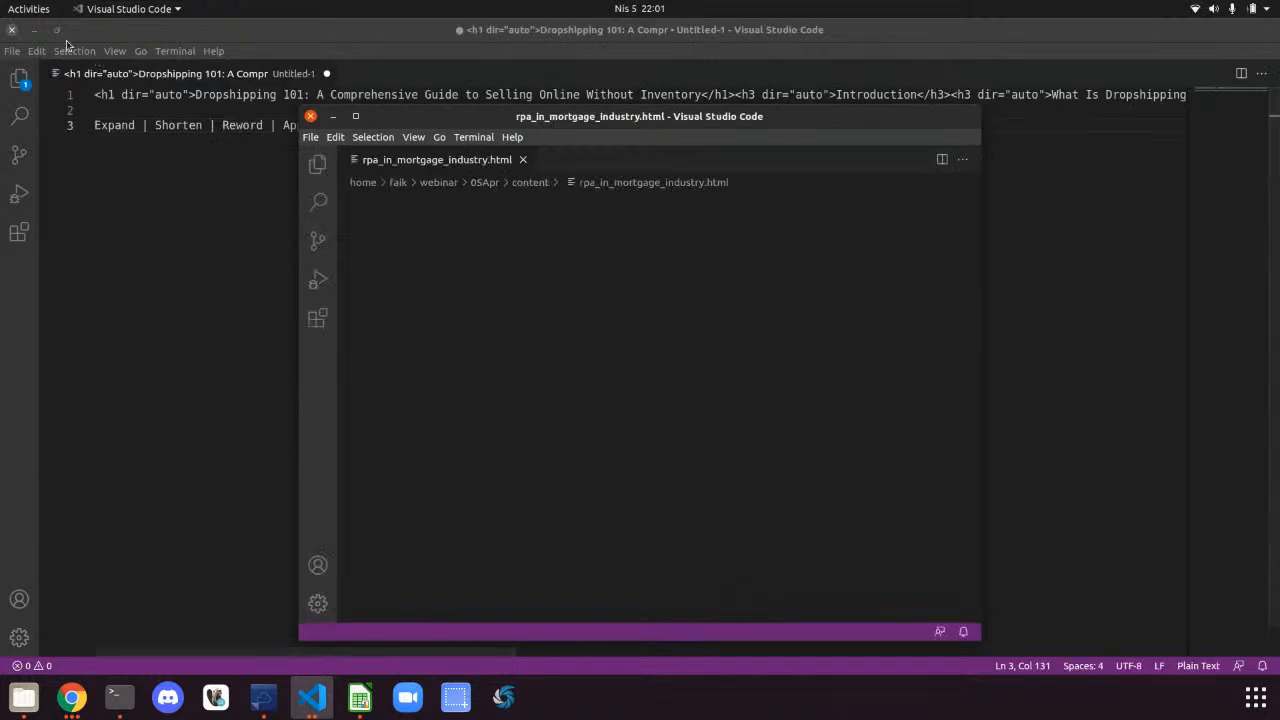
Discard the untitled scratch editor without saving and maximize rpa_in_mortgage_industry.html
click(12, 29)
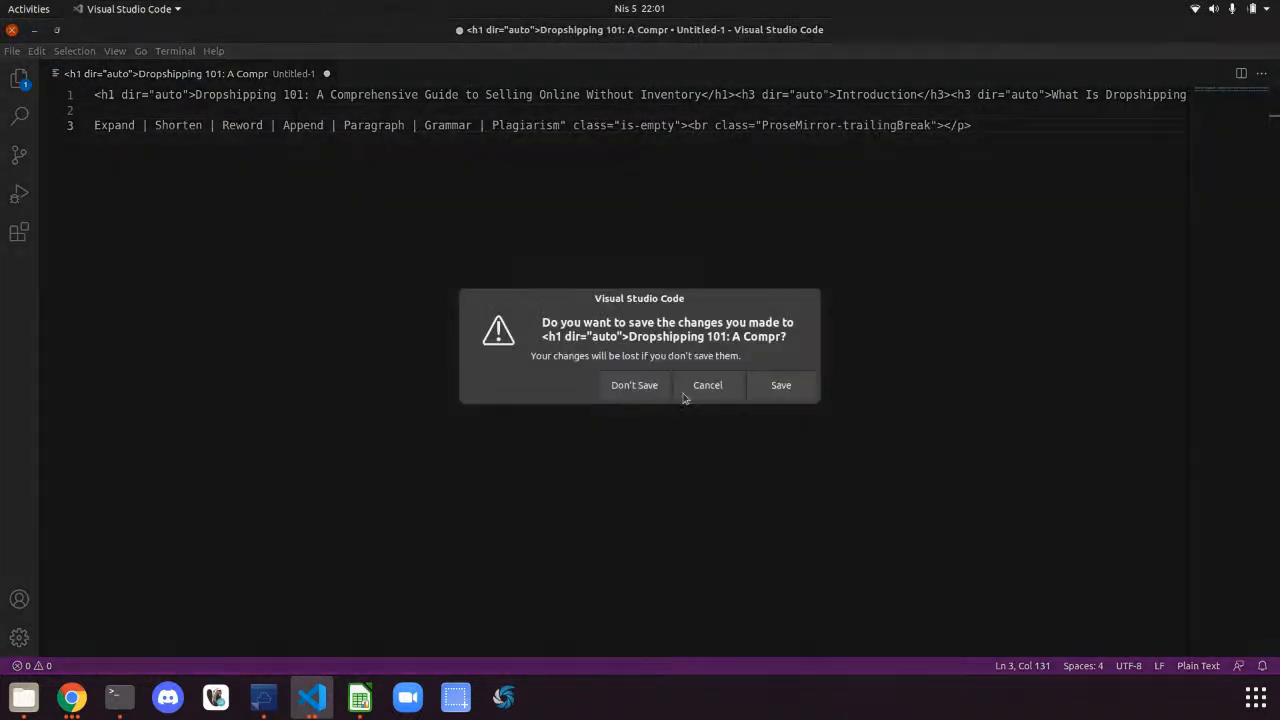
click(648, 384)
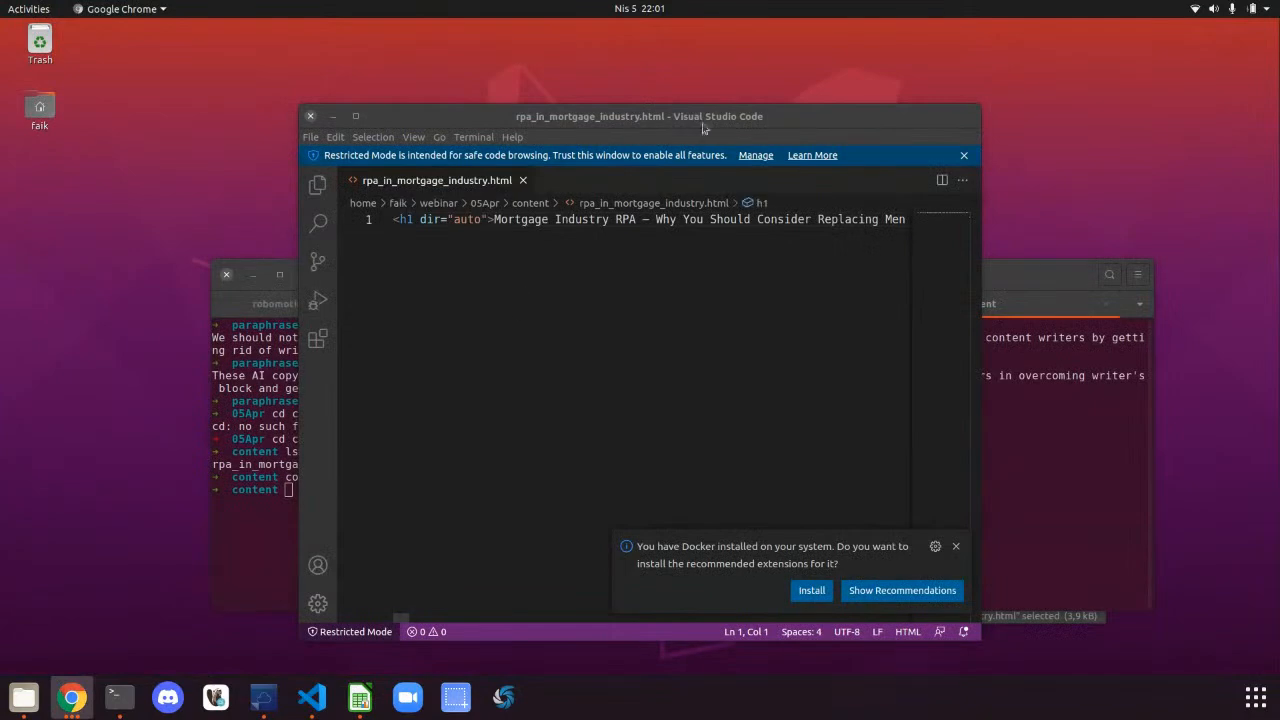
double_click(716, 121)
Format the whole HTML document into one tag per line, then close Visual Studio Code
drag(631, 136, 637, 140)
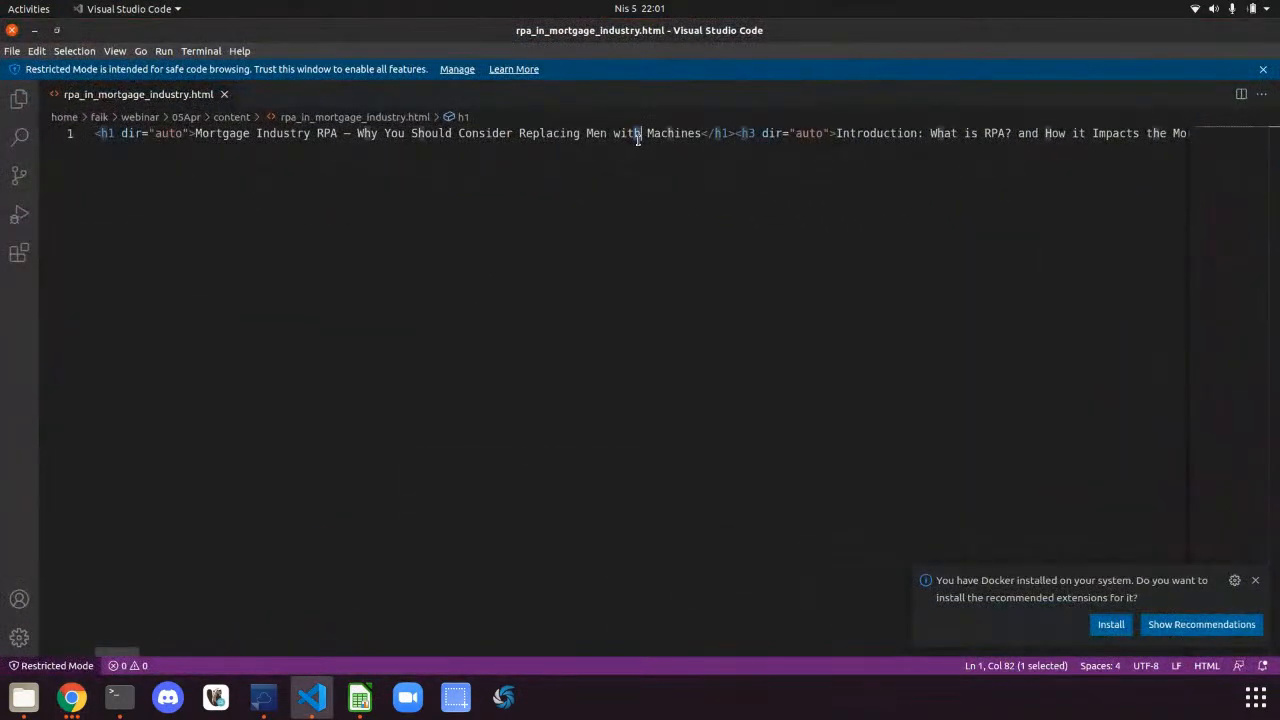
key(ctrl+a)
right_click(638, 139)
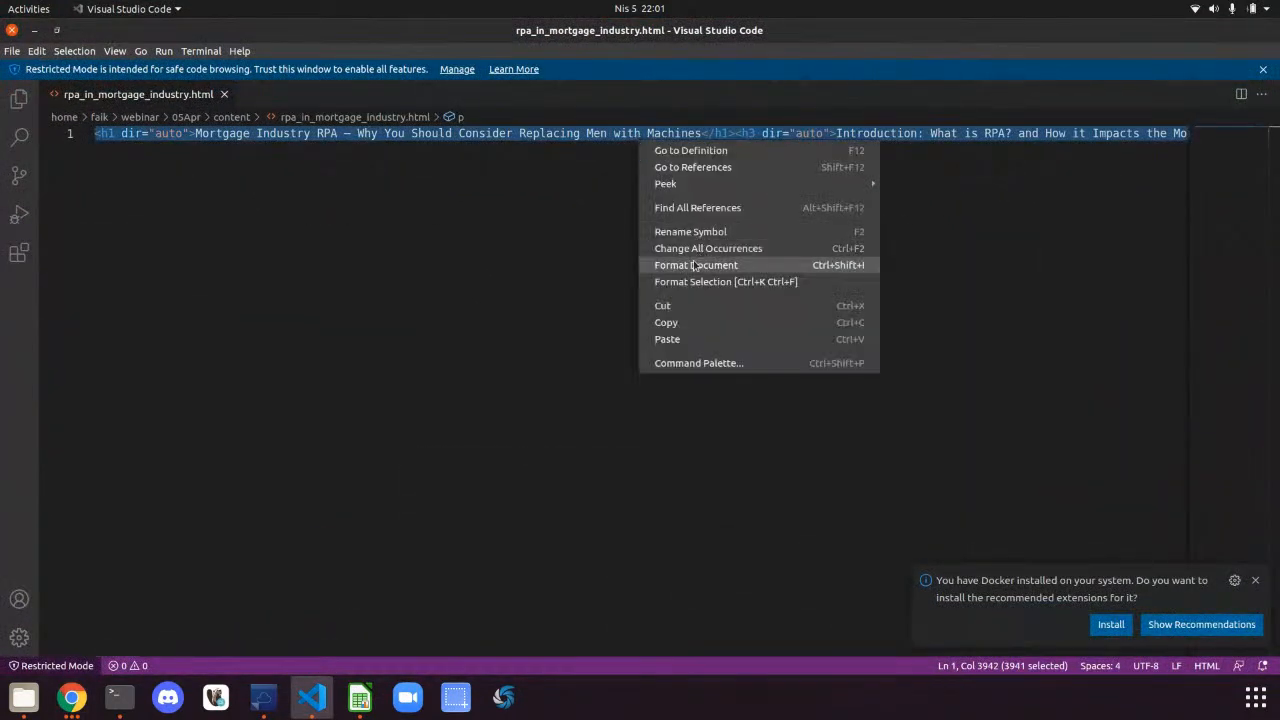
click(693, 262)
click(515, 360)
scroll(532, 295, up, 9)
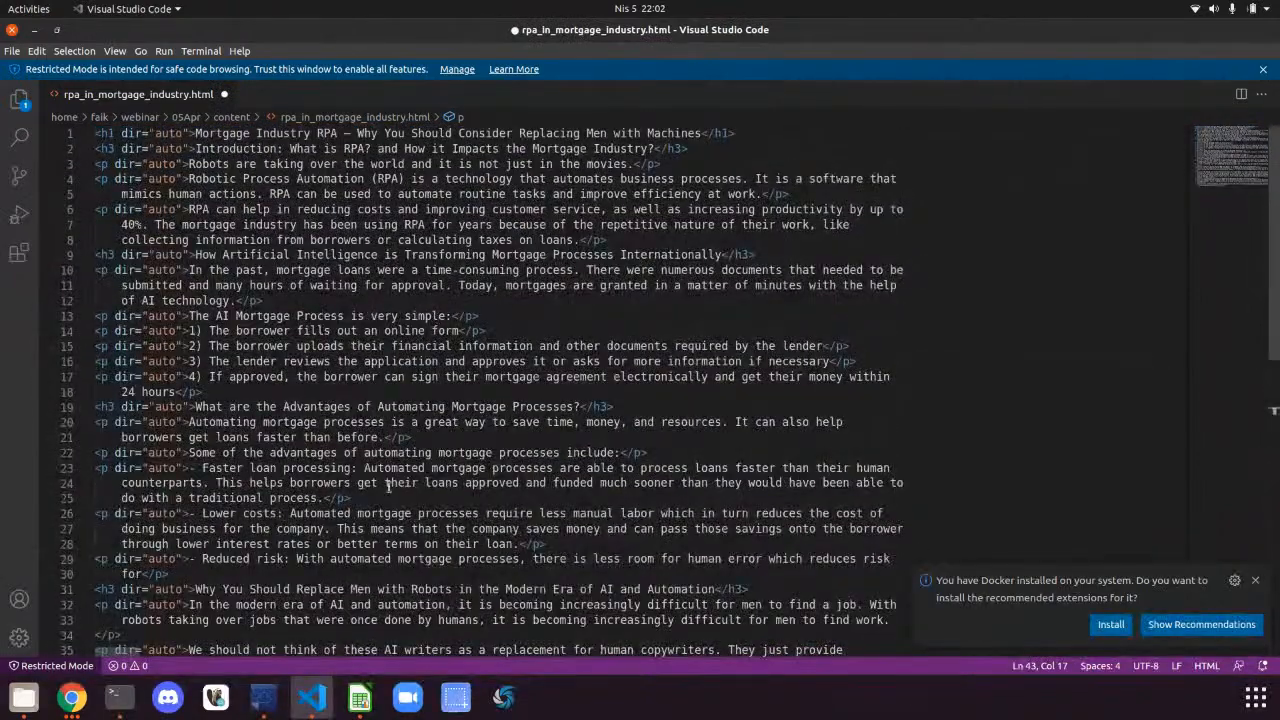
click(12, 31)
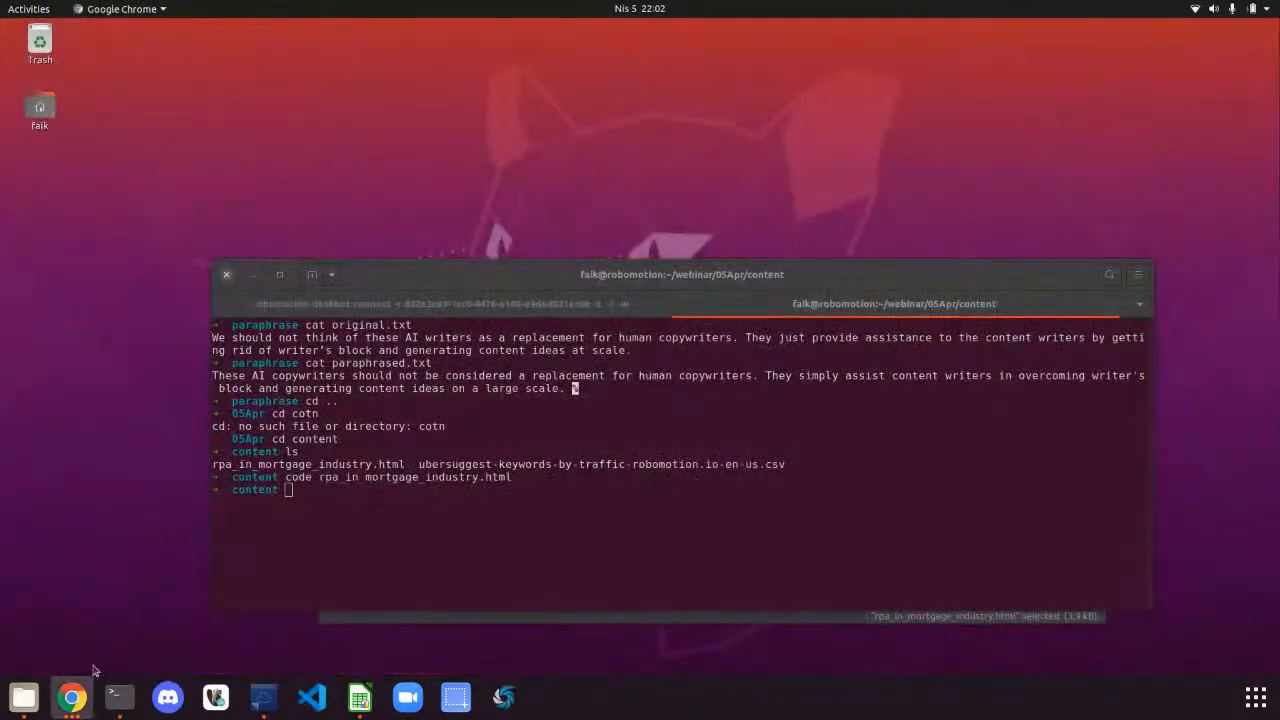
Open the Mortgage Industry RPA Google Doc from the Webinar05Apr Drive folder
click(72, 697)
click(110, 620)
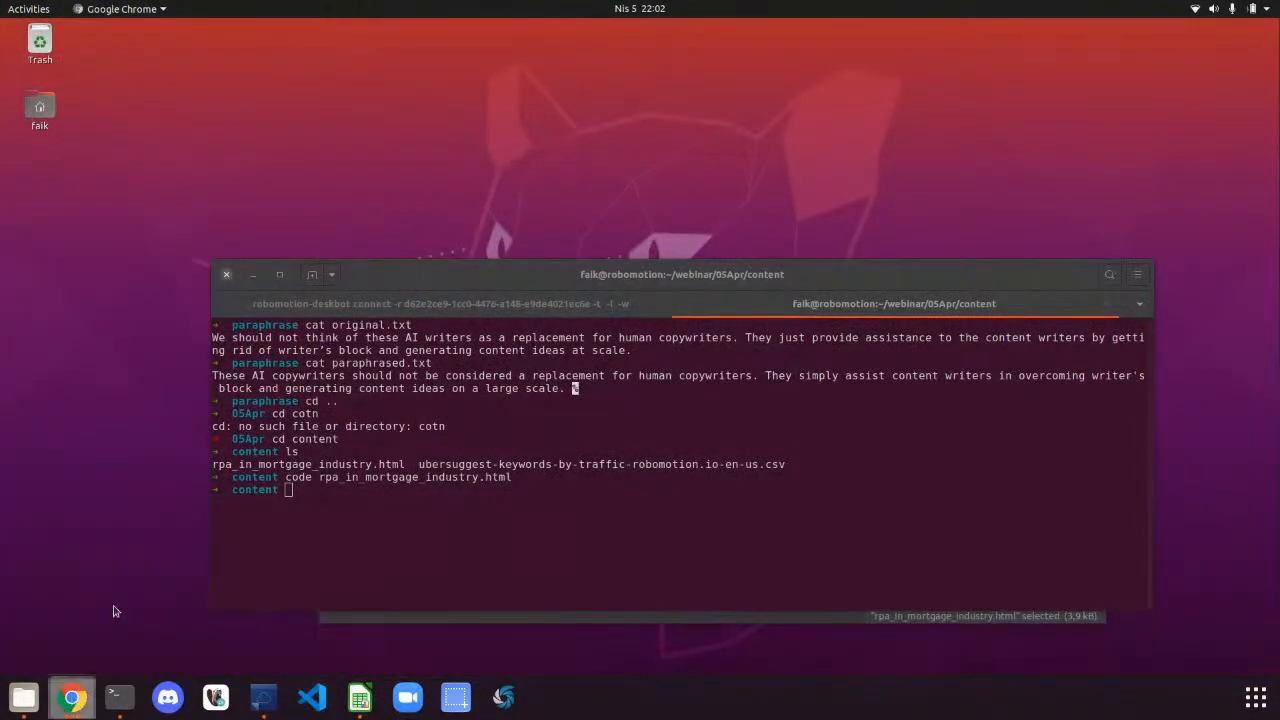
click(426, 24)
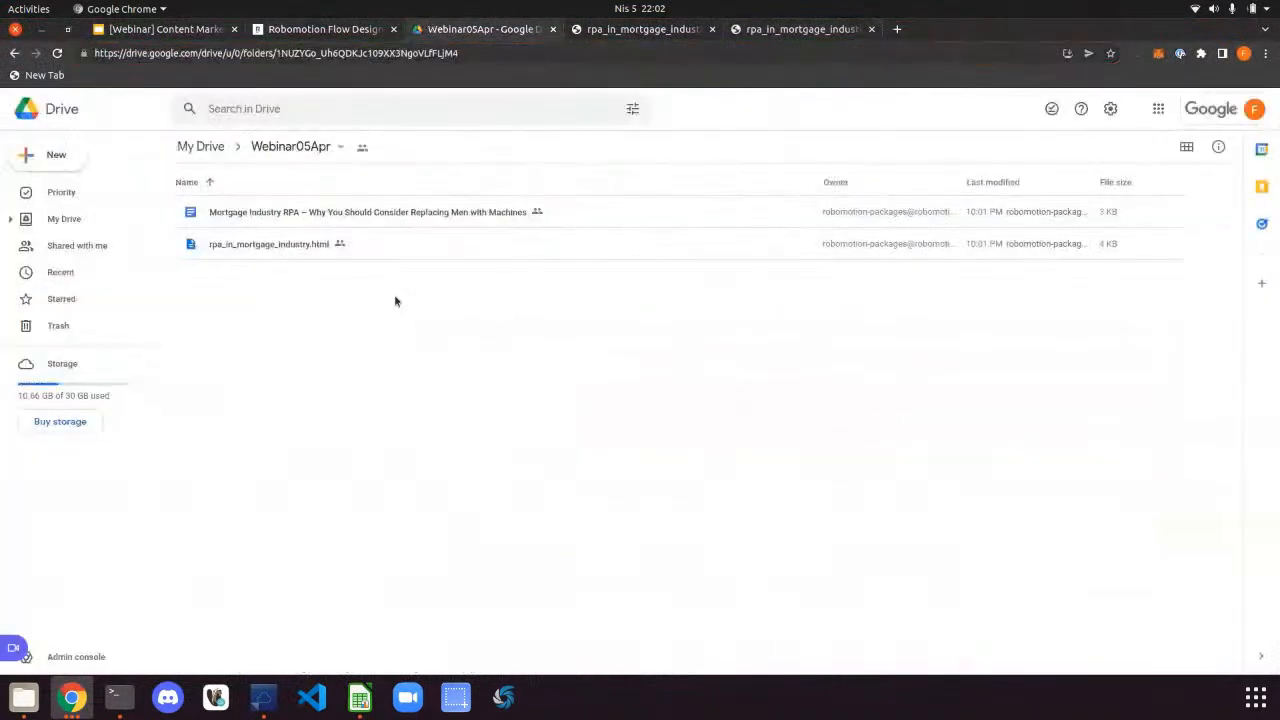
double_click(358, 212)
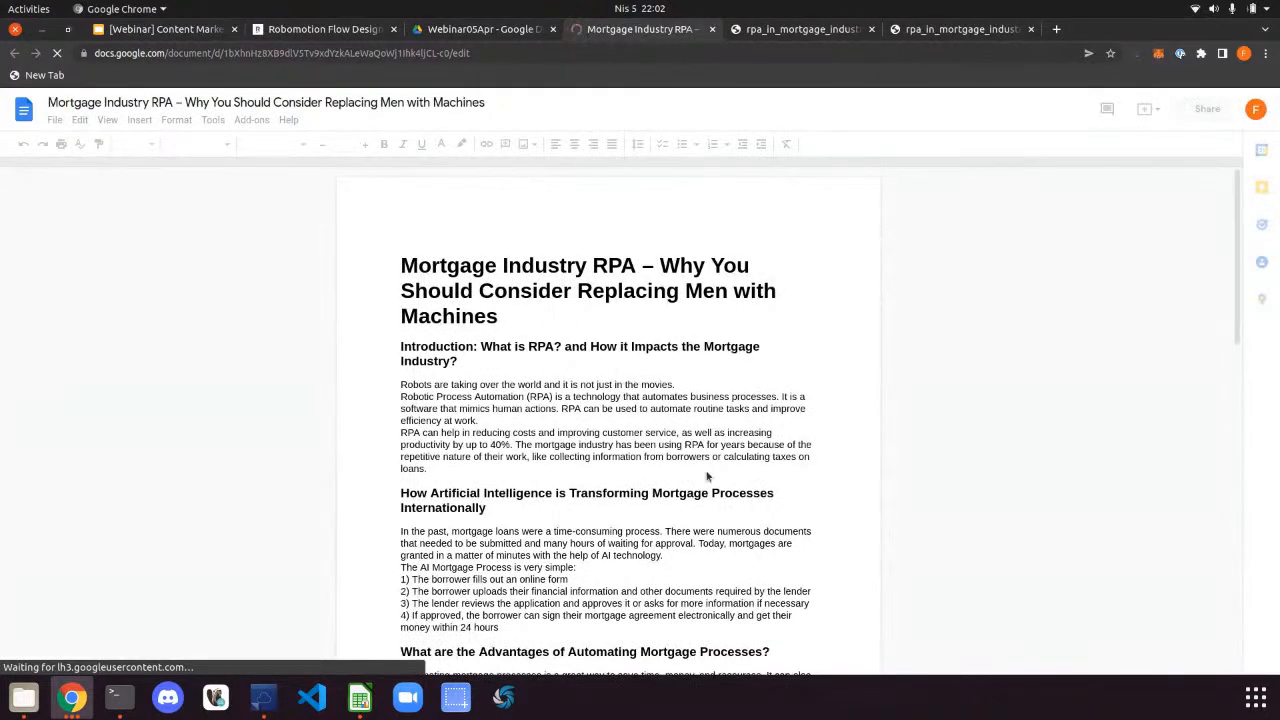
scroll(707, 477, down, 3)
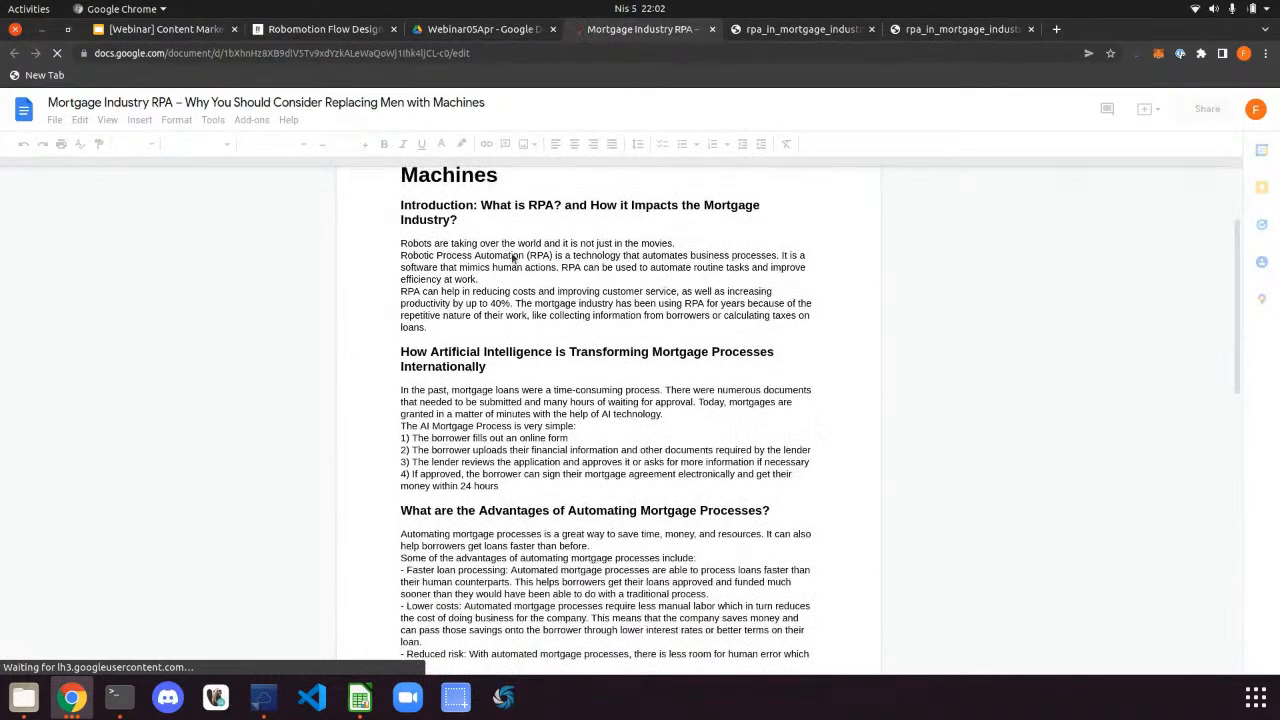
scroll(662, 378, up, 3)
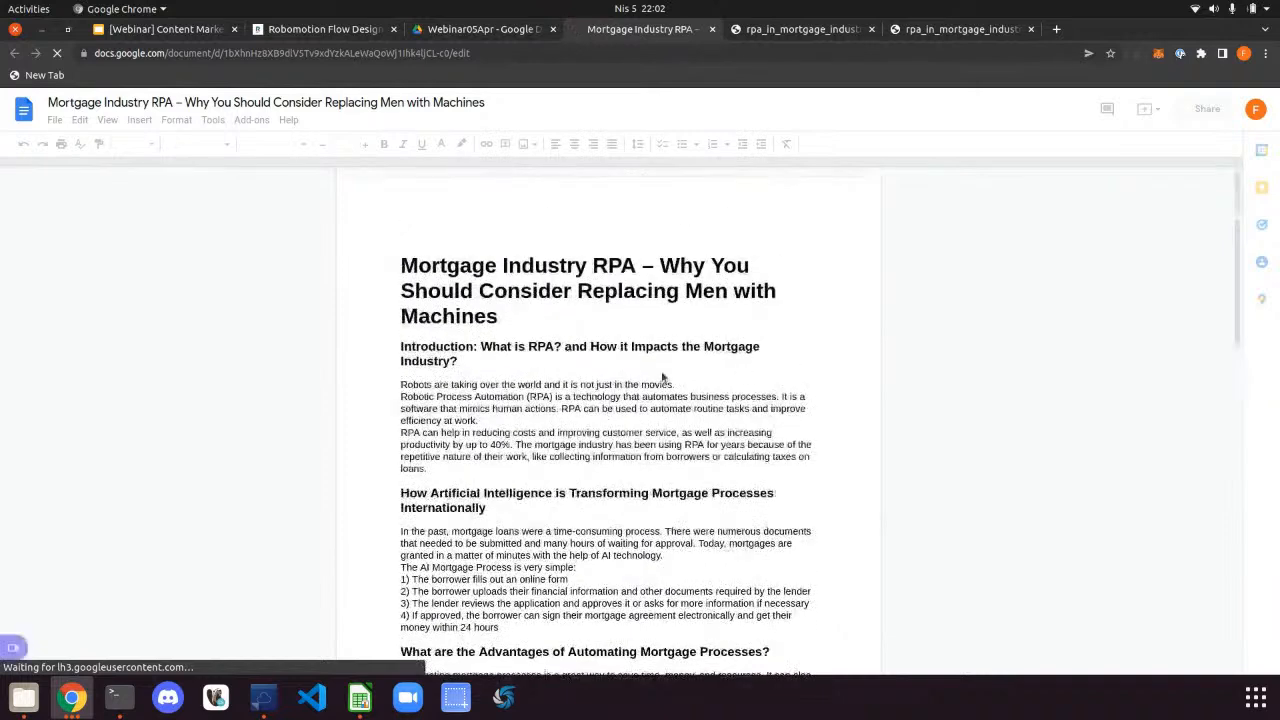
Add blank lines after the efficiency, movies, AI technology and 'simple:' paragraphs
click(499, 424)
key(Return)
click(682, 388)
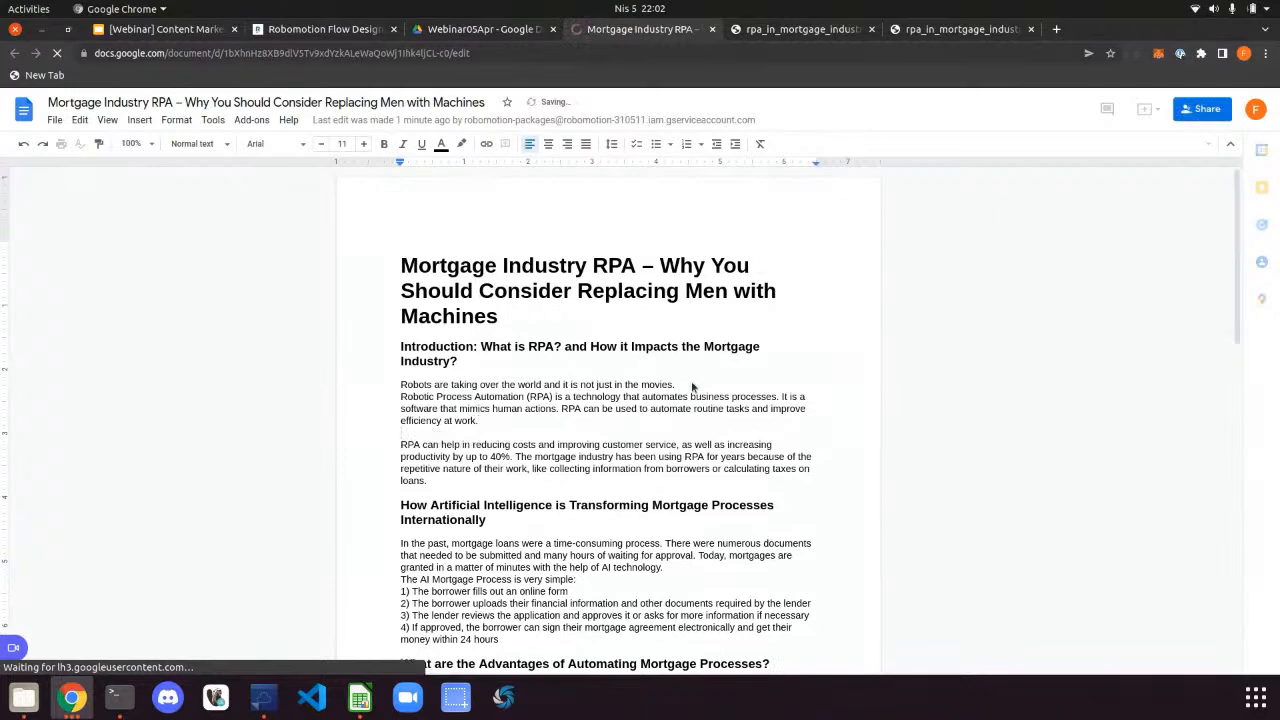
key(Return)
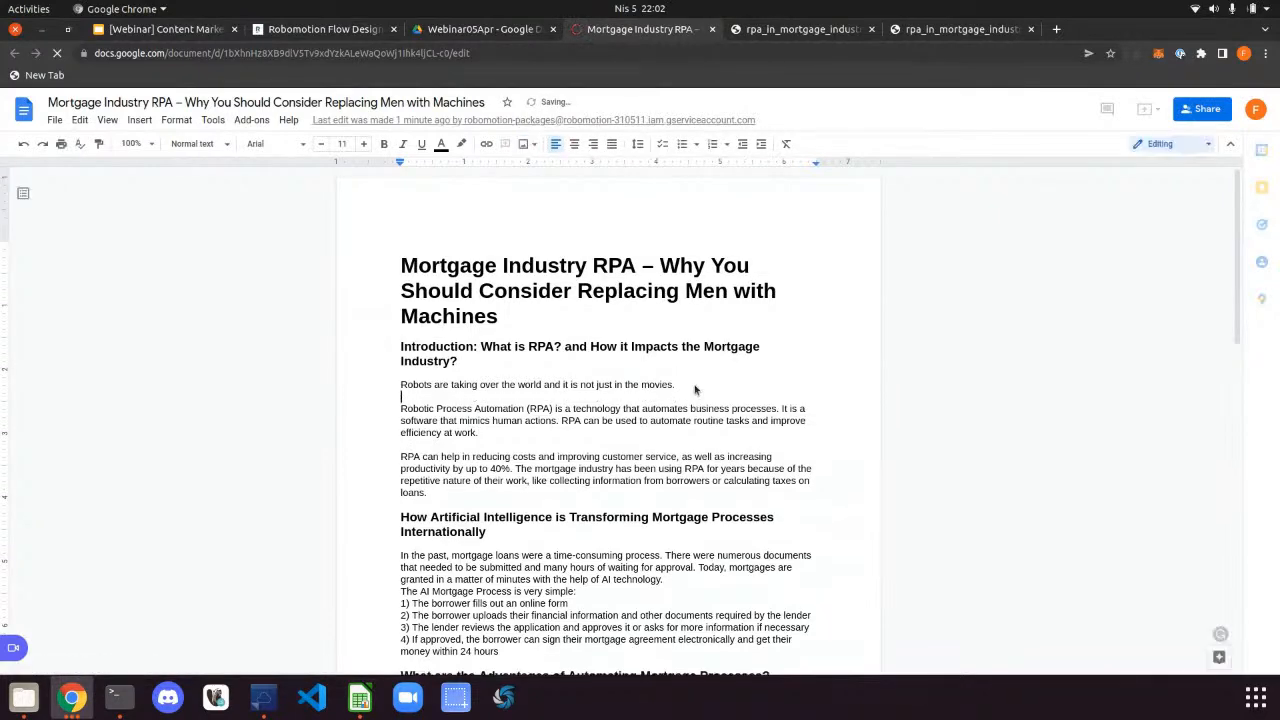
scroll(694, 388, down, 3)
click(665, 440)
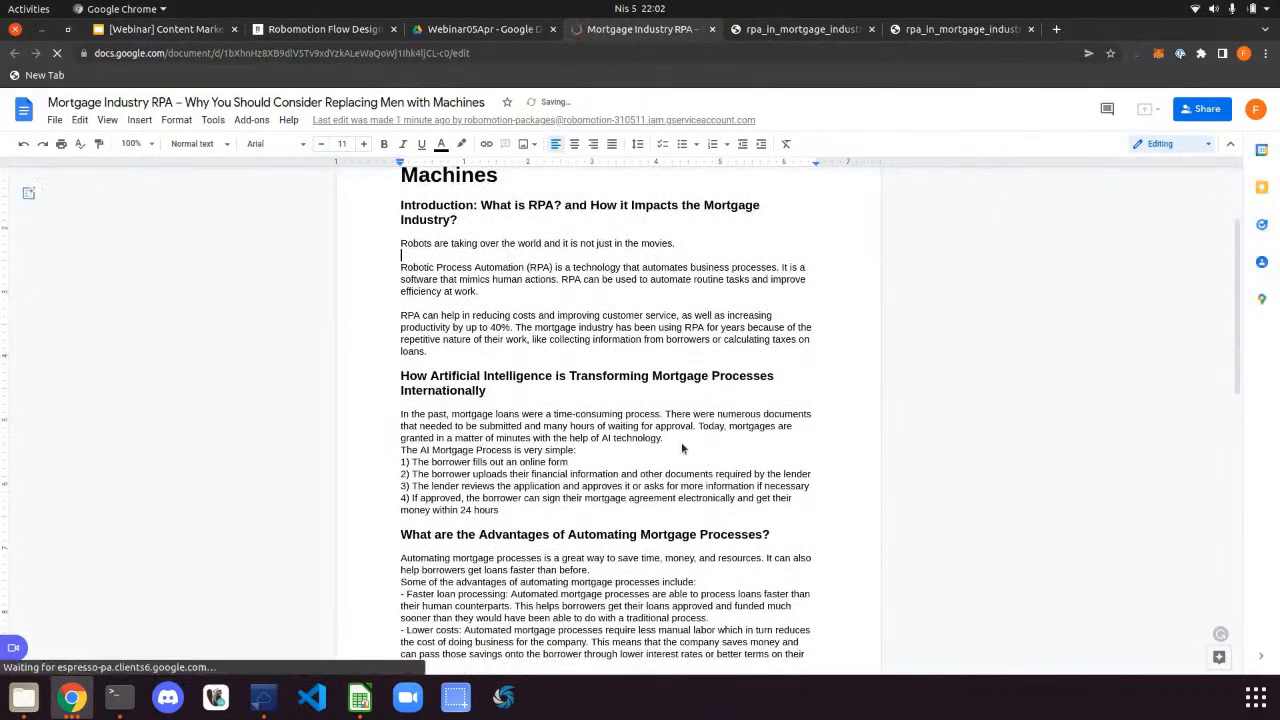
key(Return)
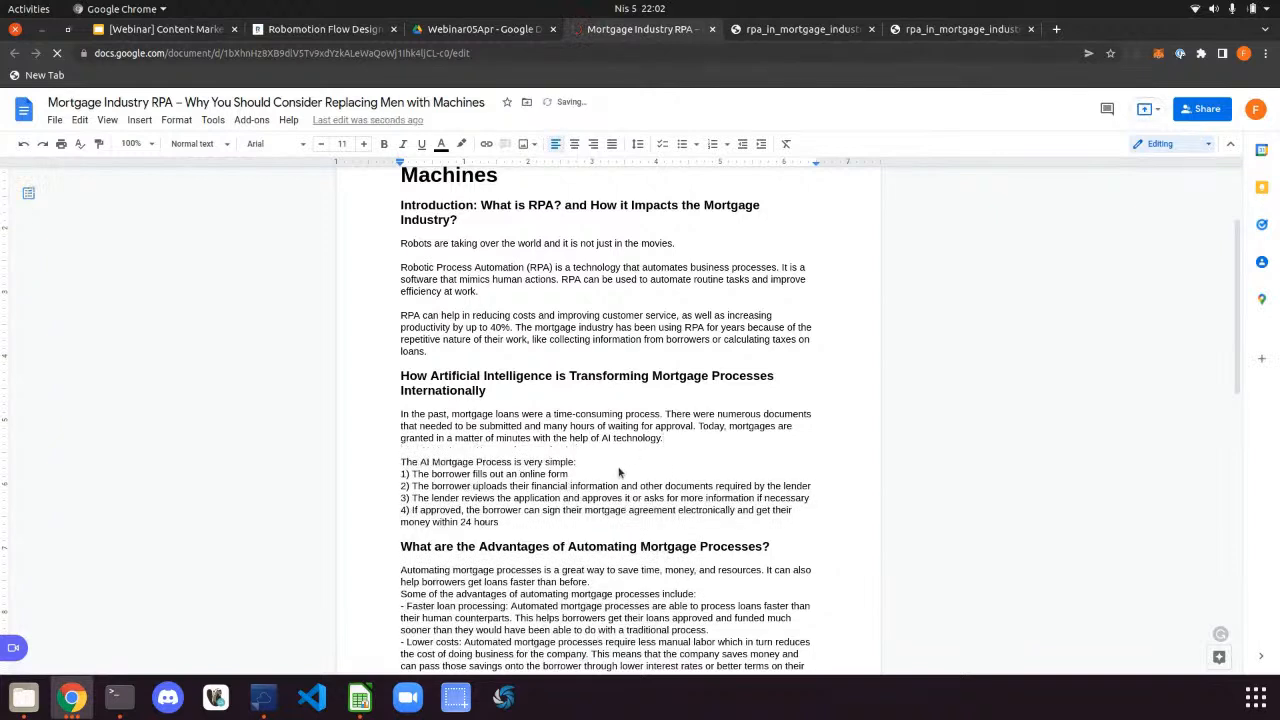
click(616, 467)
key(Return)
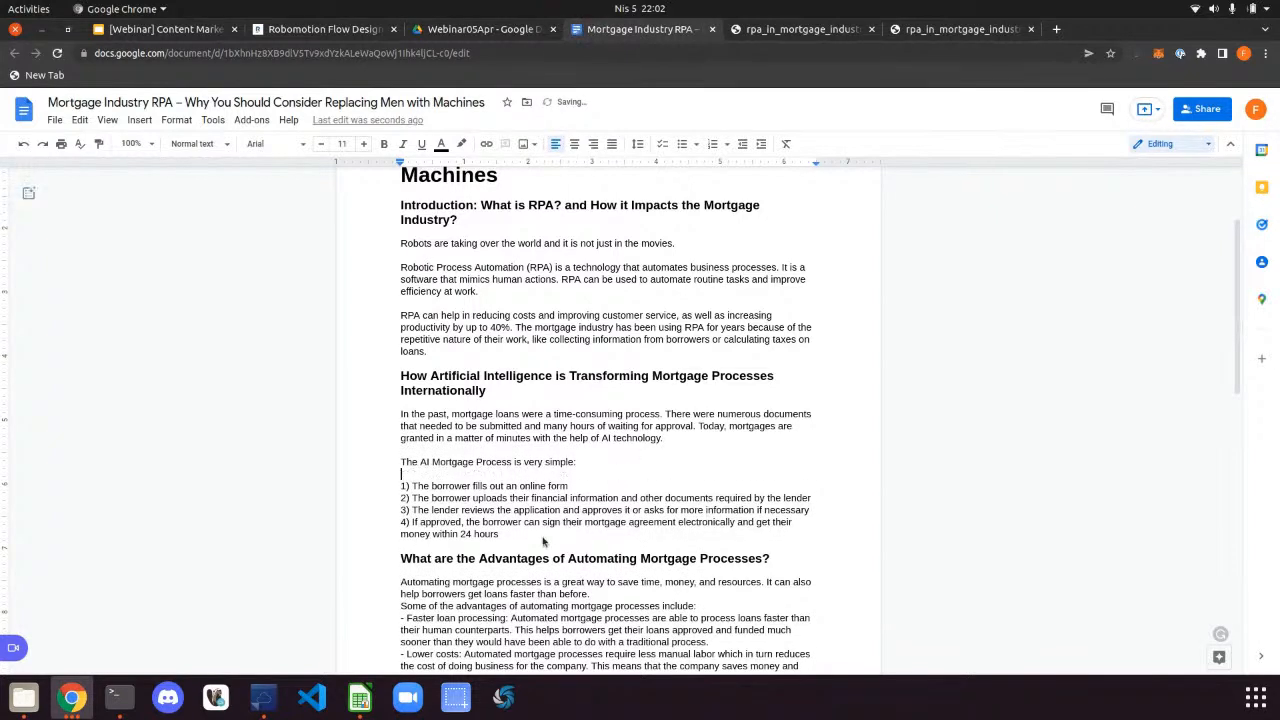
Append '5) this is the last process' after step 4 of the AI Mortgage Process list
click(543, 541)
key(Return)
key(Return)
text(5)
key(BackSpace)
key(BackSpace)
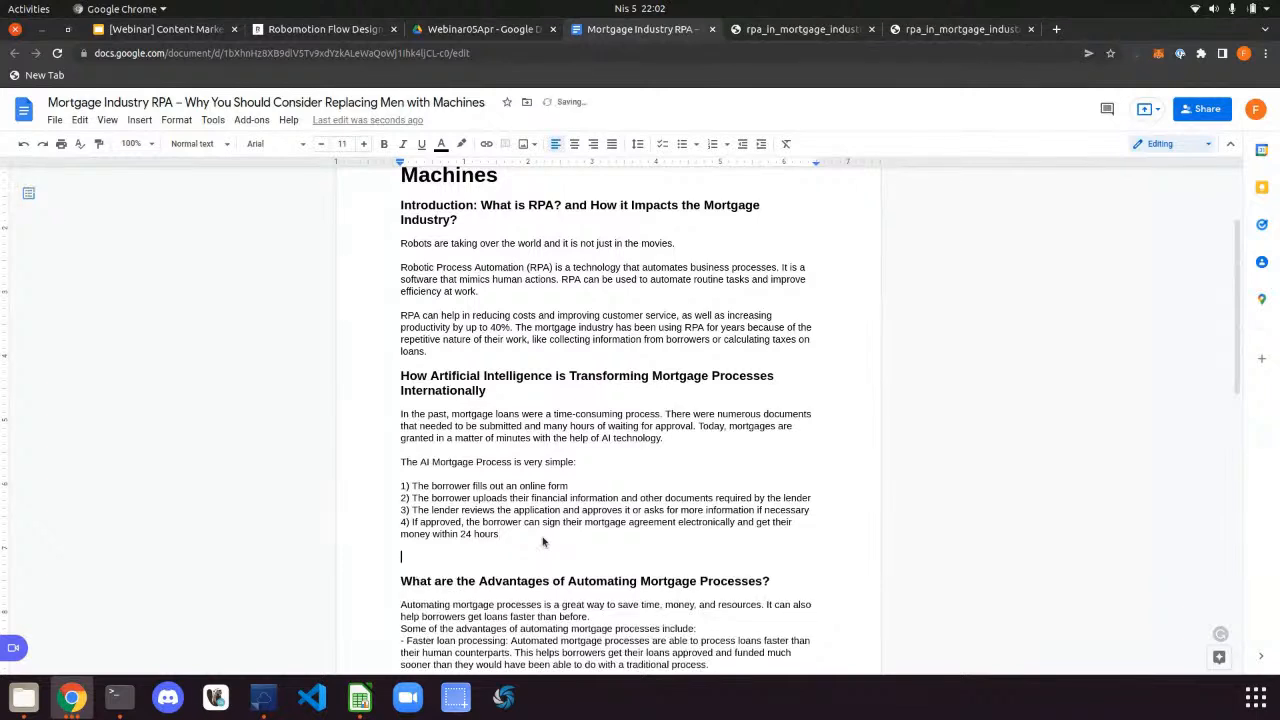
text(4)
key(BackSpace)
text(5) this is the last processs)
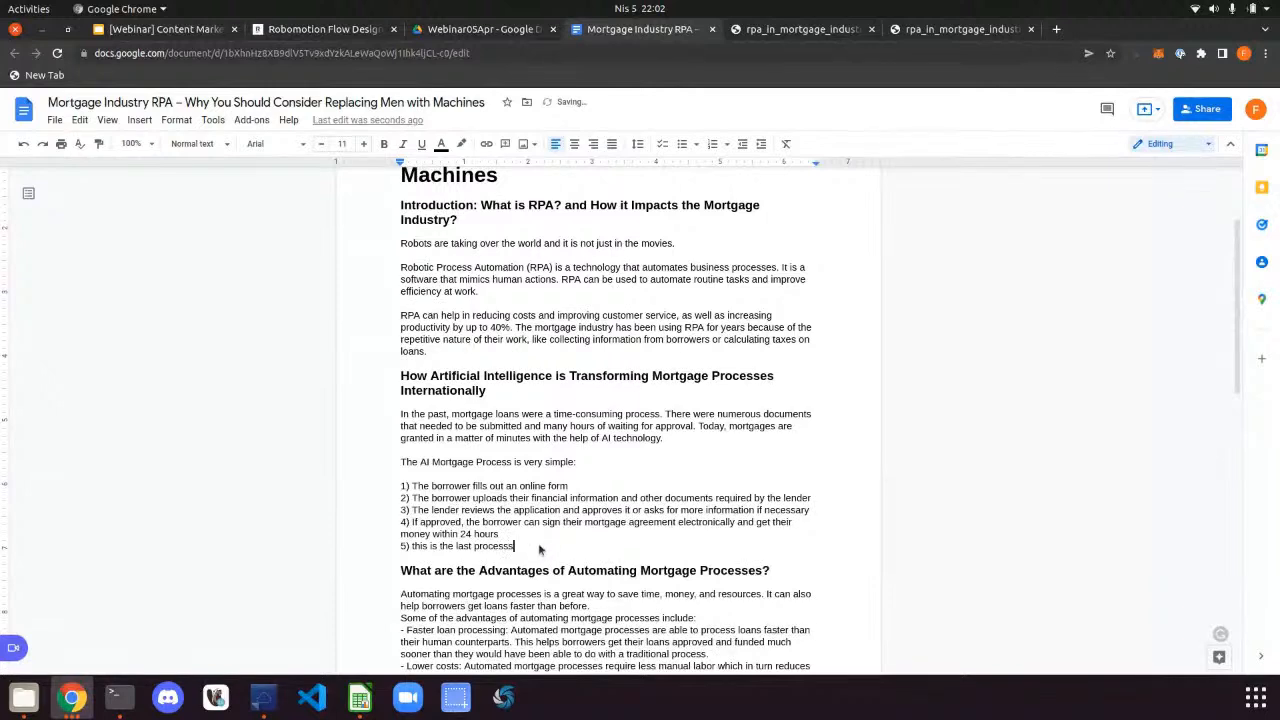
key(BackSpace)
click(344, 58)
Copy the Google Doc's ID from the address bar and go back to the Robomotion Flow Designer tab
click(238, 55)
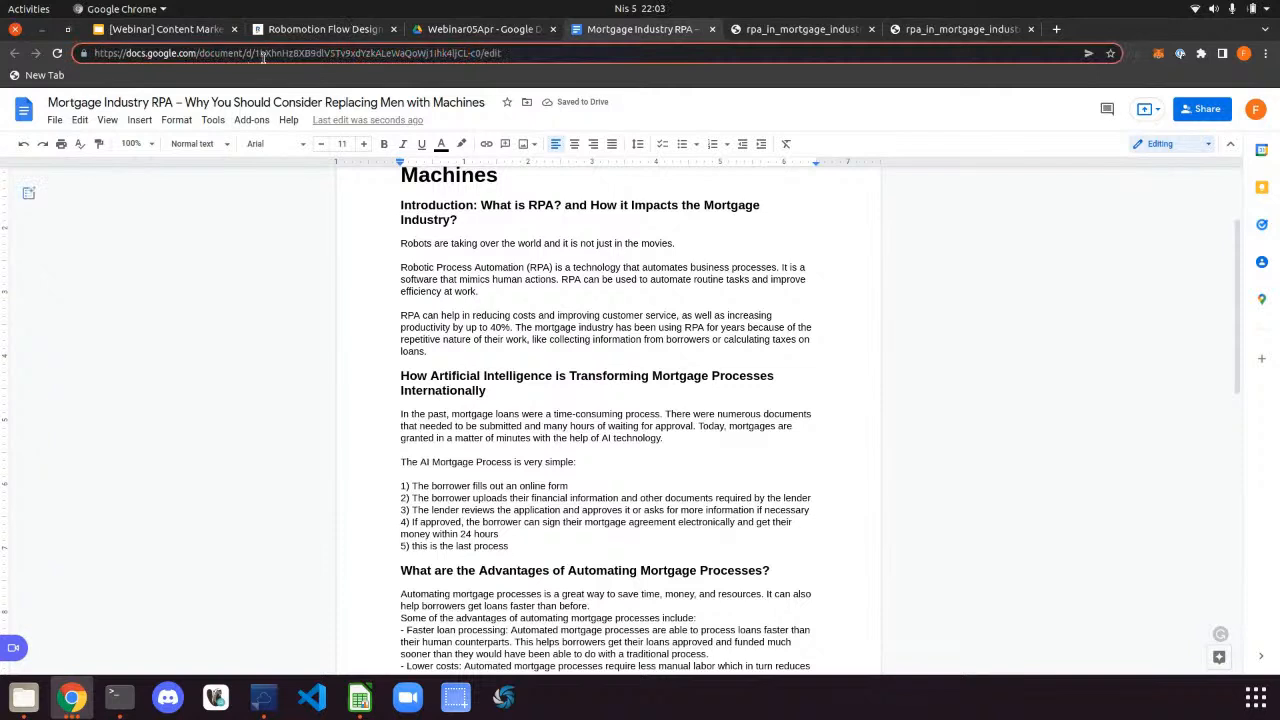
drag(256, 55, 475, 55)
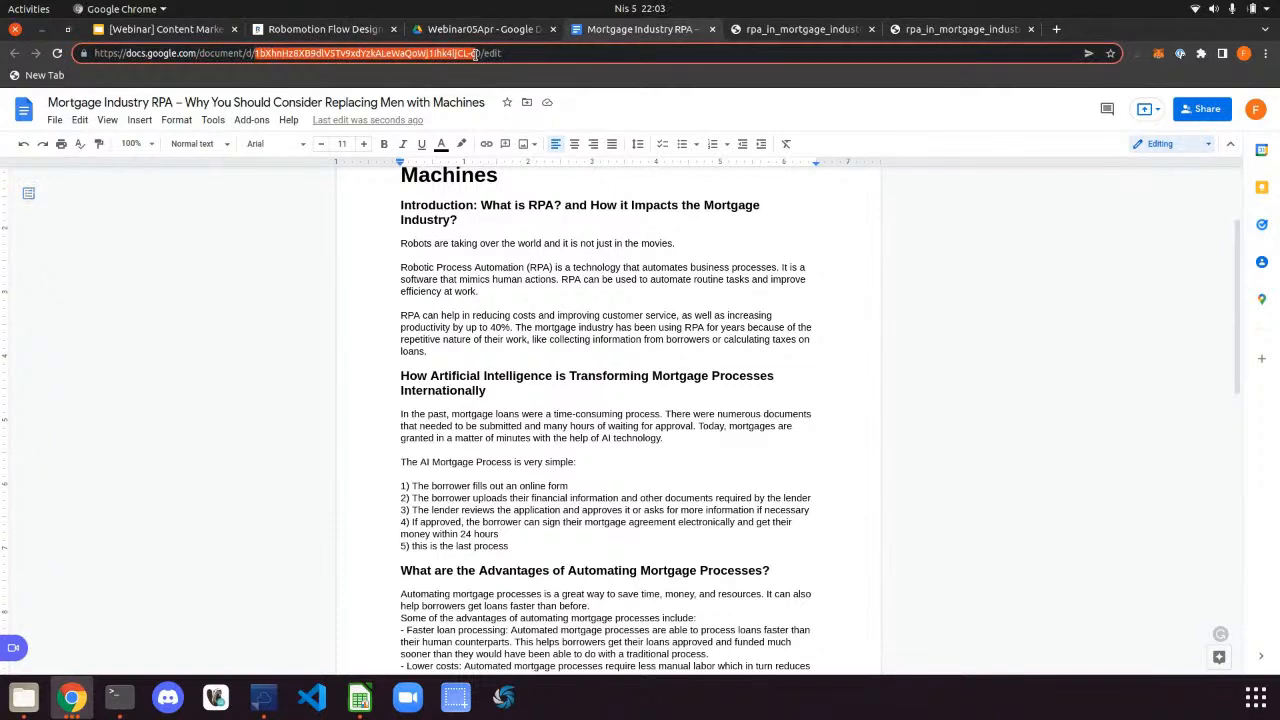
right_click(480, 55)
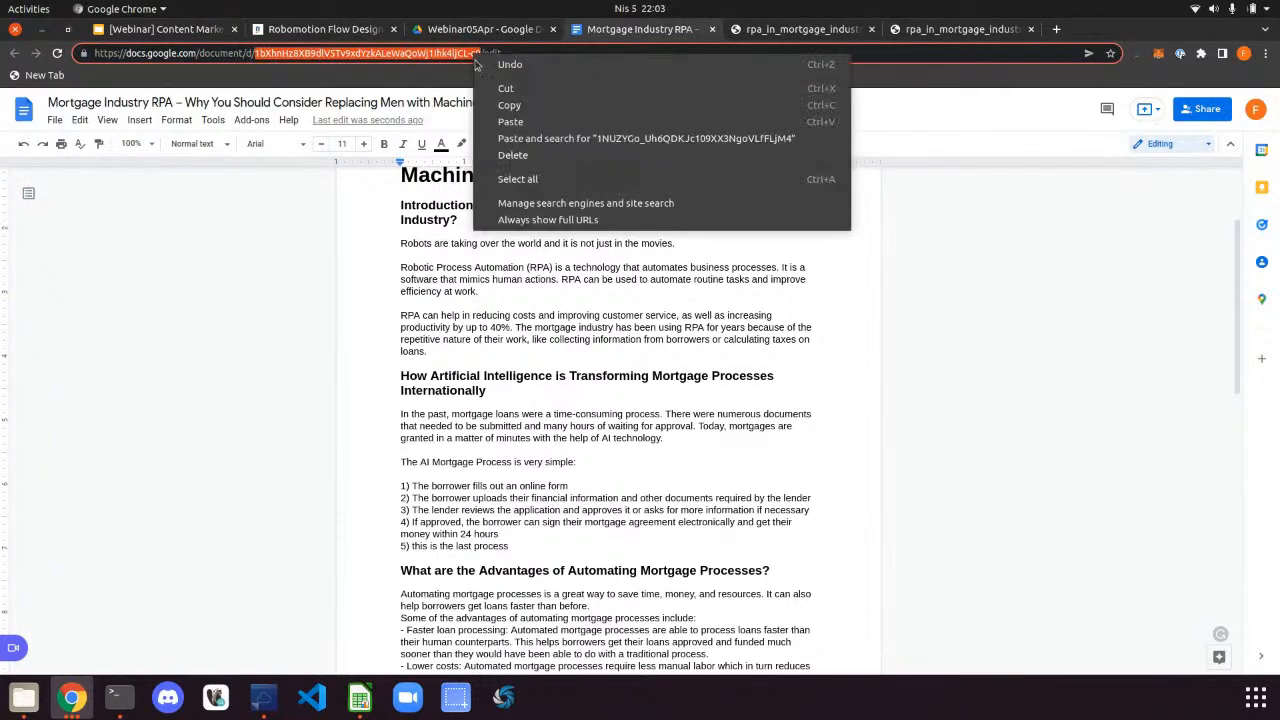
click(500, 105)
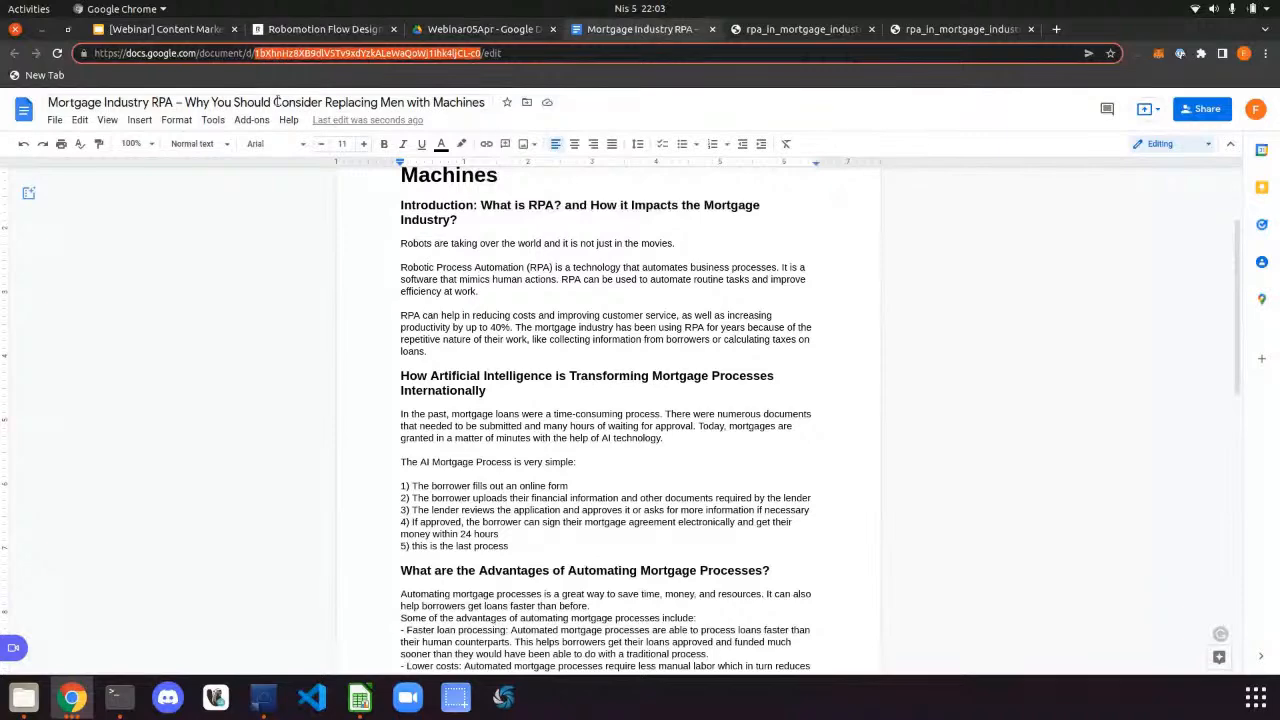
click(200, 35)
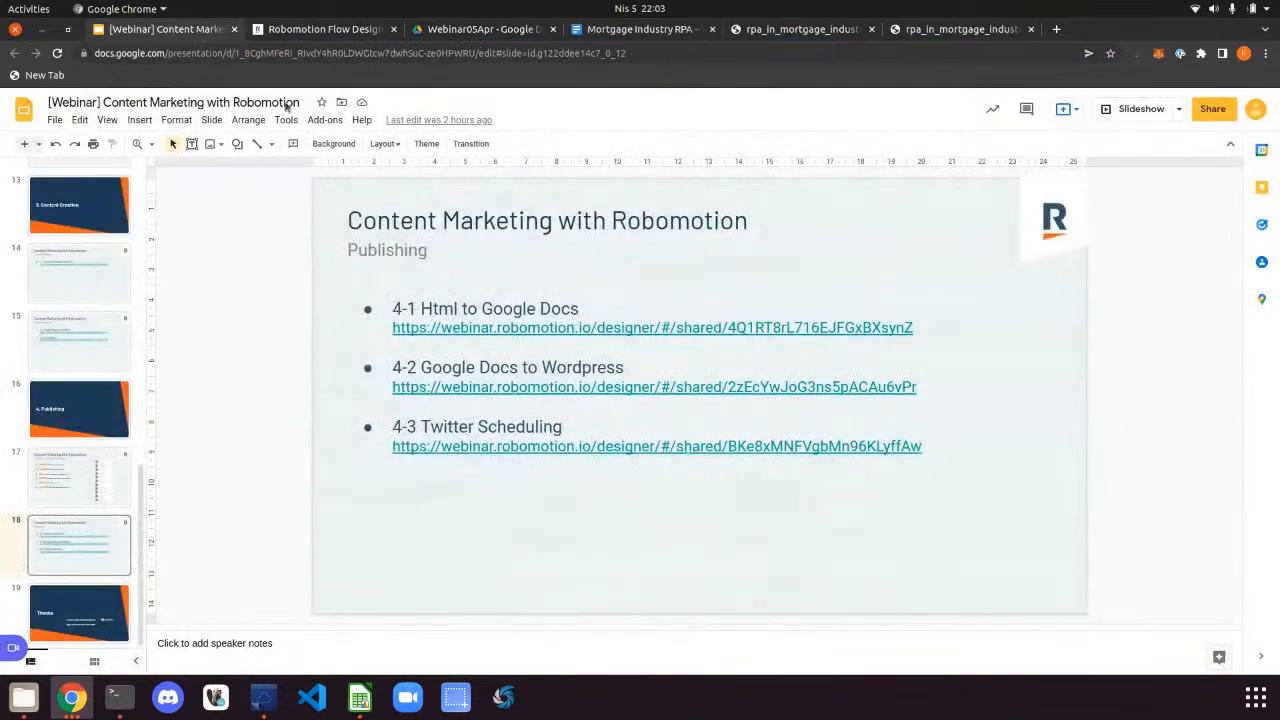
click(341, 34)
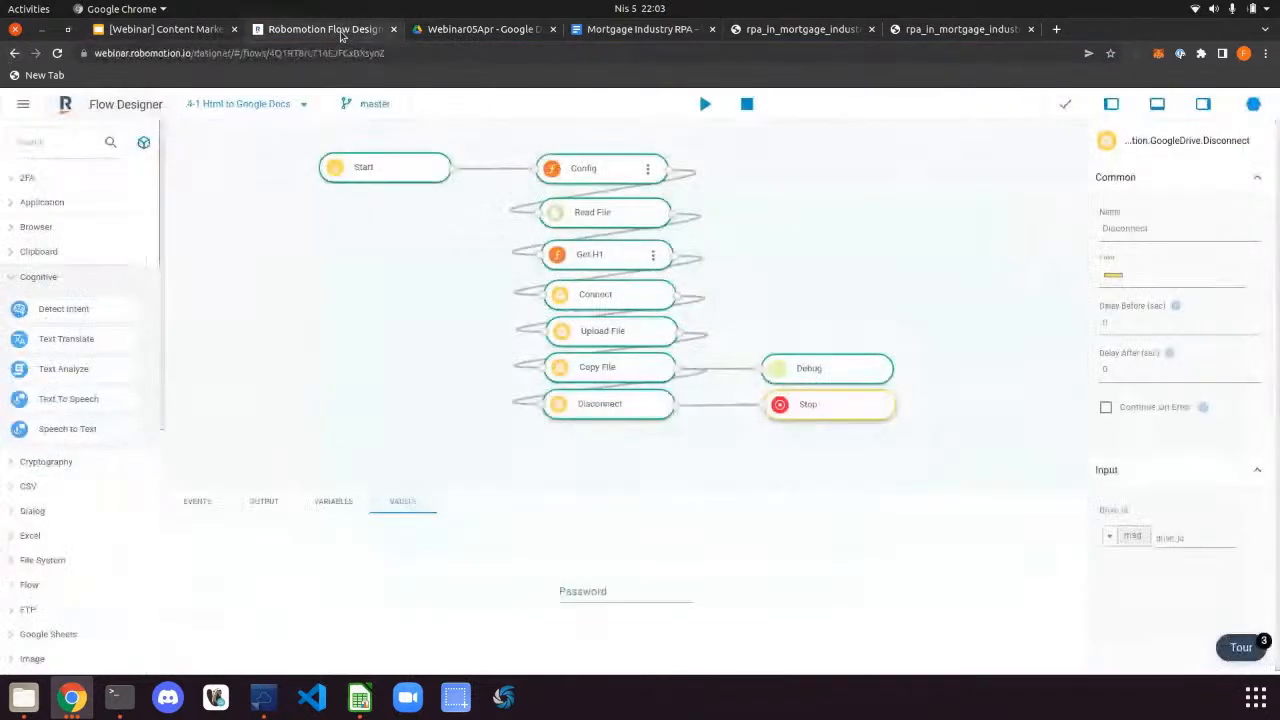
Check the Copy File node's file_id output and find it empty in the last run's debug log
click(612, 367)
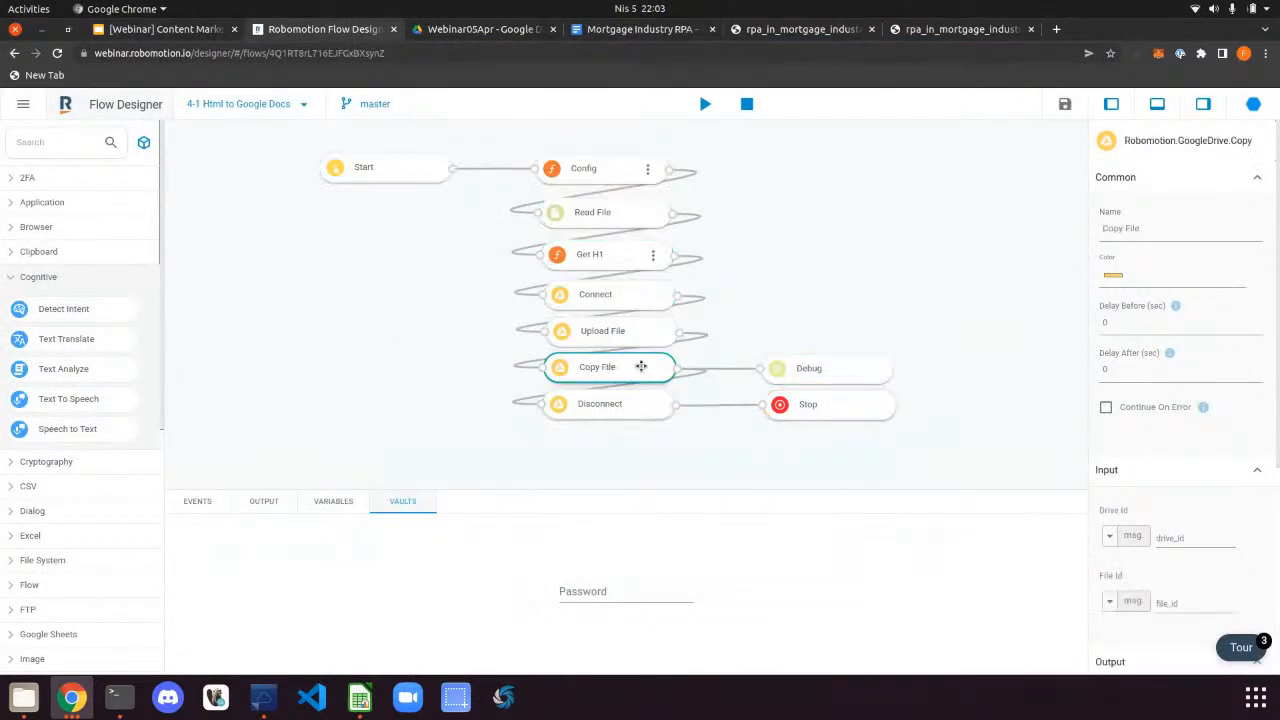
scroll(1218, 532, down, 3)
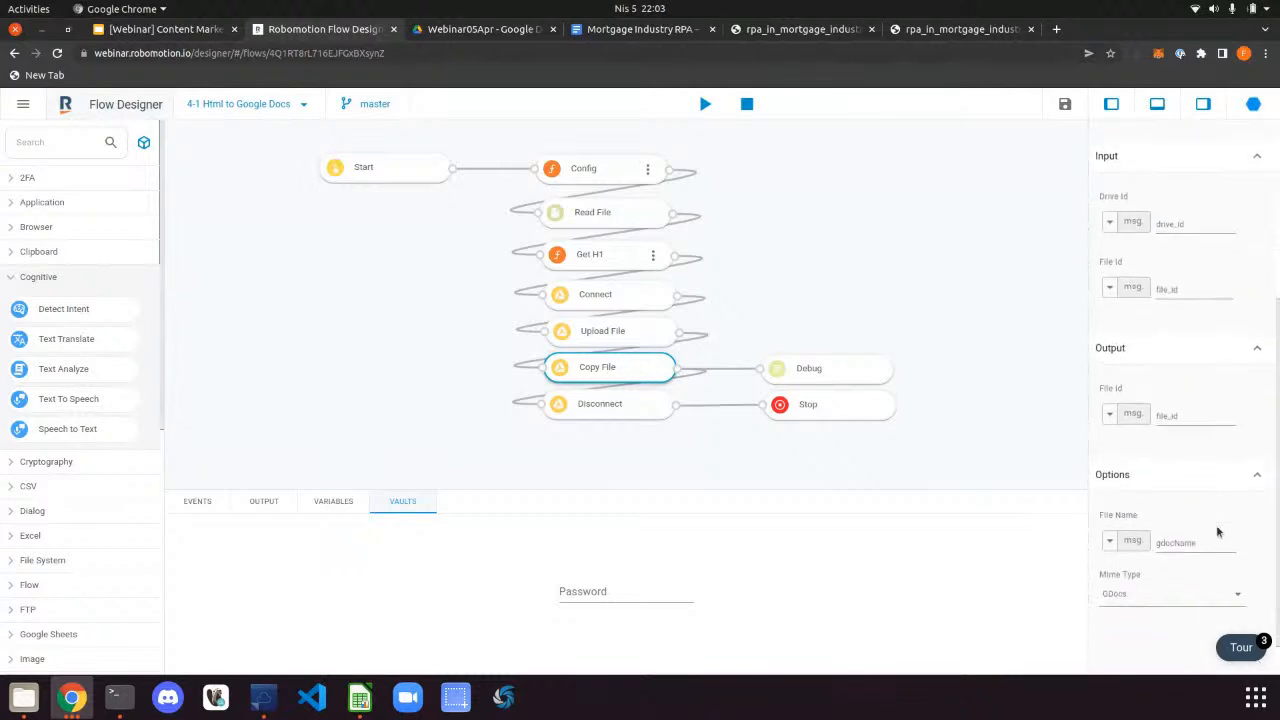
scroll(1218, 532, down, 1)
click(1176, 322)
drag(1182, 323, 1158, 323)
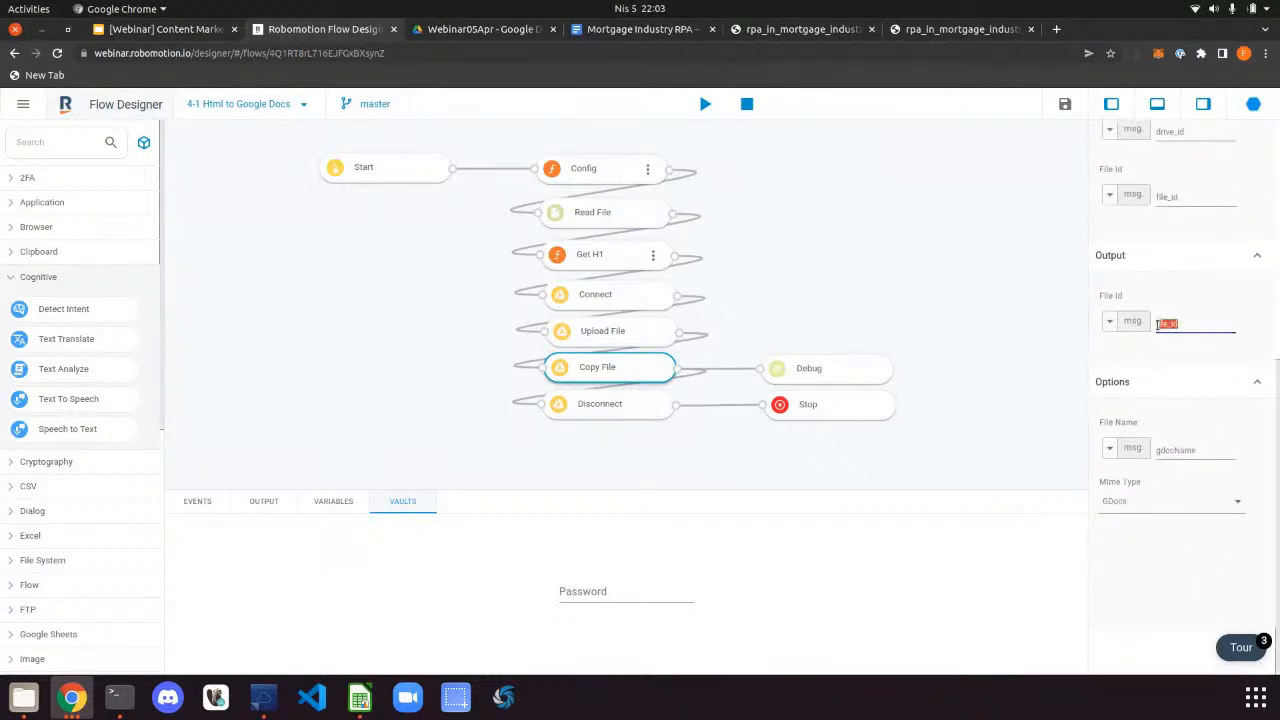
click(258, 503)
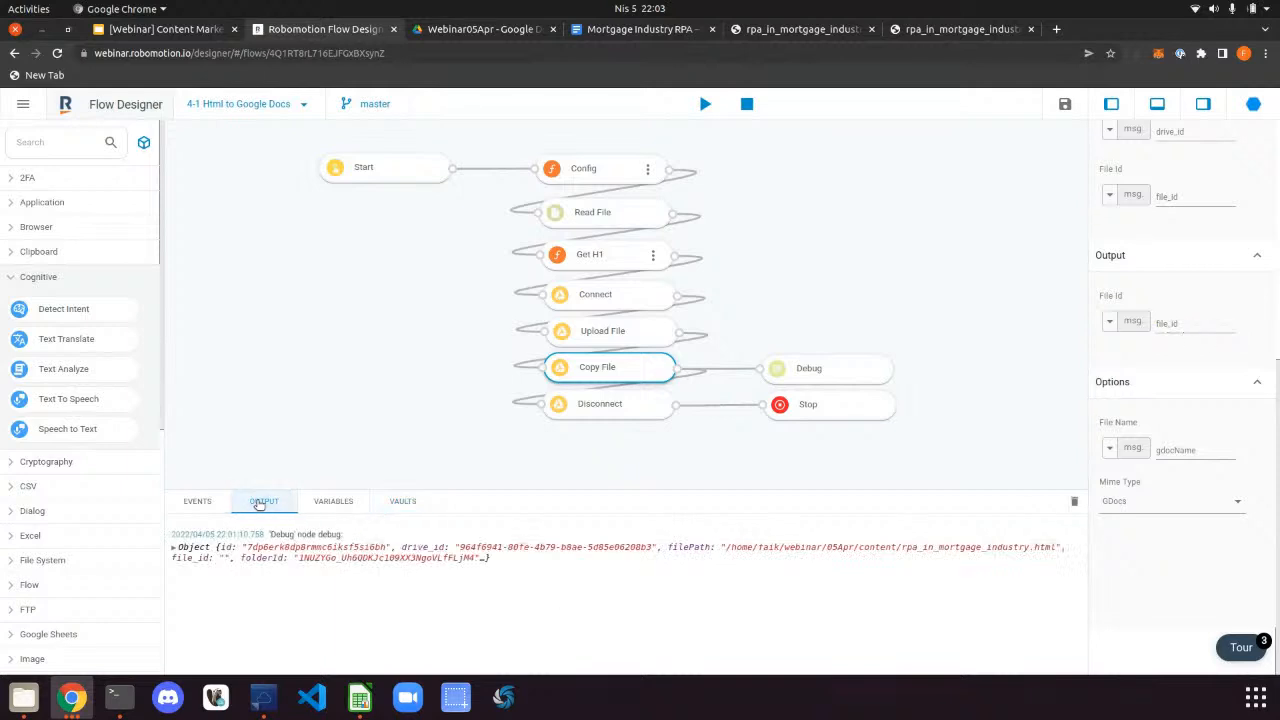
drag(227, 560, 172, 561)
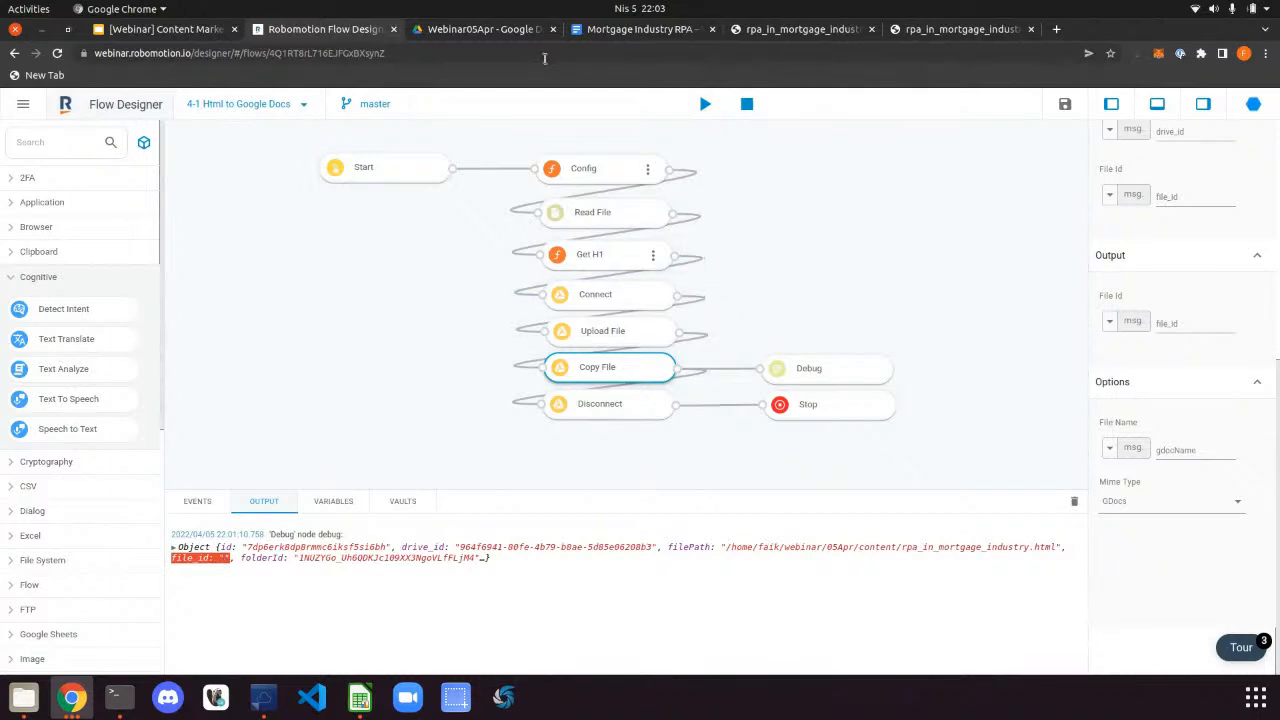
Copy the Mortgage Industry RPA document's ID from its web address
click(640, 29)
drag(254, 53, 490, 53)
right_click(395, 57)
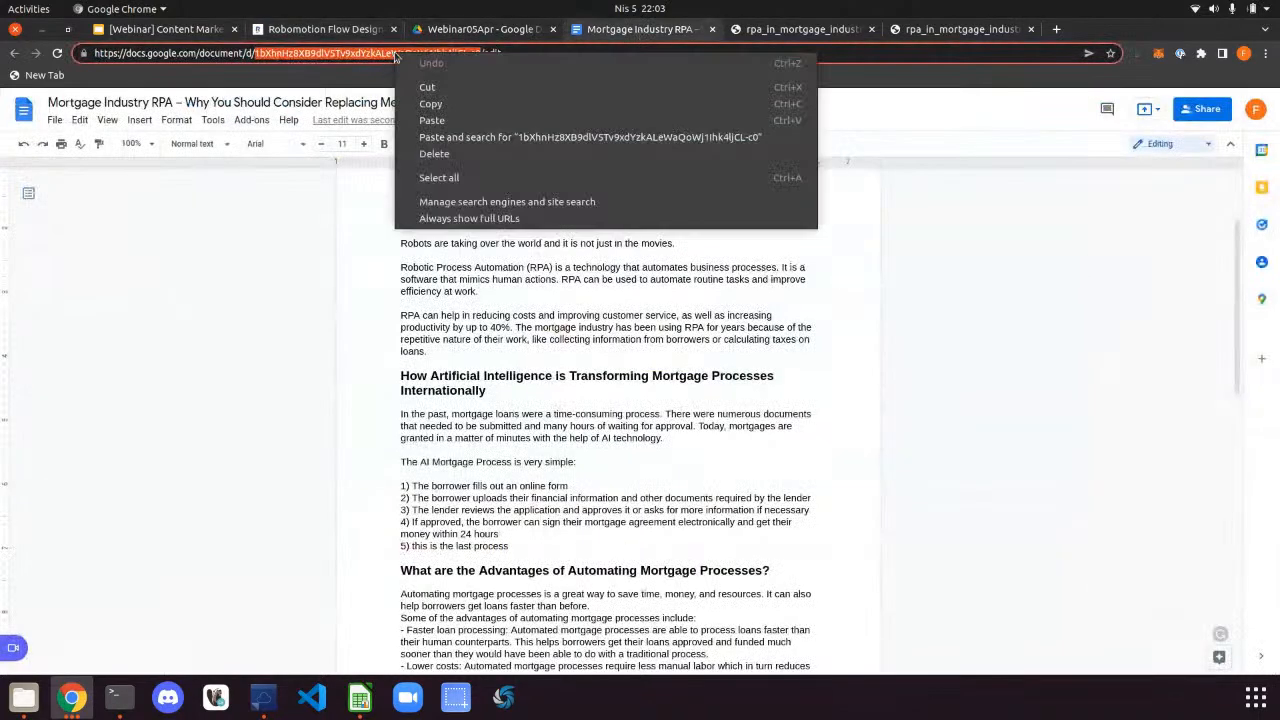
click(430, 103)
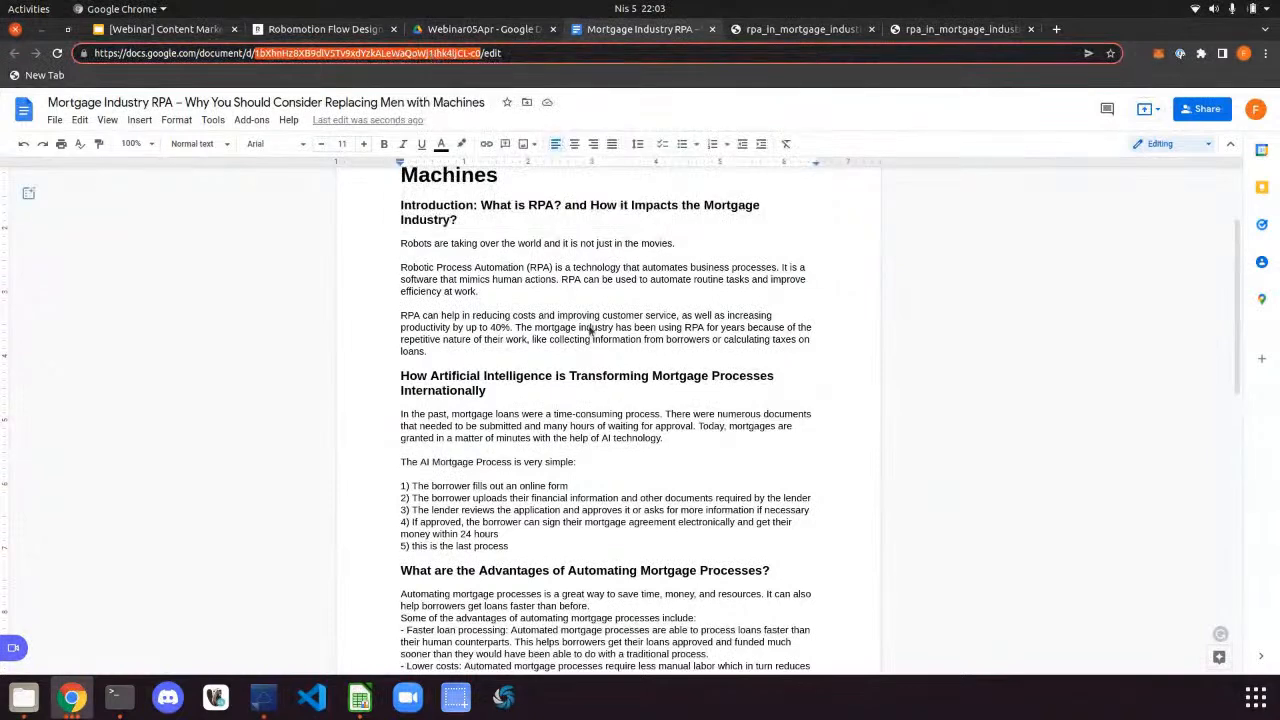
Scroll the Mortgage Industry RPA doc, then return to the 4-1 Html to Google Docs flow
scroll(590, 330, down, 2)
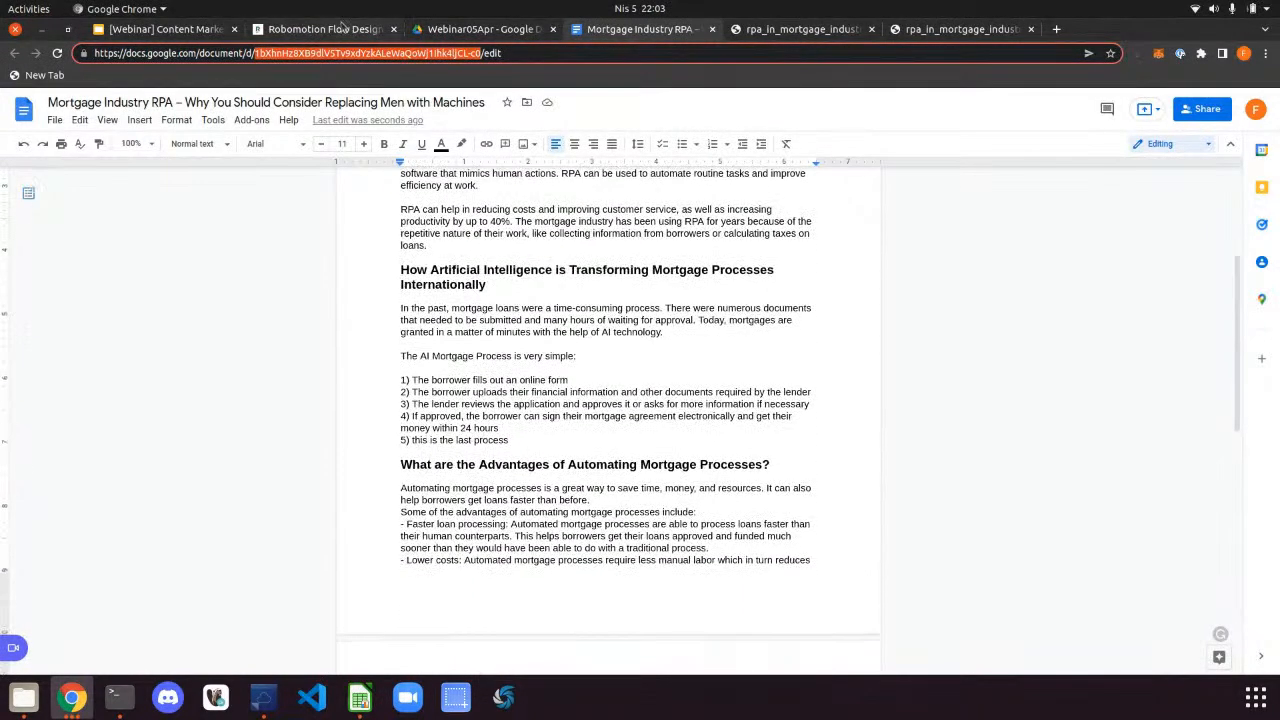
click(342, 28)
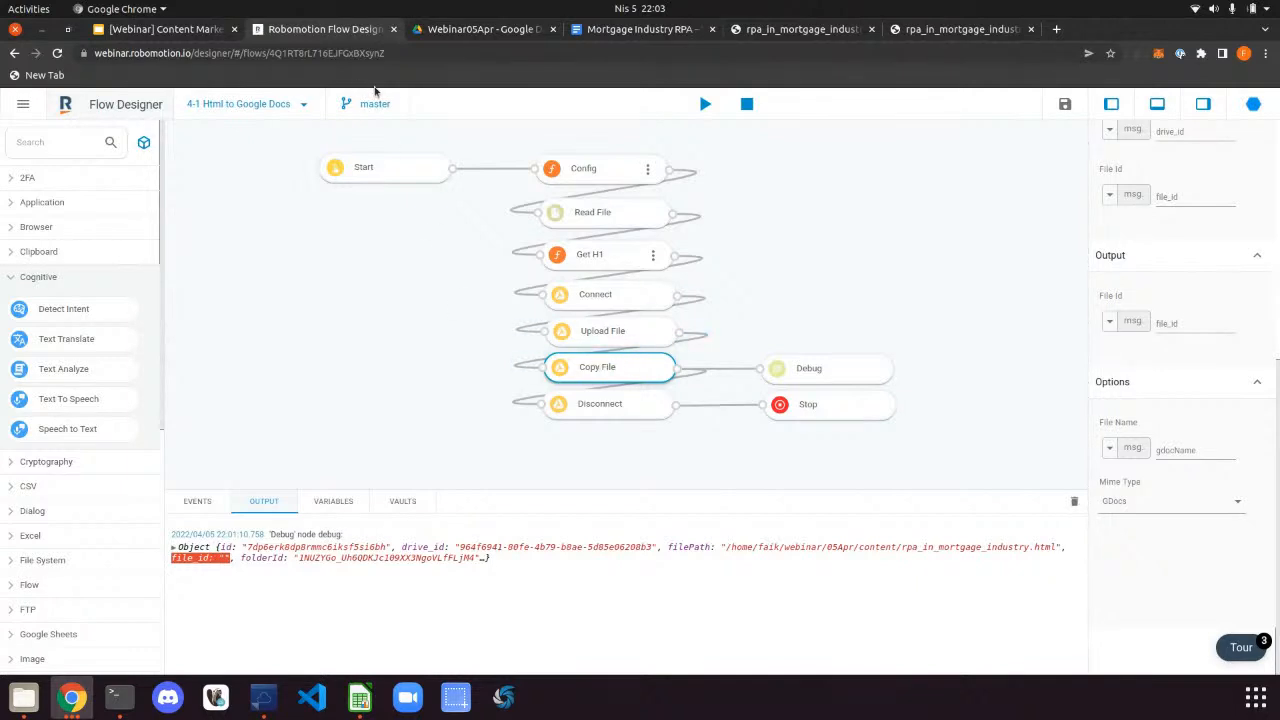
Load the saved 4-2 Google Docs to Wordpress flow from the projects list and start a new tab
click(254, 103)
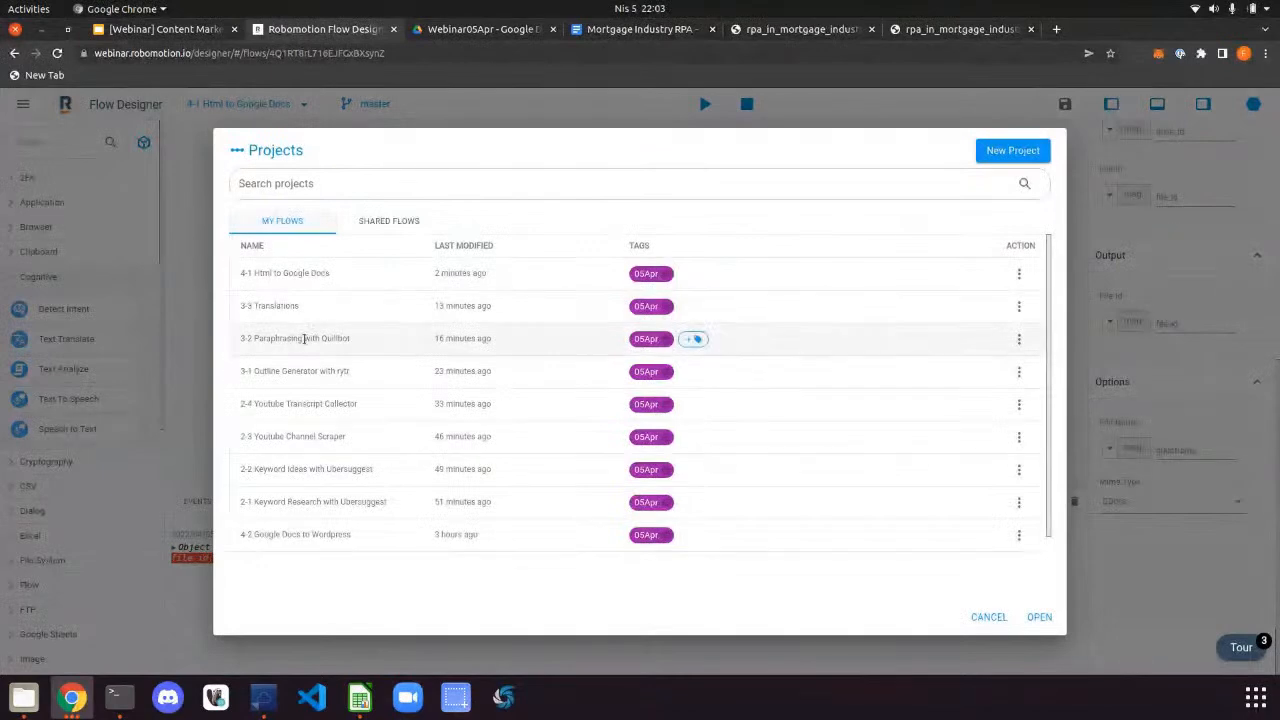
scroll(315, 338, down, 3)
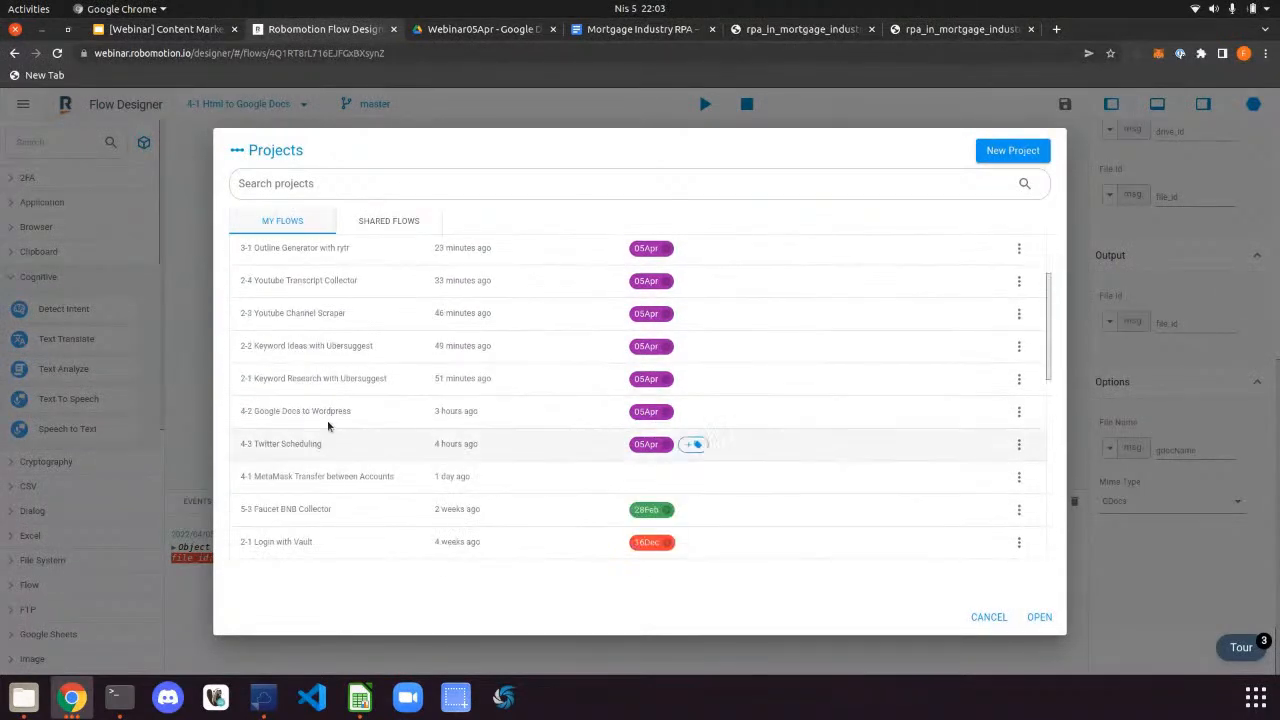
double_click(329, 412)
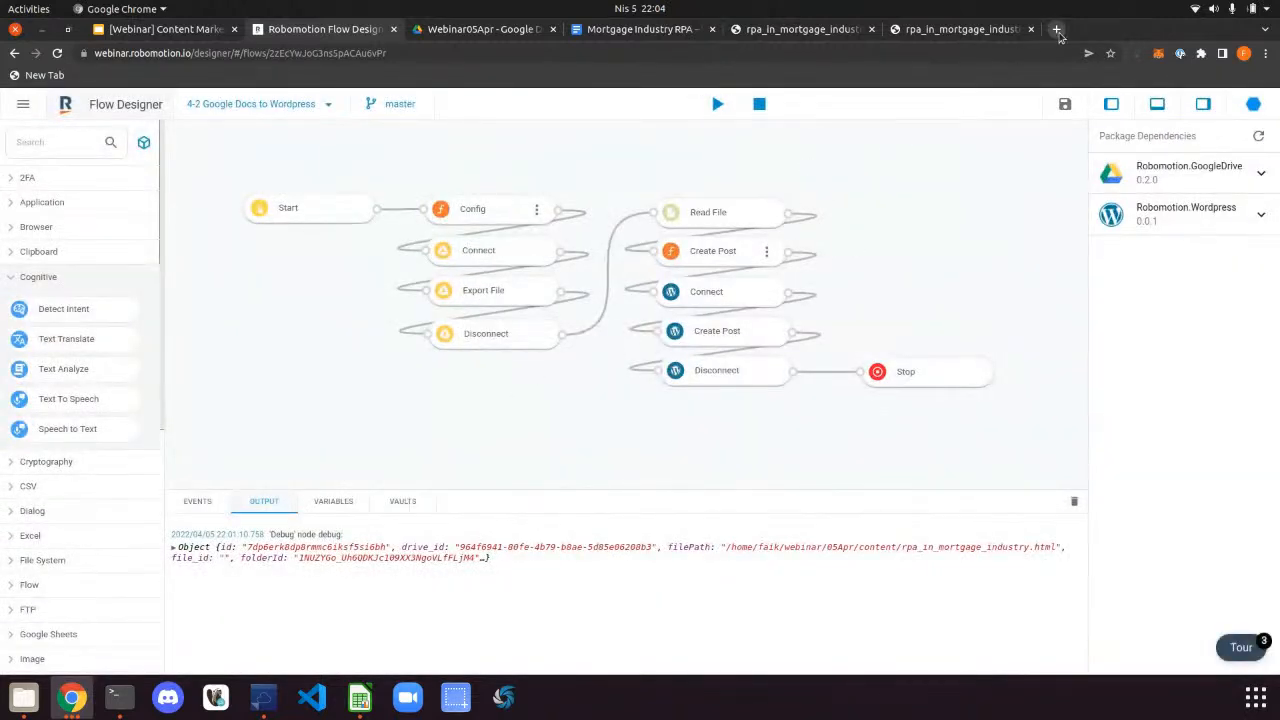
click(1056, 29)
Load the wordpress.robomotion.io site and copy its address
text(word)
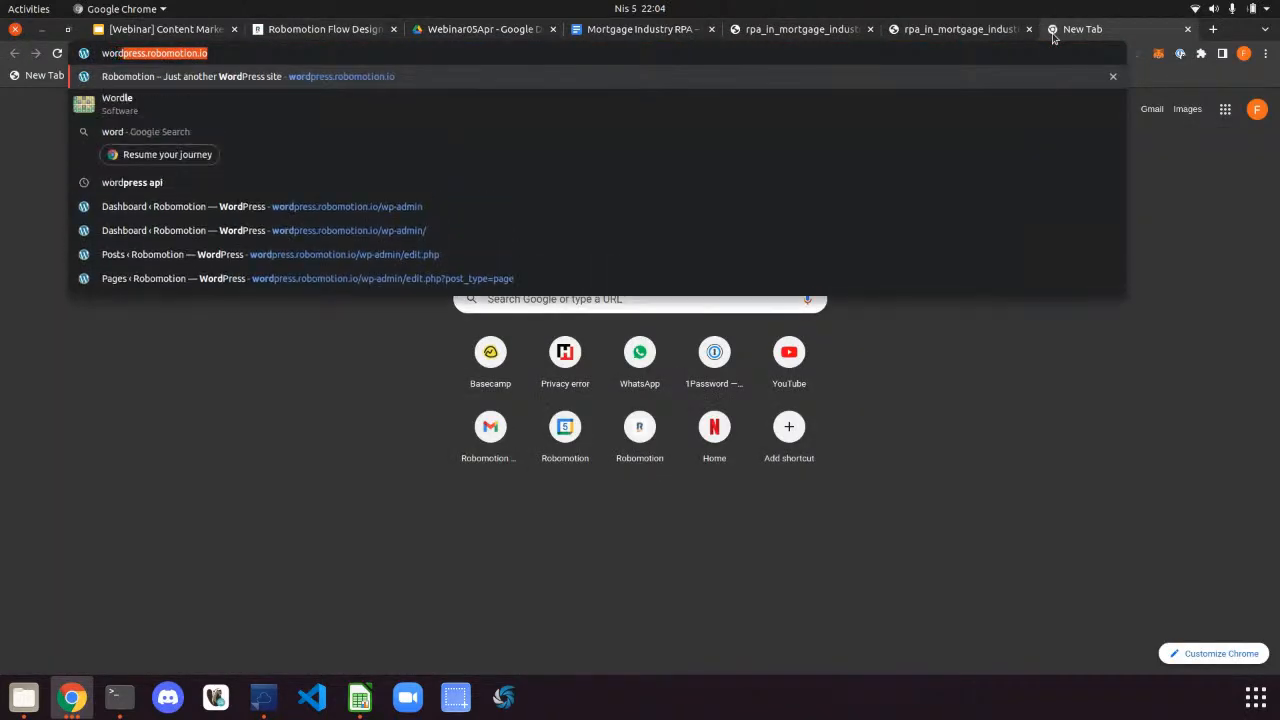
key(Return)
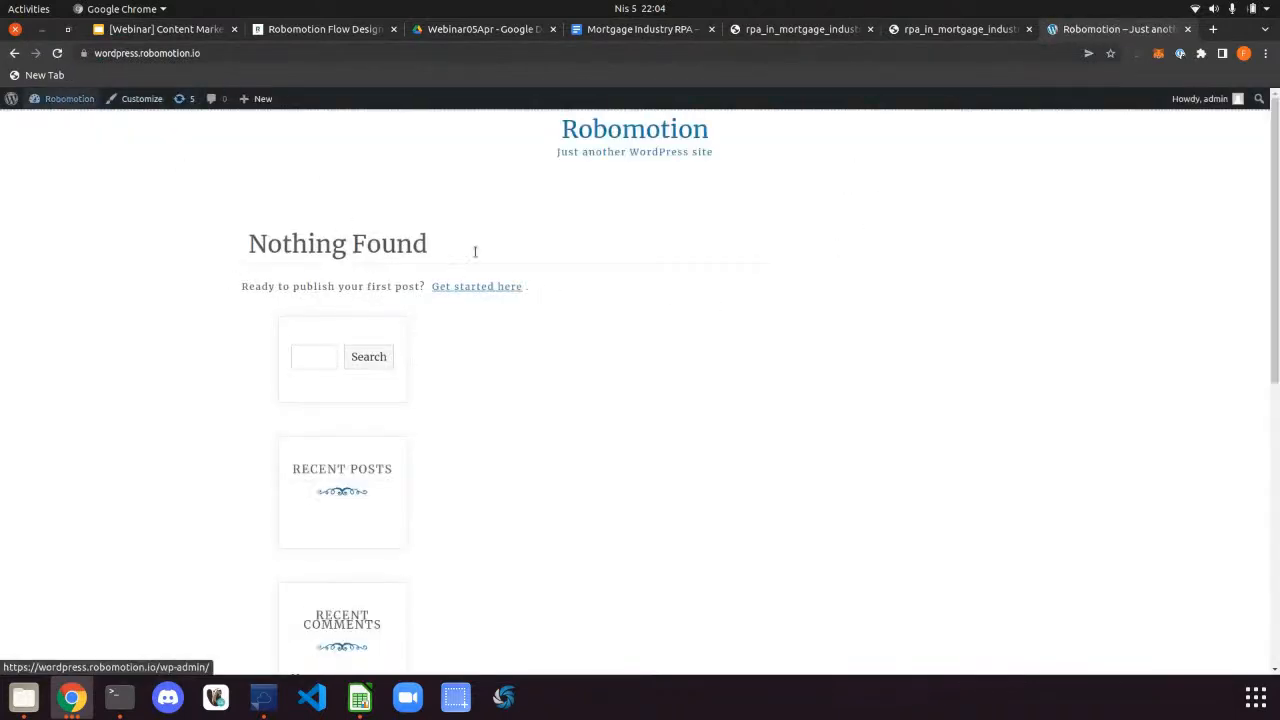
click(877, 55)
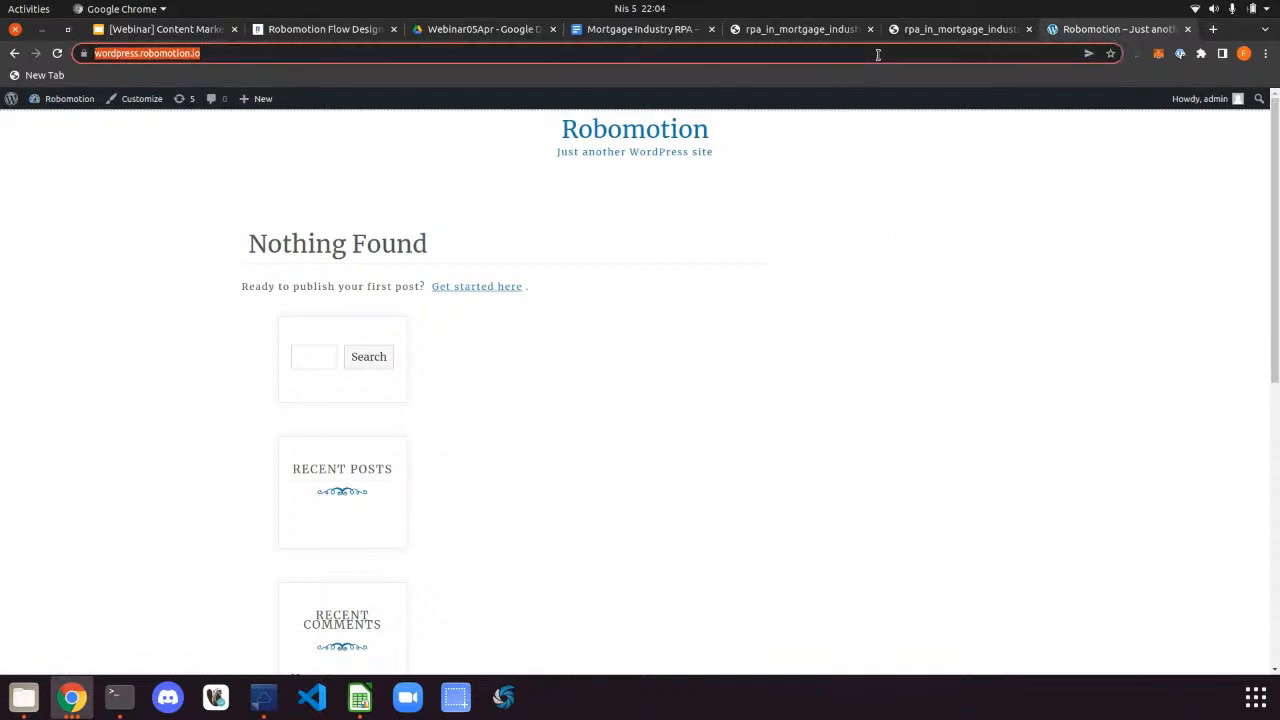
key(ctrl+c)
Open the site's wp-admin in a new tab and show All Posts, which lists none
key(ctrl+t)
key(ctrl+v)
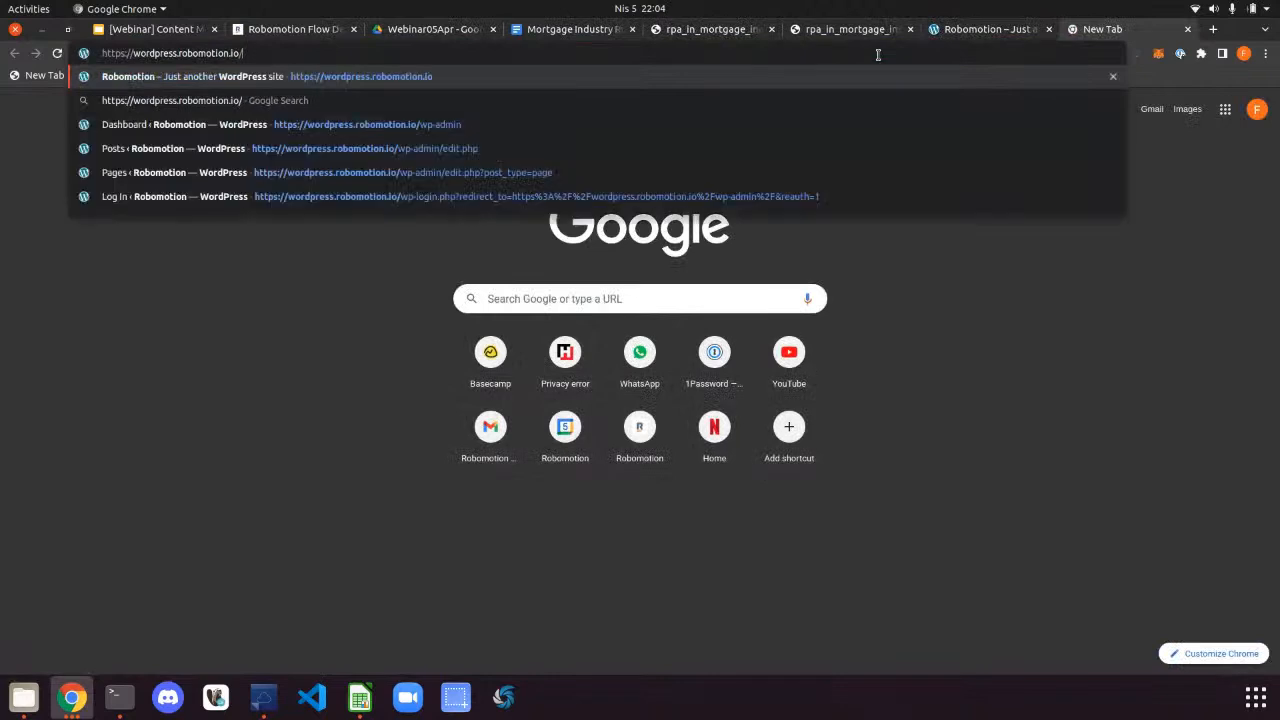
text(wp)
key(Return)
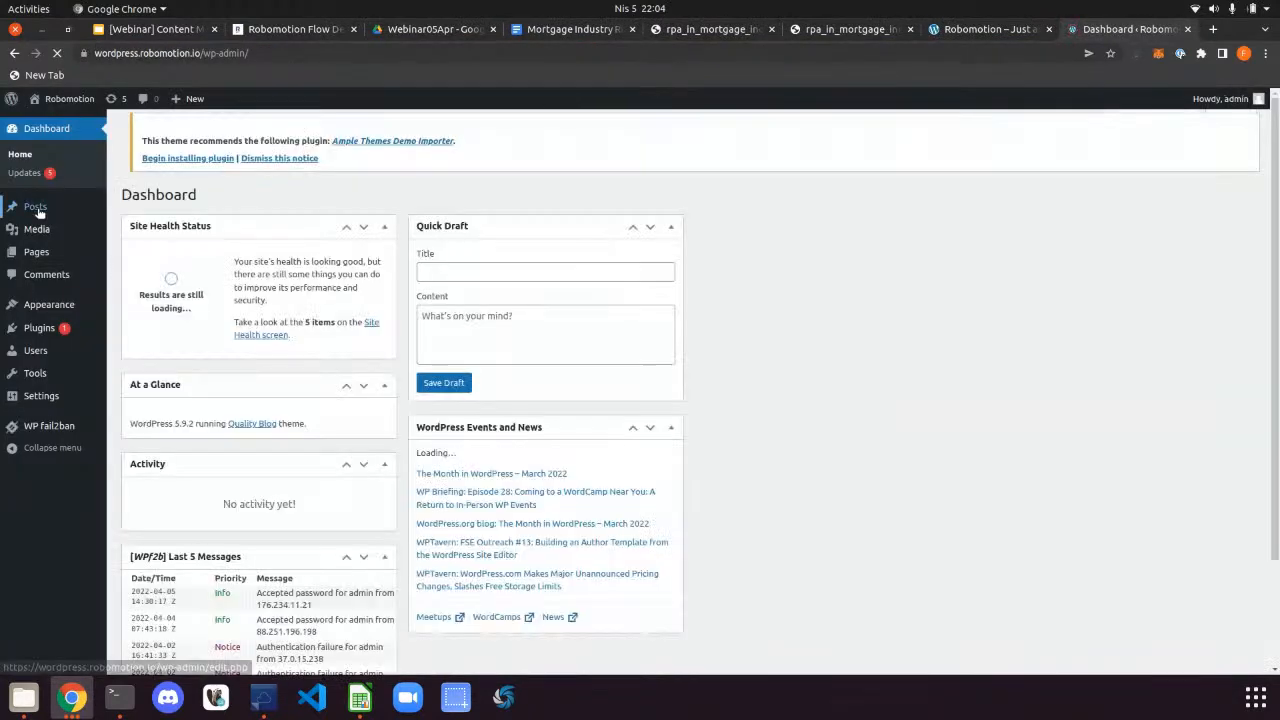
mouse_move(38, 210)
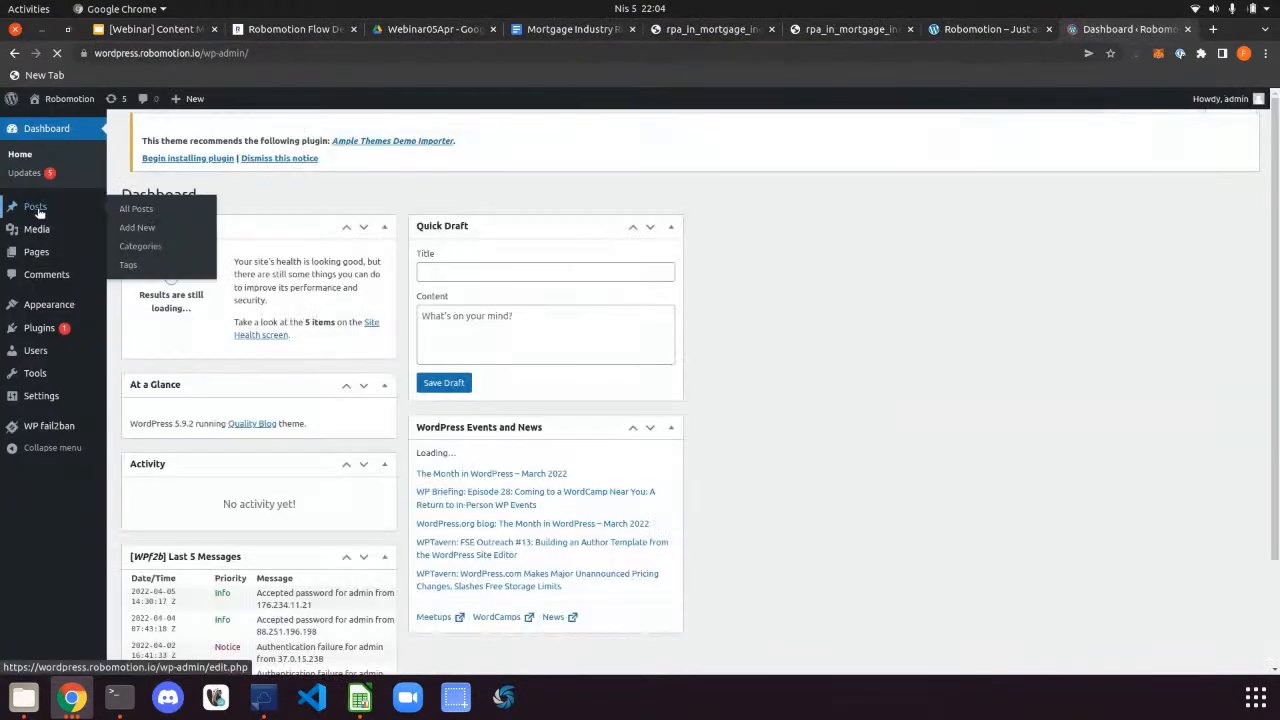
click(130, 211)
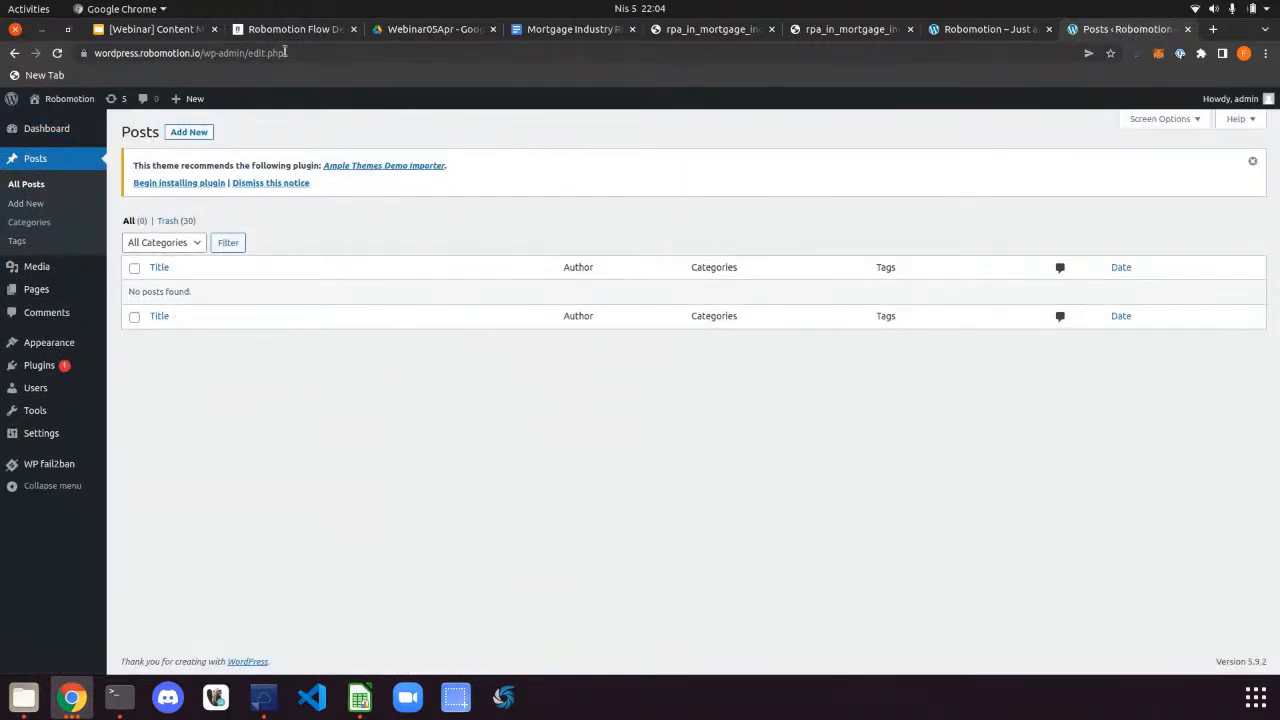
click(150, 30)
Open the Config node's script and undo a mistaken paste over the line-2 file ID
click(280, 32)
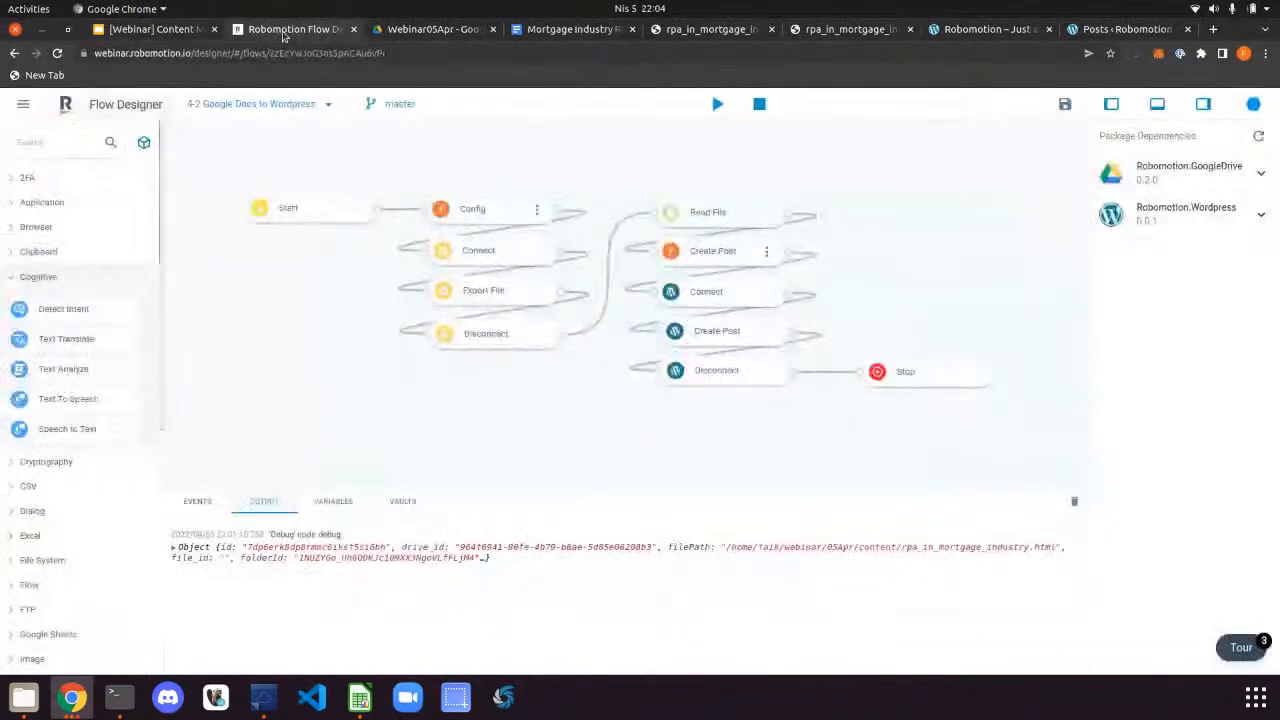
click(539, 211)
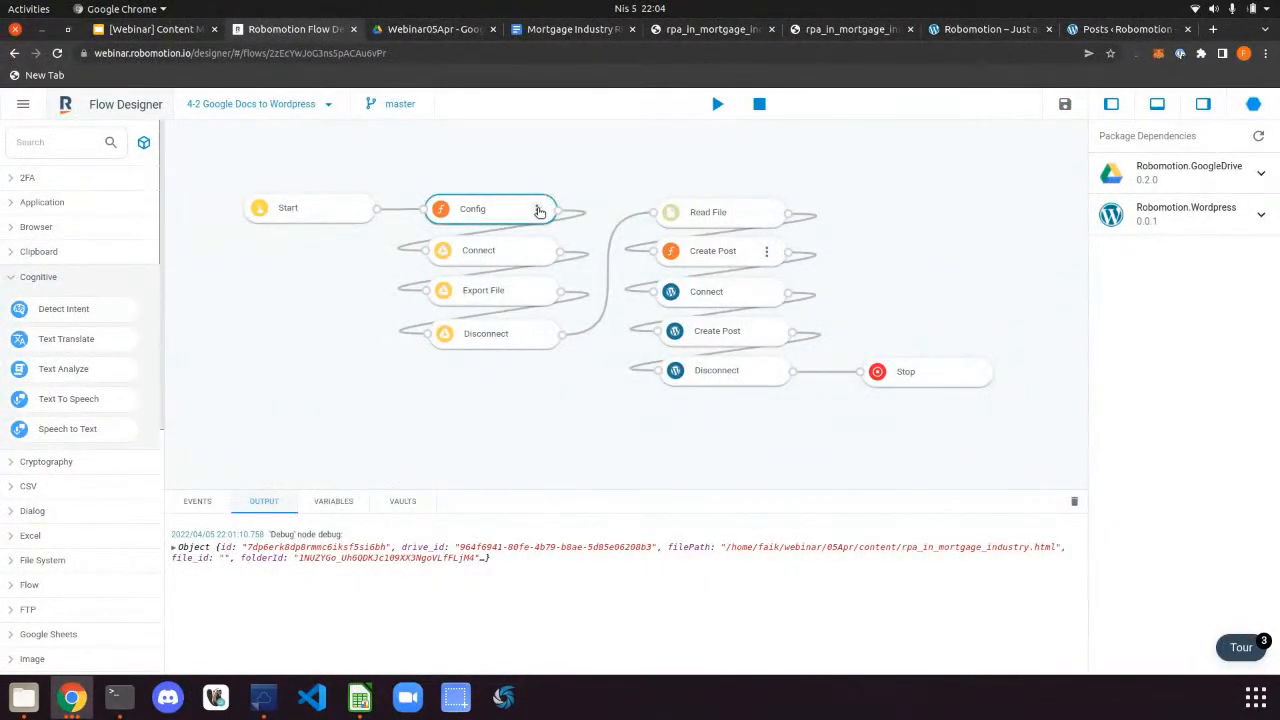
click(540, 210)
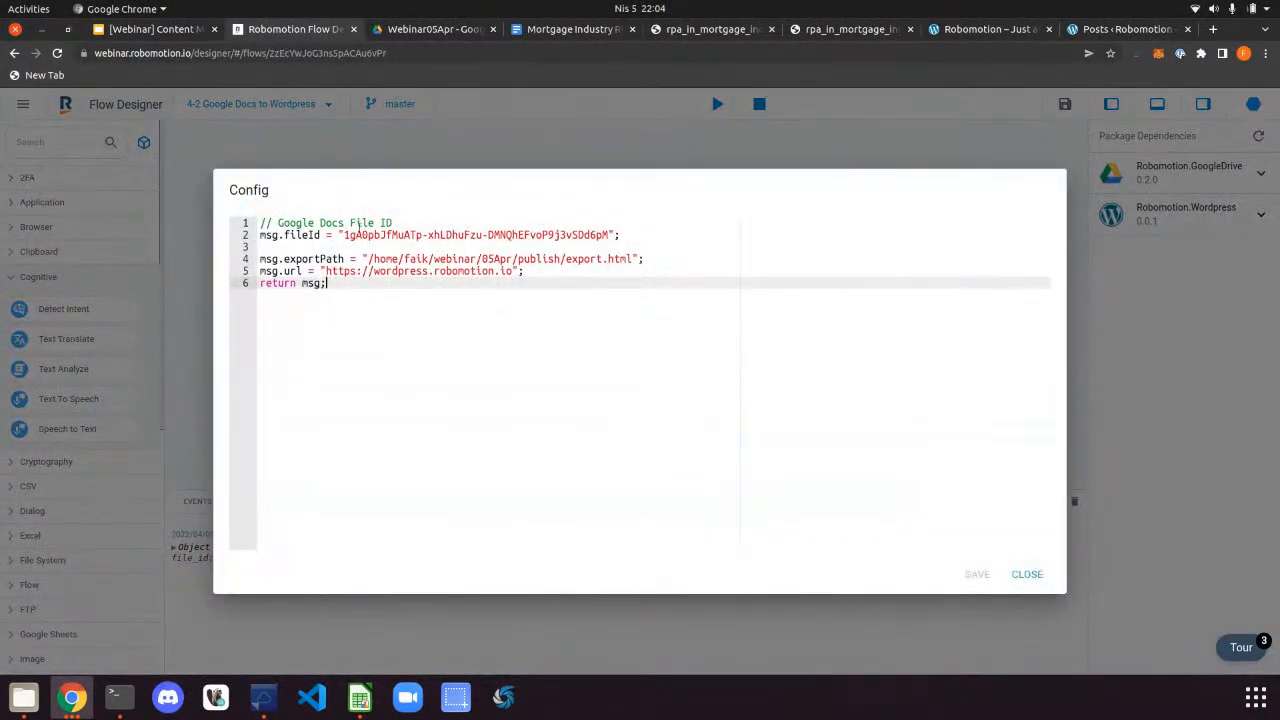
drag(343, 235, 604, 235)
key(ctrl+v)
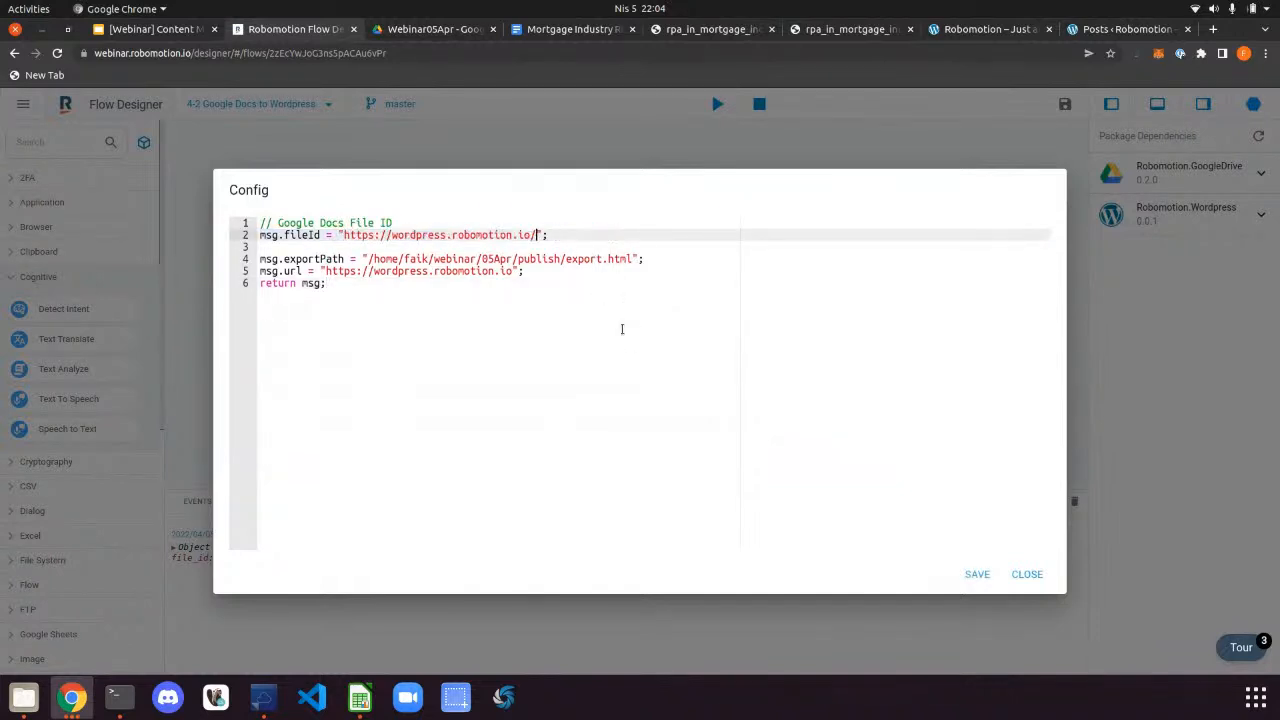
key(ctrl+z)
Reselect the Mortgage Industry RPA document's ID in its web address, then return to the Config script
click(565, 29)
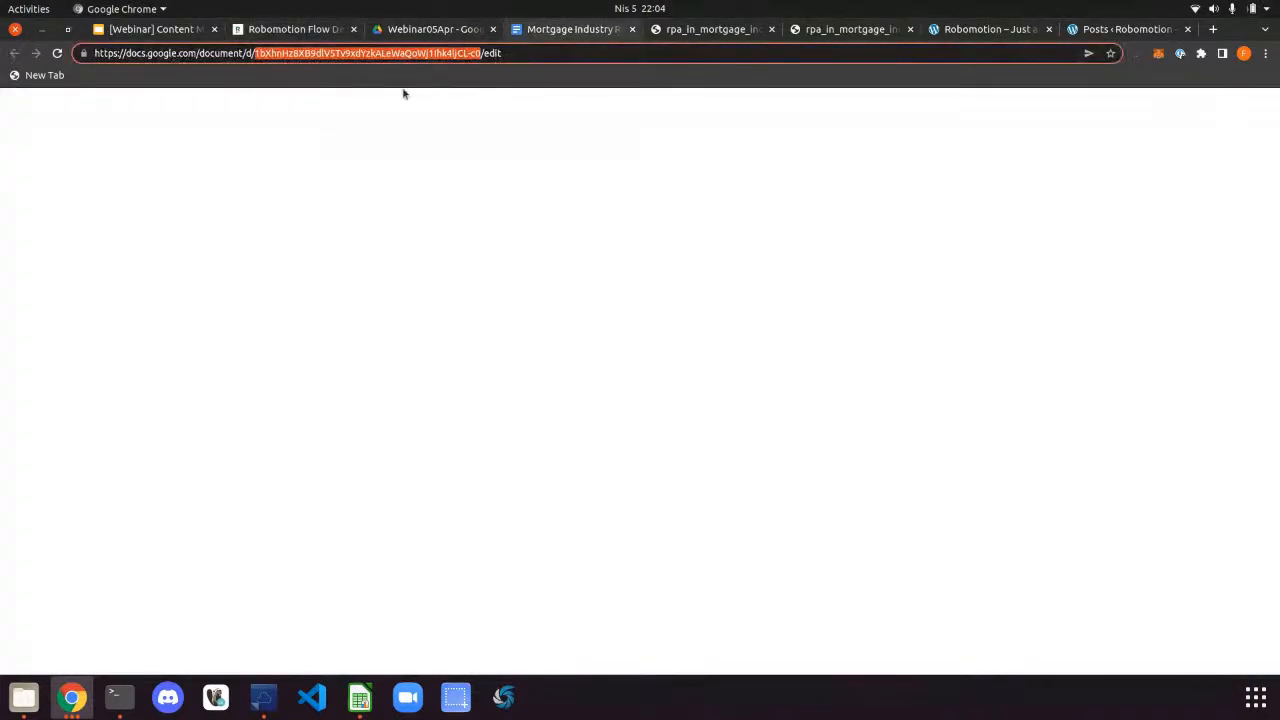
drag(255, 54, 480, 56)
click(165, 30)
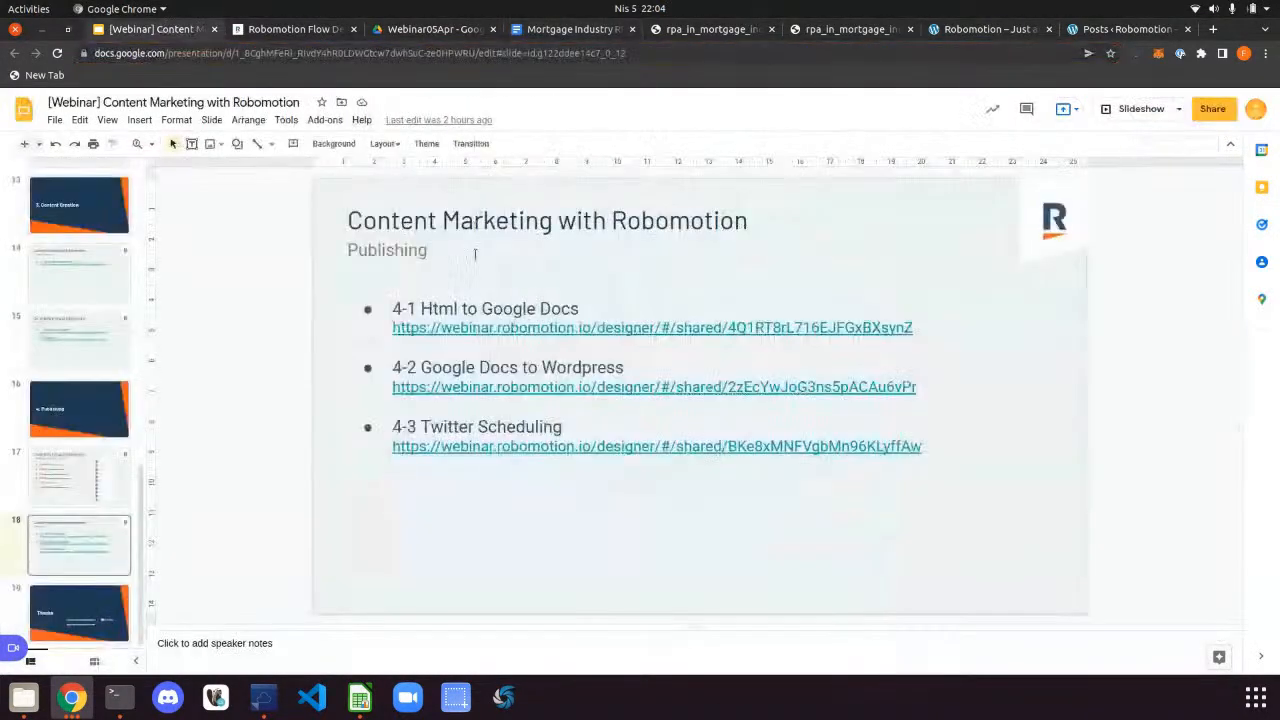
click(346, 30)
click(339, 235)
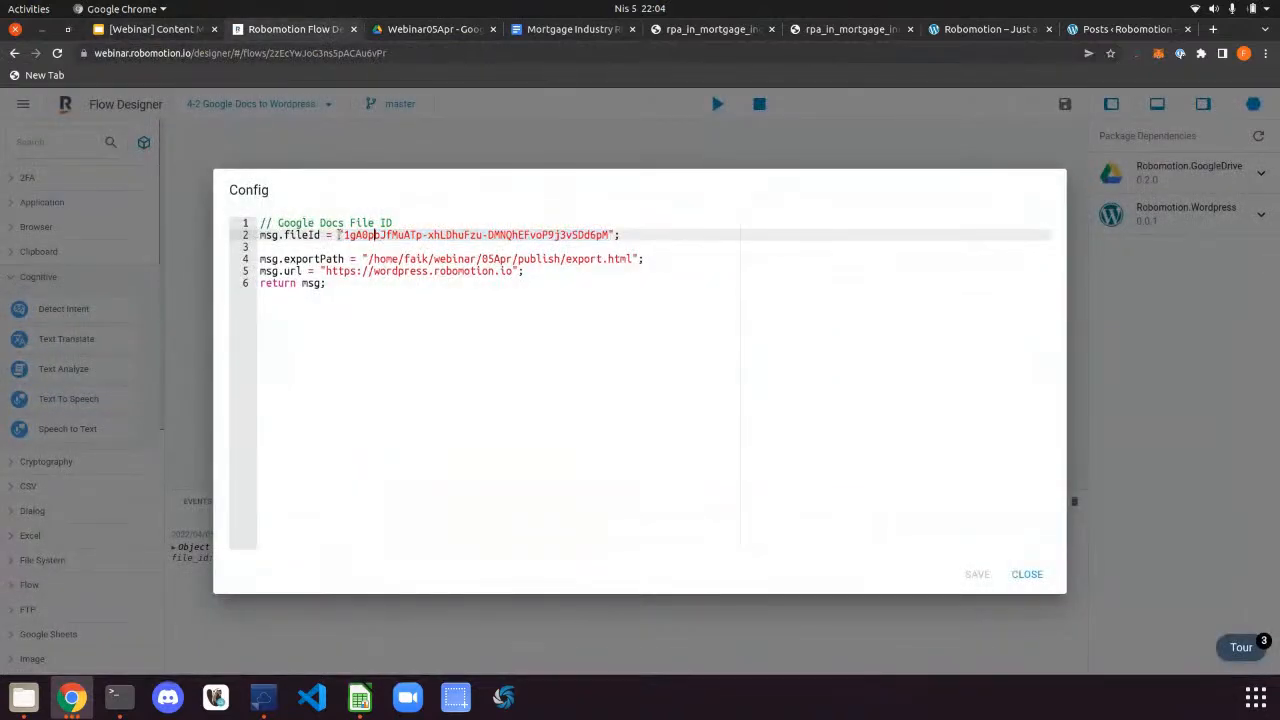
Paste the Mortgage Industry RPA document ID over the old line-2 fileId, then save and close Config
drag(339, 235, 610, 235)
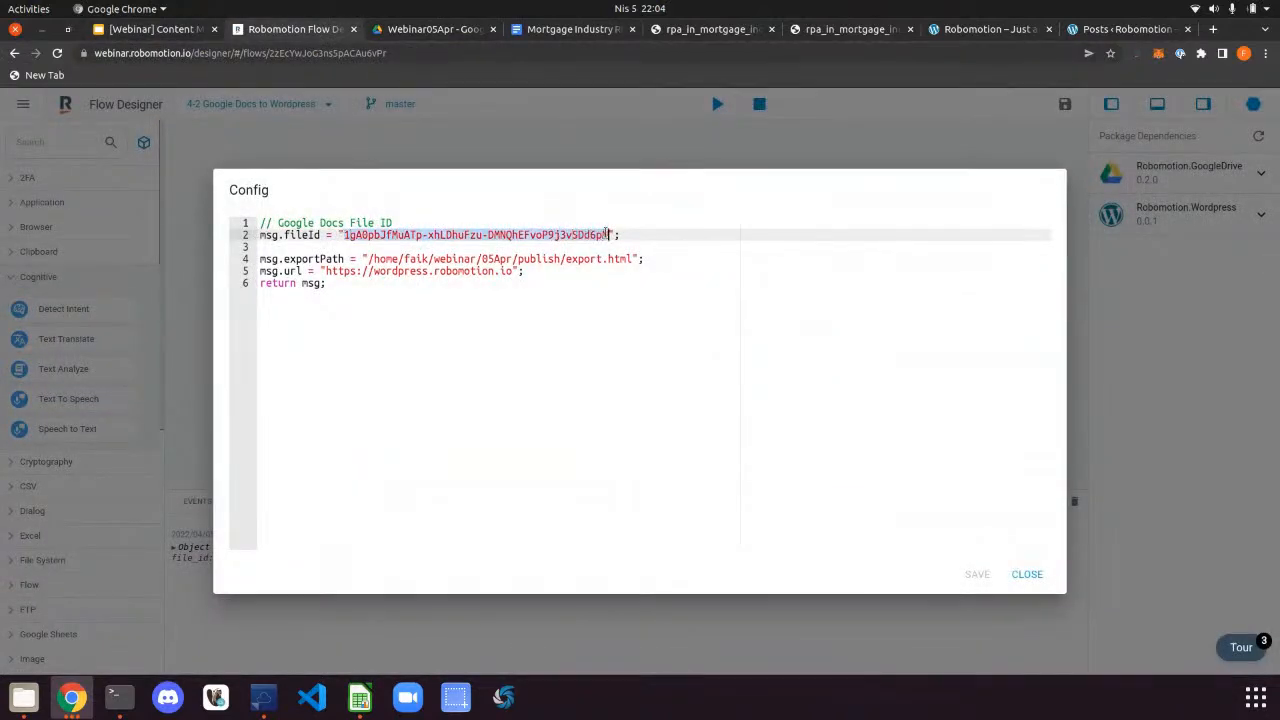
key(ctrl+v)
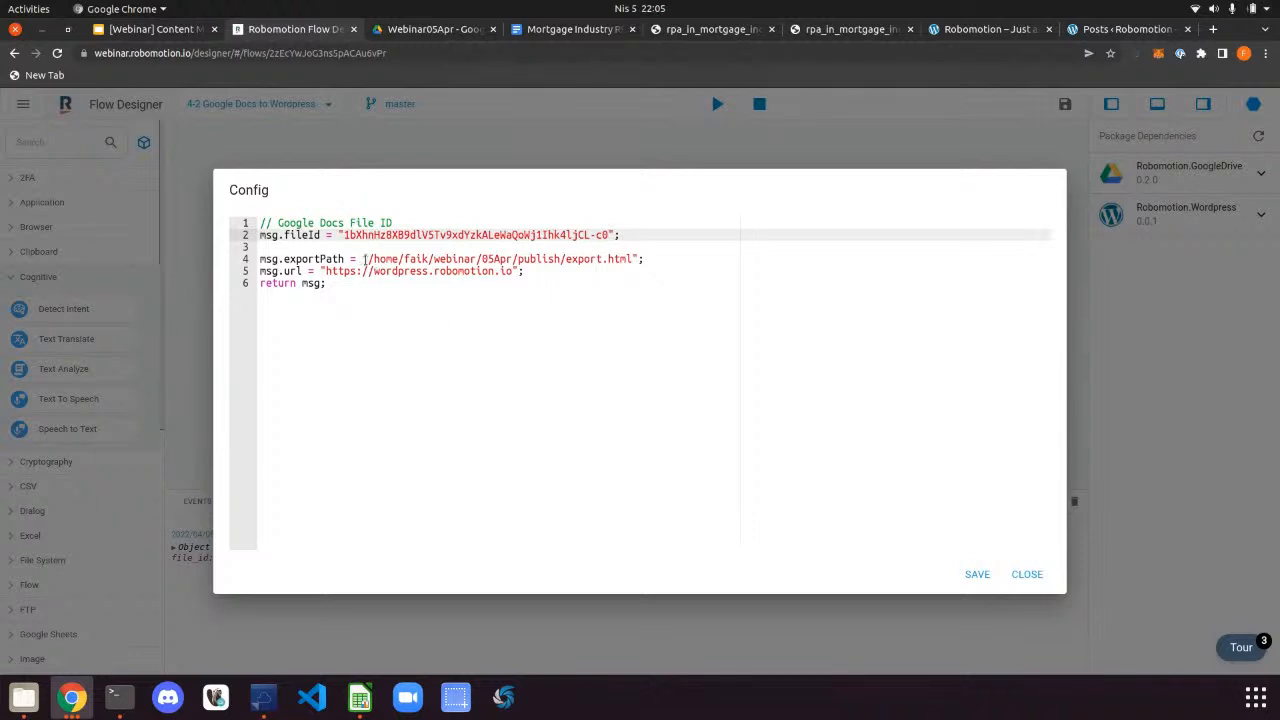
drag(365, 260, 632, 258)
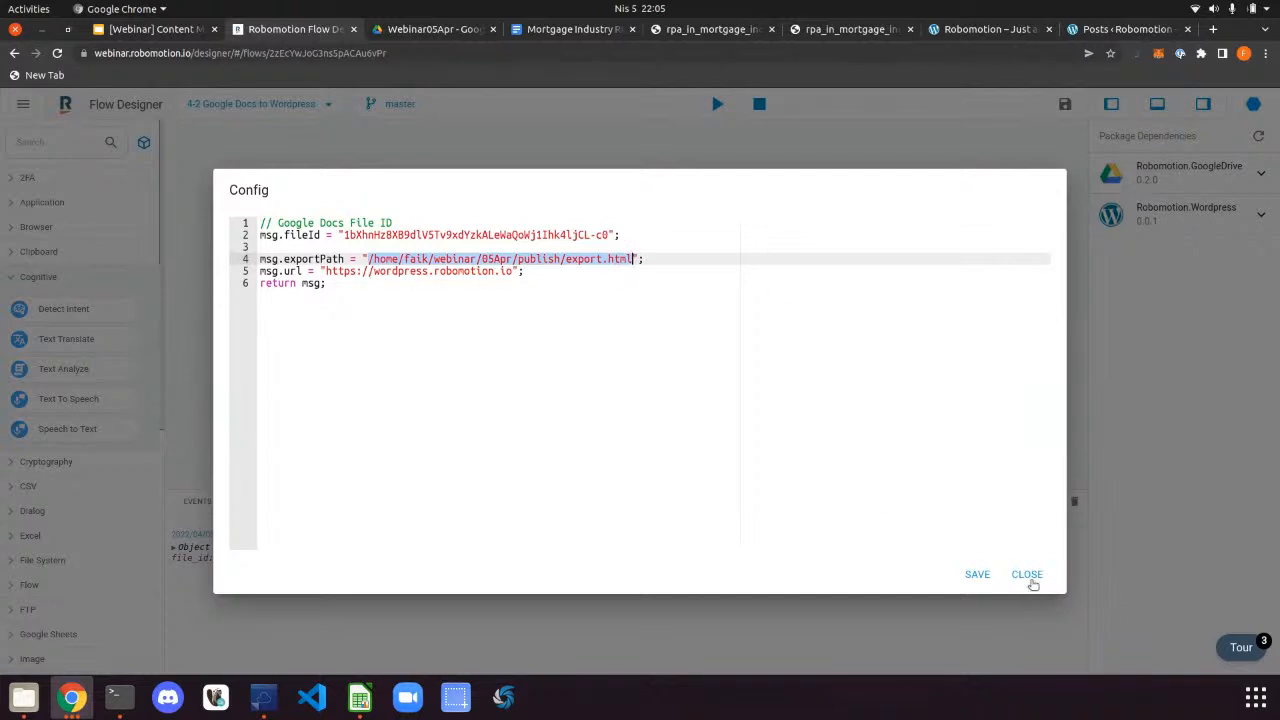
click(982, 579)
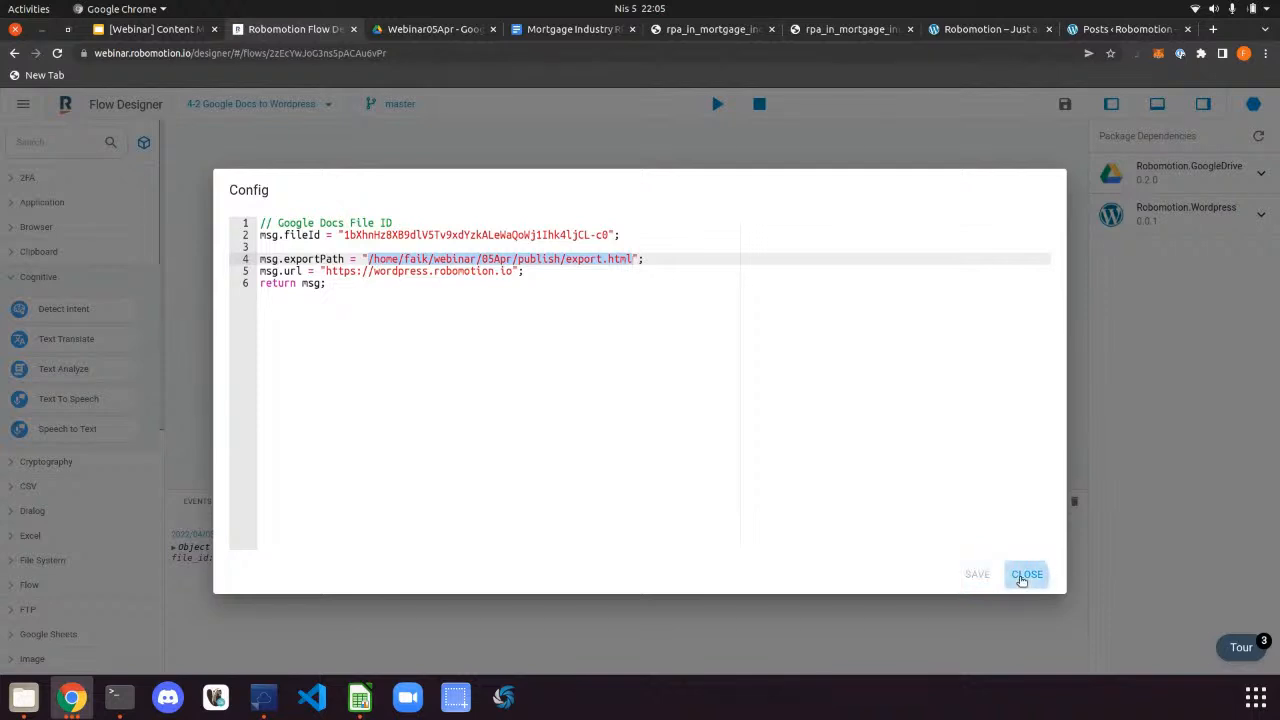
click(1022, 579)
click(24, 697)
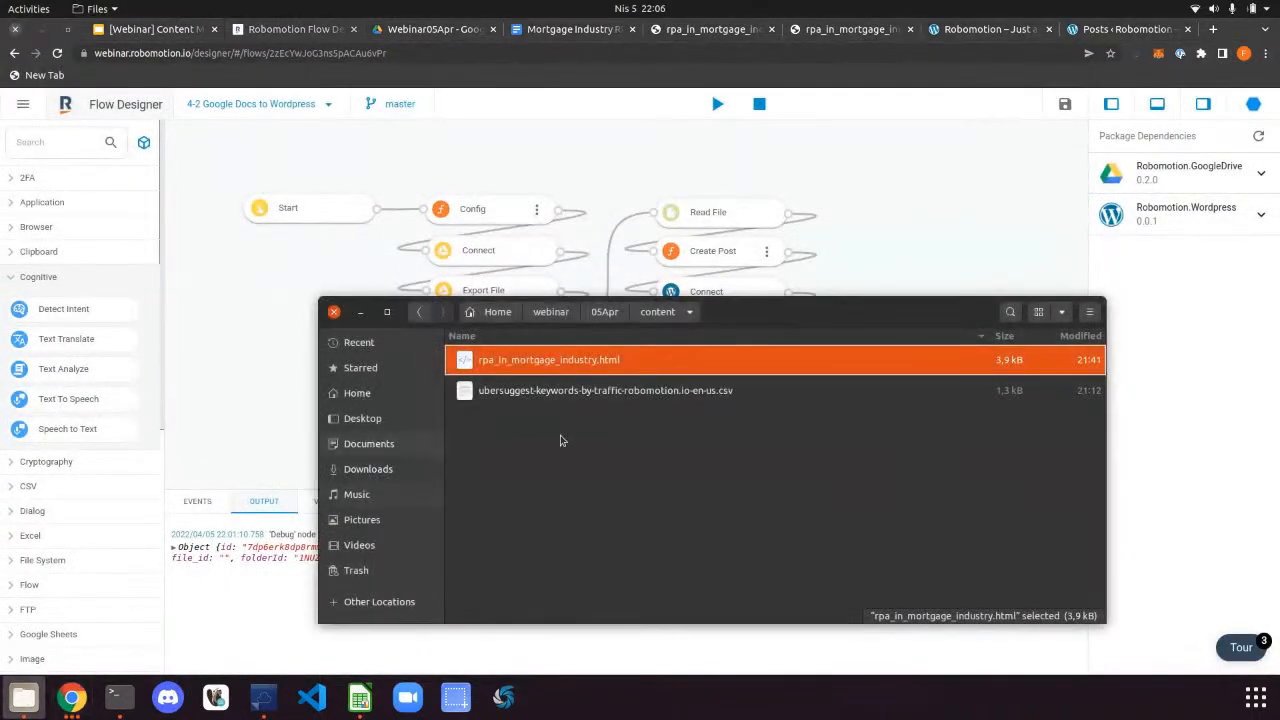
Open the 05Apr/publish folder in Files and confirm it holds no exports
click(605, 311)
click(506, 455)
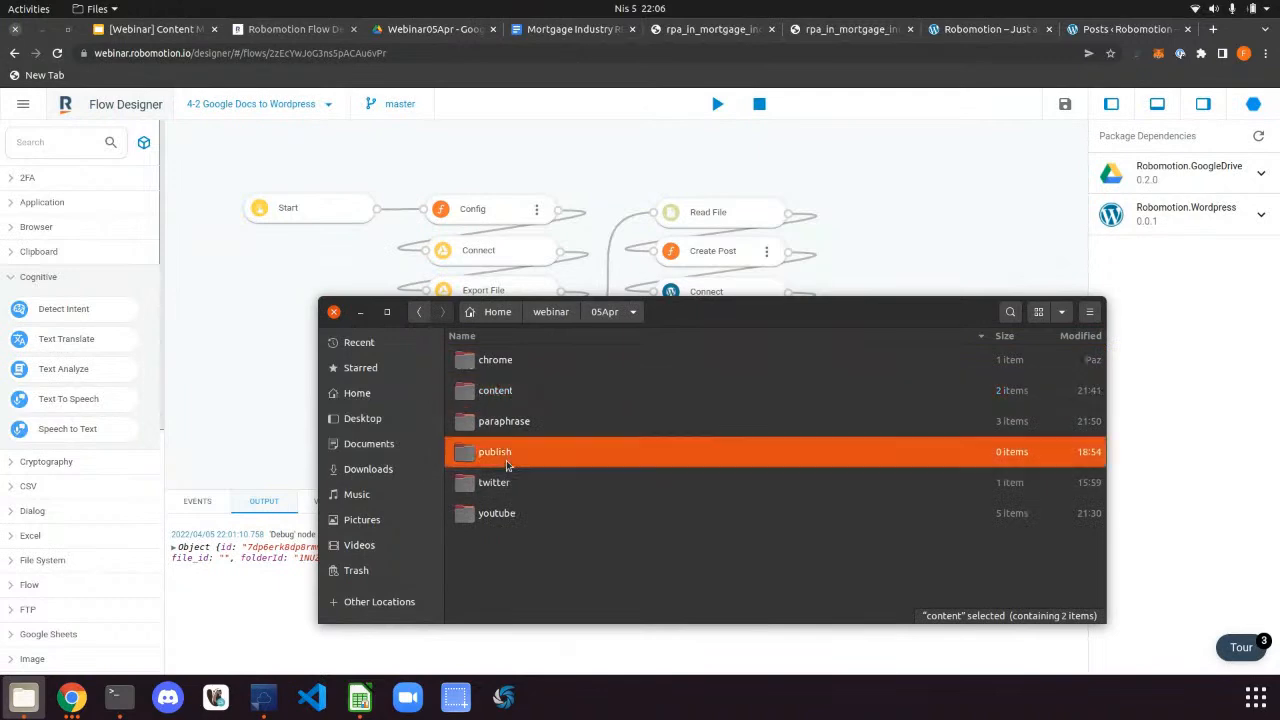
double_click(506, 460)
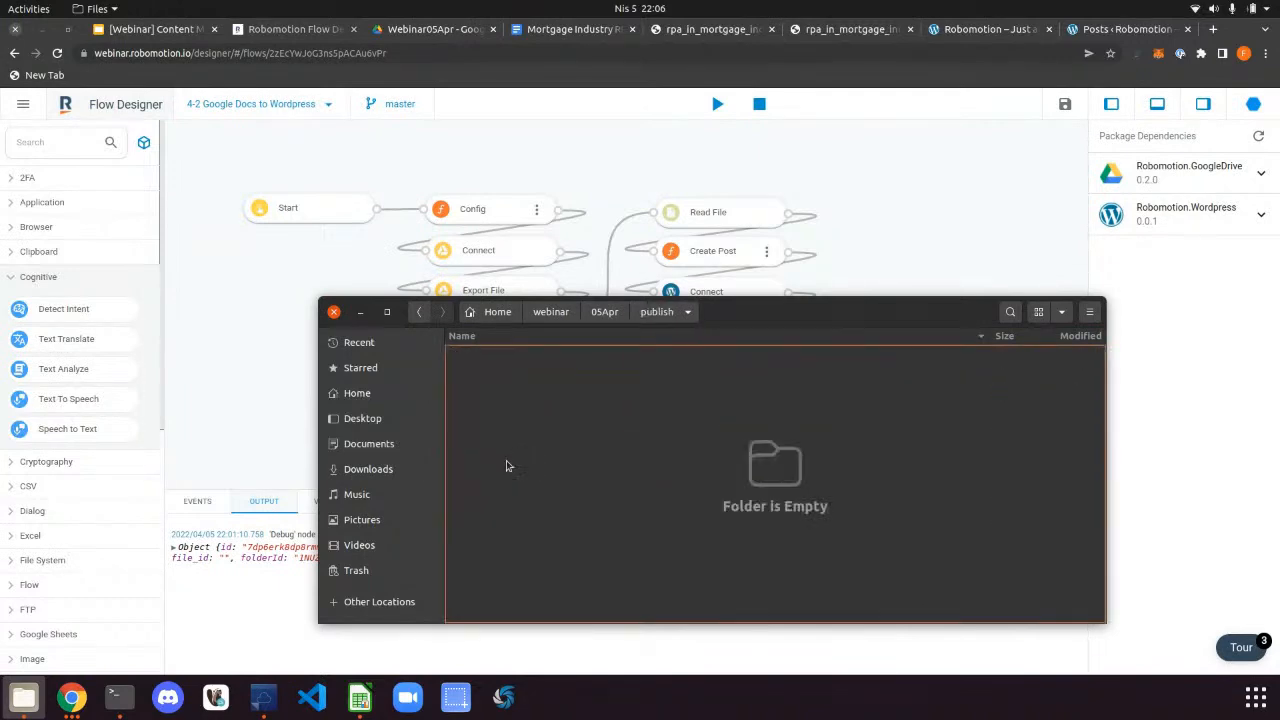
Append '123' after 'process' in step 5 of the Mortgage Industry RPA Google Doc
click(943, 206)
click(588, 30)
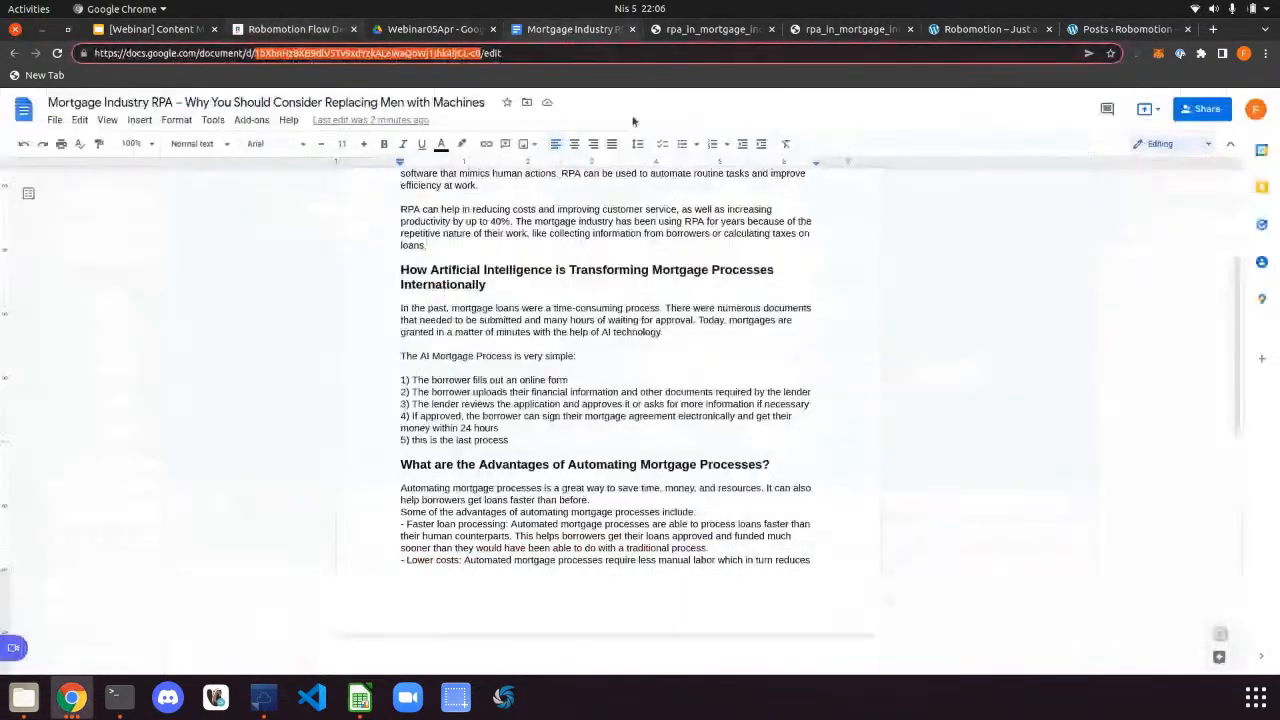
click(531, 439)
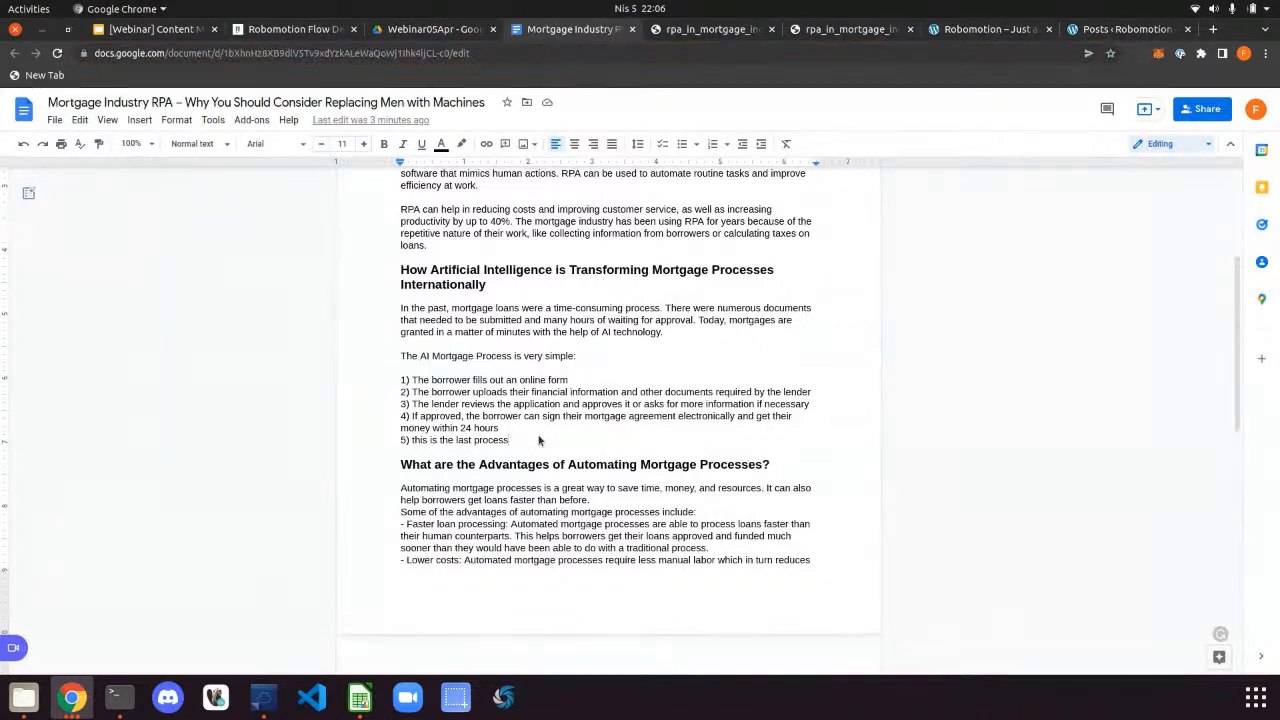
text(123)
Inspect the Google Drive Connect and Export File node settings, keeping html as the Mime Type
click(300, 29)
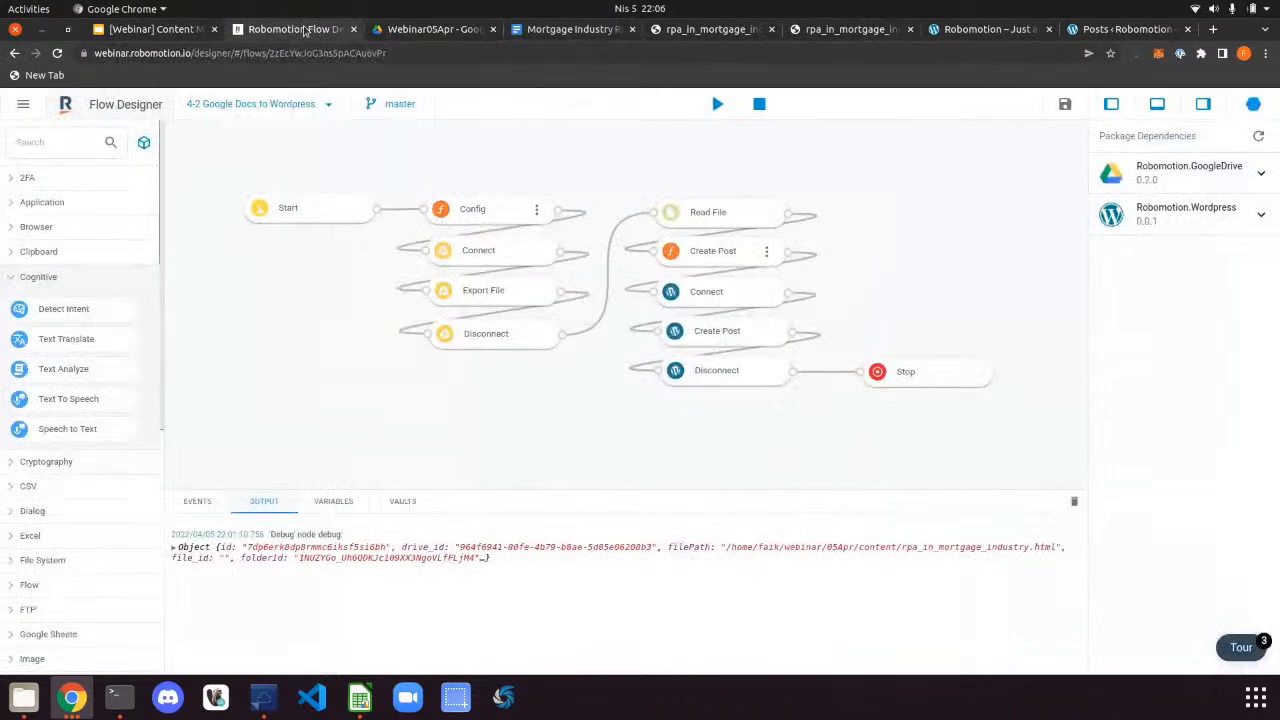
click(486, 252)
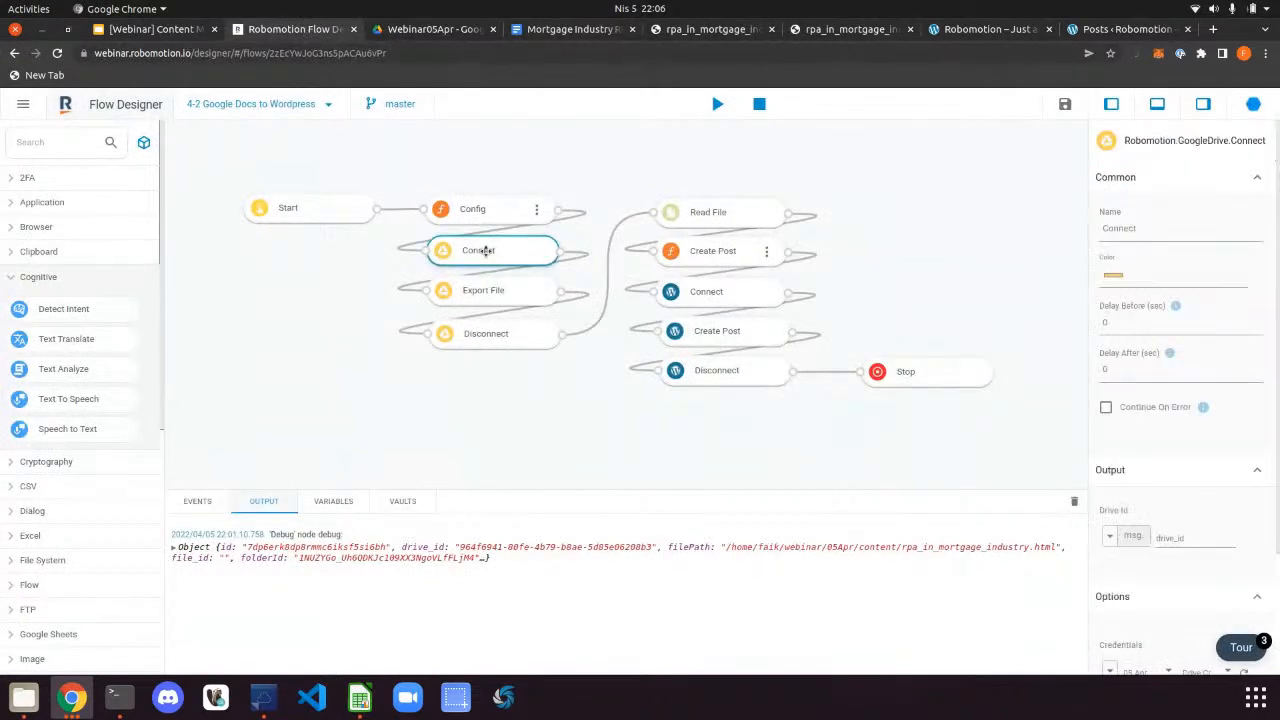
click(540, 291)
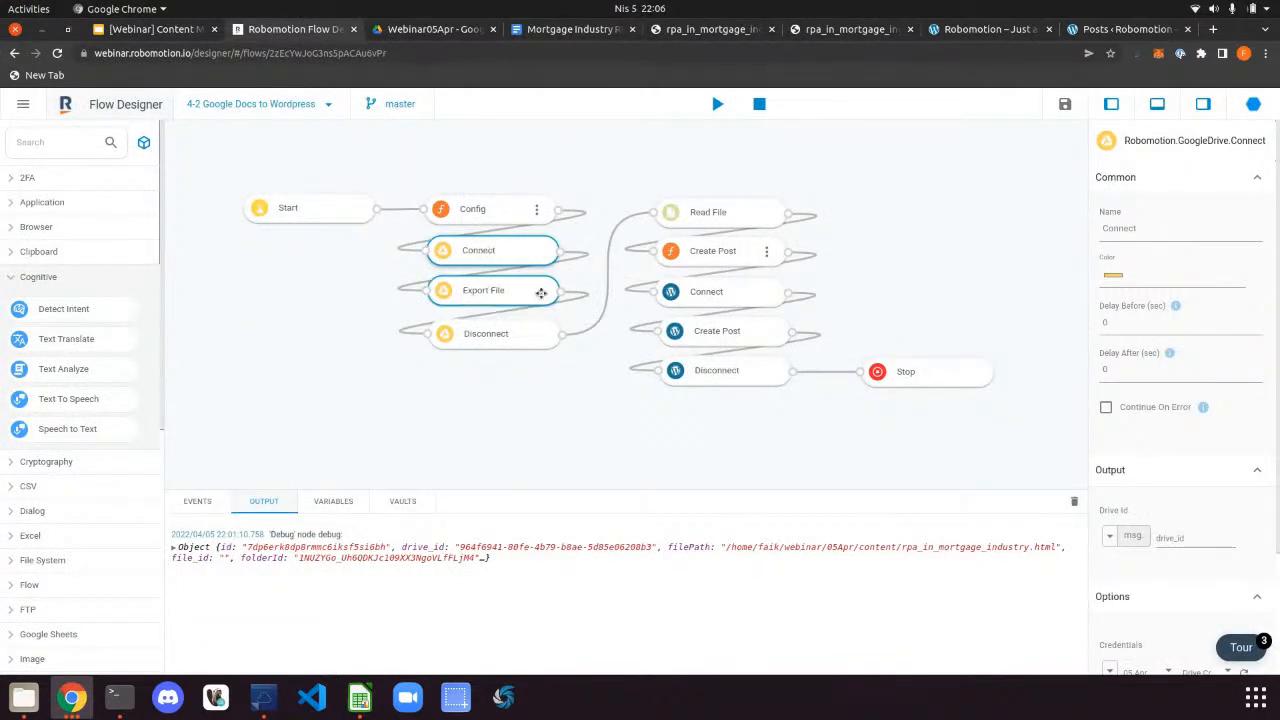
scroll(1168, 472, down, 3)
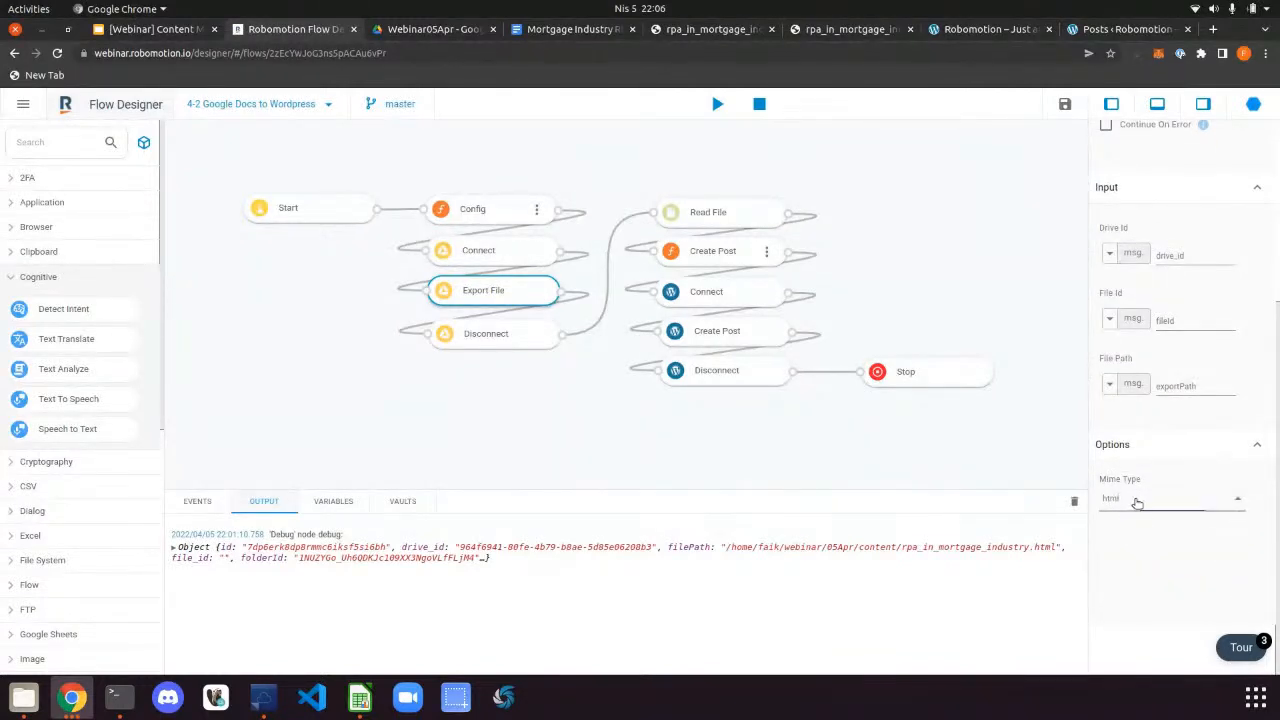
click(1135, 503)
click(1136, 500)
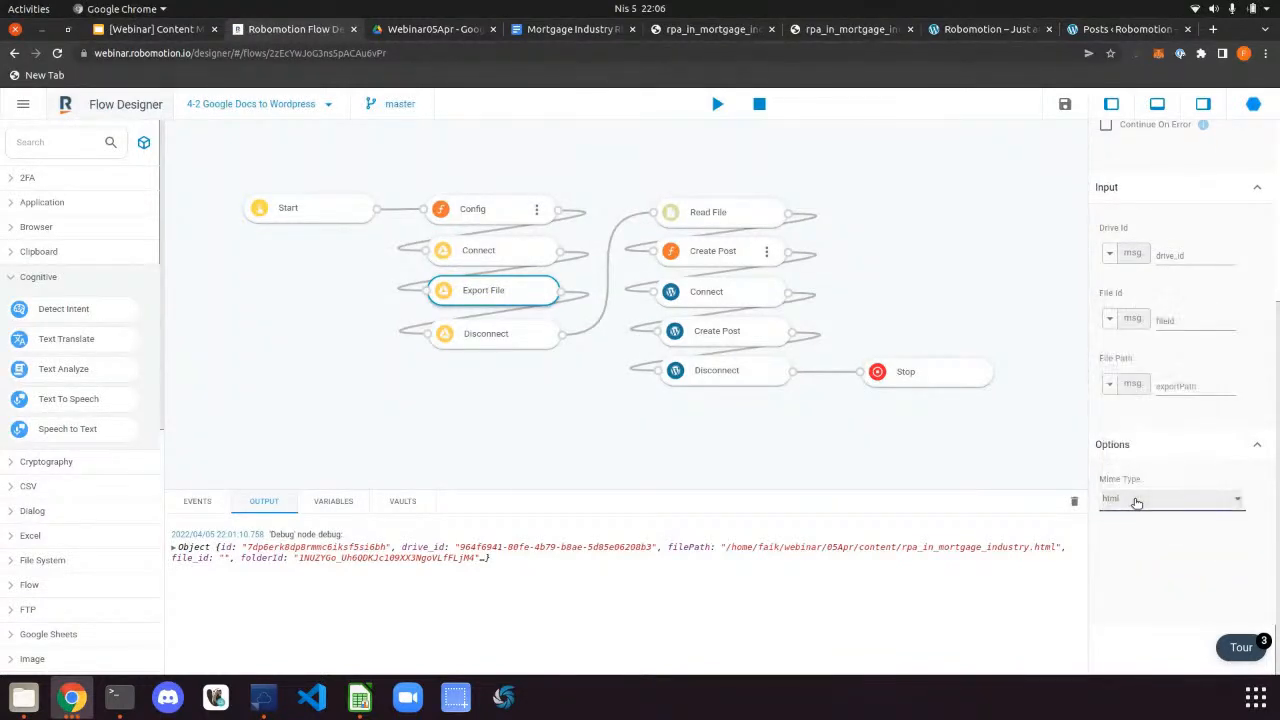
click(499, 404)
click(508, 261)
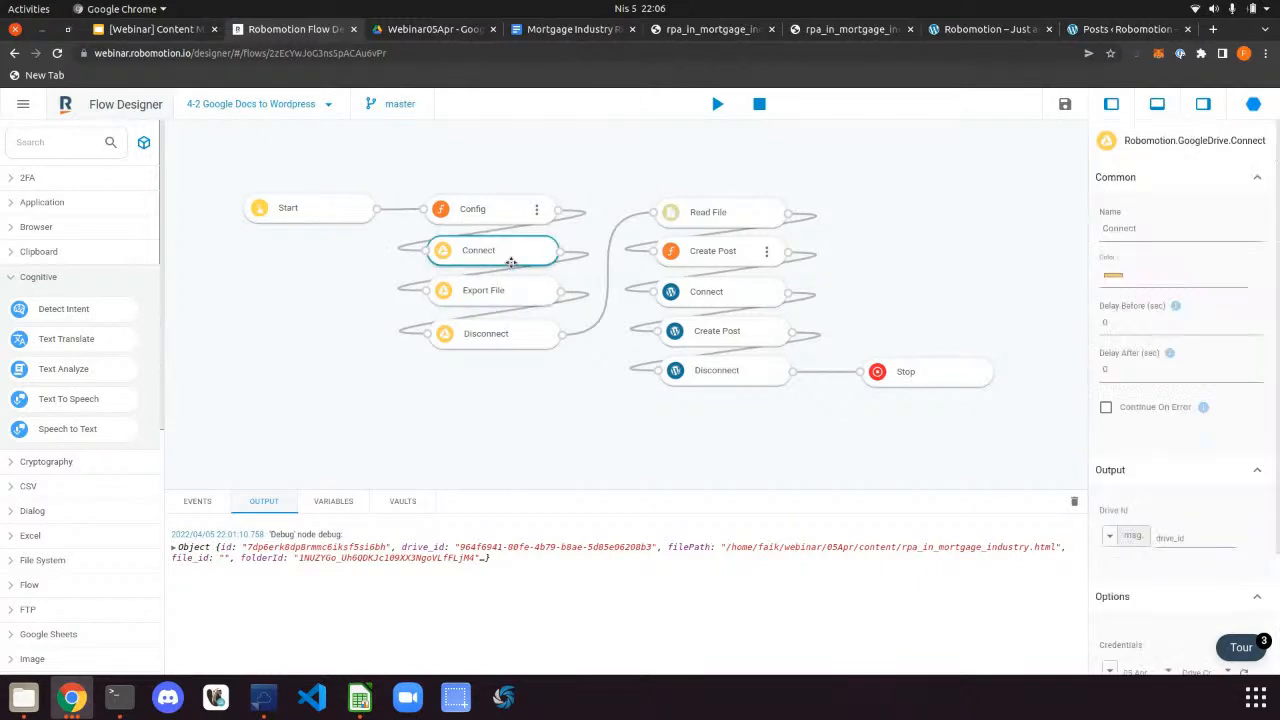
click(508, 285)
scroll(1207, 479, down, 1)
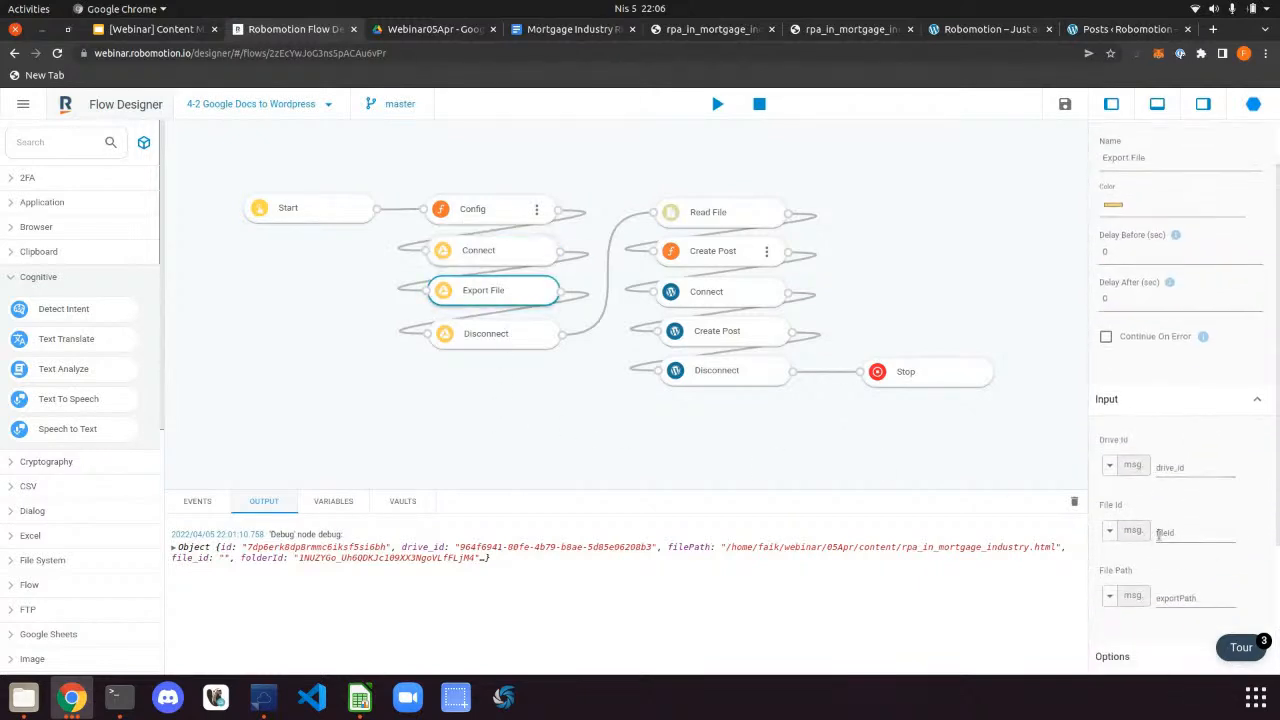
click(1166, 533)
Review the Connect node's output and credentials and the Export File node's File Id input
click(465, 256)
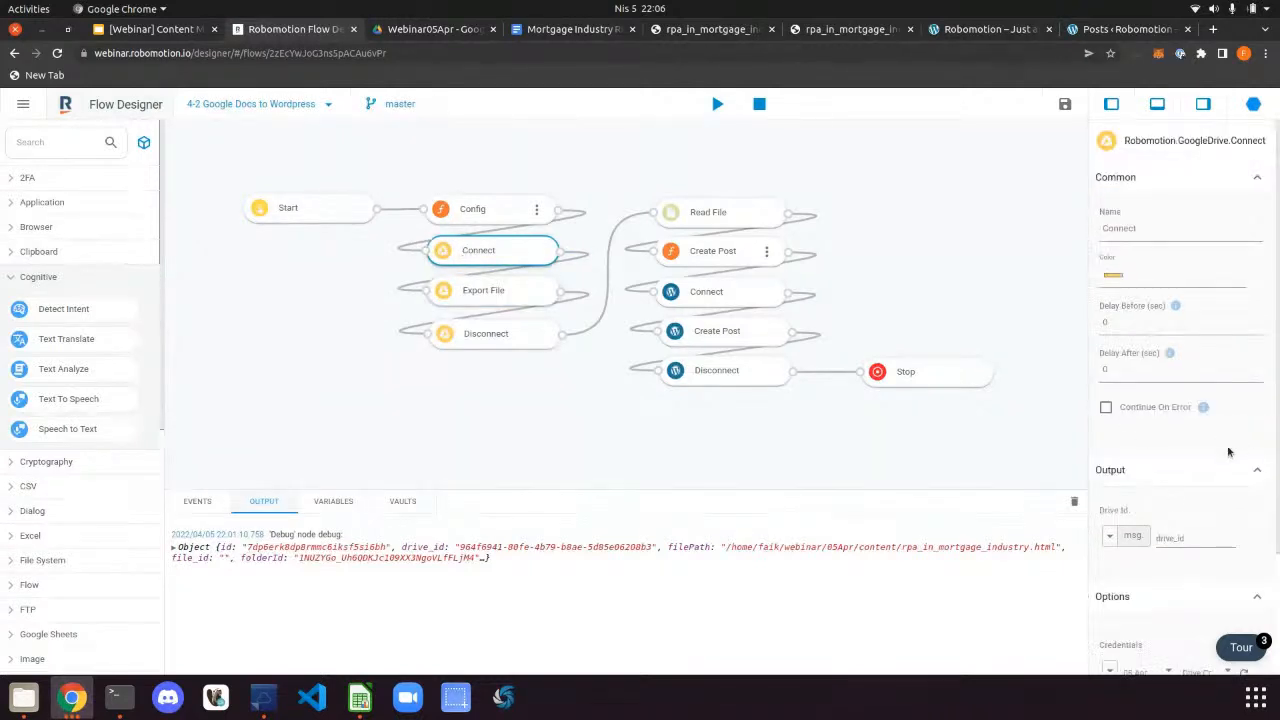
scroll(1200, 450, down, 3)
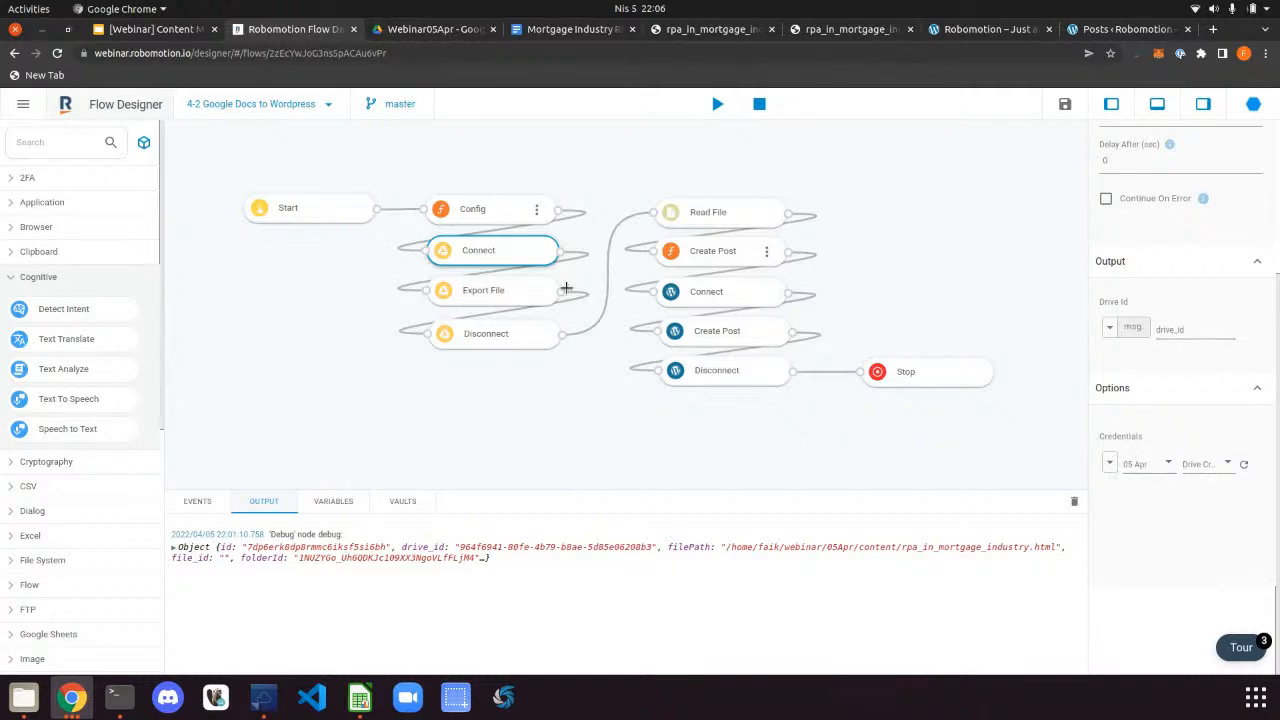
click(508, 290)
scroll(1179, 514, down, 1)
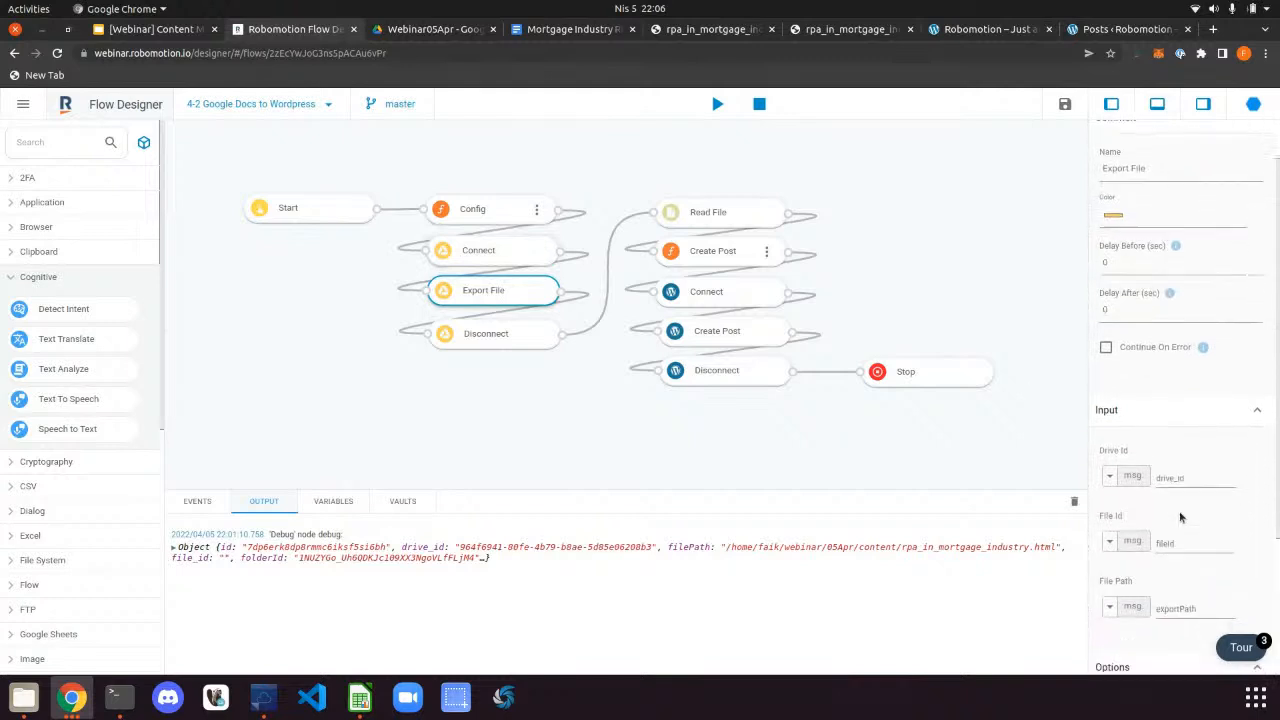
scroll(1179, 474, down, 1)
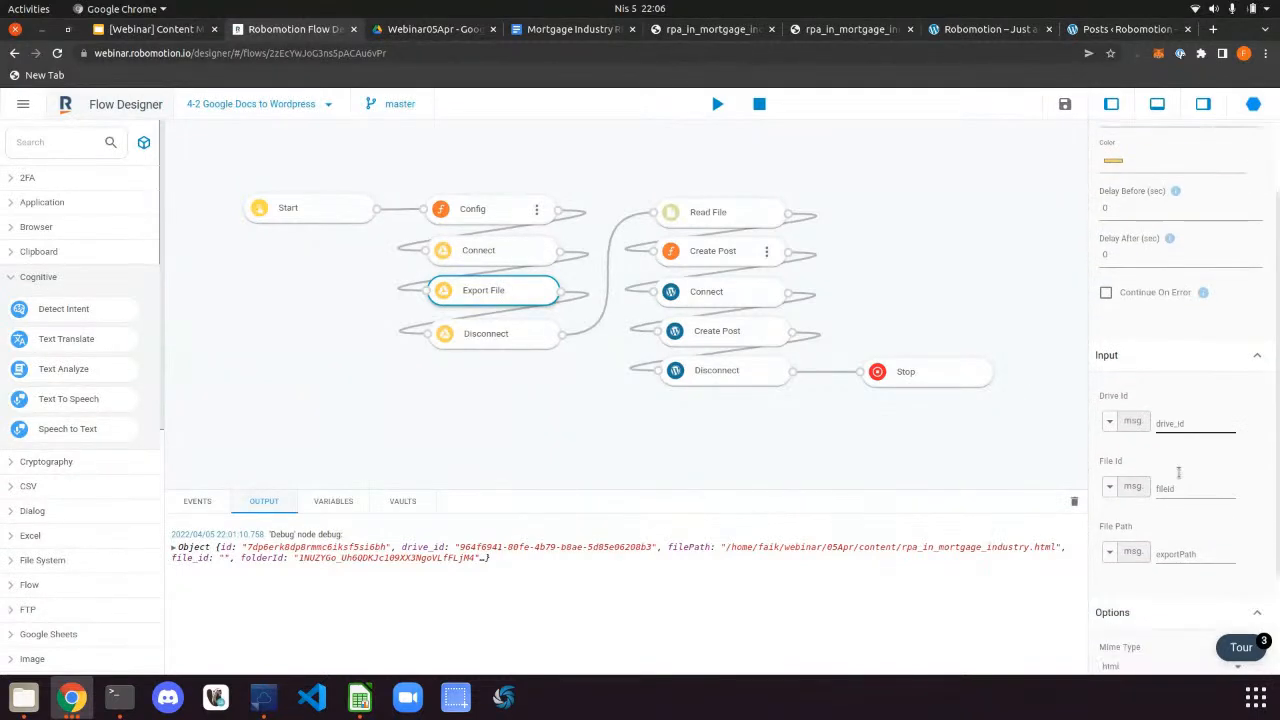
scroll(1179, 474, down, 1)
click(1158, 462)
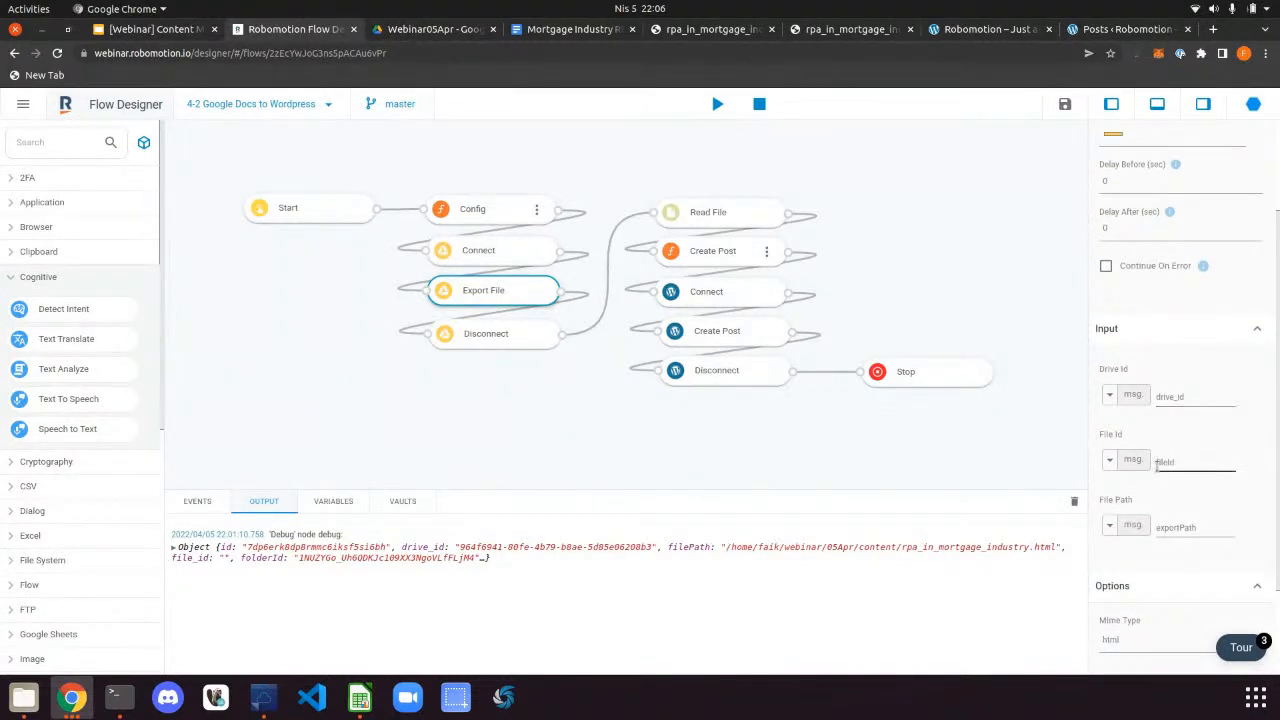
Review the Config script's Google Docs fileId and export path, closing it without changes
double_click(540, 213)
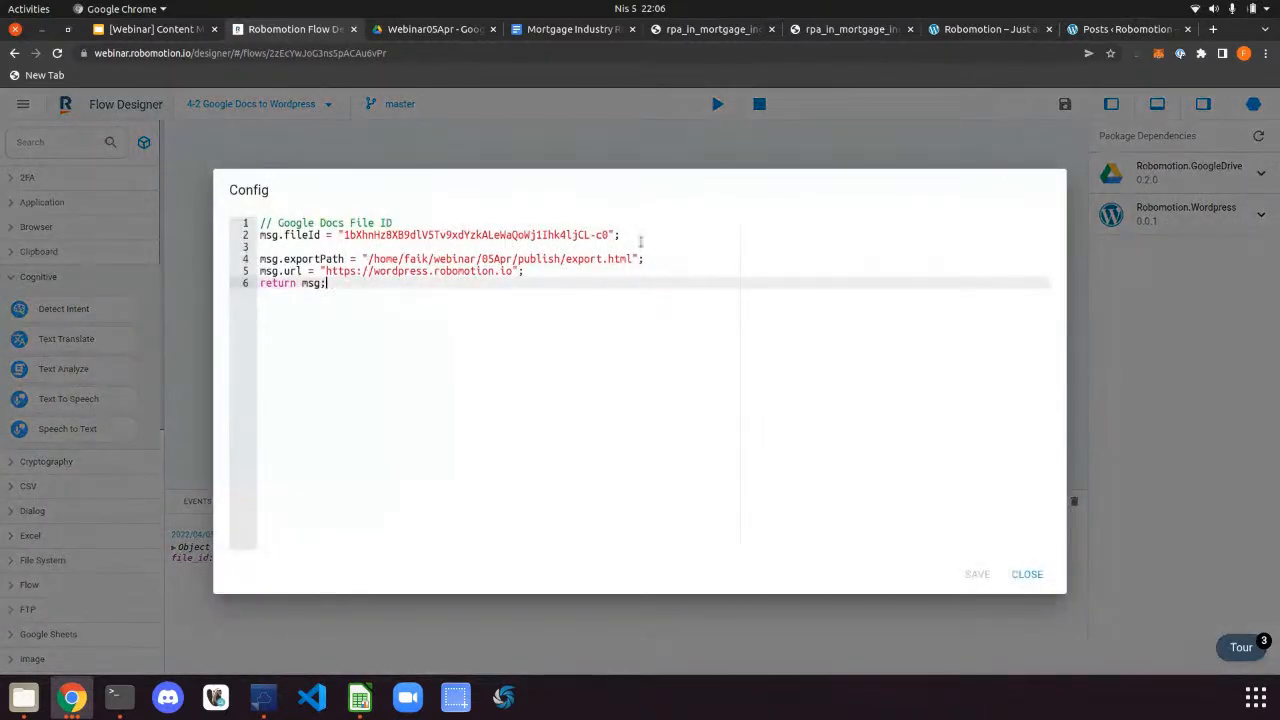
drag(626, 234, 325, 234)
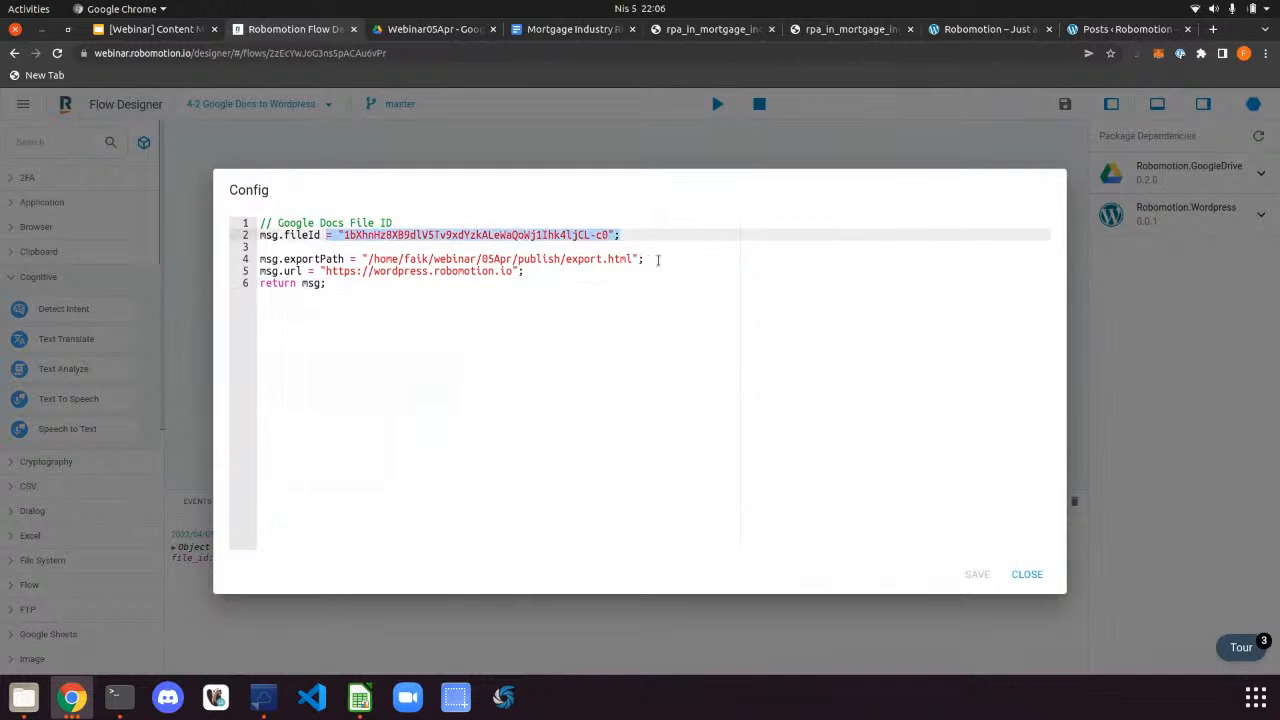
drag(658, 259, 362, 259)
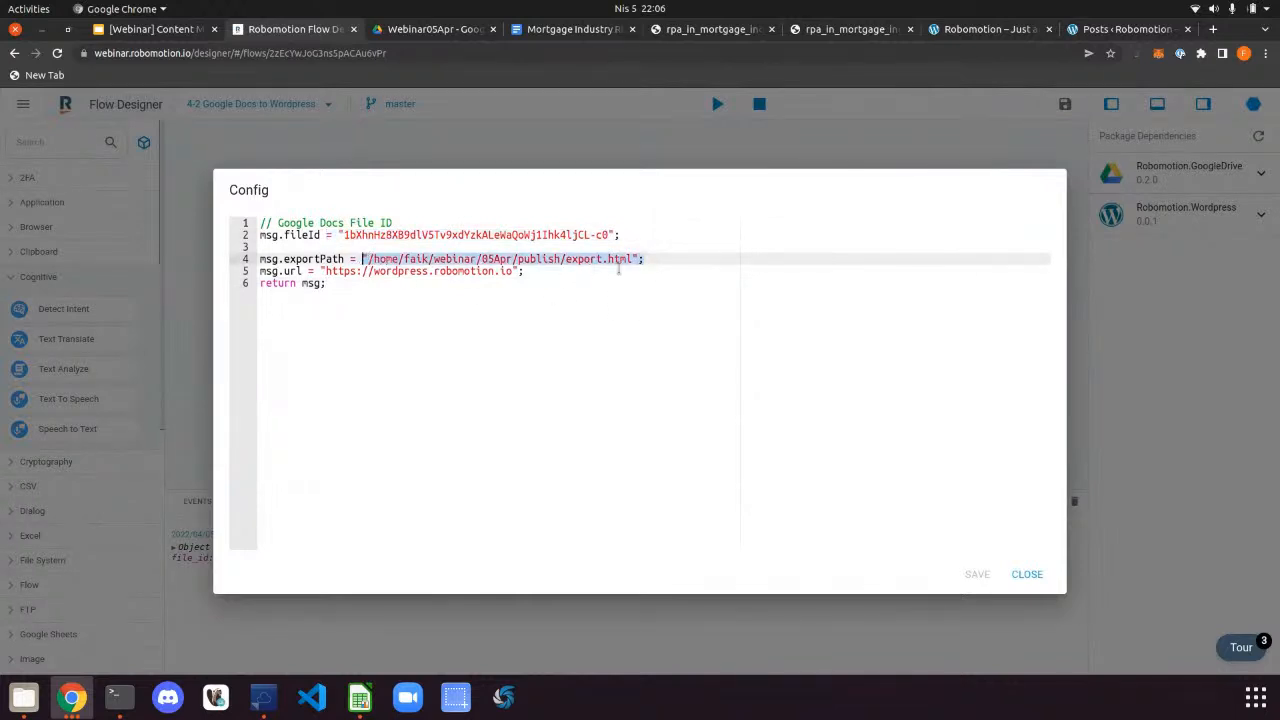
key(Escape)
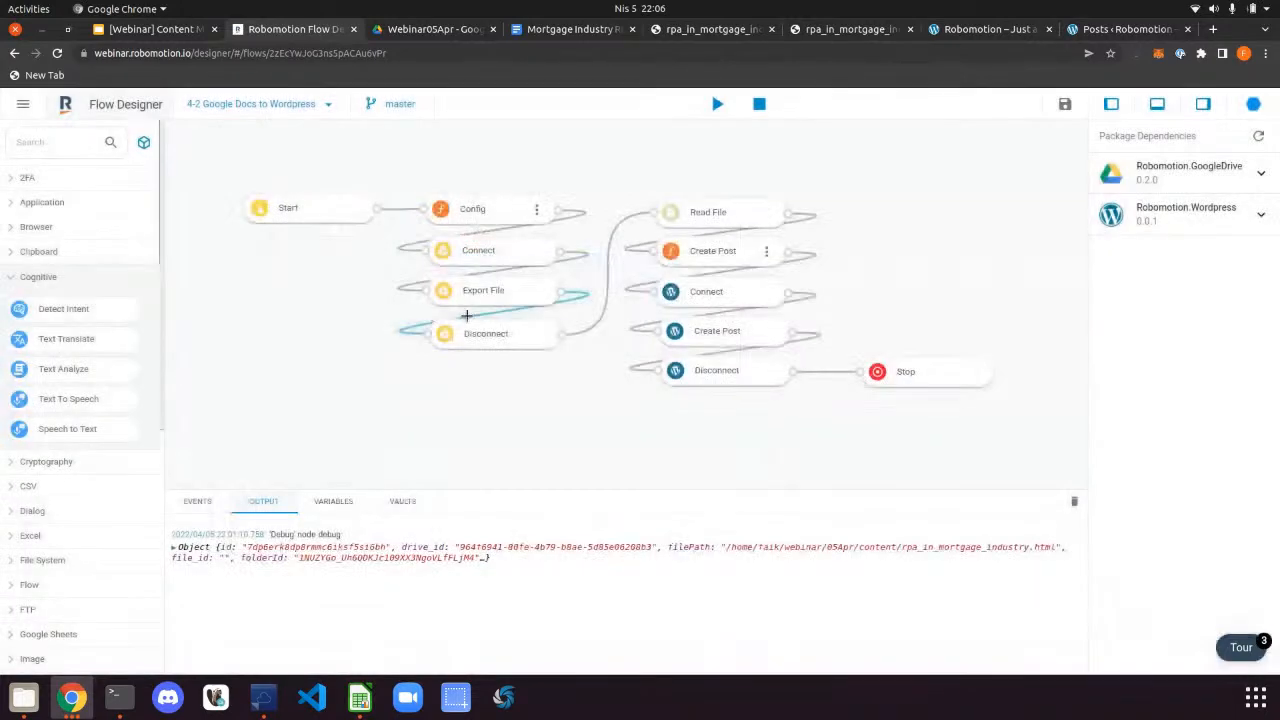
Check the publish folder and the Read File node, then open the Create Post script for editing
click(509, 292)
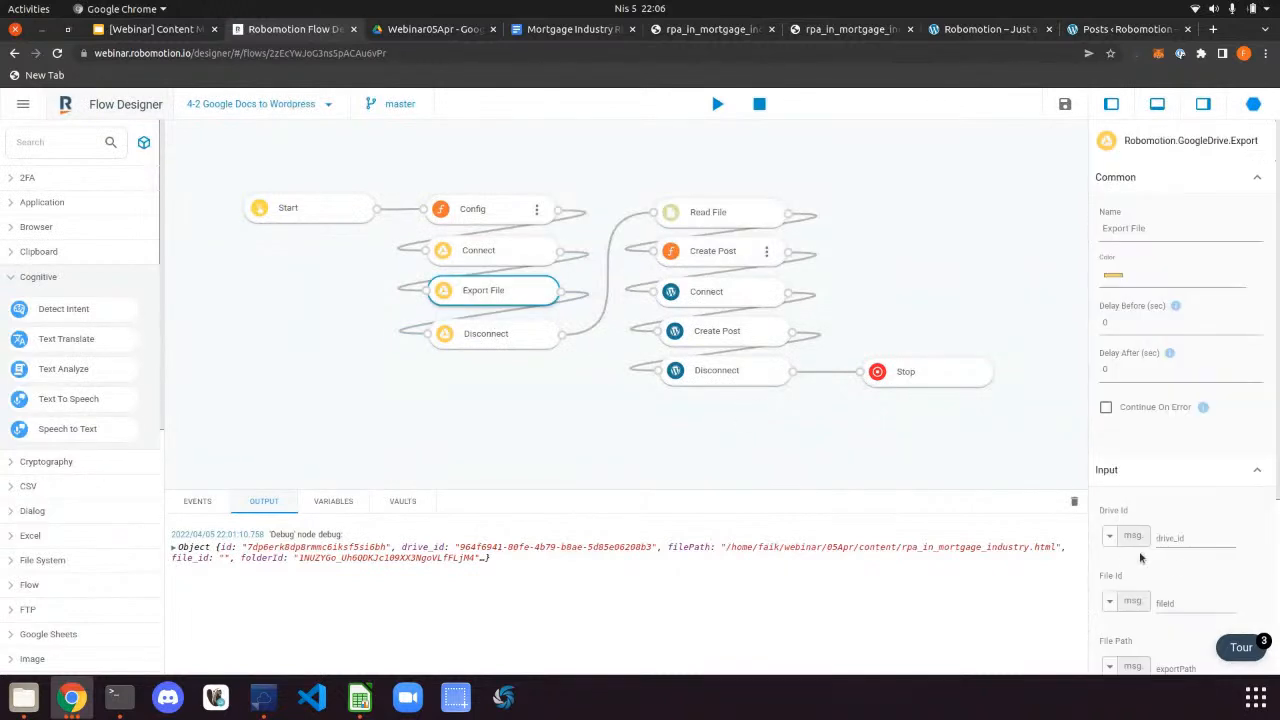
scroll(1143, 559, down, 1)
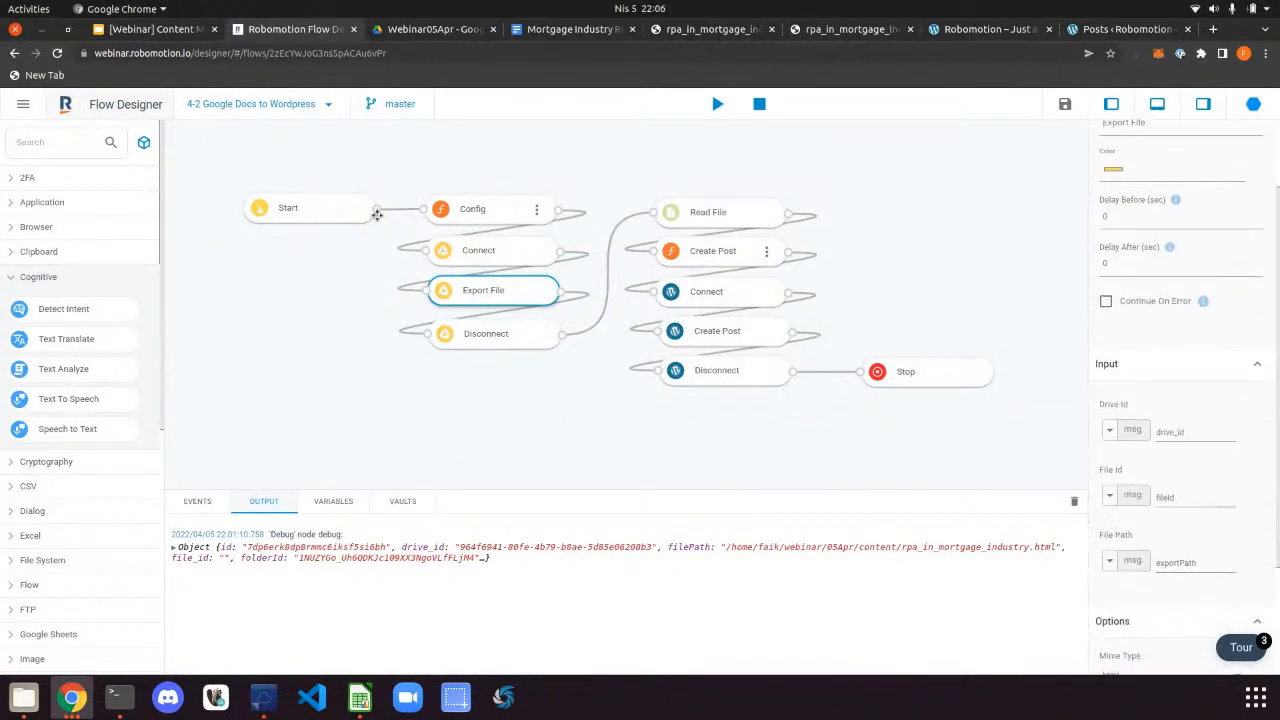
click(23, 700)
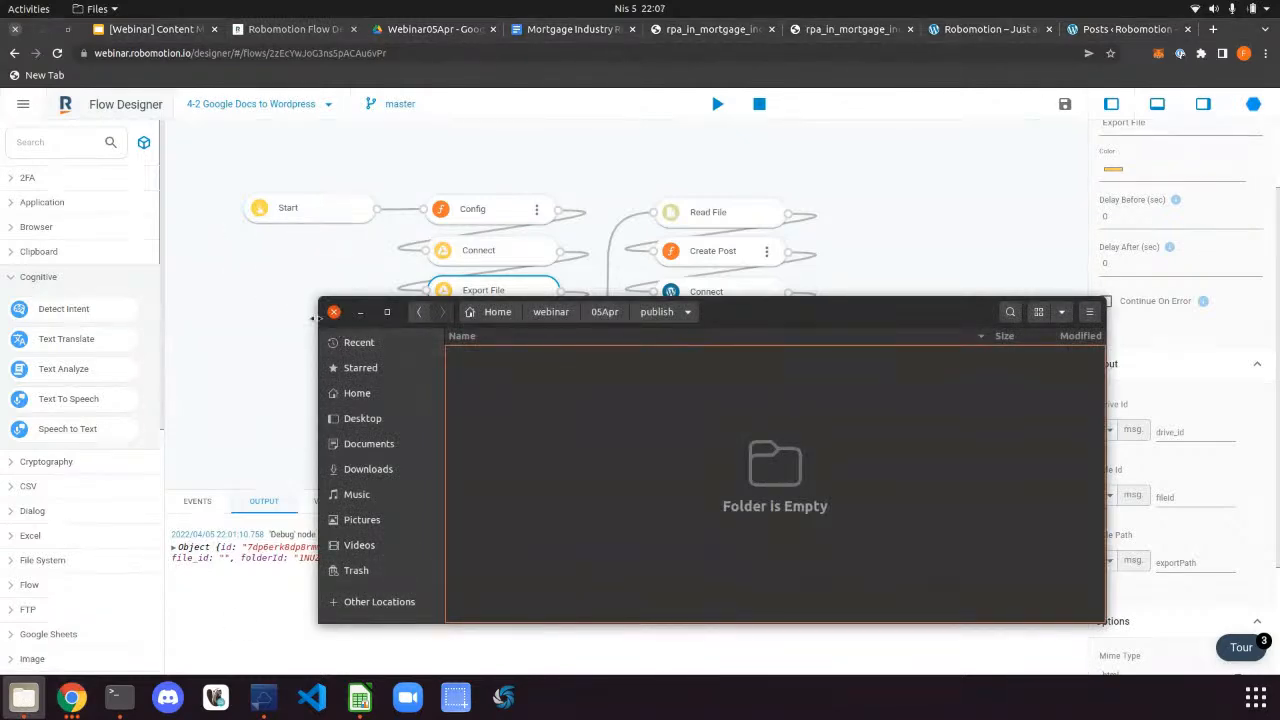
click(268, 310)
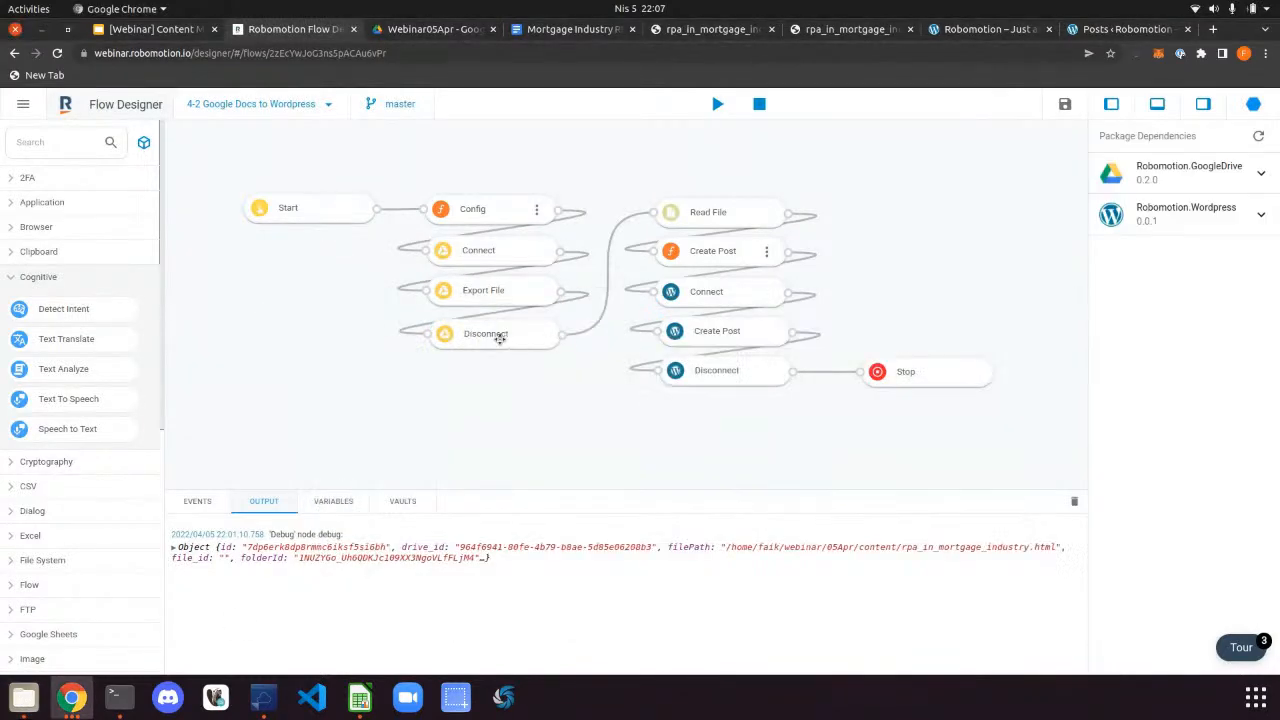
click(700, 212)
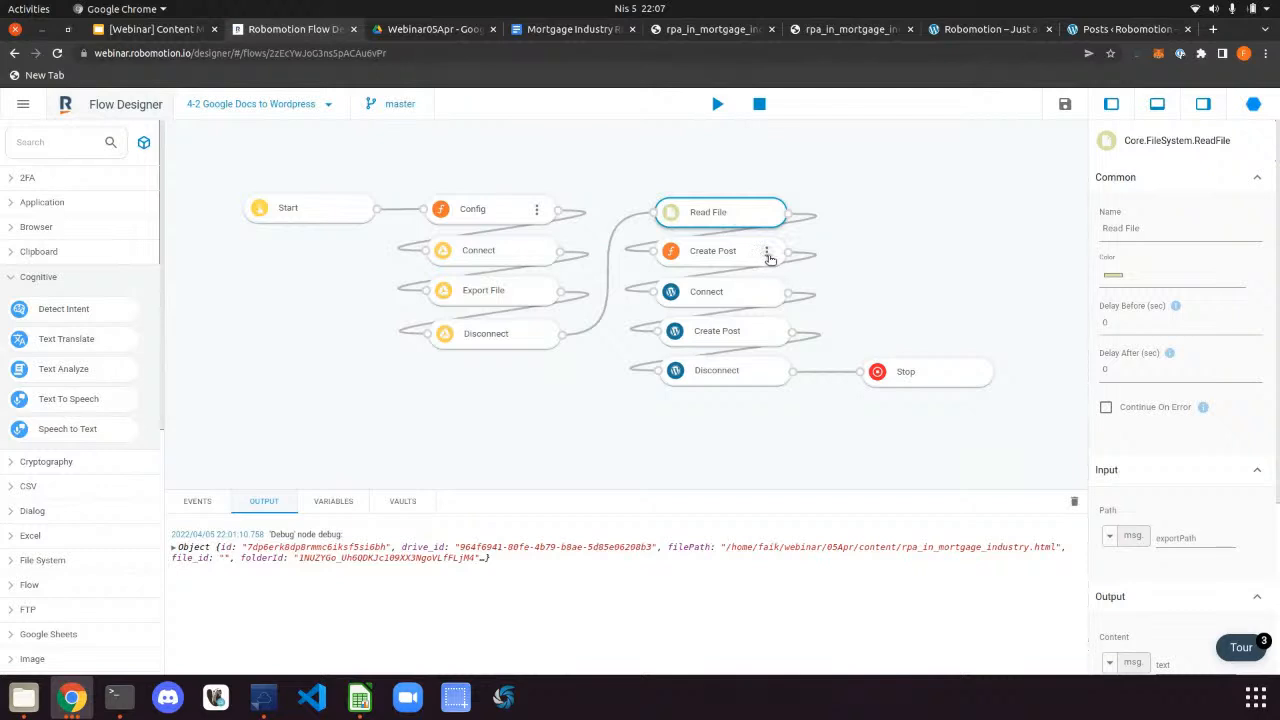
click(768, 256)
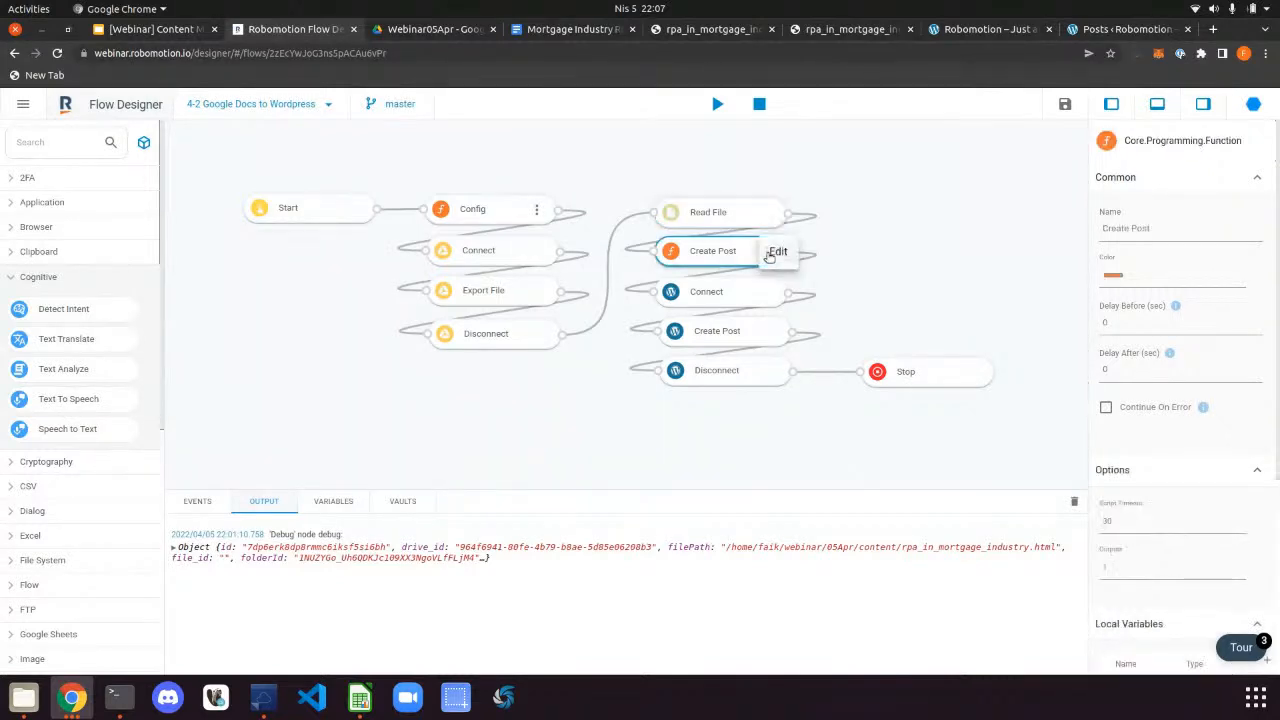
click(772, 254)
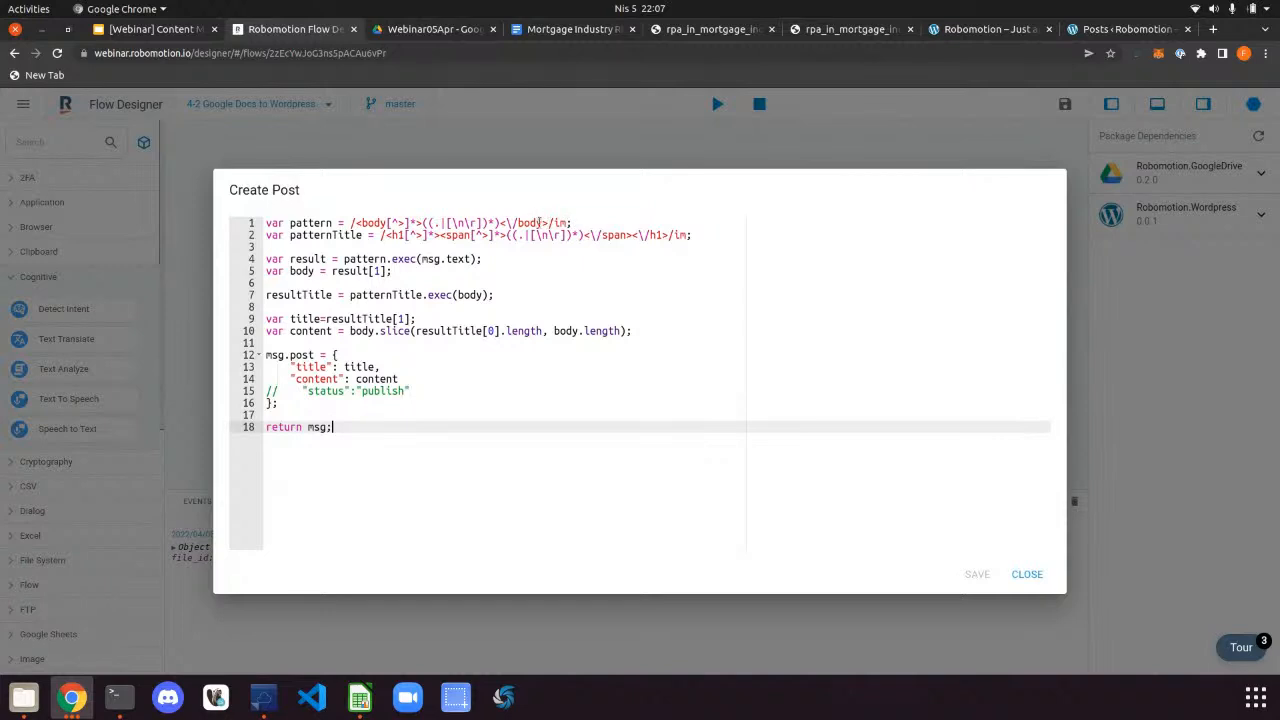
Examine the body-matching pattern, then check the Mortgage Industry Google Doc and the WordPress posts list
drag(513, 223, 391, 223)
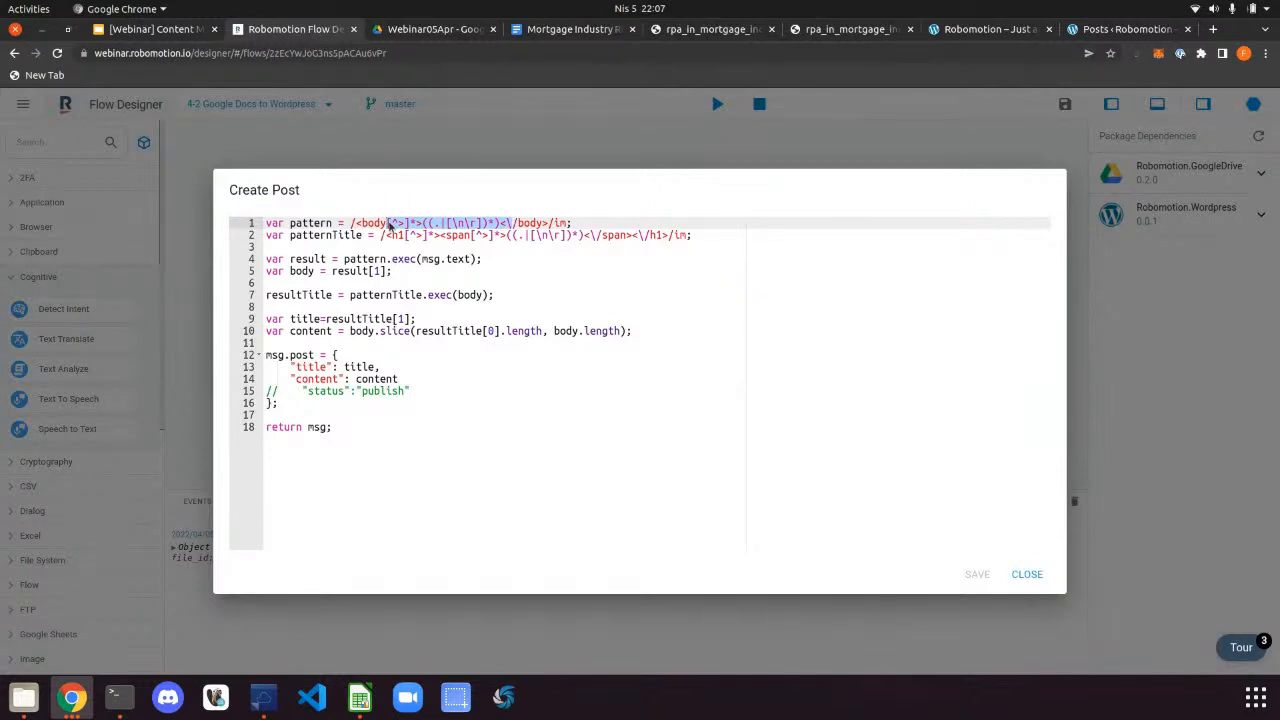
click(427, 248)
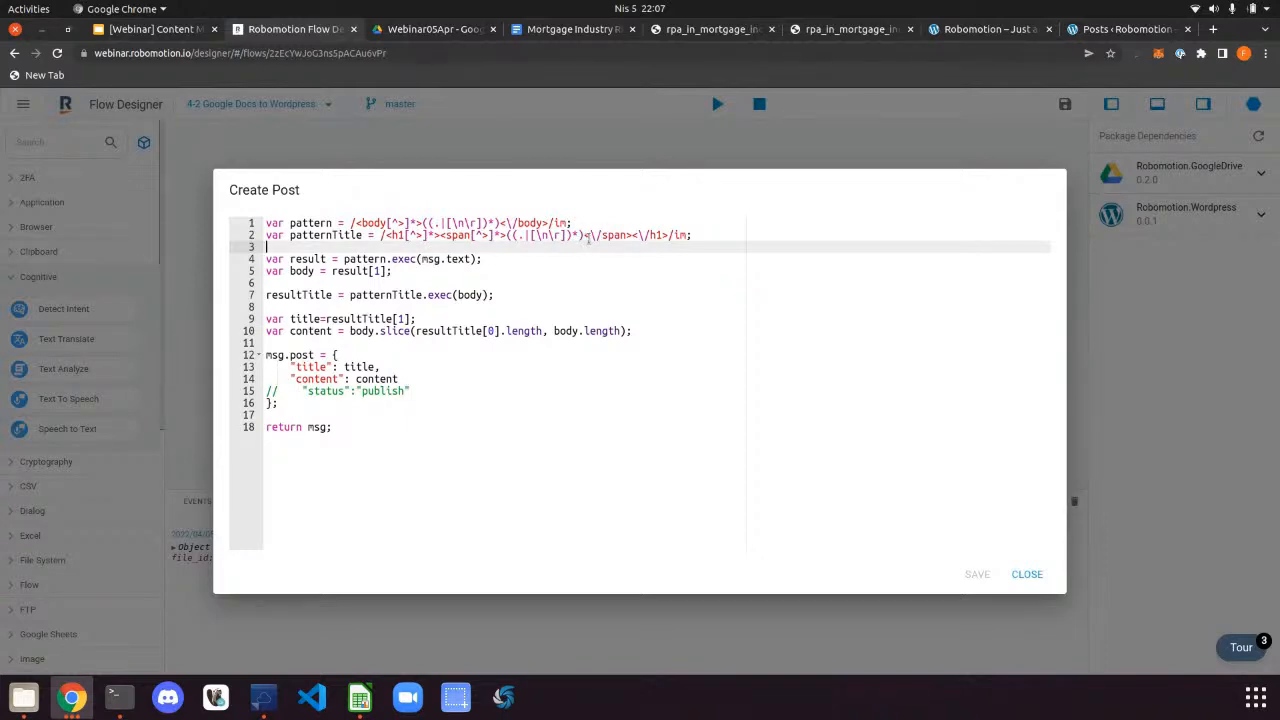
click(545, 30)
scroll(642, 308, up, 5)
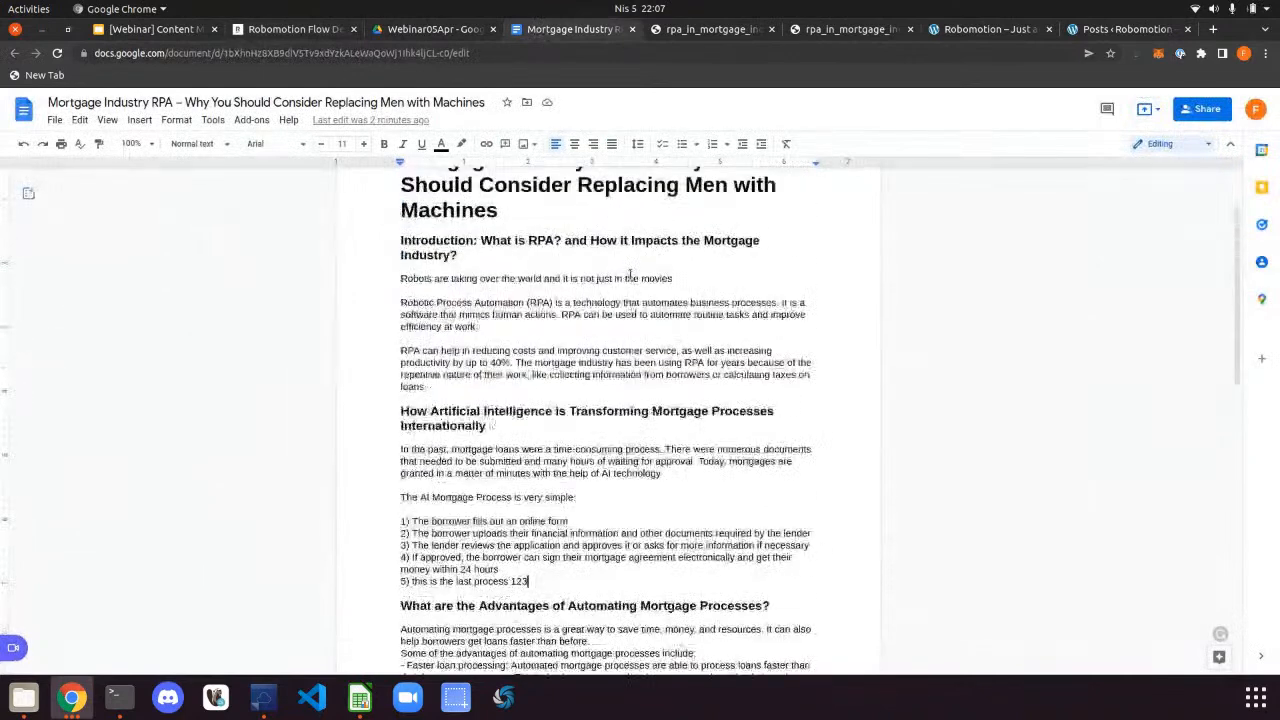
drag(497, 316, 393, 260)
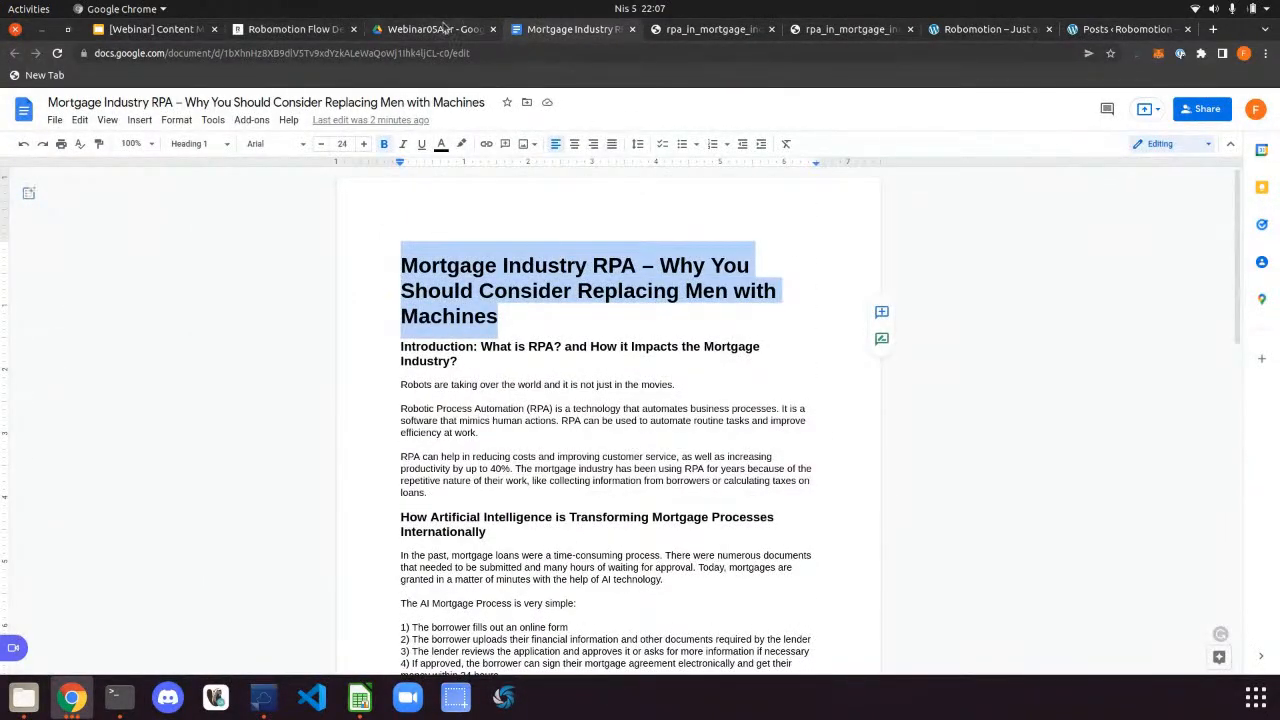
click(1120, 29)
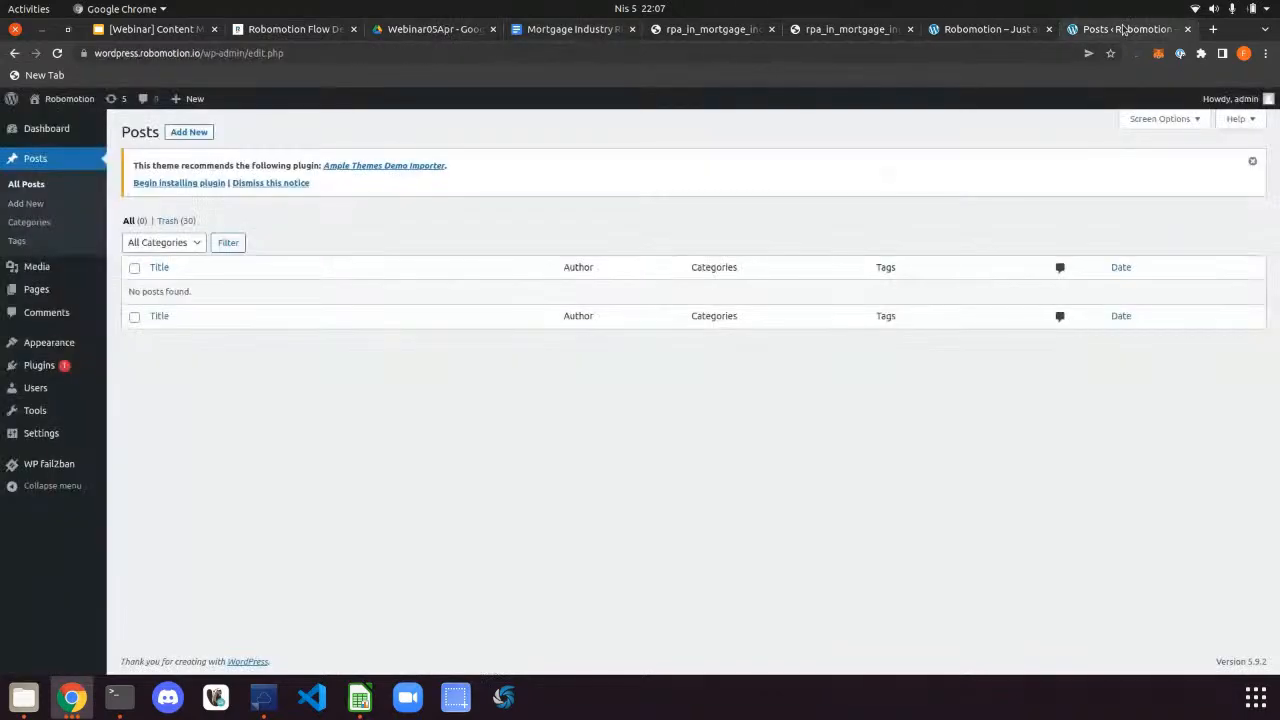
click(168, 29)
click(330, 31)
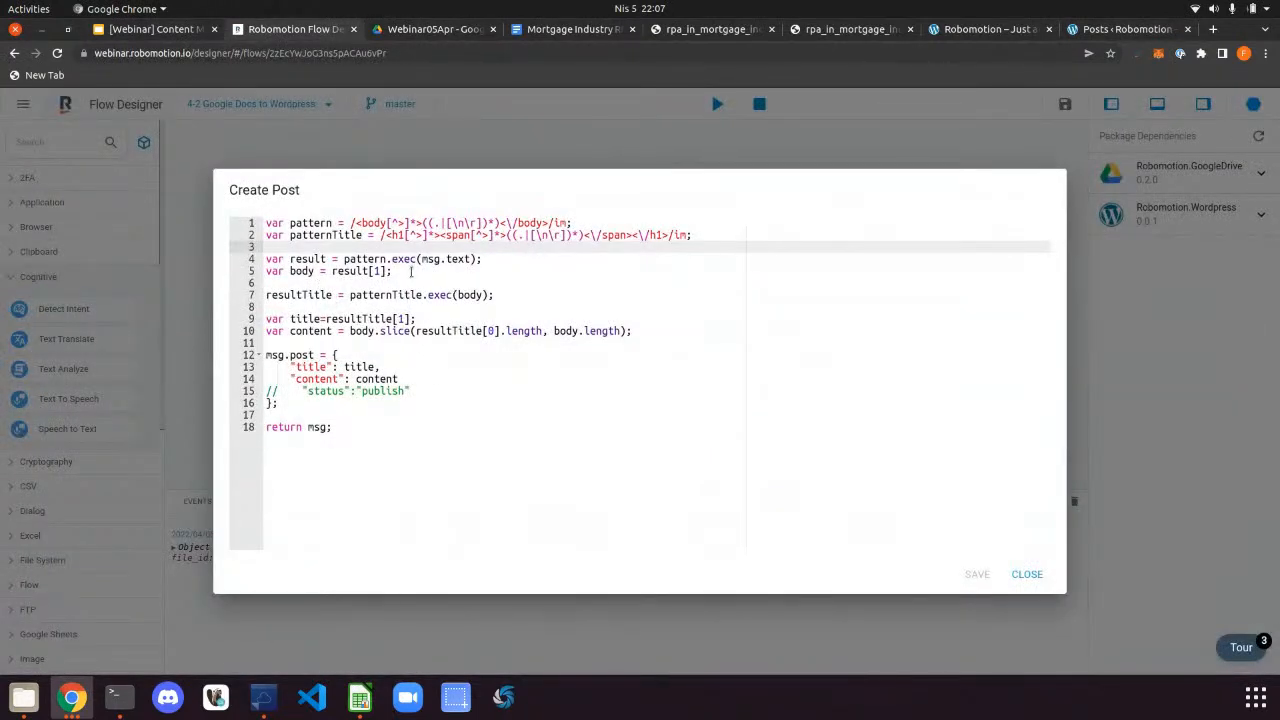
Delete blank line 8 in Create Post and add a blank line after the title line
drag(410, 271, 255, 260)
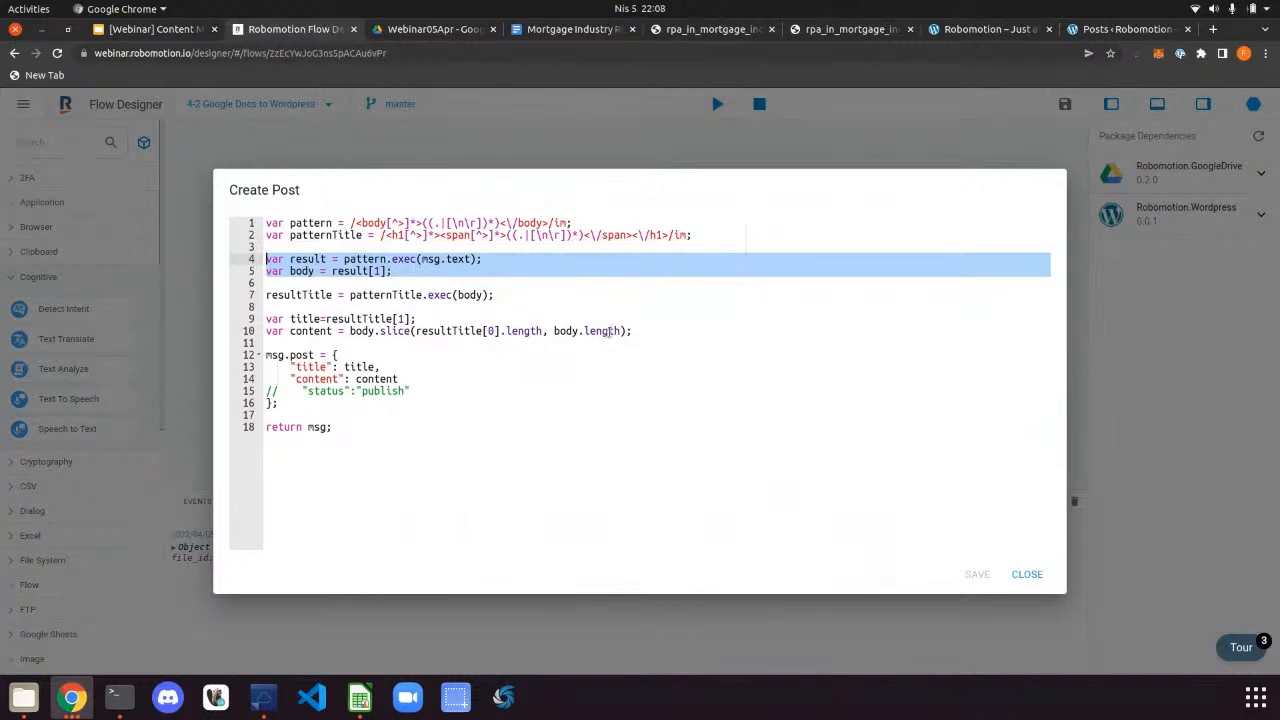
drag(633, 331, 242, 319)
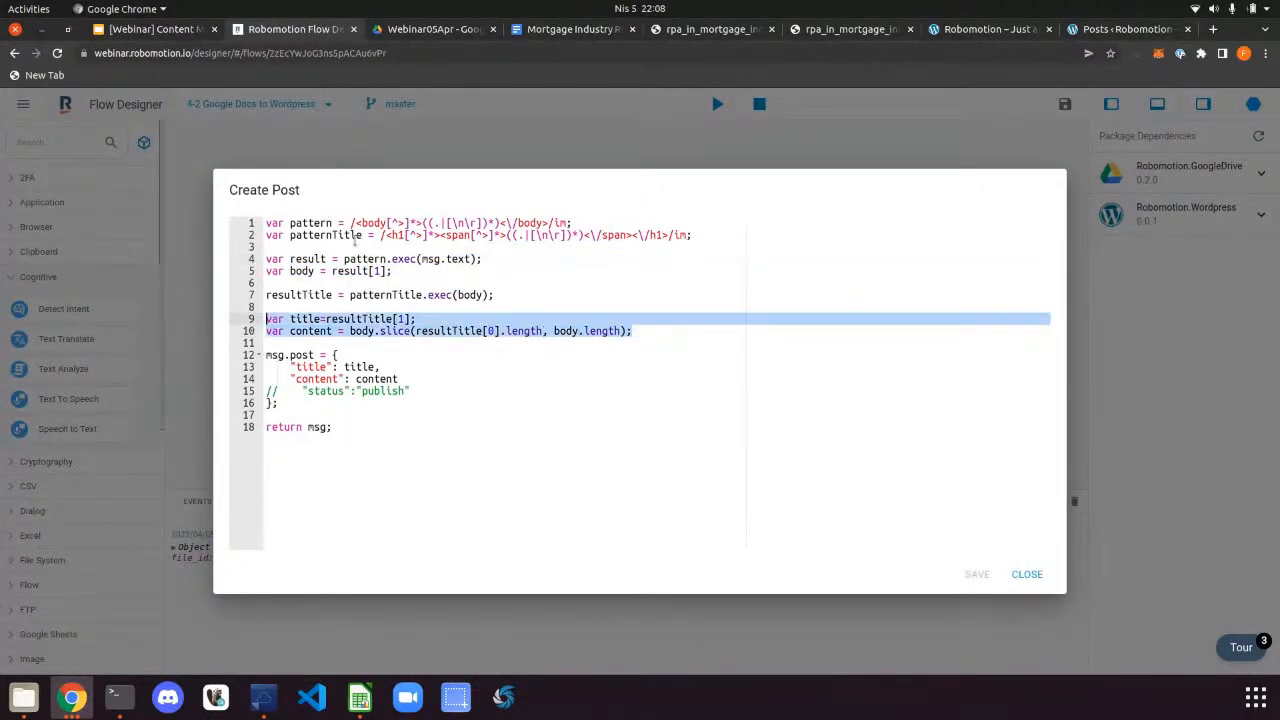
drag(494, 296, 266, 307)
click(352, 308)
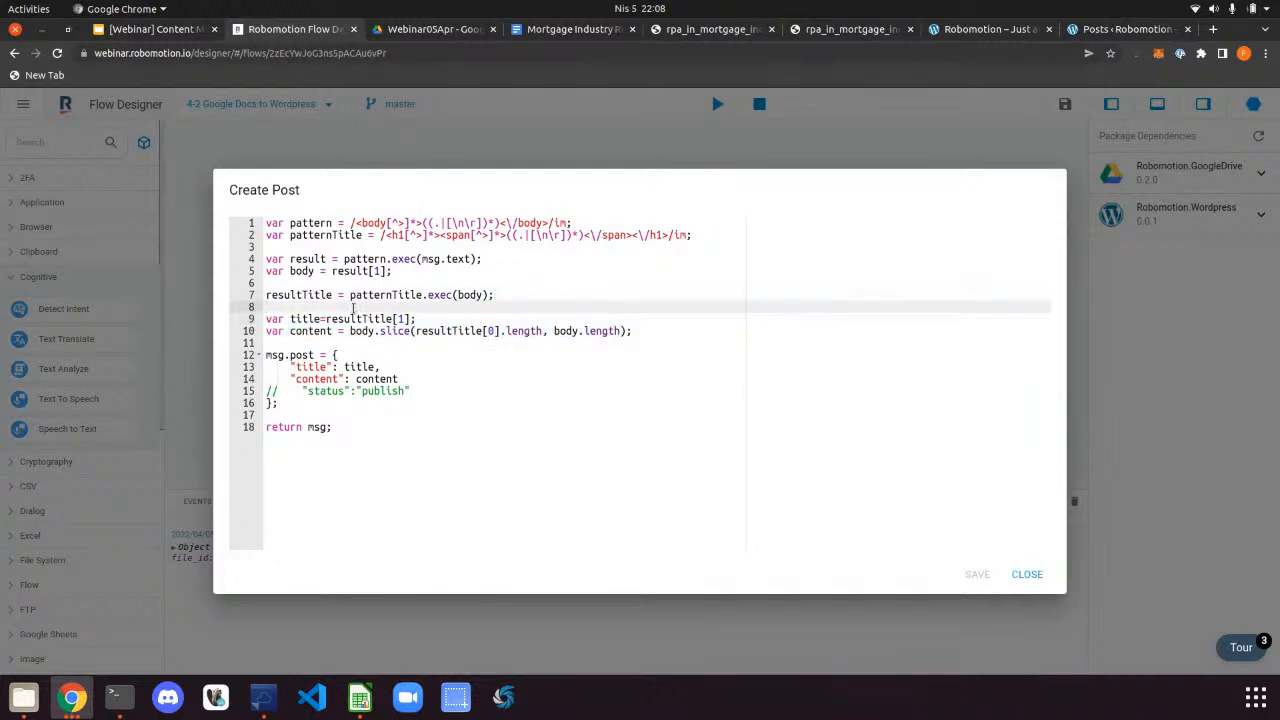
key(BackSpace)
click(430, 310)
key(Return)
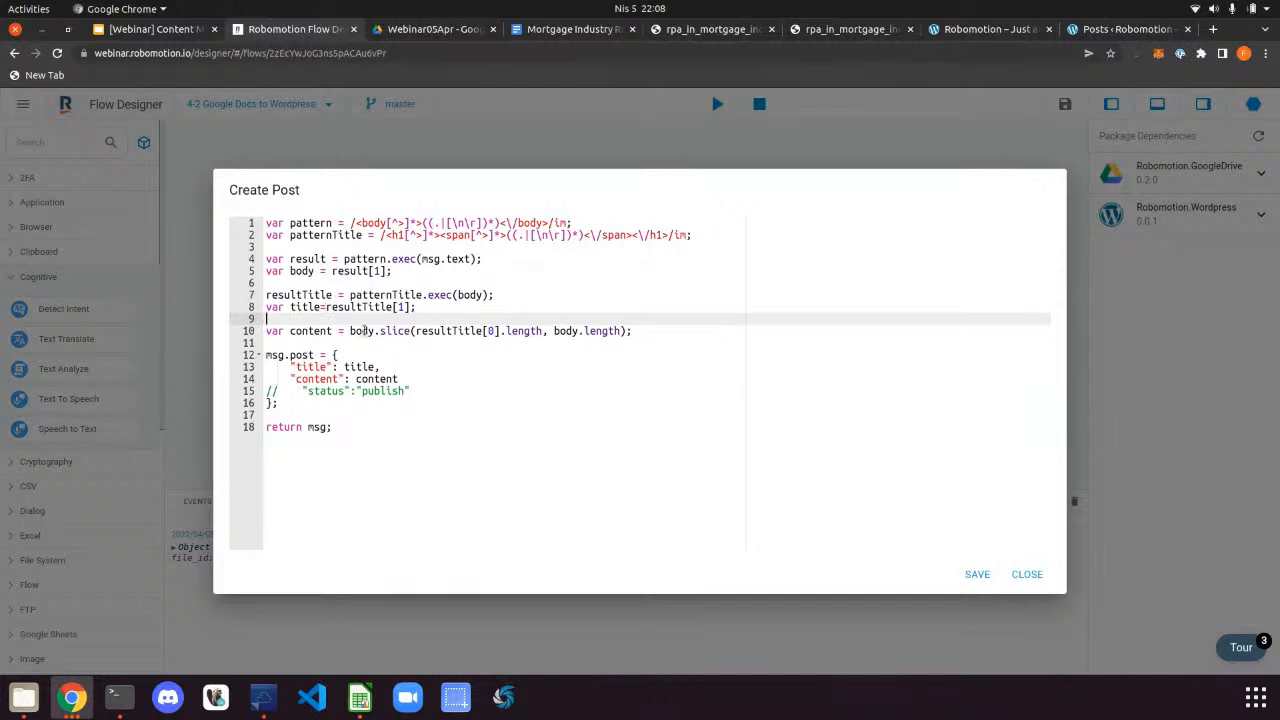
Review the body slice expression and the msg.post block, then close the unsaved script
drag(349, 331, 638, 330)
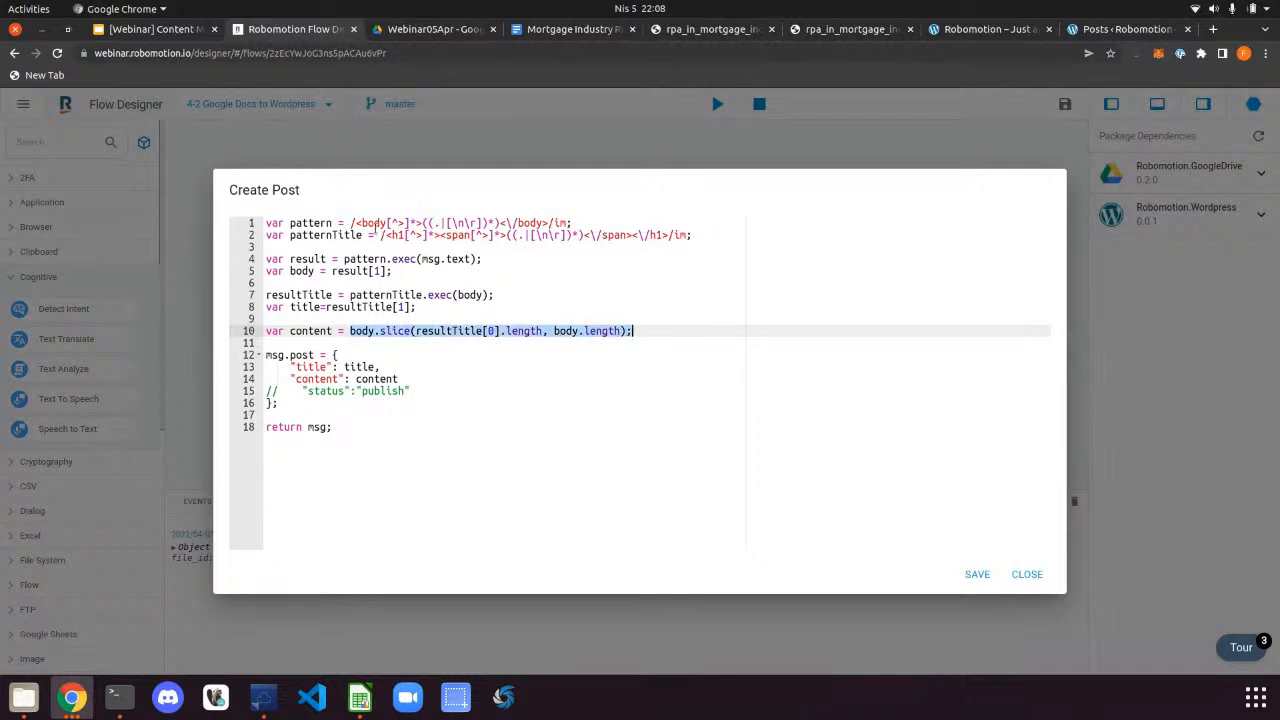
click(547, 331)
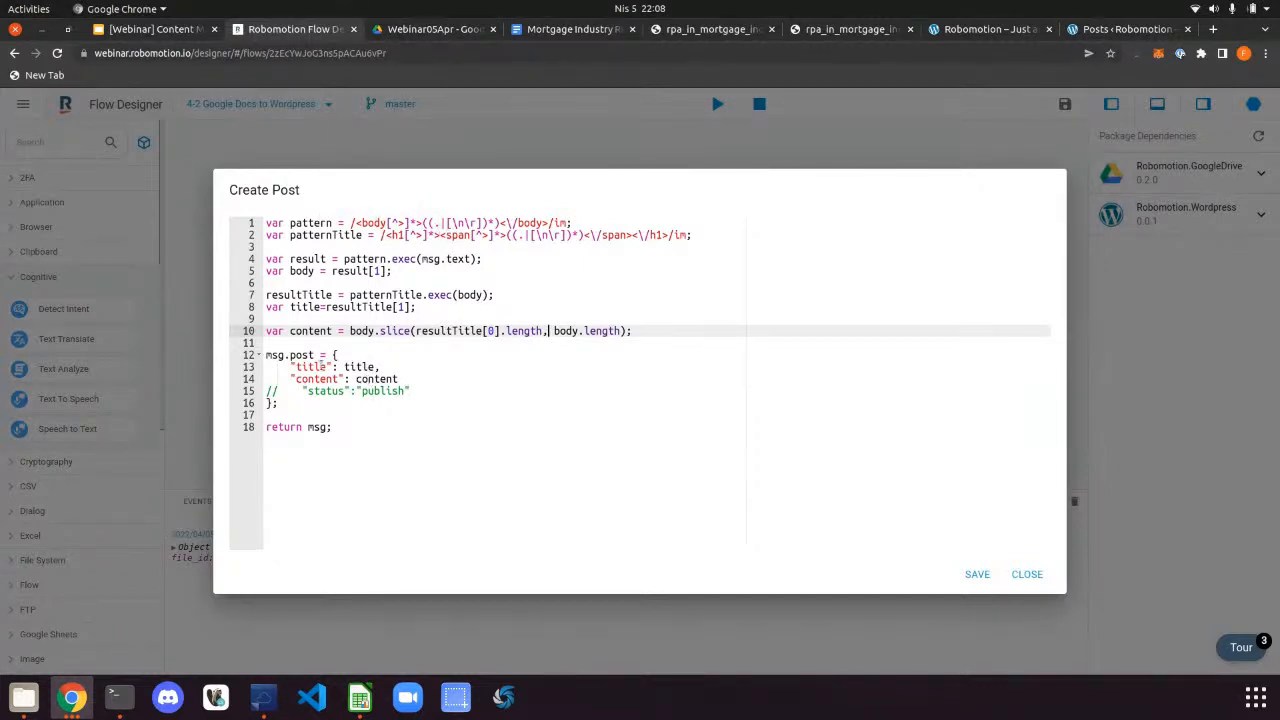
drag(291, 403, 259, 357)
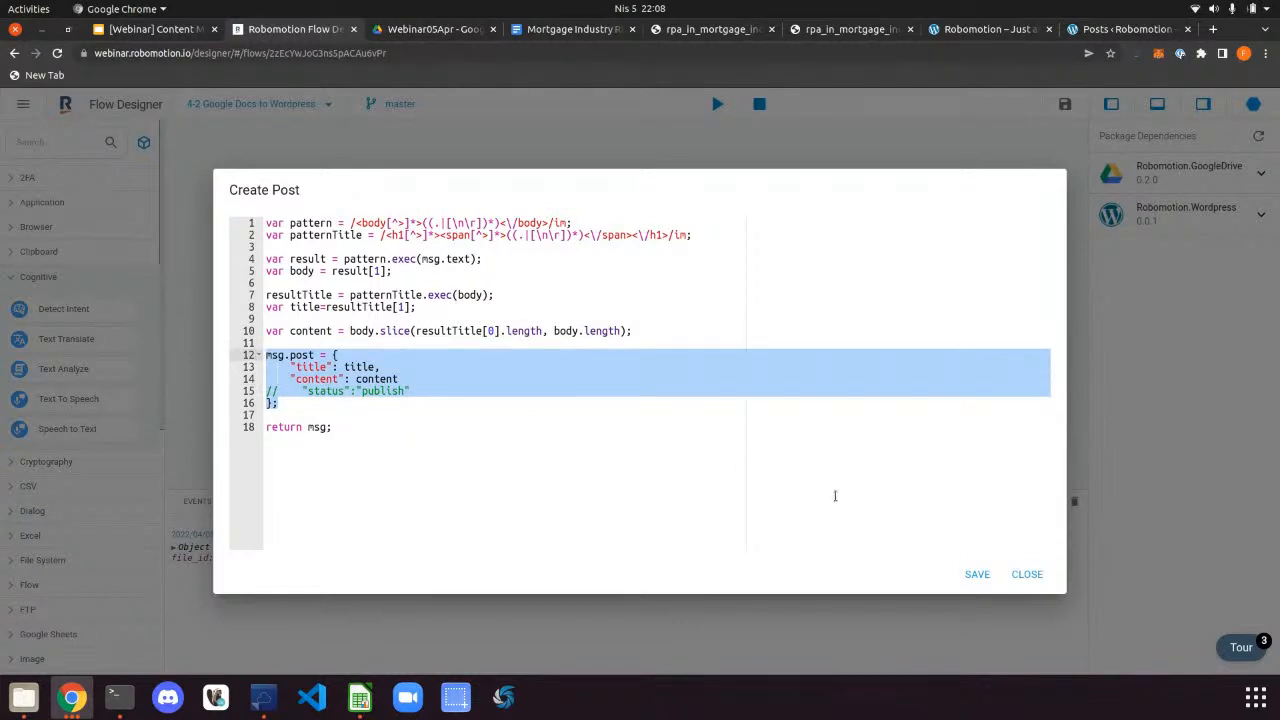
click(1020, 576)
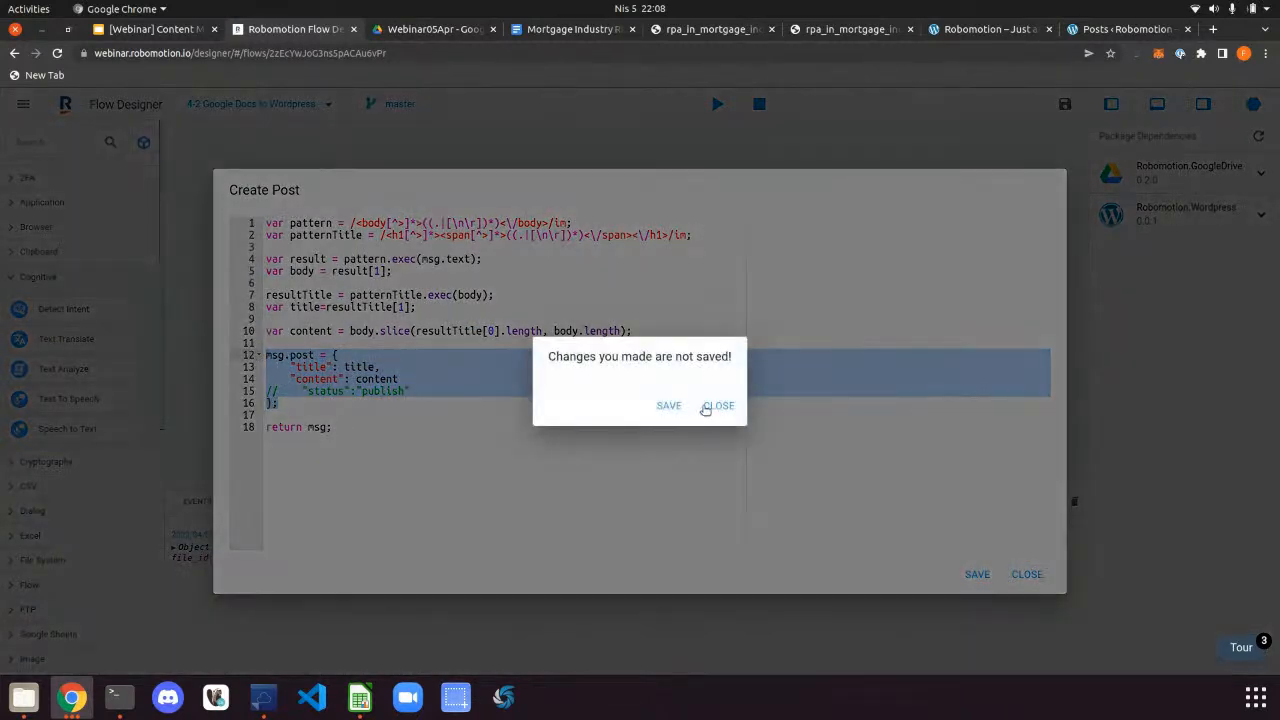
Save the Create Post script and check the WordPress Connect and Create Post node properties
click(667, 405)
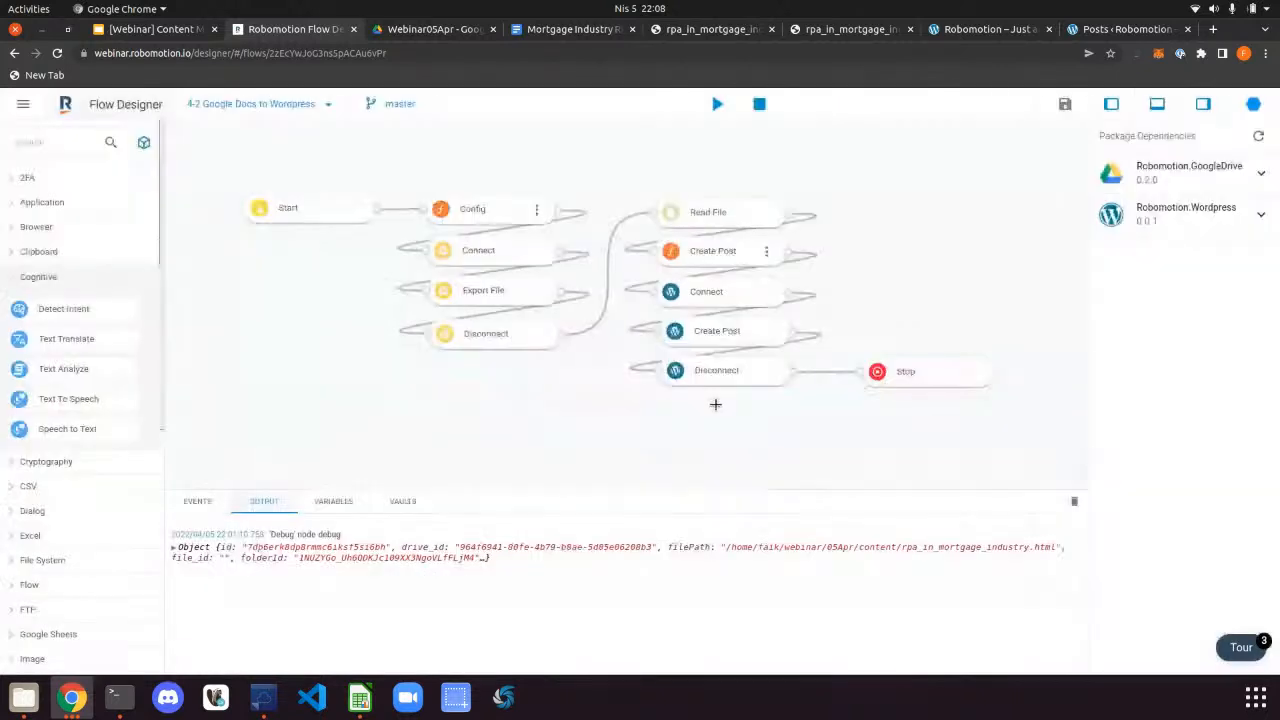
click(728, 291)
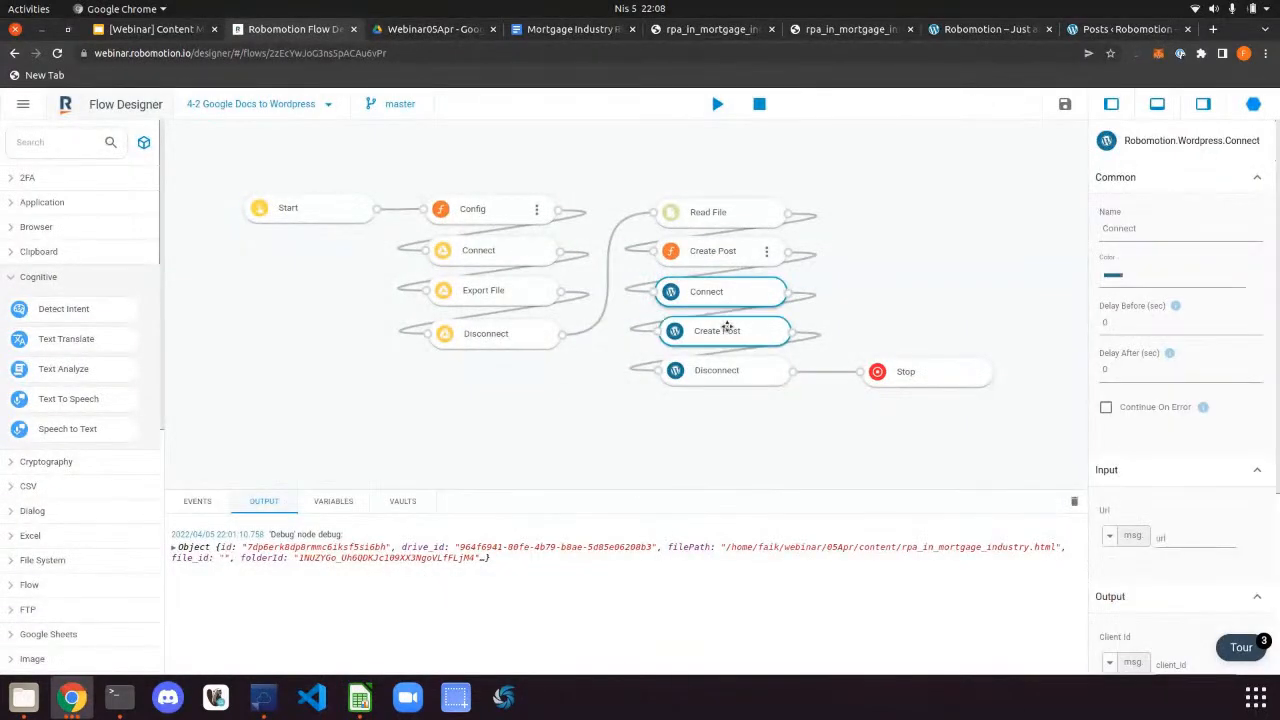
click(727, 330)
scroll(1170, 420, down, 2)
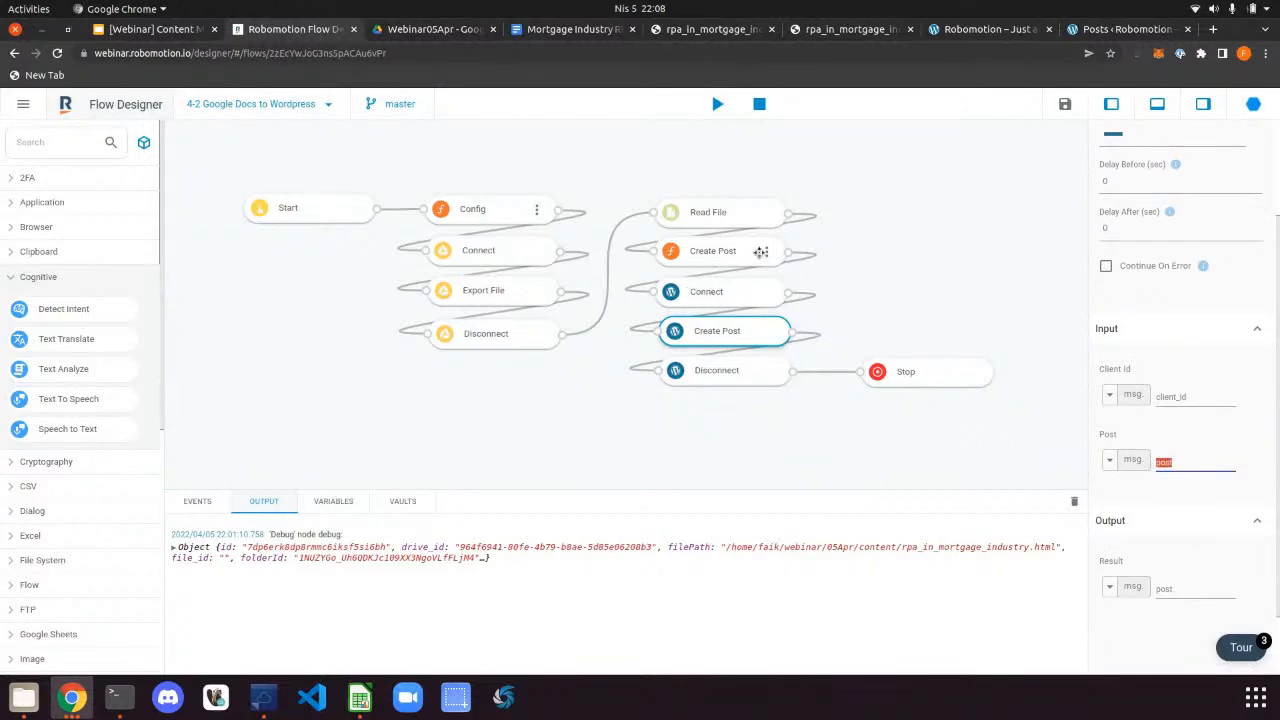
Reopen the Create Post script, review the msg.post title, content and commented-out status line, then close it
click(761, 252)
double_click(761, 252)
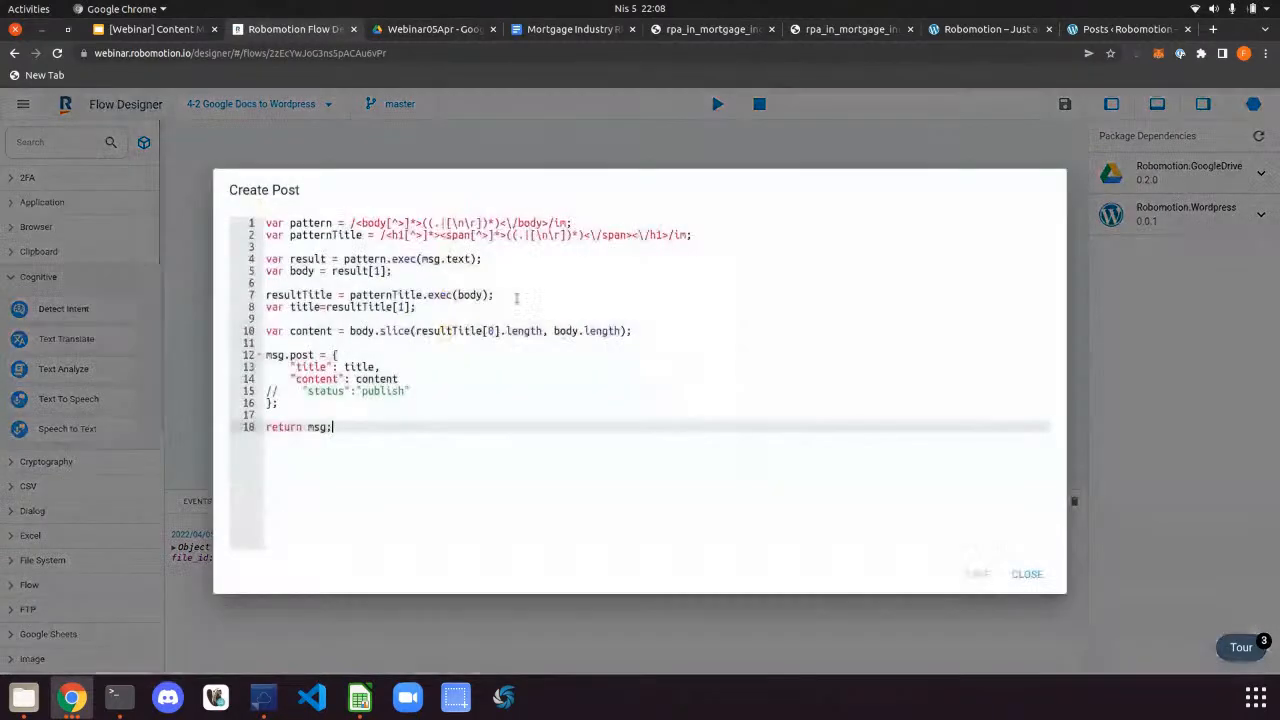
drag(290, 403, 266, 355)
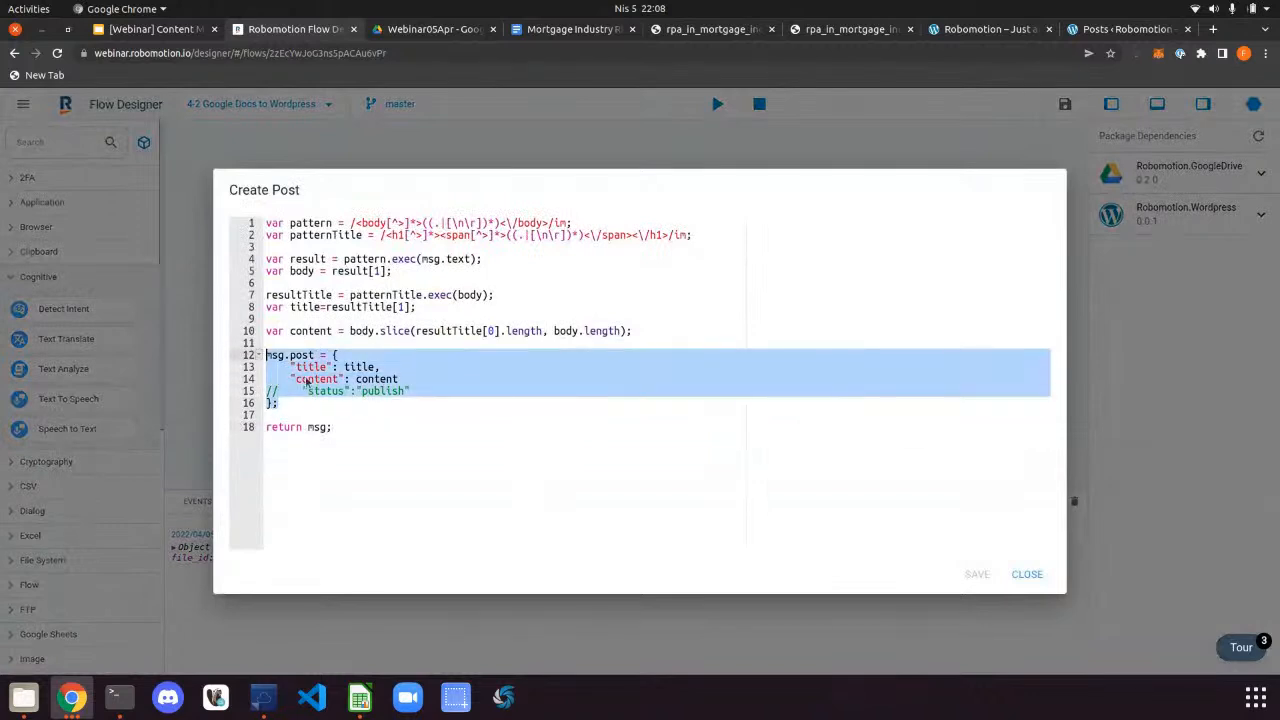
double_click(362, 367)
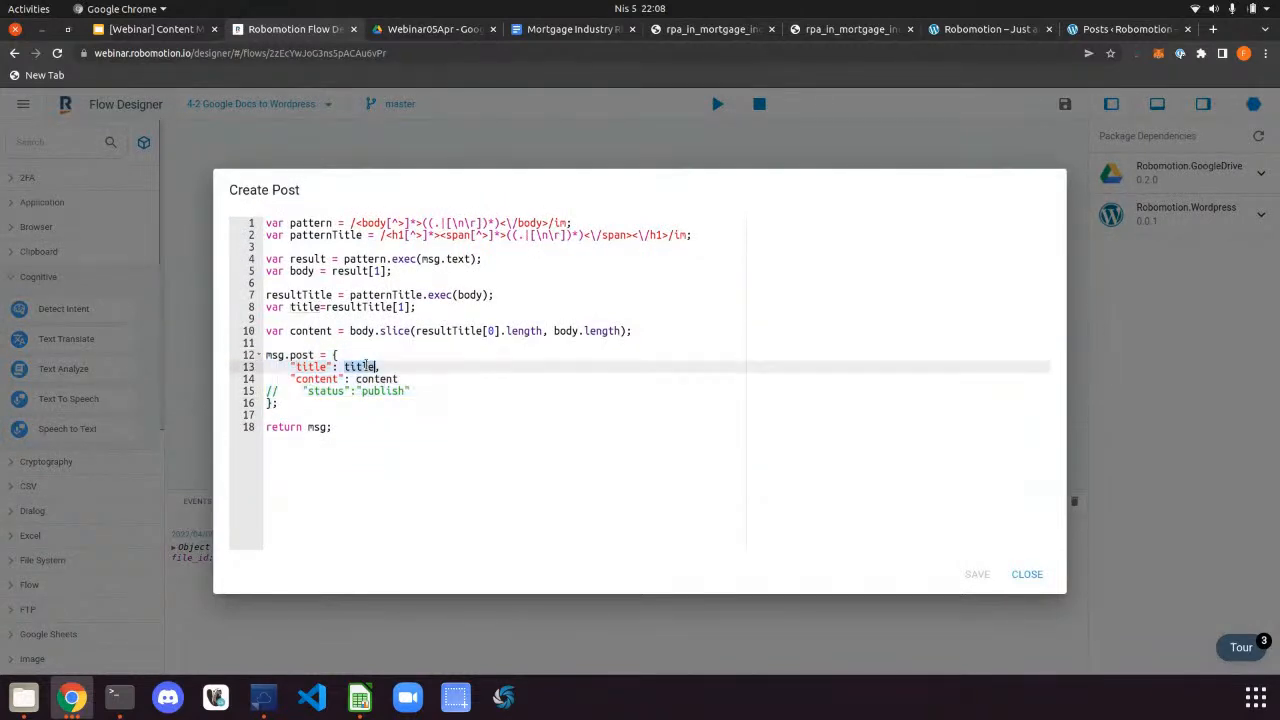
double_click(384, 379)
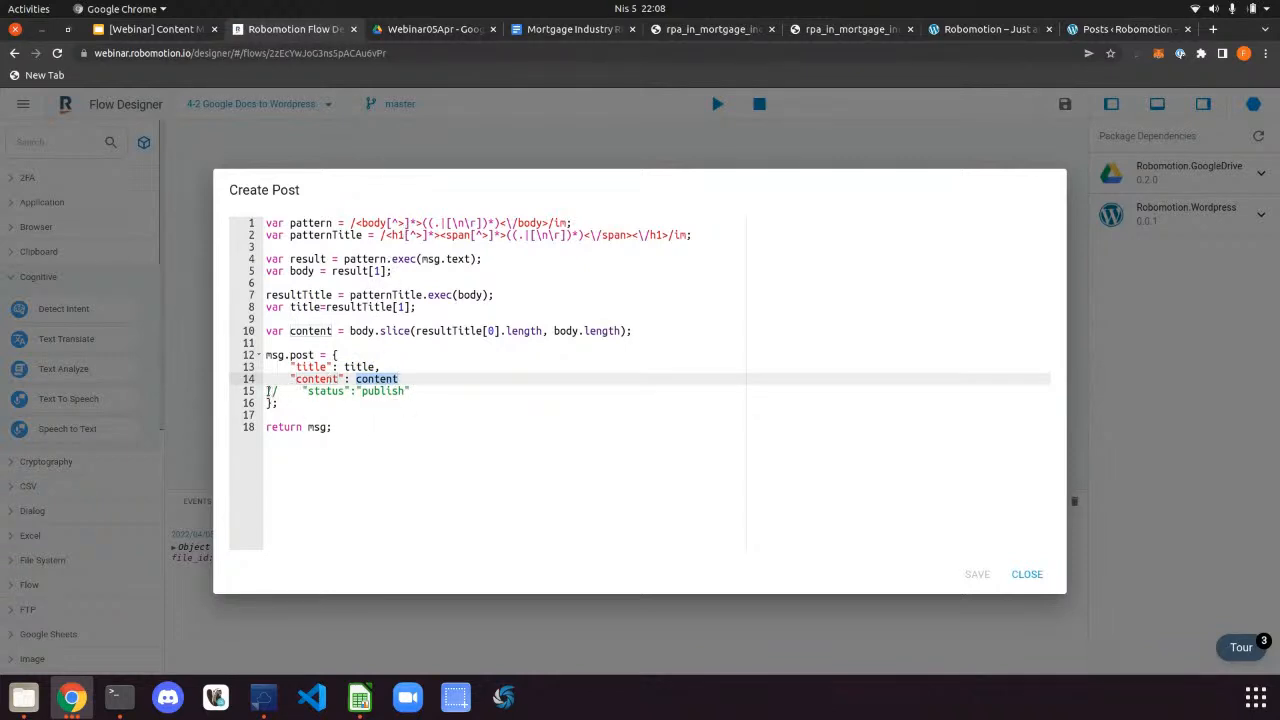
drag(268, 391, 440, 391)
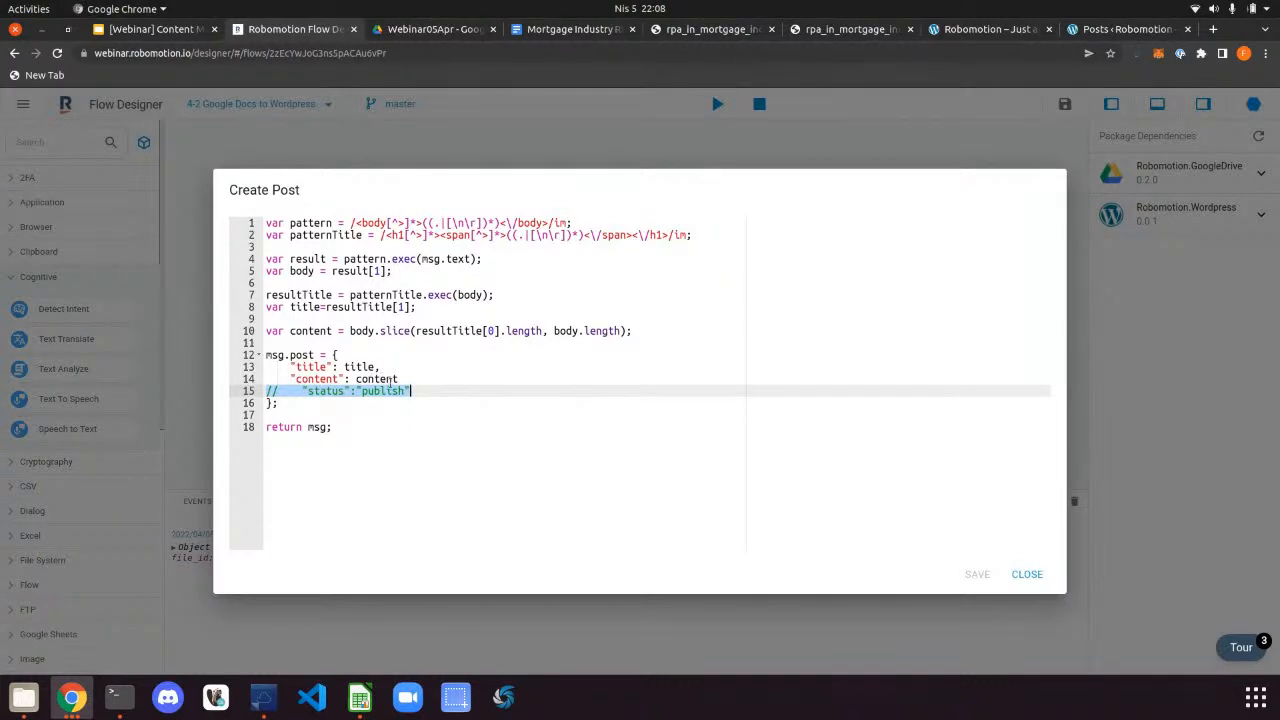
click(452, 391)
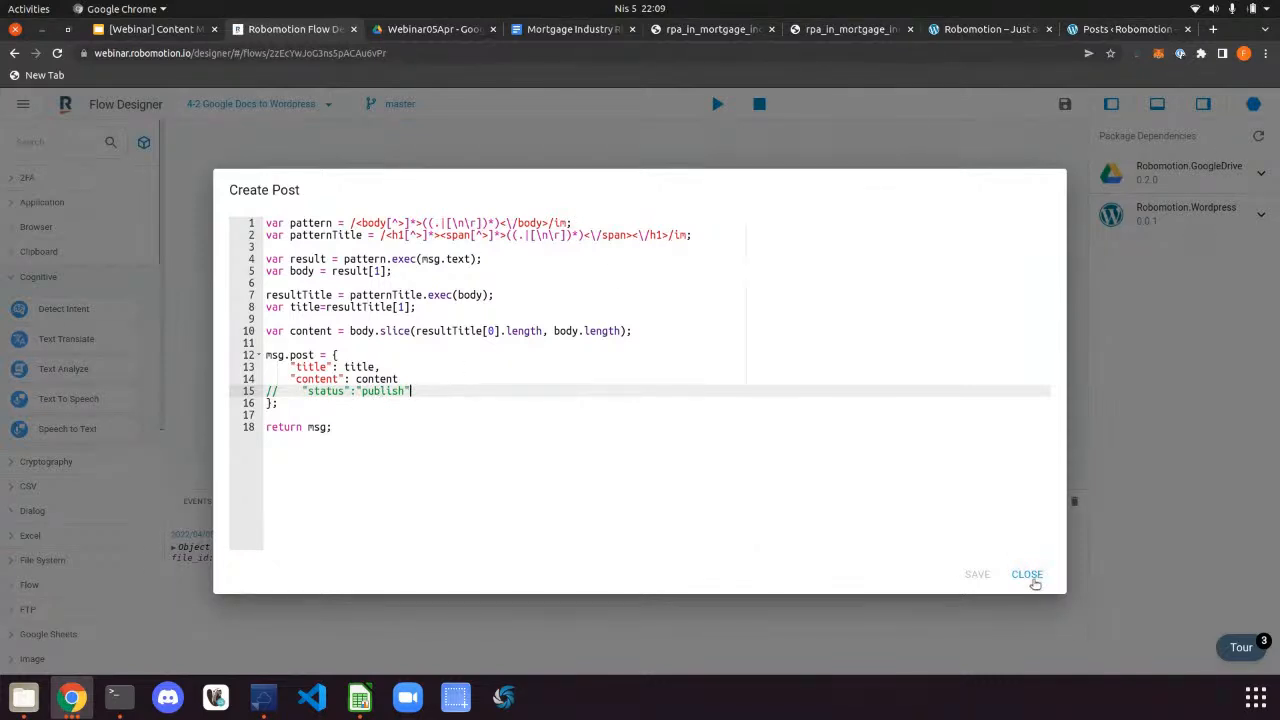
click(1034, 582)
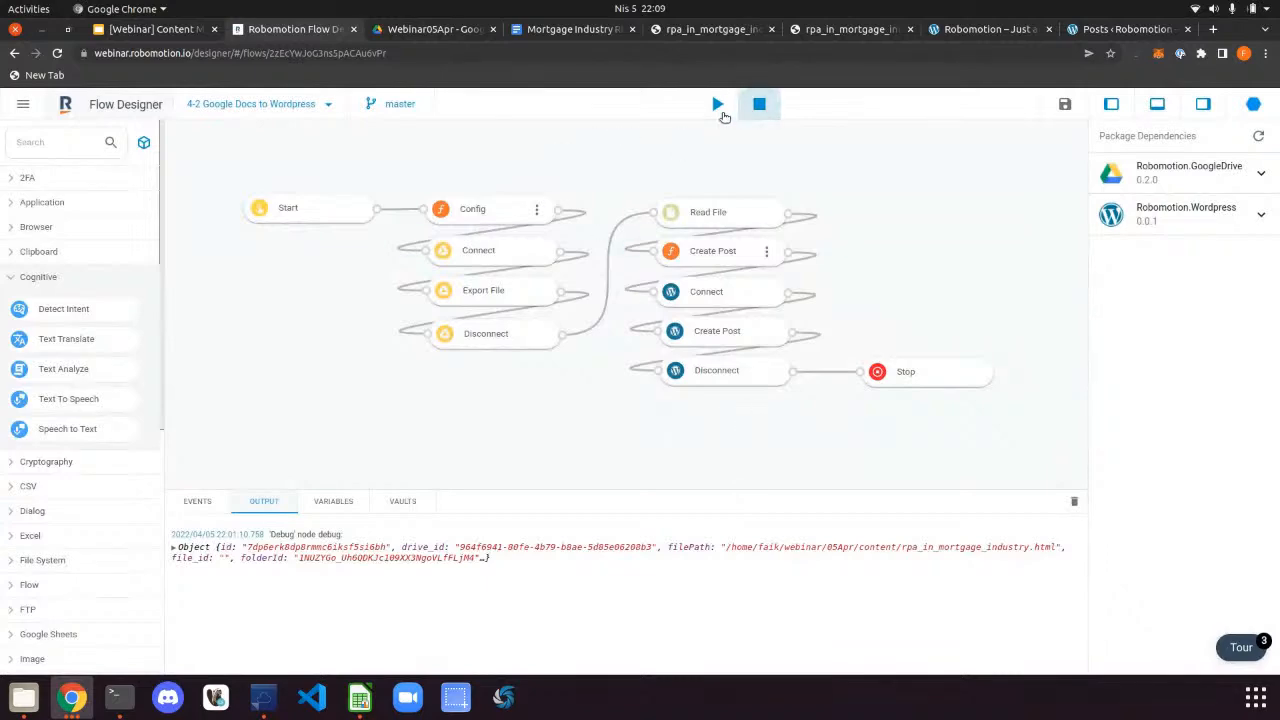
Rerun the flow on the robot and expand Create Post's invalid character '<' error in the Output log
click(715, 104)
click(812, 437)
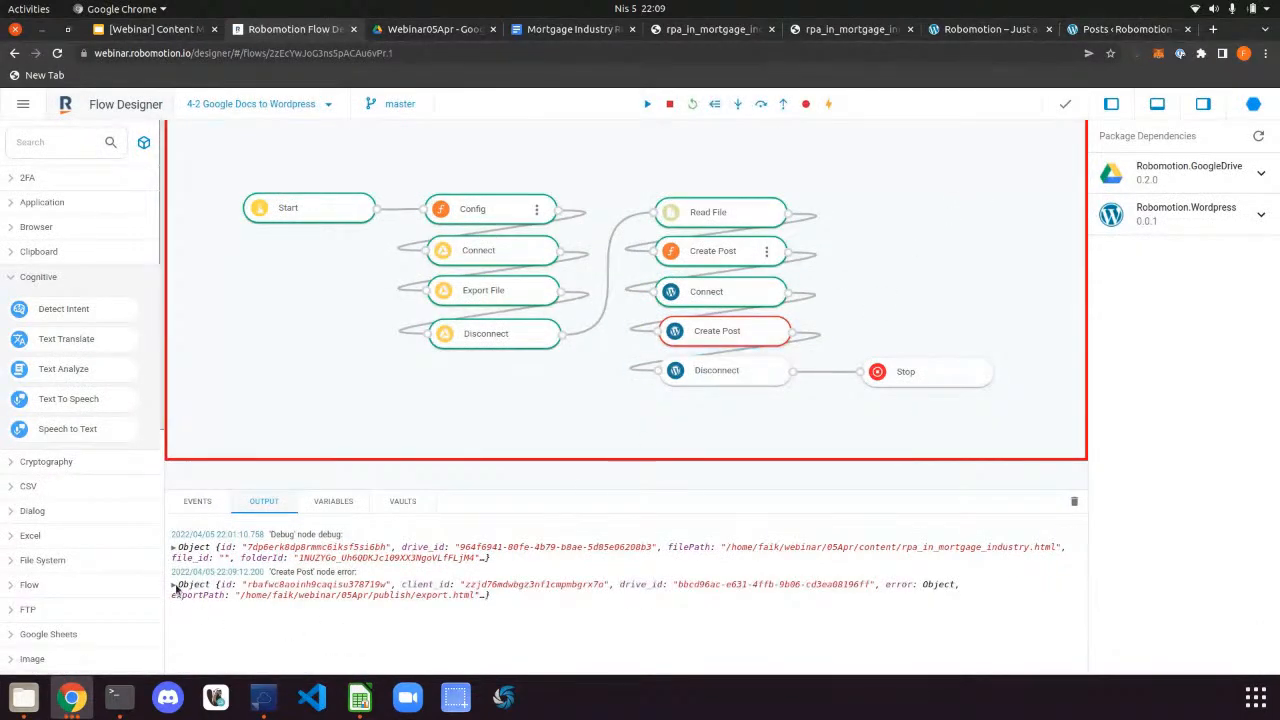
click(174, 585)
scroll(180, 585, down, 1)
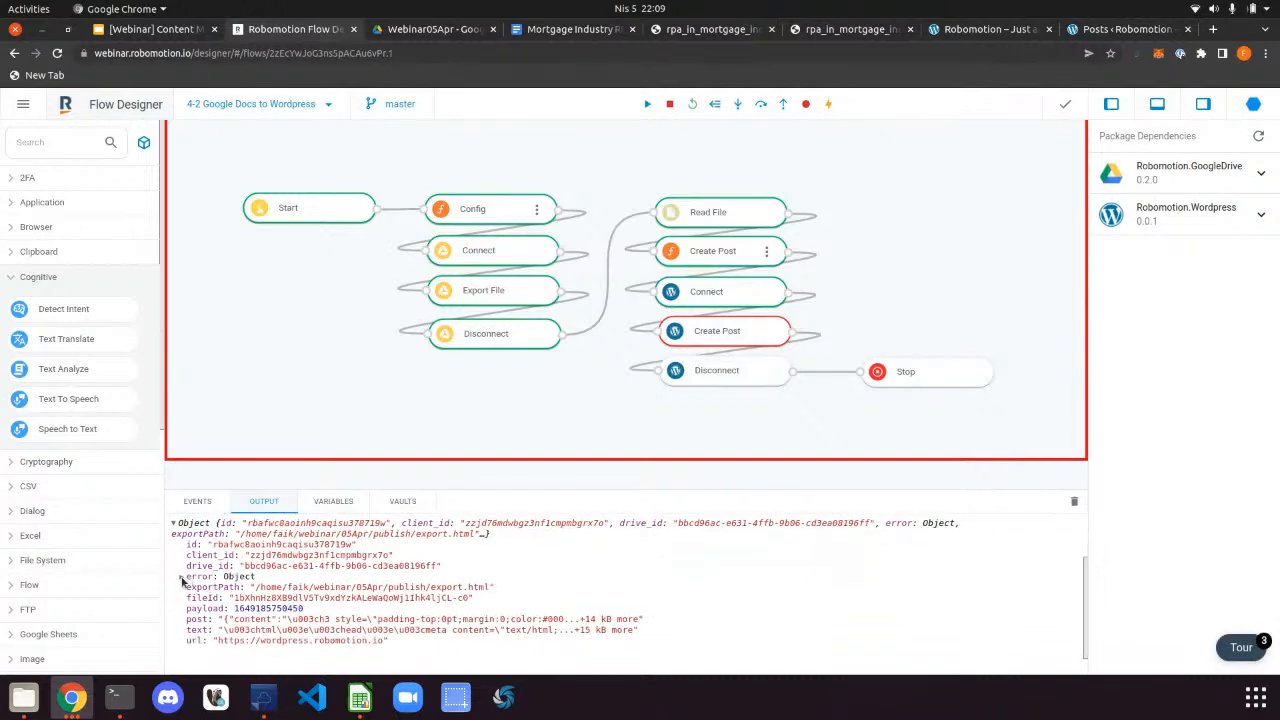
click(182, 578)
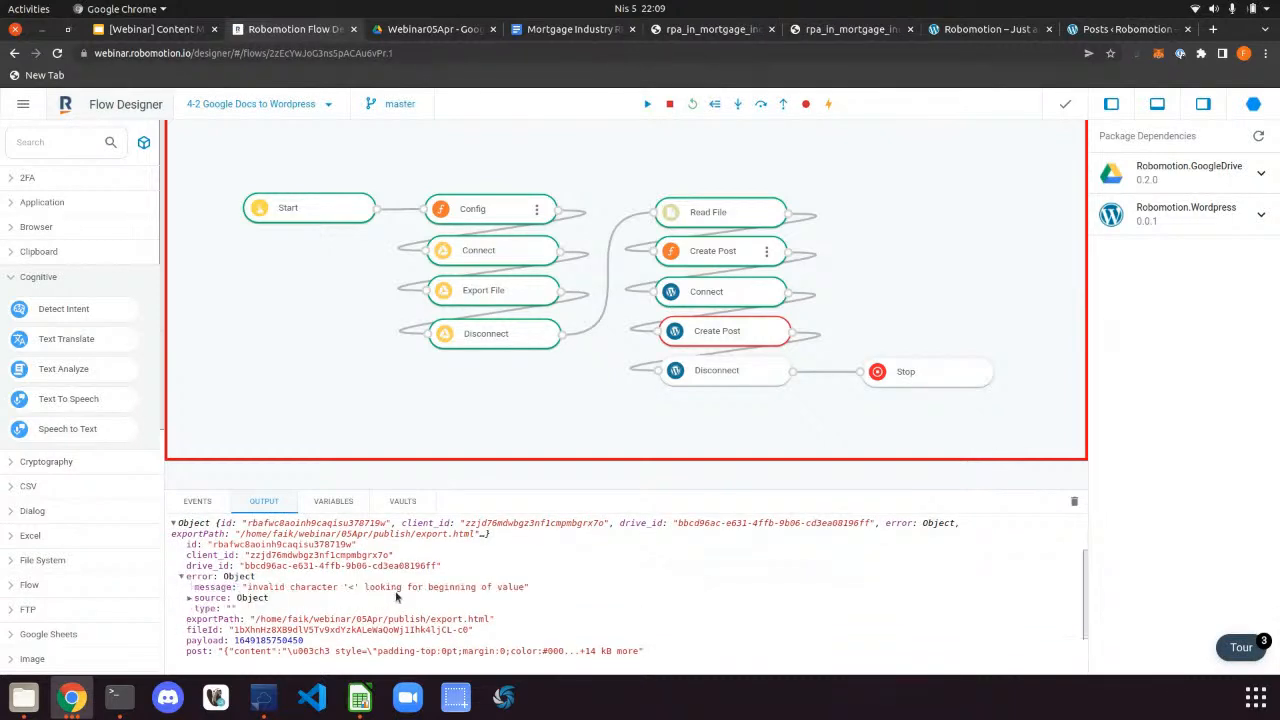
scroll(276, 622, down, 1)
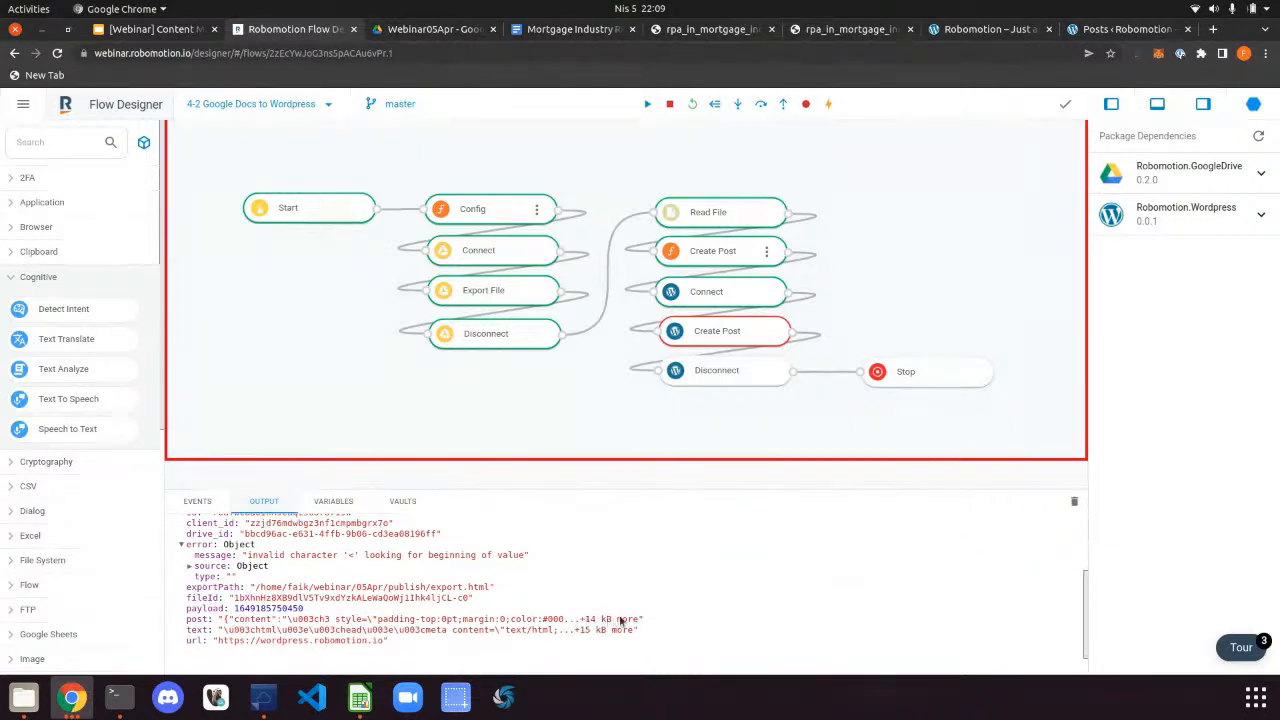
click(24, 697)
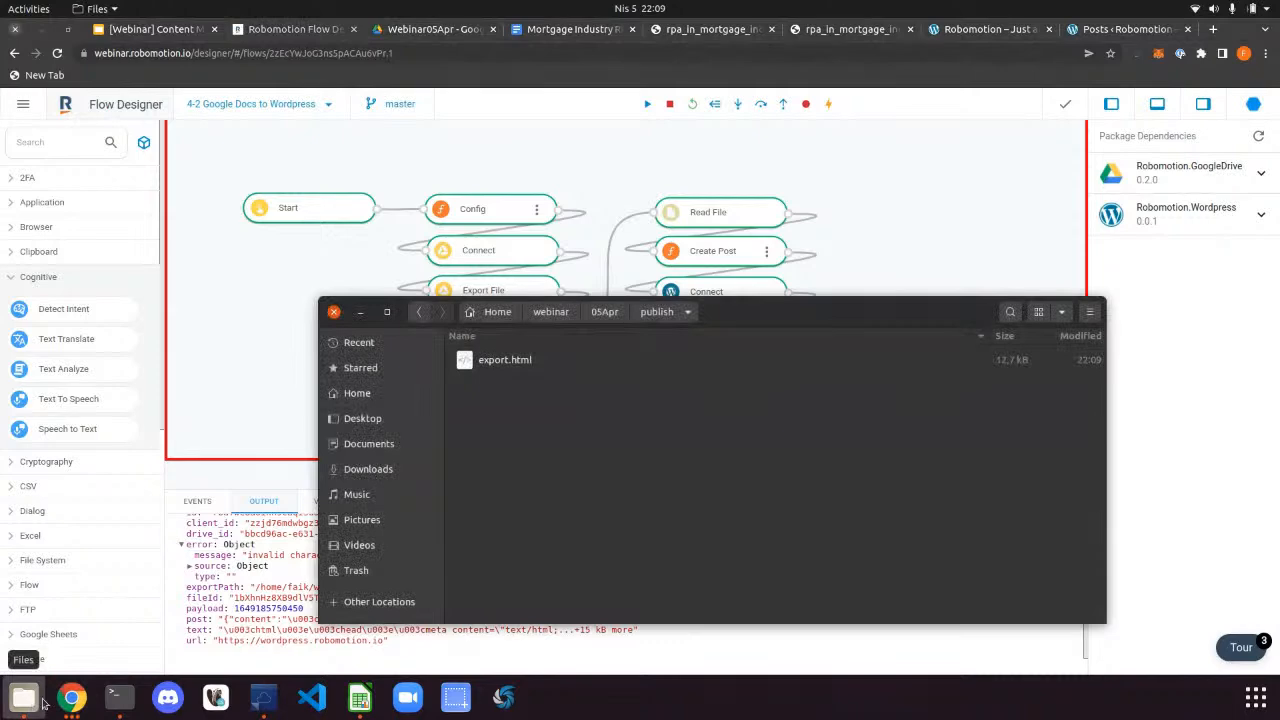
Open export.html from the publish folder in the browser, then close it
click(527, 361)
double_click(527, 361)
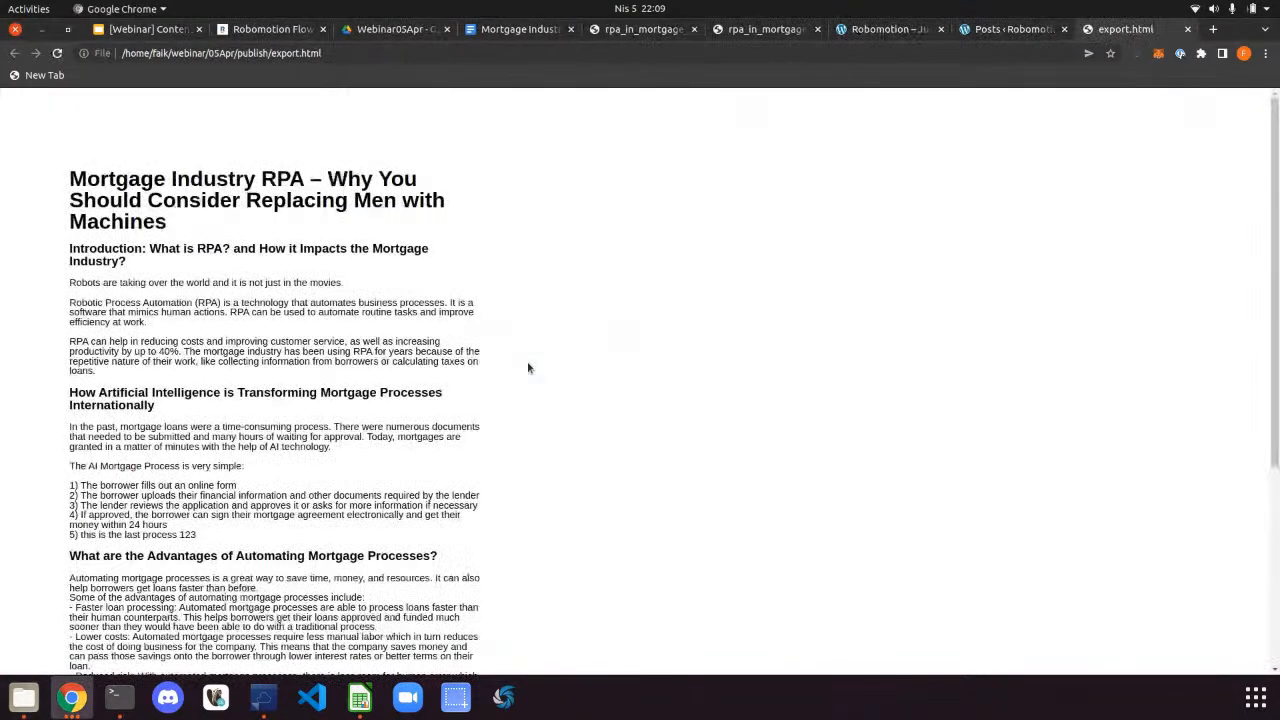
key(ctrl+w)
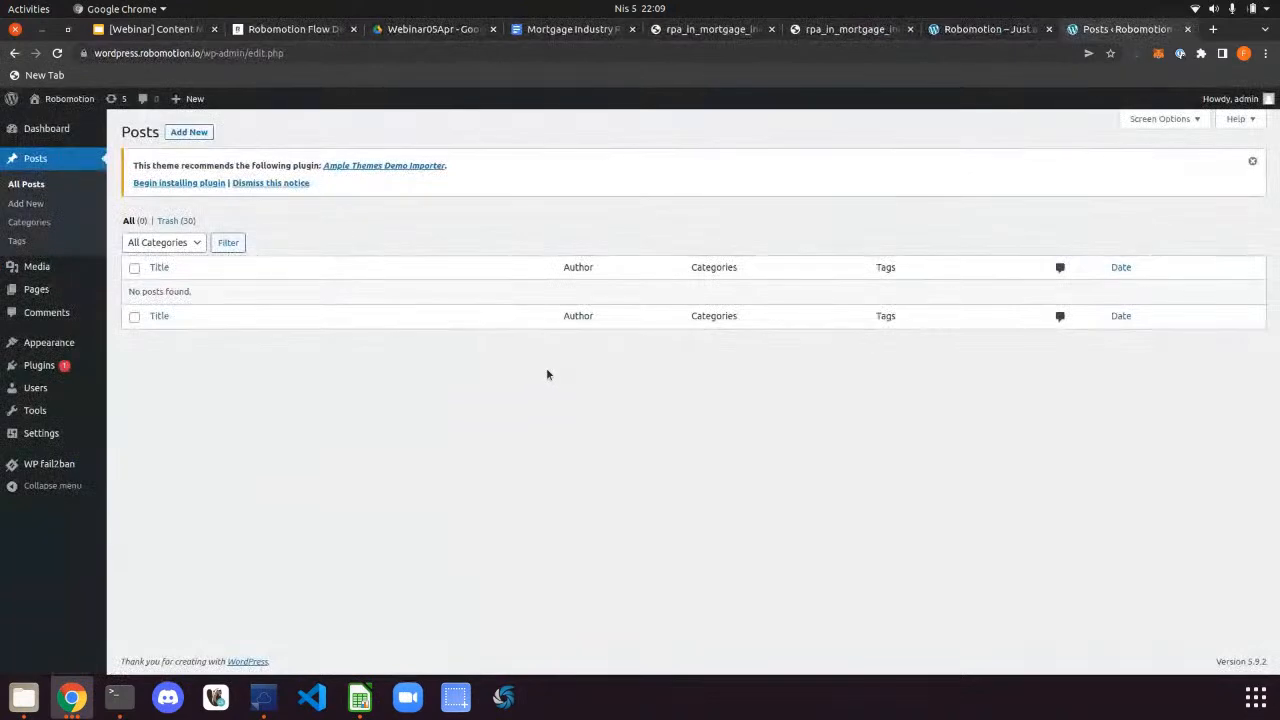
click(24, 697)
right_click(499, 372)
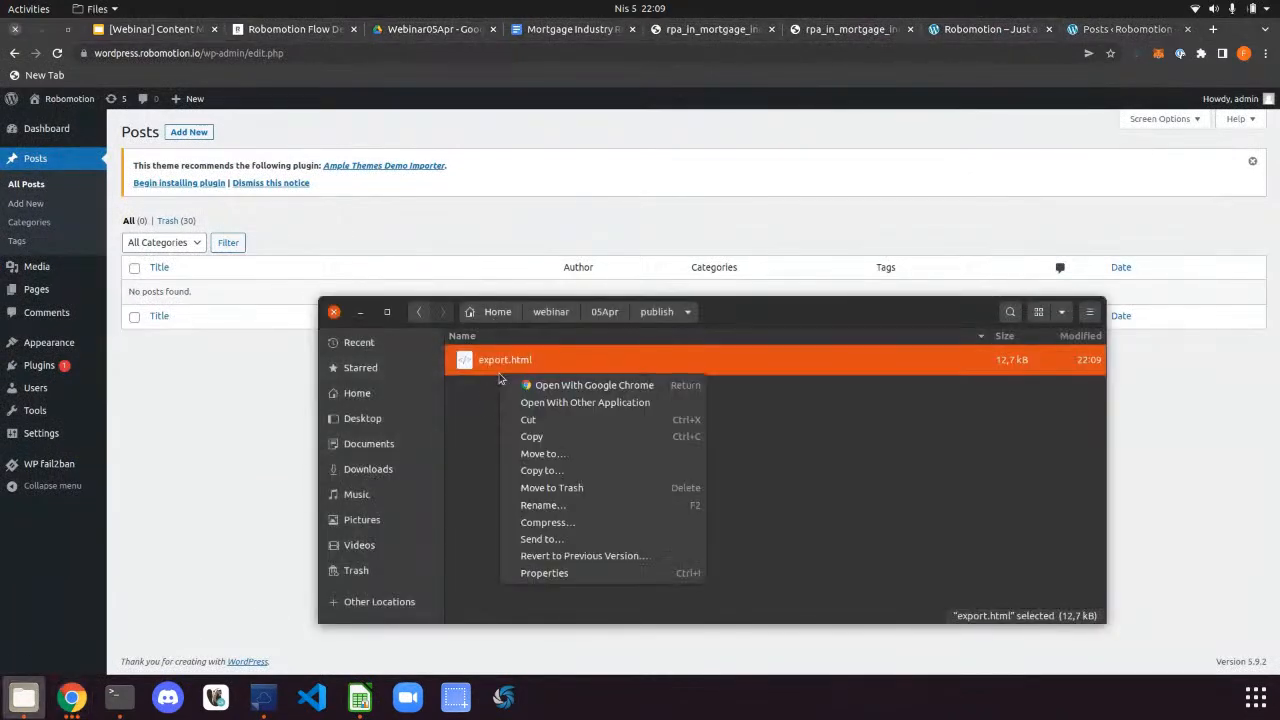
In the terminal, go up to 05Apr and into the publish folder
click(127, 710)
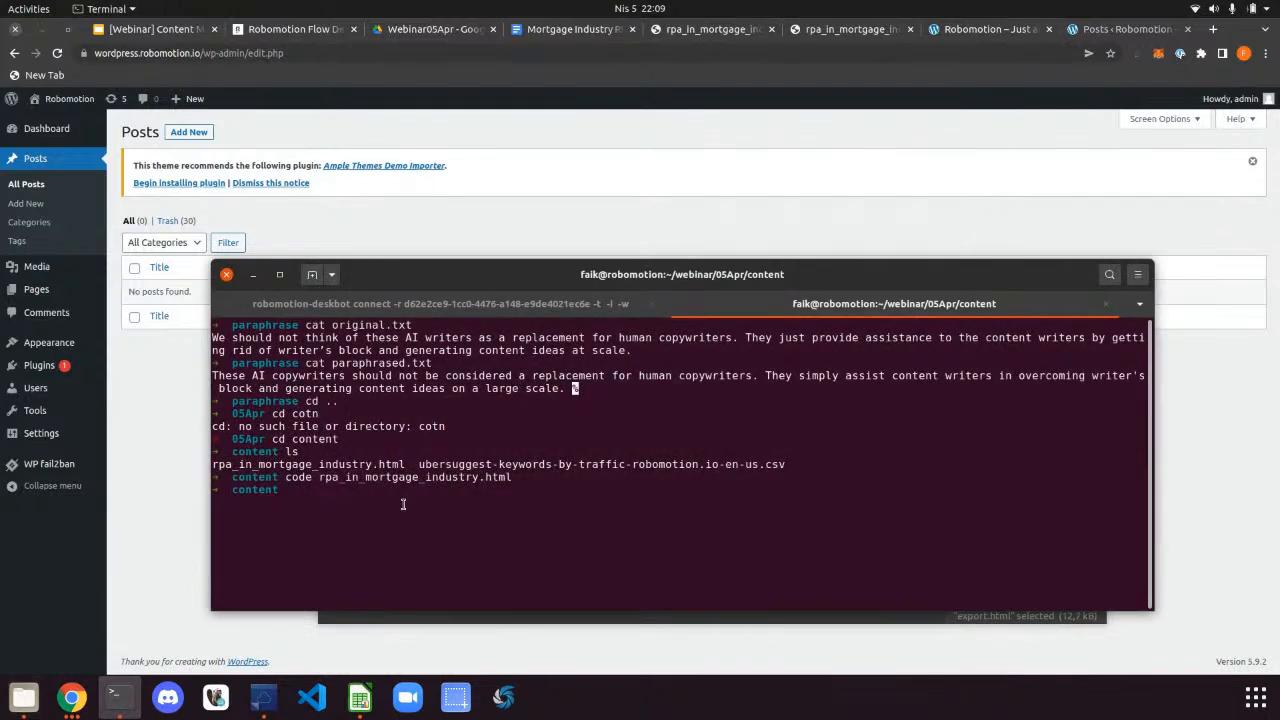
text(cd ..)
key(Return)
text(cd publish/b)
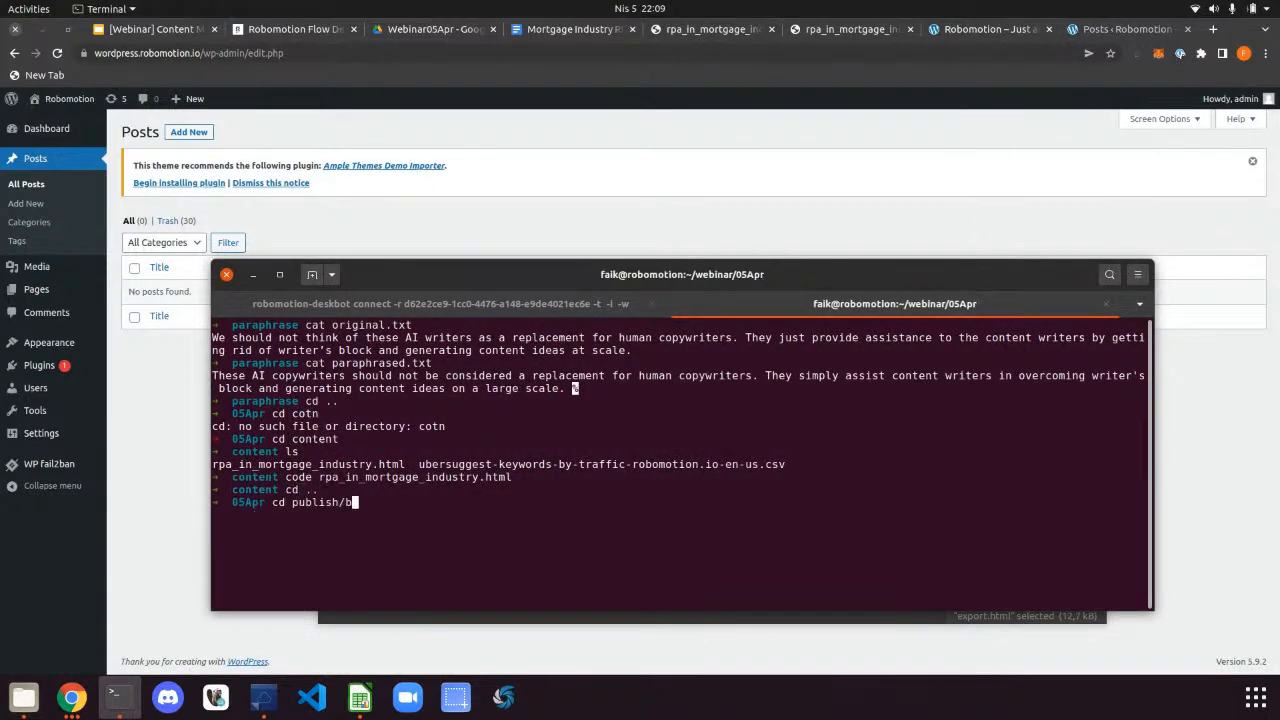
key(Return)
key(Up)
key(BackSpace)
key(Return)
List the publish folder and open export.html in VS Code with code
text(ls)
key(Return)
text(code e)
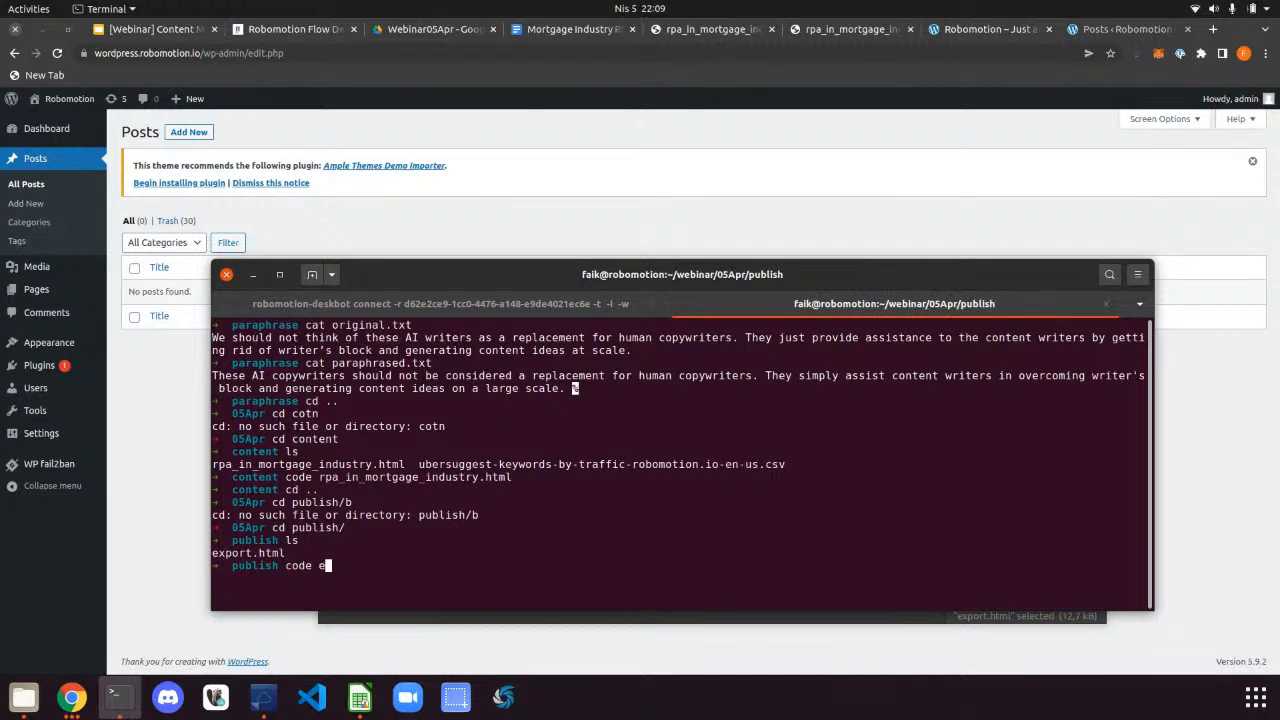
key(Tab)
key(Return)
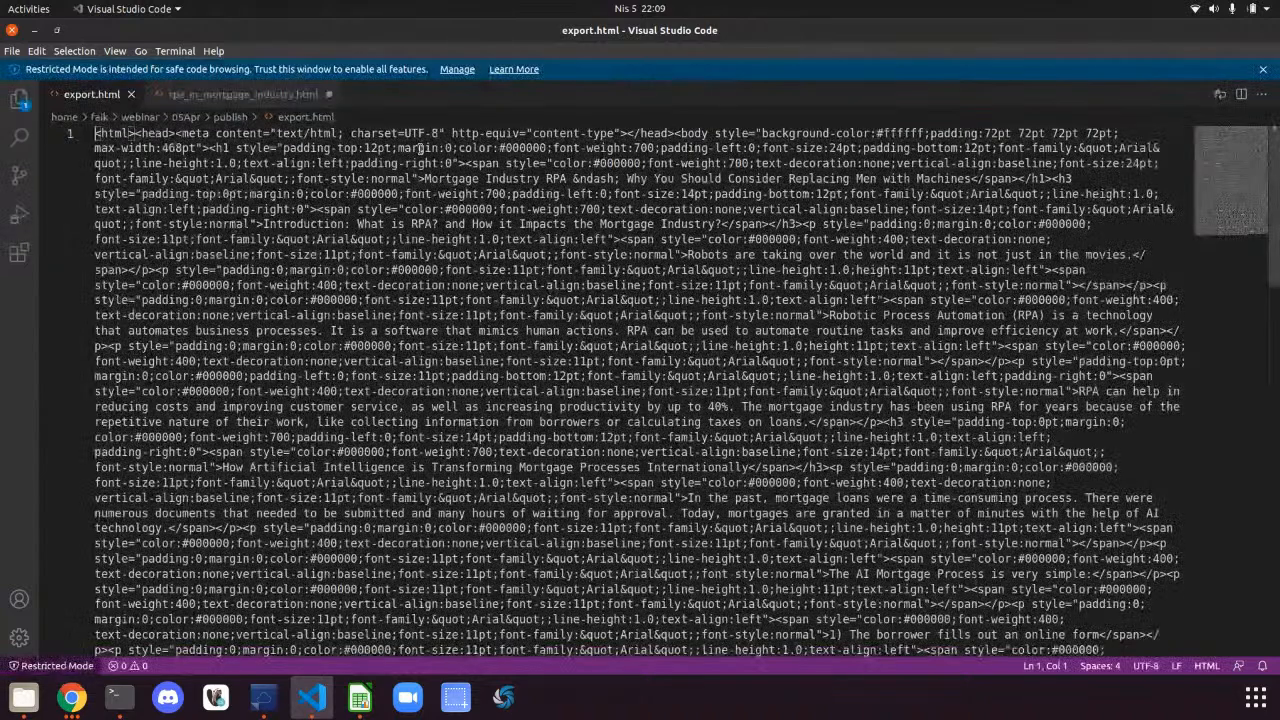
Scroll through the export.html markup in VS Code, then bring Chrome's WordPress Posts list forward
scroll(832, 352, down, 3)
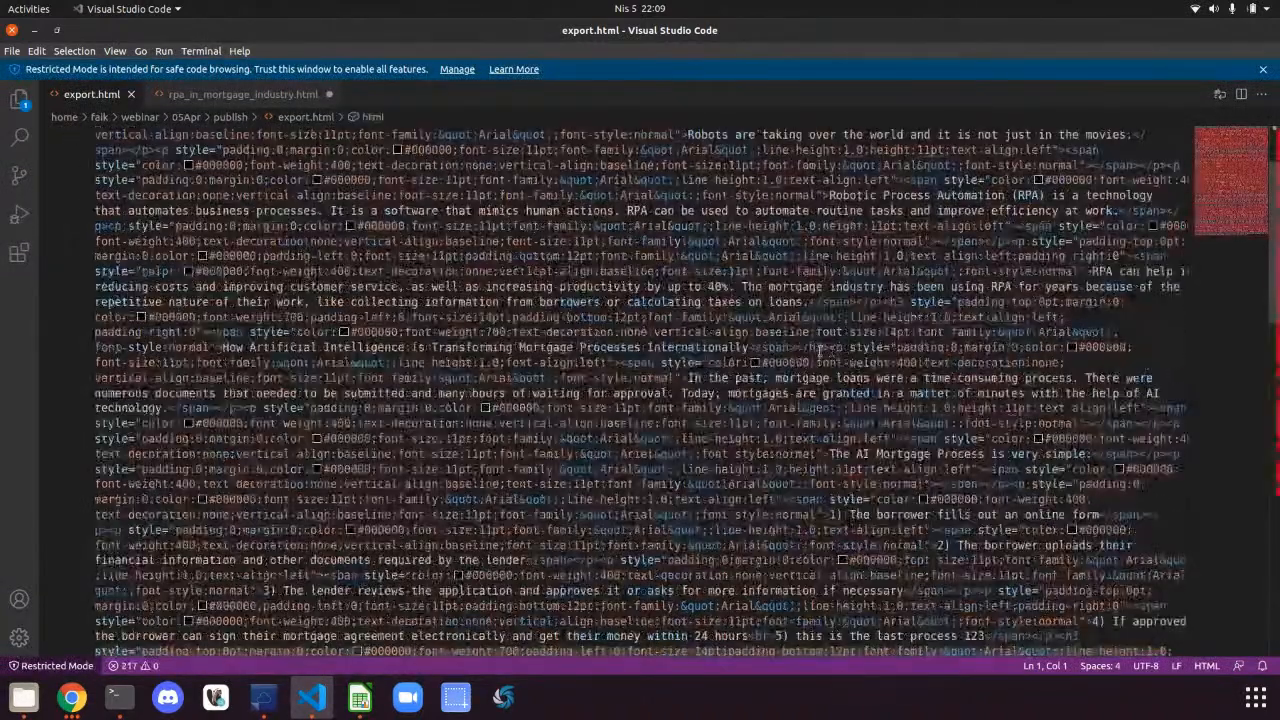
scroll(521, 354, up, 3)
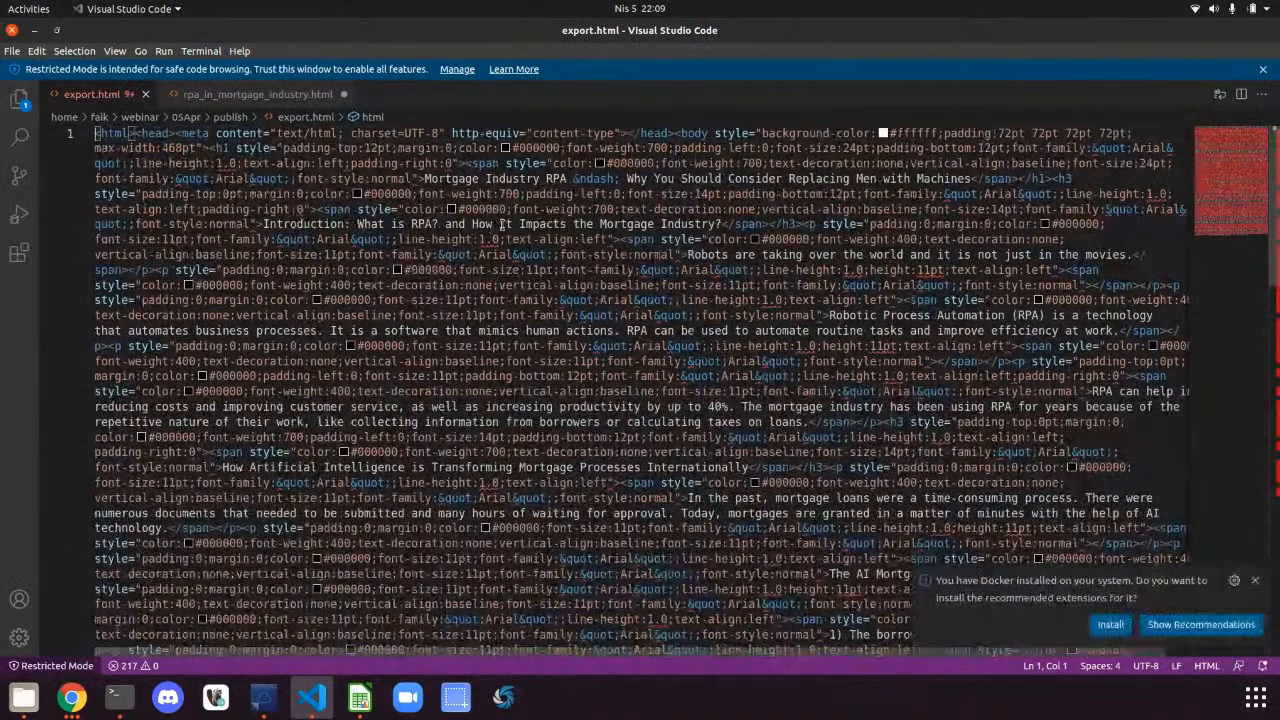
scroll(740, 298, down, 8)
scroll(740, 298, down, 4)
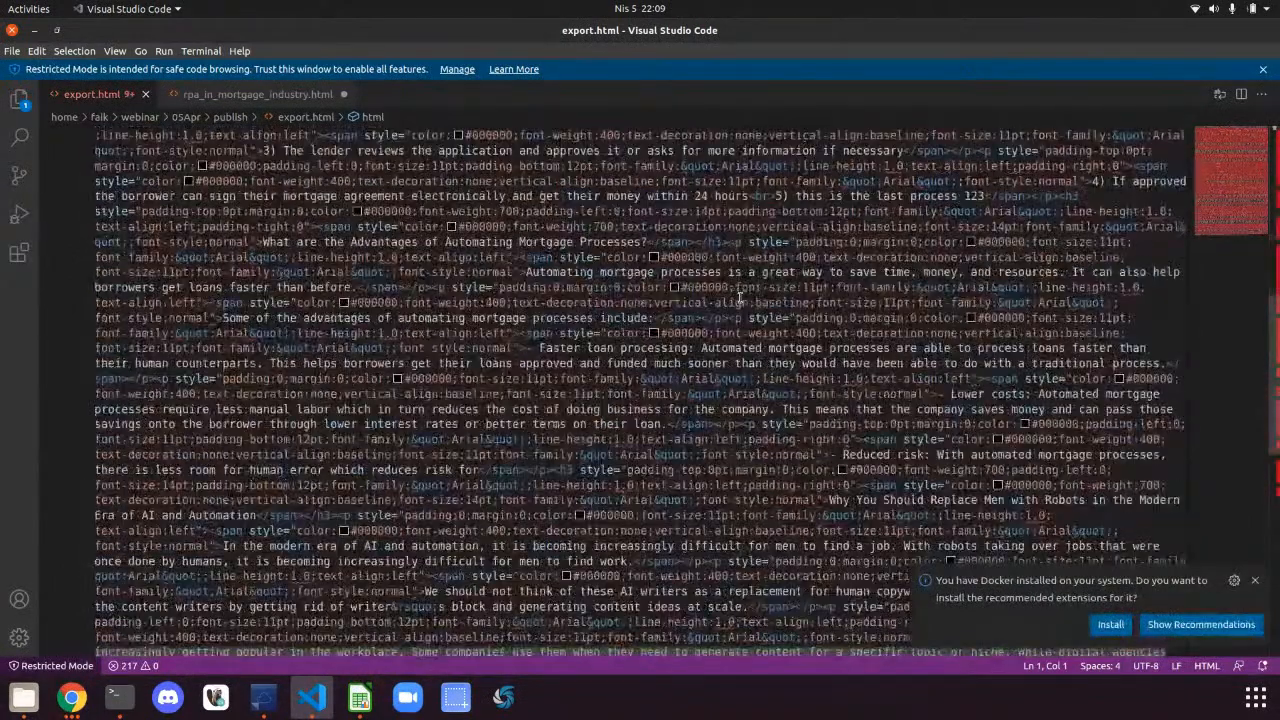
click(740, 300)
key(alt+Tab)
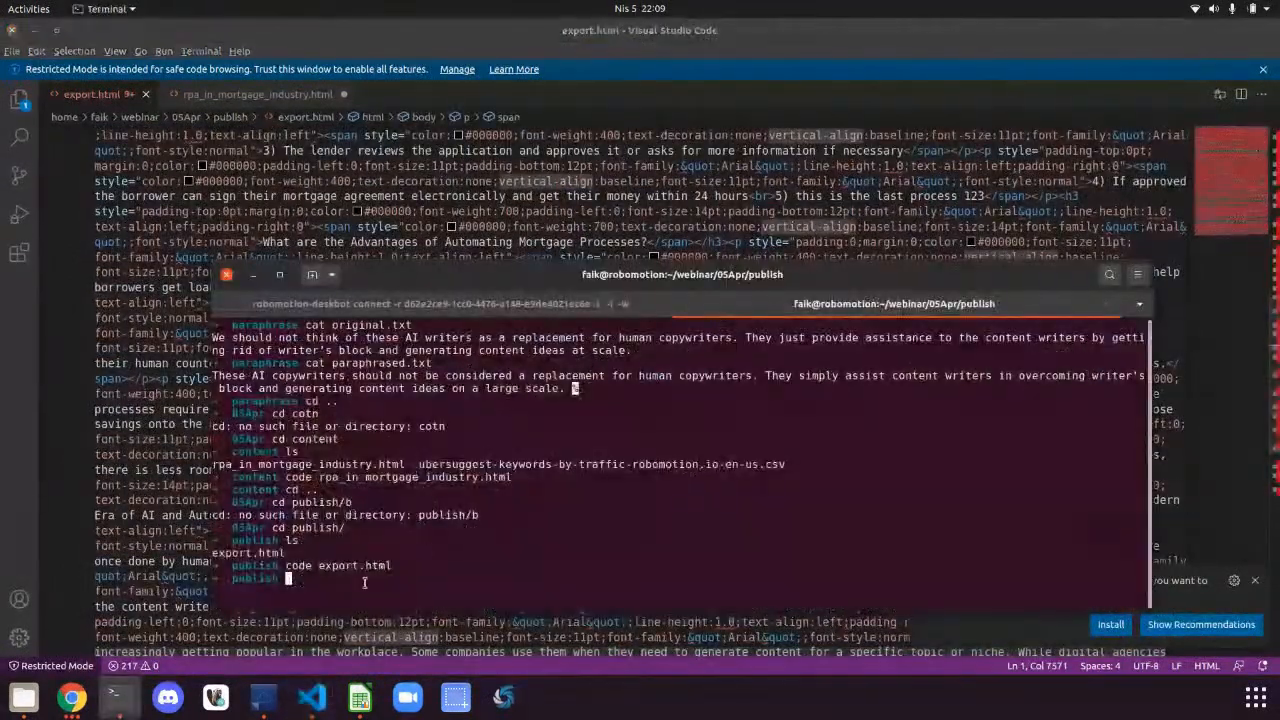
click(76, 699)
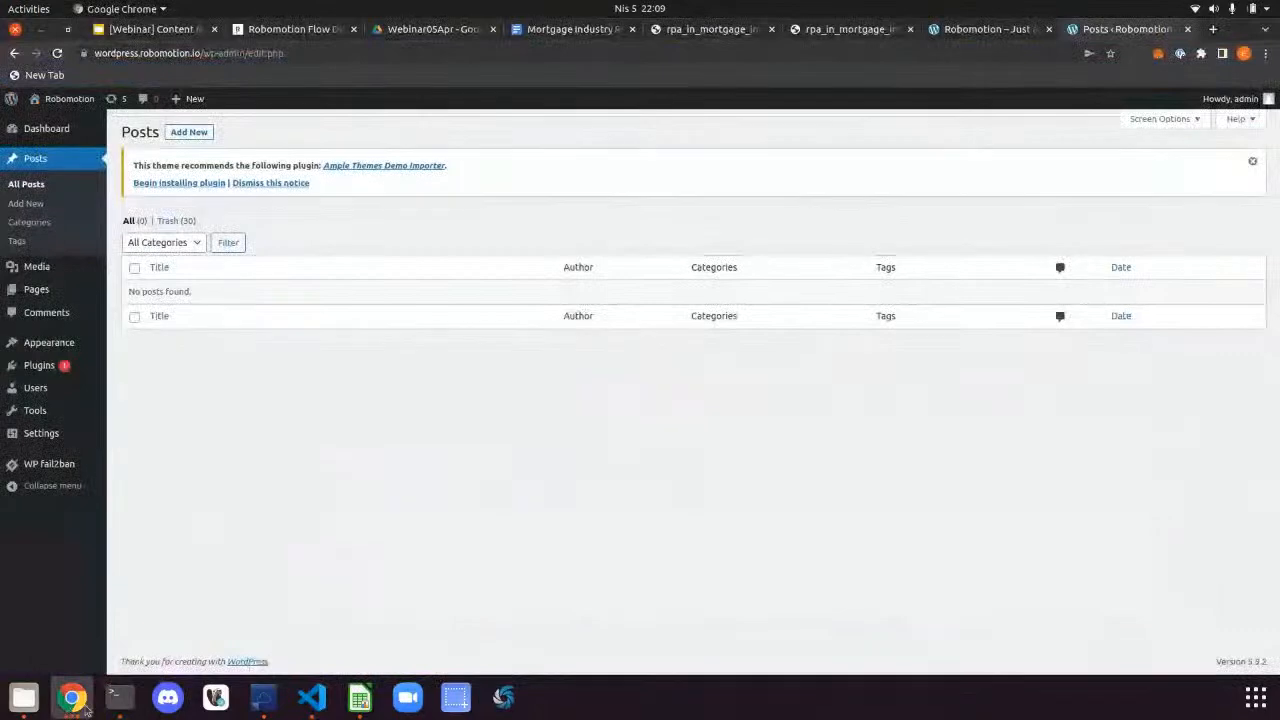
Back in Robomotion, read the invalid character '<' error message in the Output panel
click(277, 36)
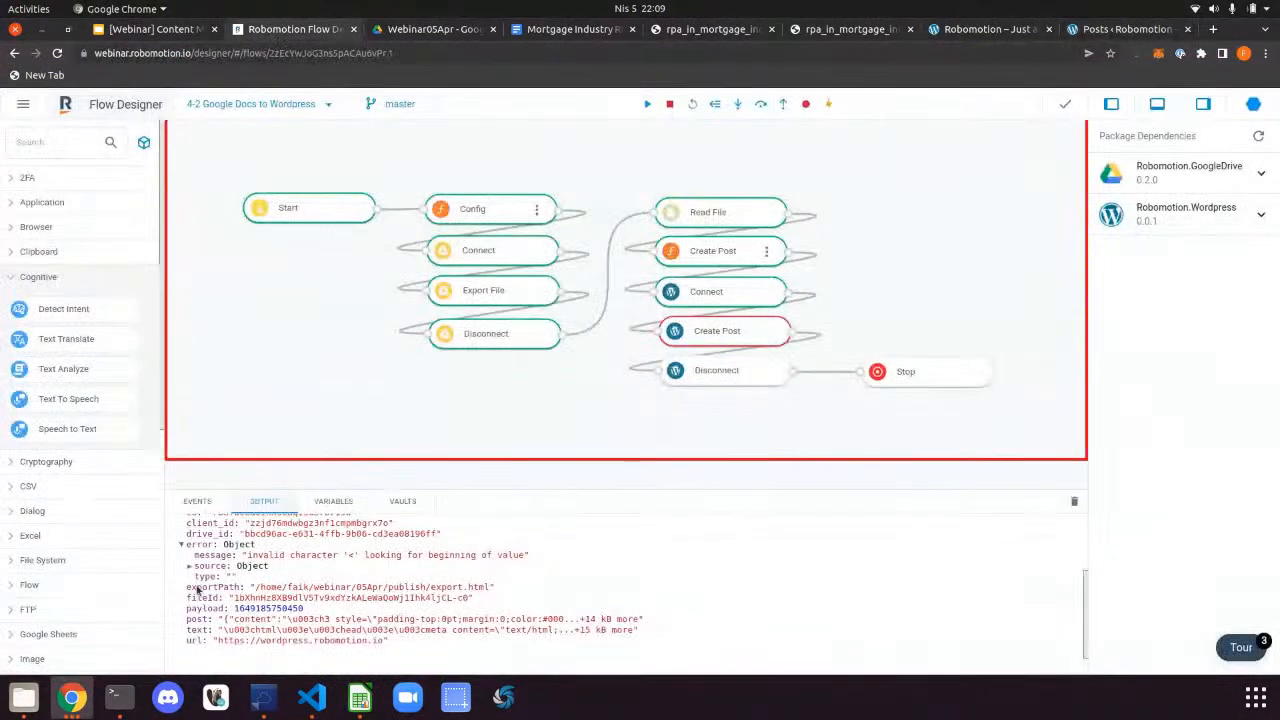
drag(375, 555, 518, 558)
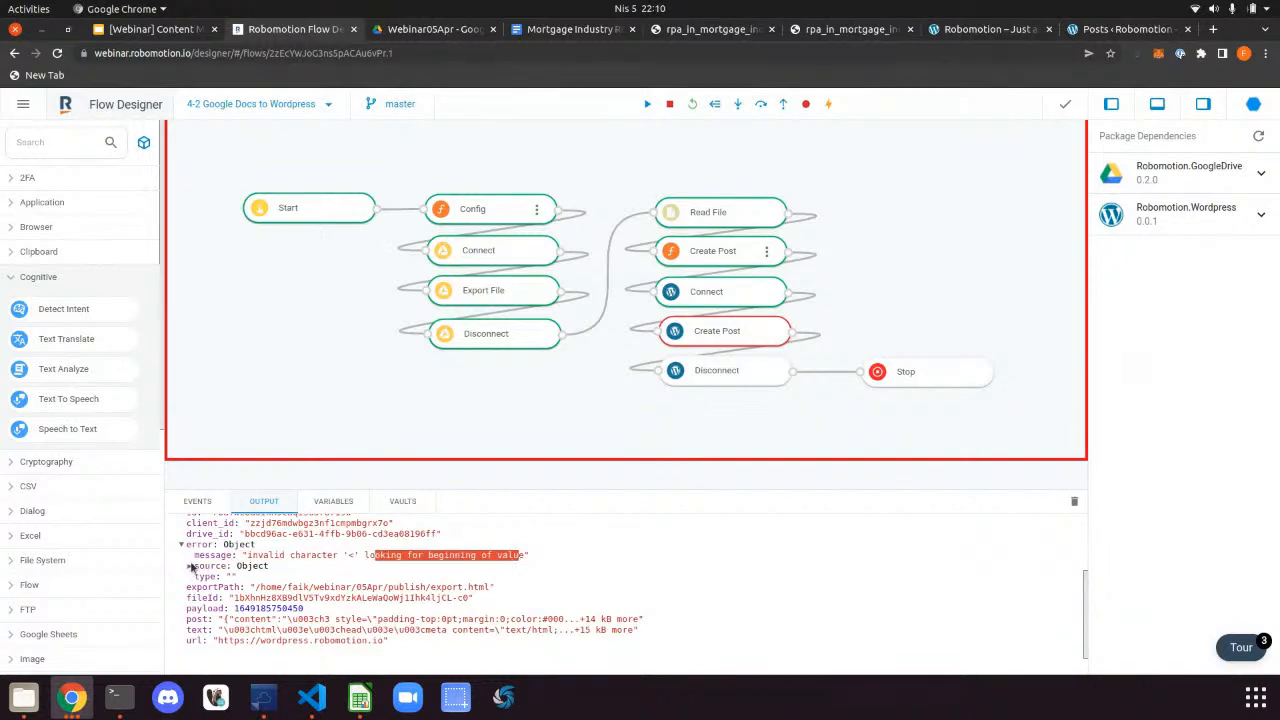
click(238, 551)
scroll(282, 549, up, 2)
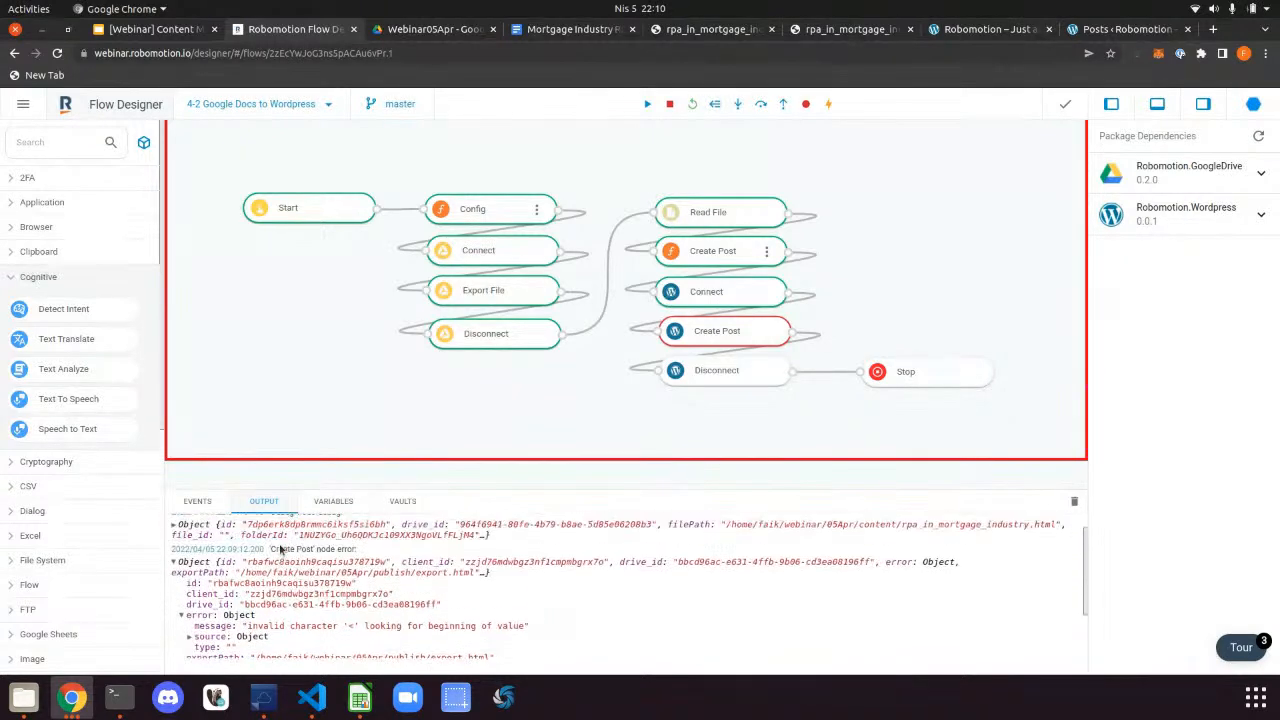
click(174, 562)
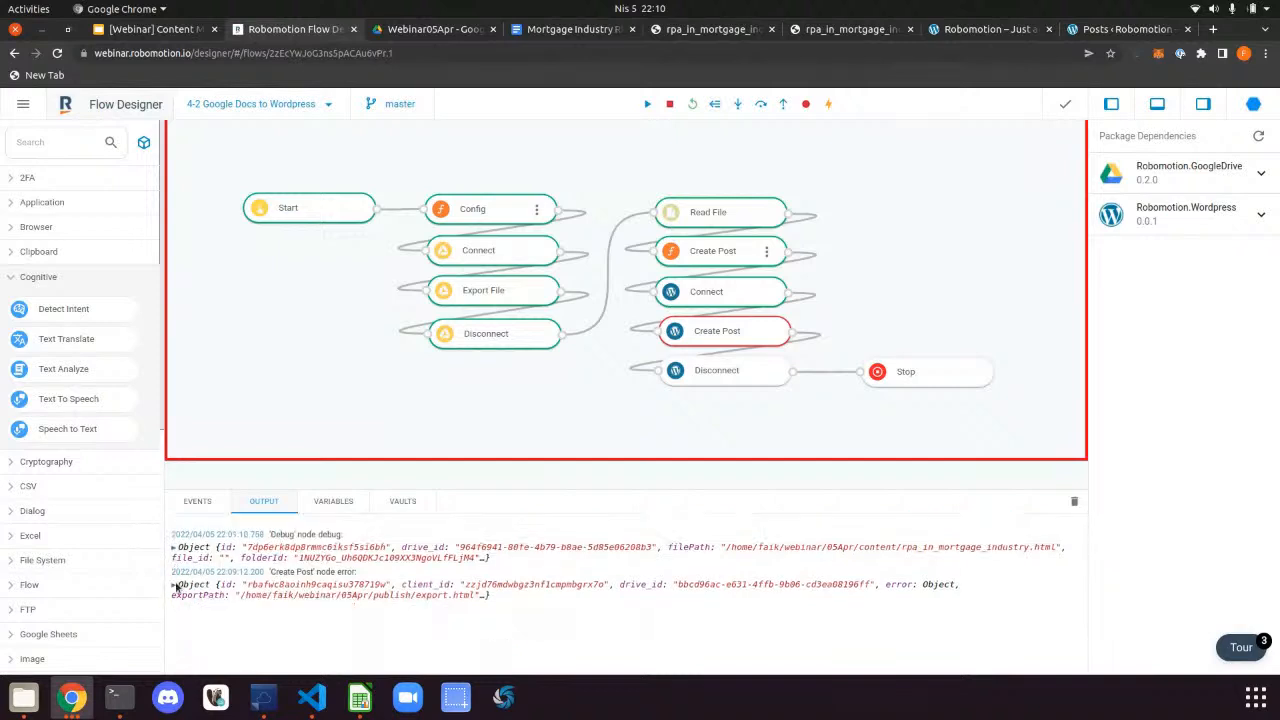
Expand the Create Post error, inspect the raw HTML post value, and open the function's code
click(174, 587)
scroll(330, 596, down, 3)
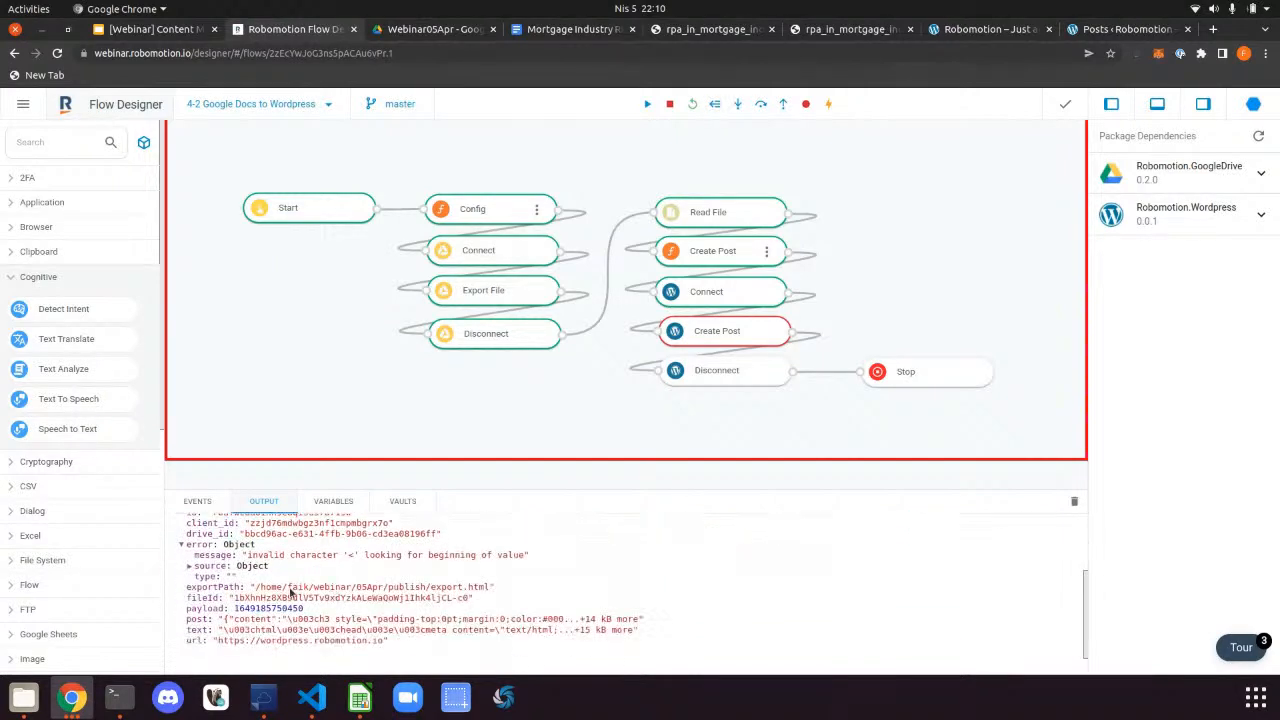
drag(238, 621, 645, 620)
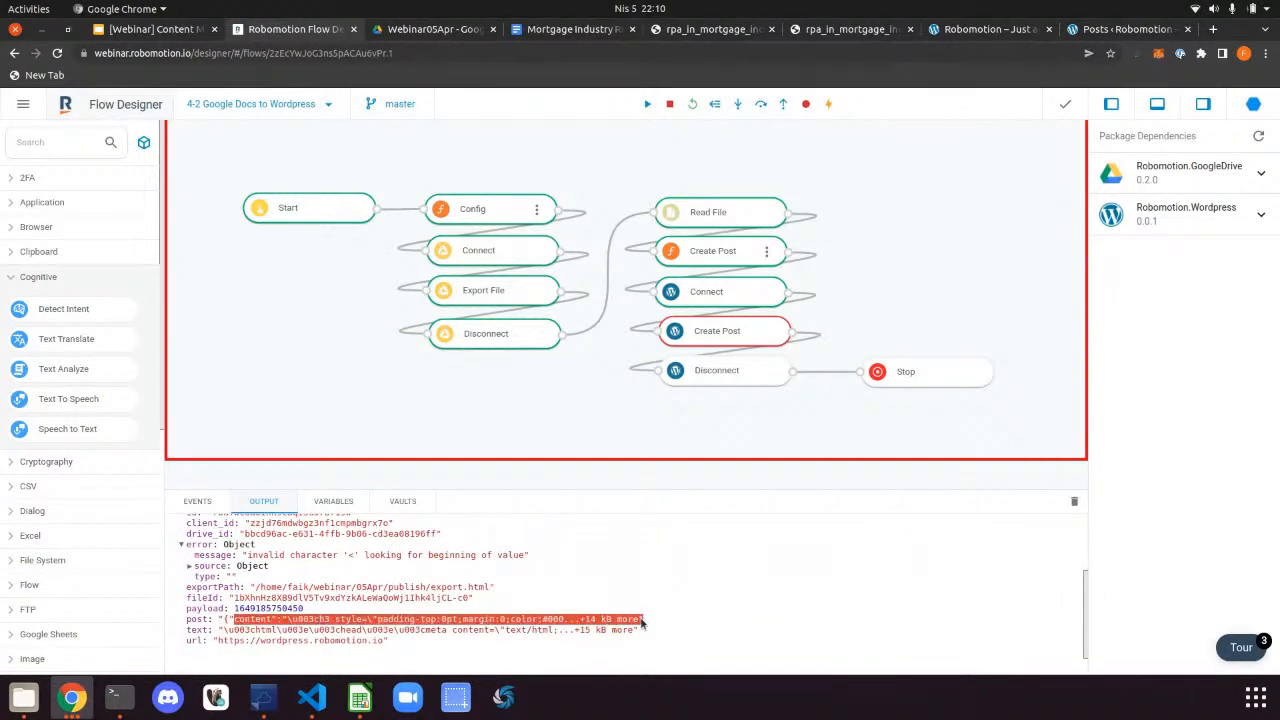
drag(241, 630, 496, 632)
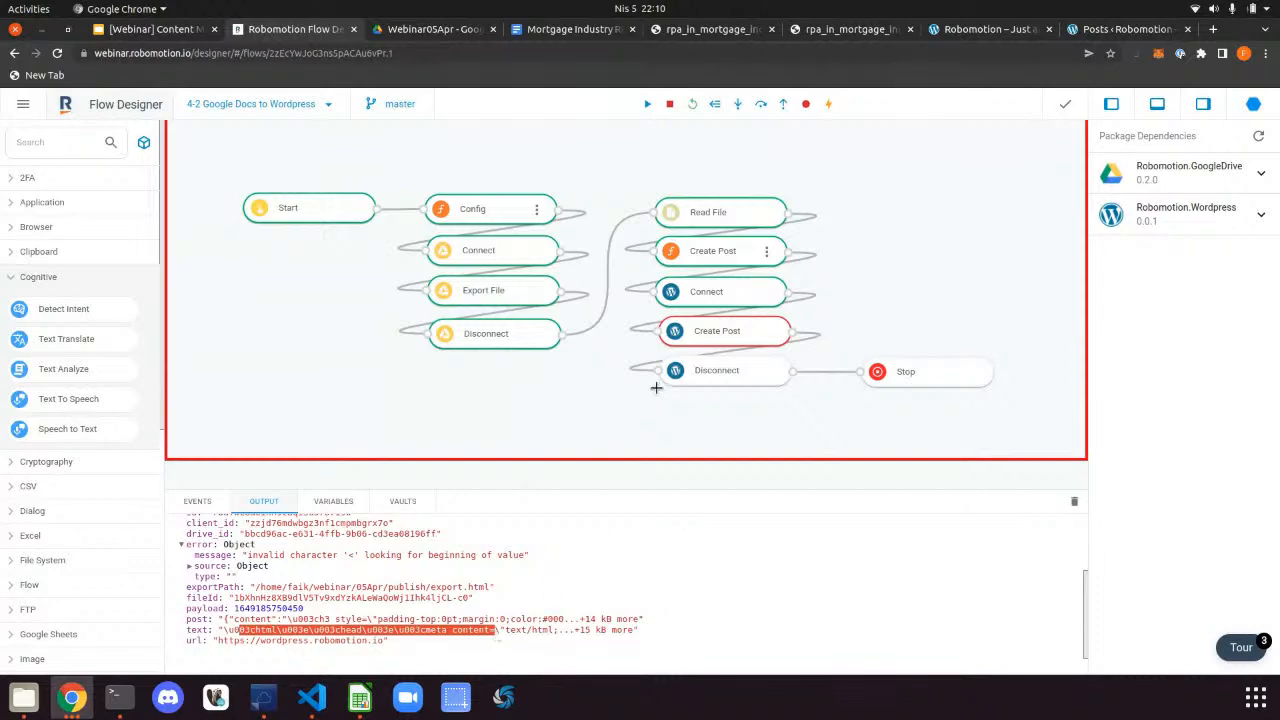
double_click(768, 254)
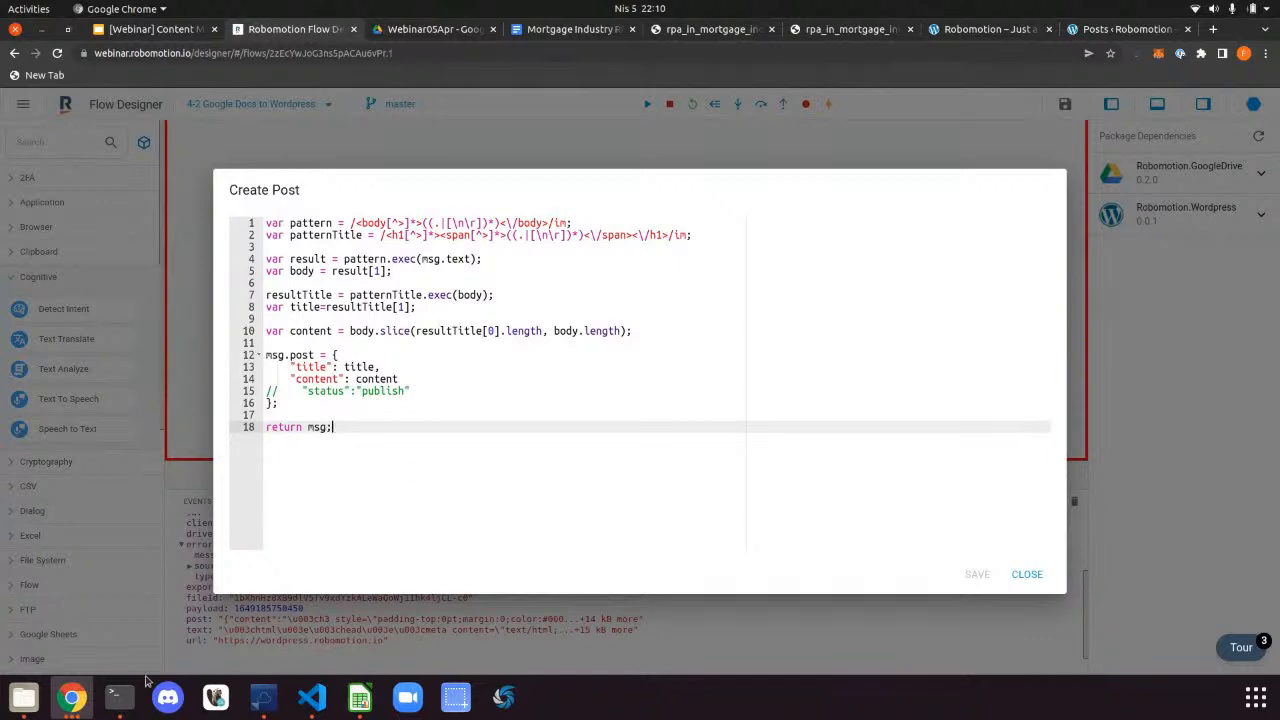
Open export.html in Chrome and launch the developer tools inspector
click(30, 700)
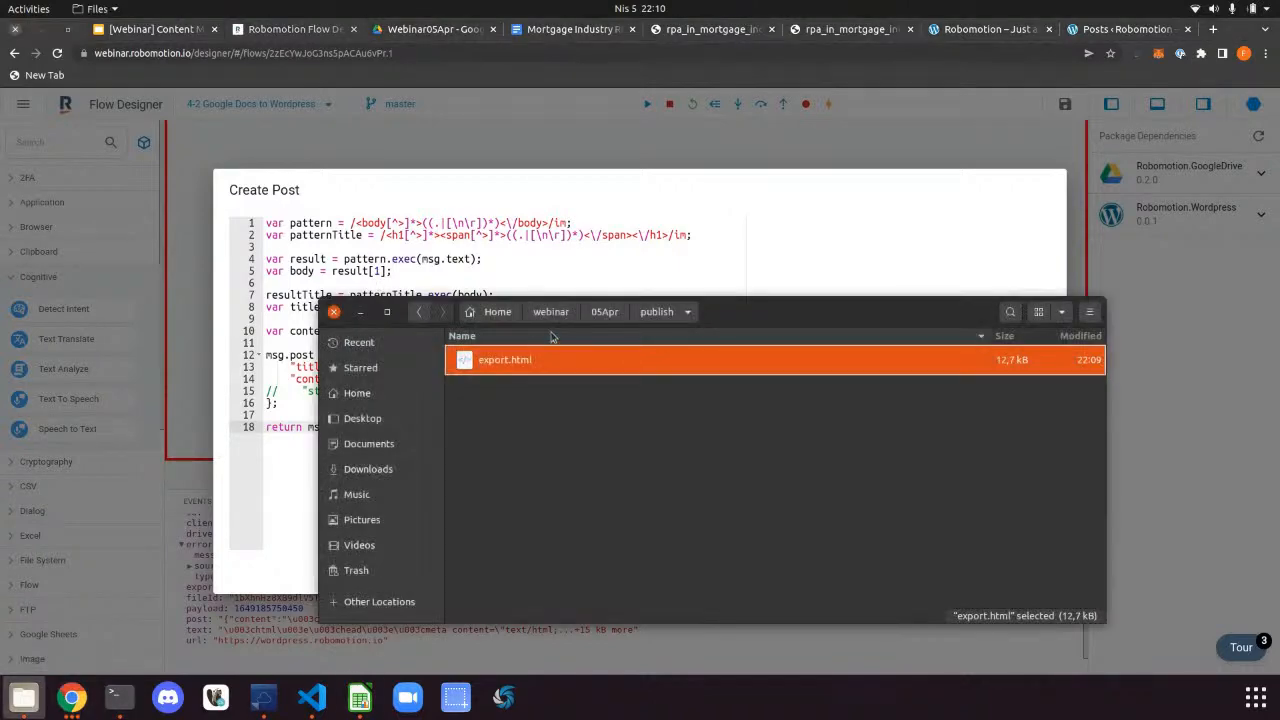
double_click(541, 362)
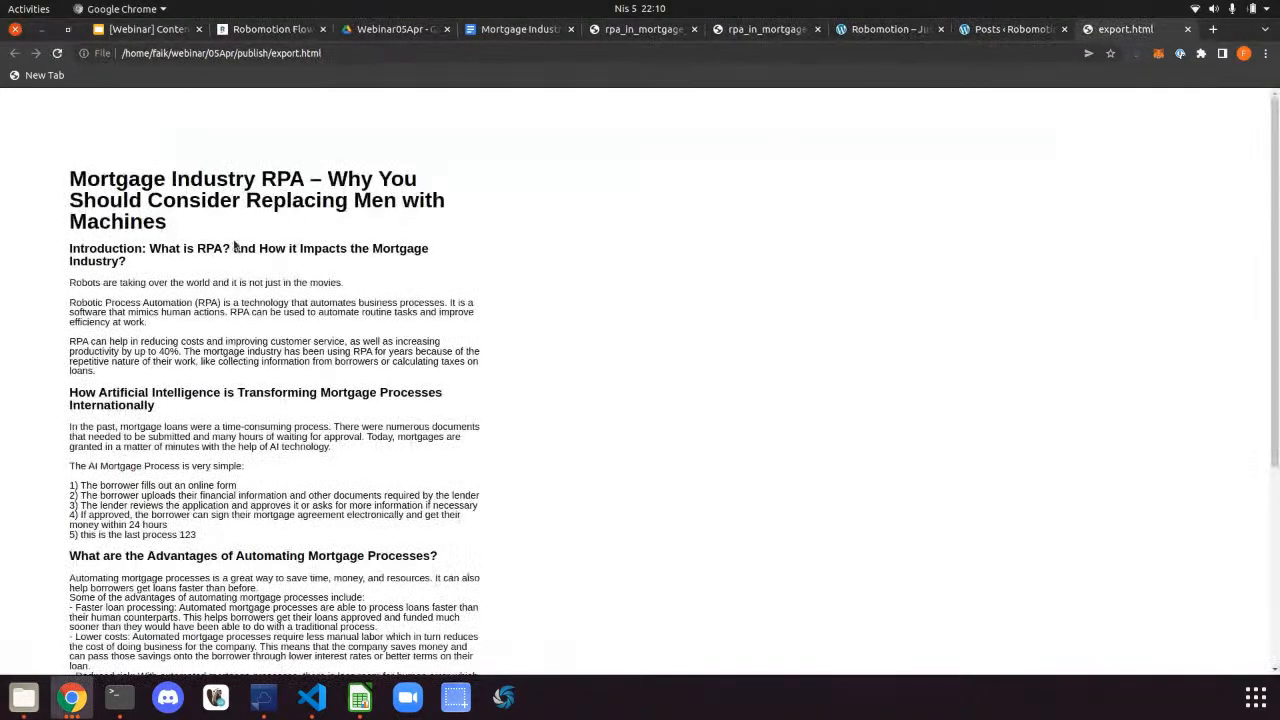
right_click(233, 243)
click(582, 461)
scroll(561, 470, down, 5)
scroll(561, 470, down, 1)
right_click(446, 338)
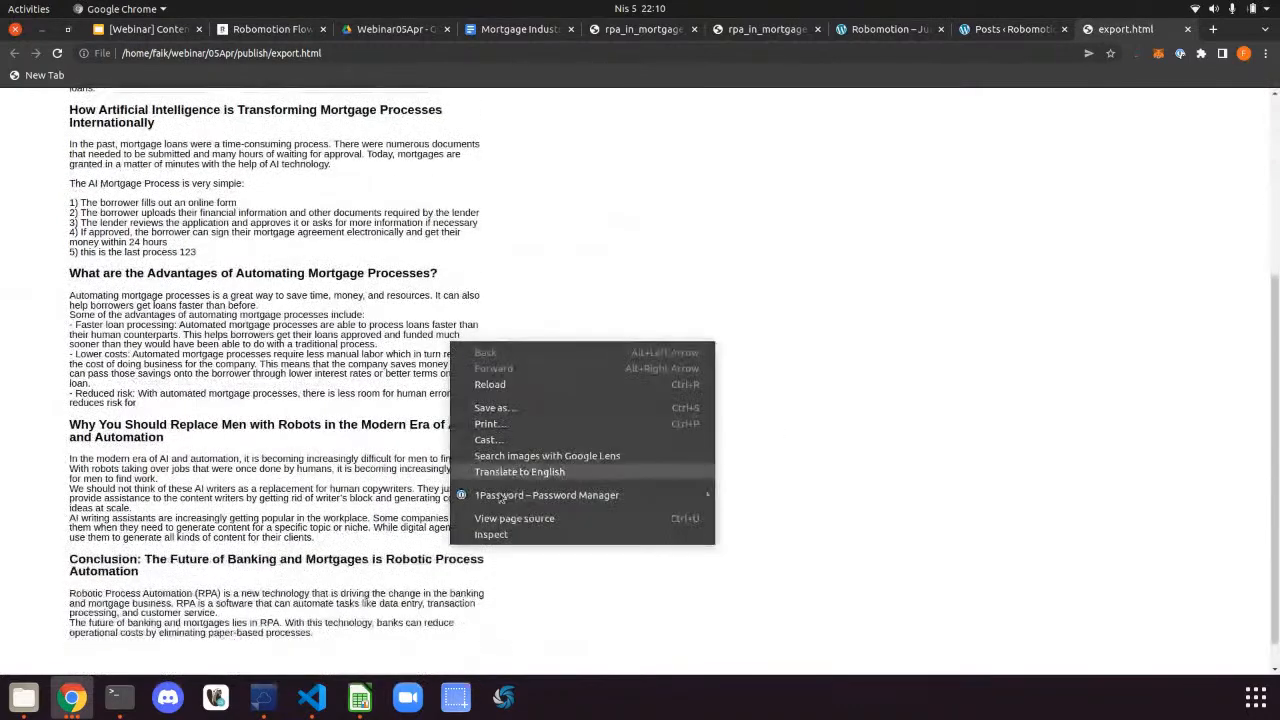
click(490, 531)
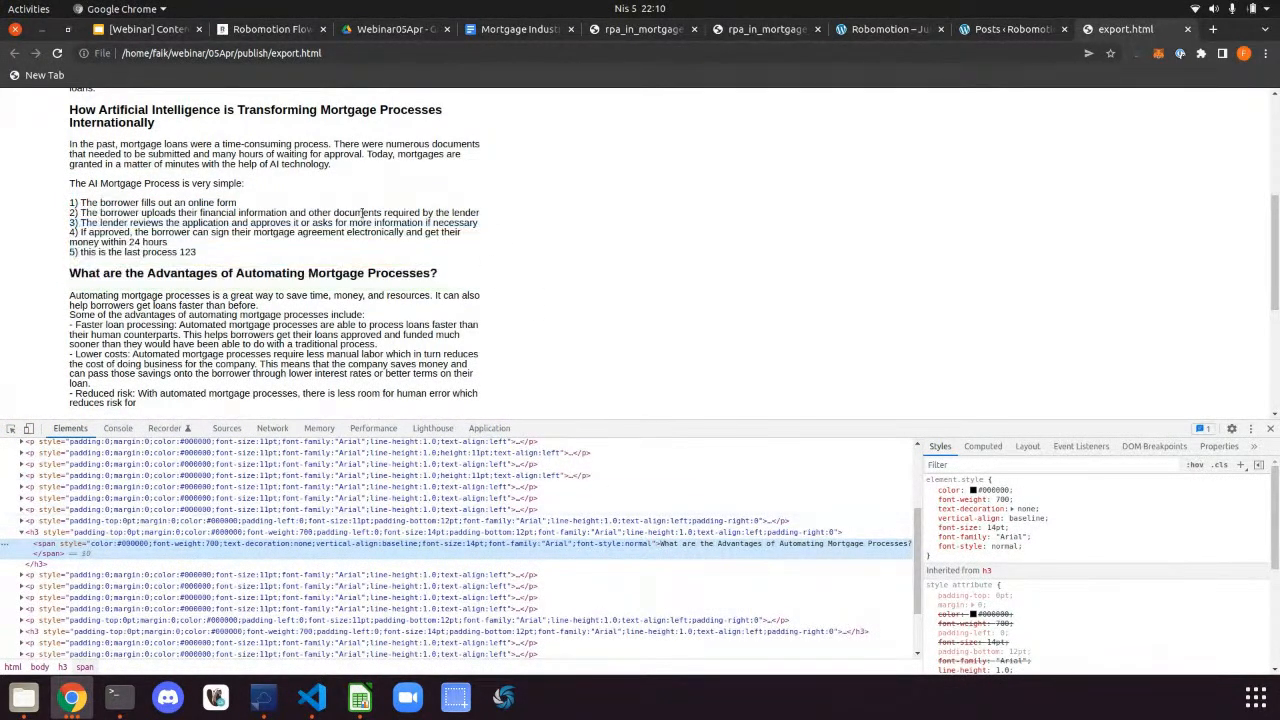
Use the element picker to inspect the article's h1 title heading markup
scroll(362, 213, up, 2)
scroll(110, 487, up, 5)
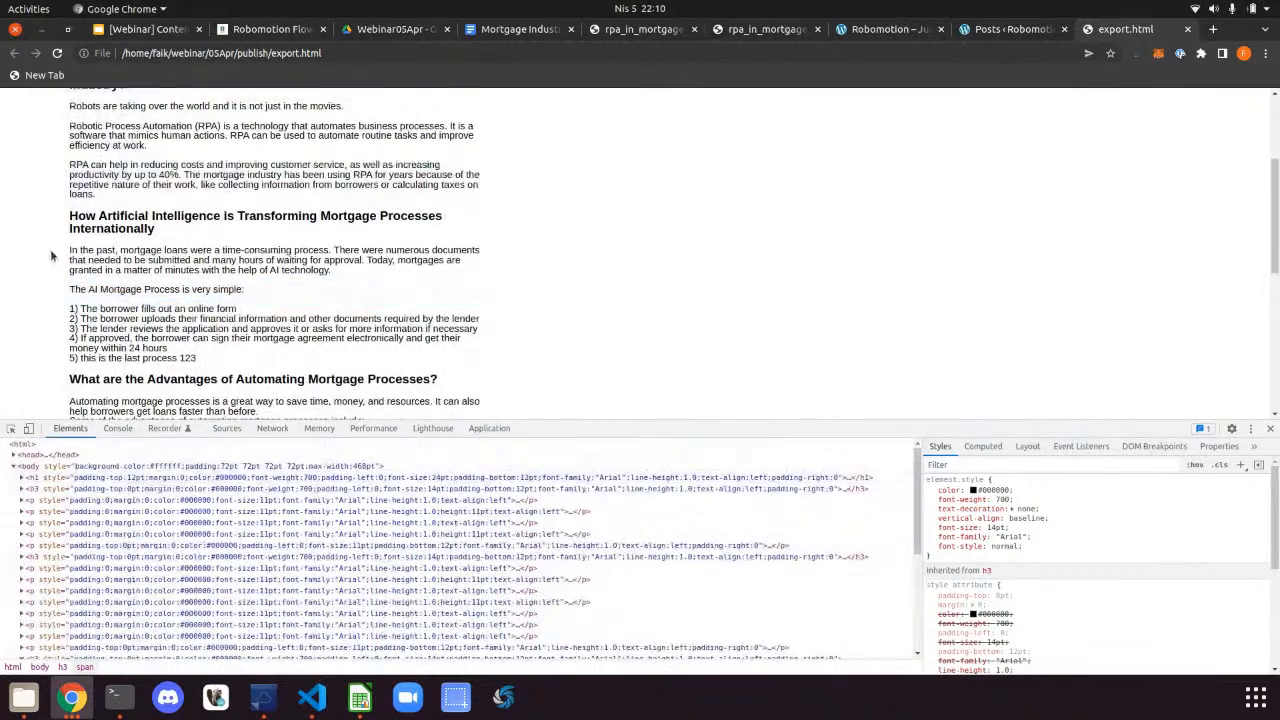
click(11, 428)
scroll(220, 200, up, 3)
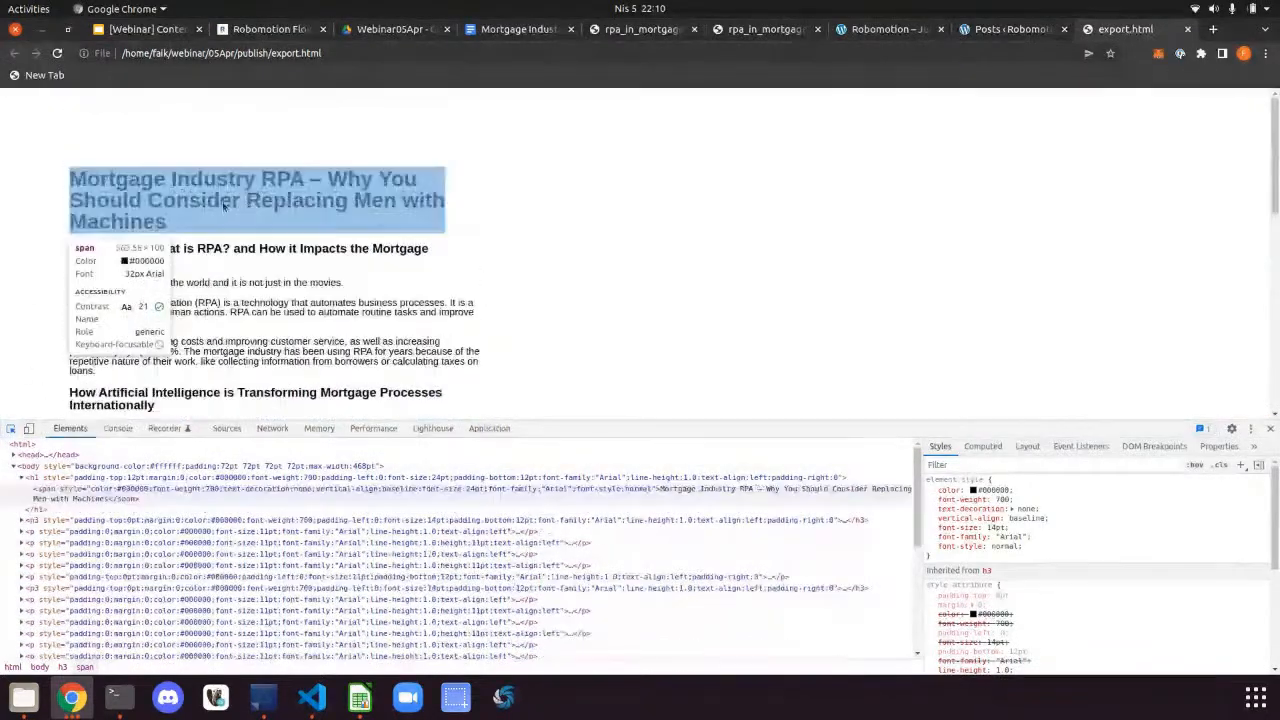
click(224, 205)
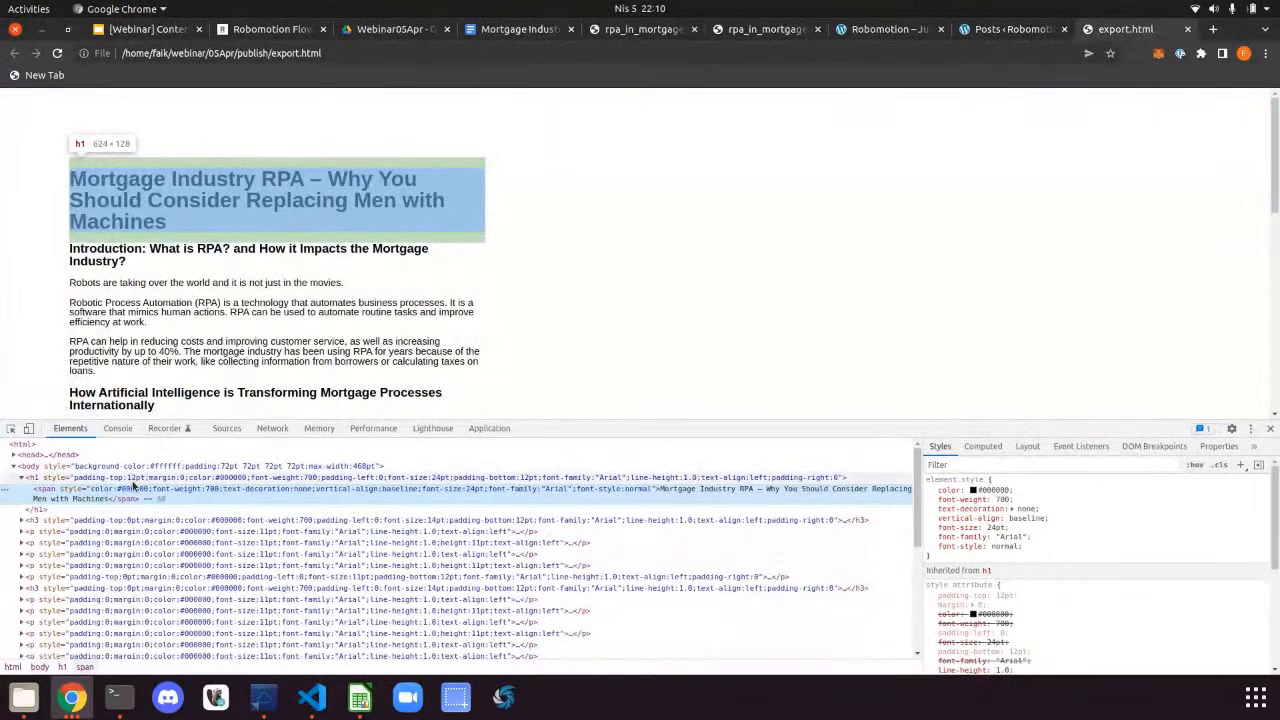
click(268, 33)
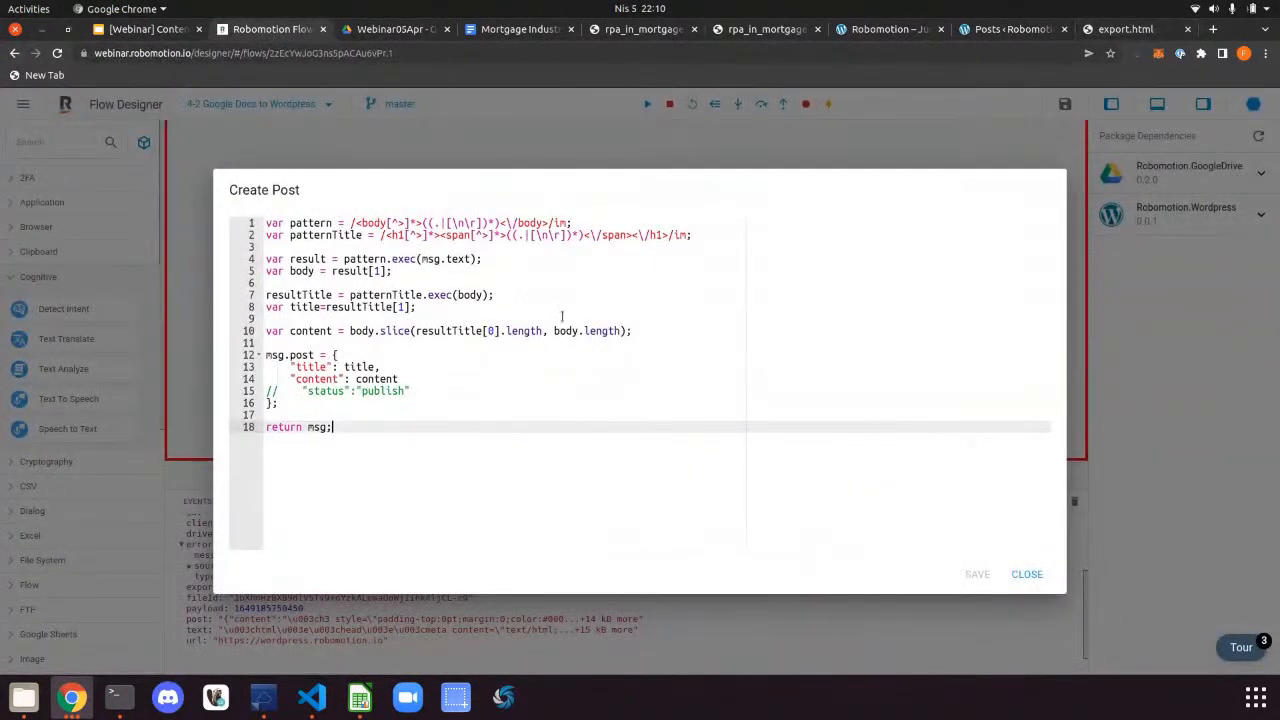
Set the post's content value to "content", save, and rerun the flow
double_click(389, 379)
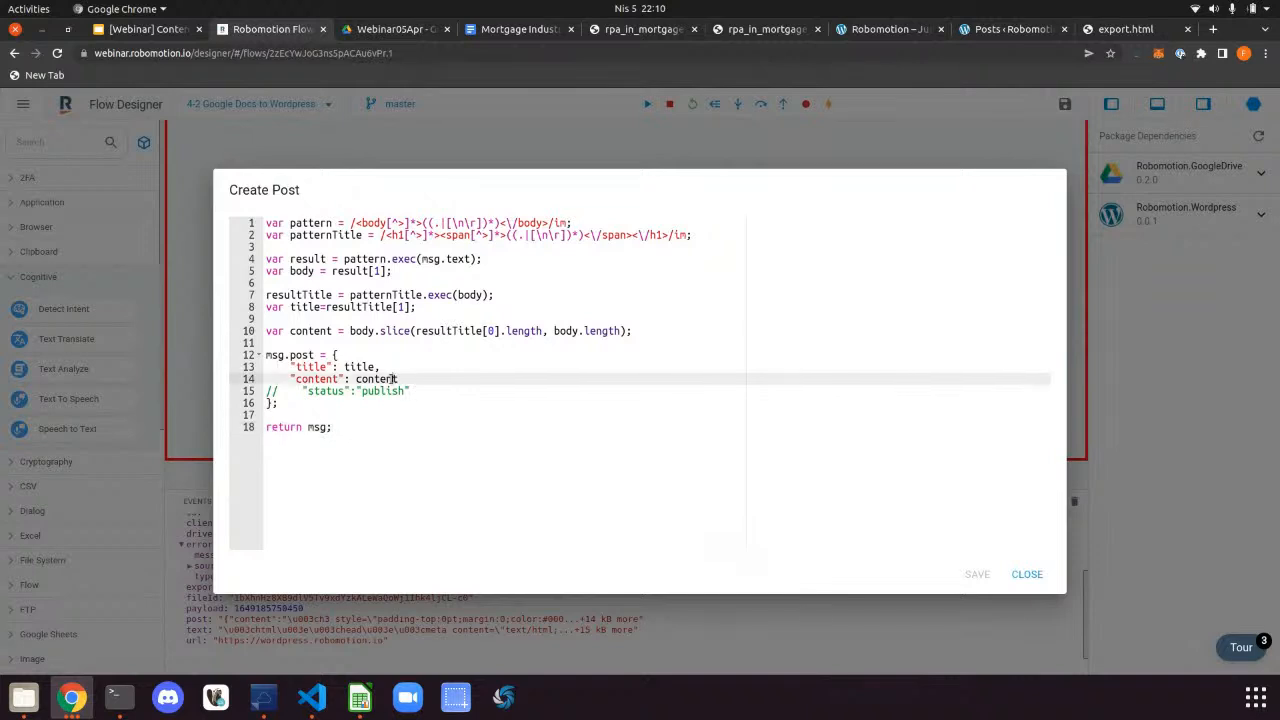
text("content",)
click(976, 573)
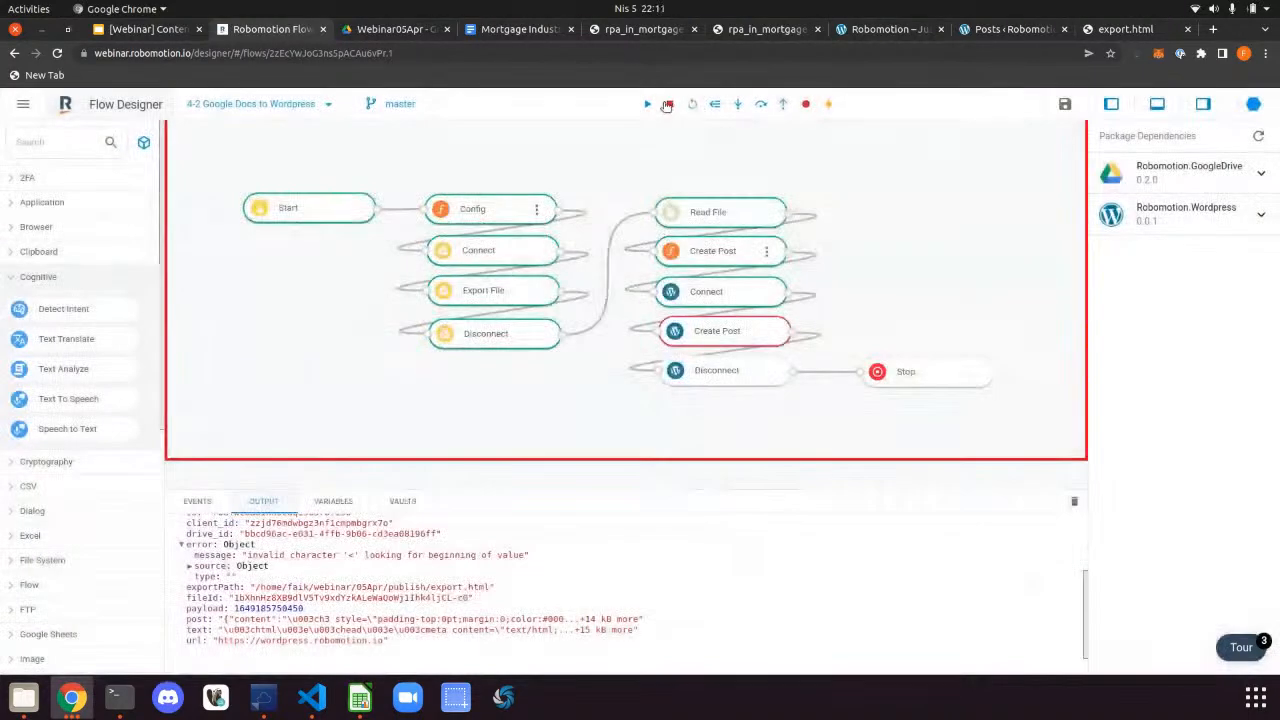
click(667, 104)
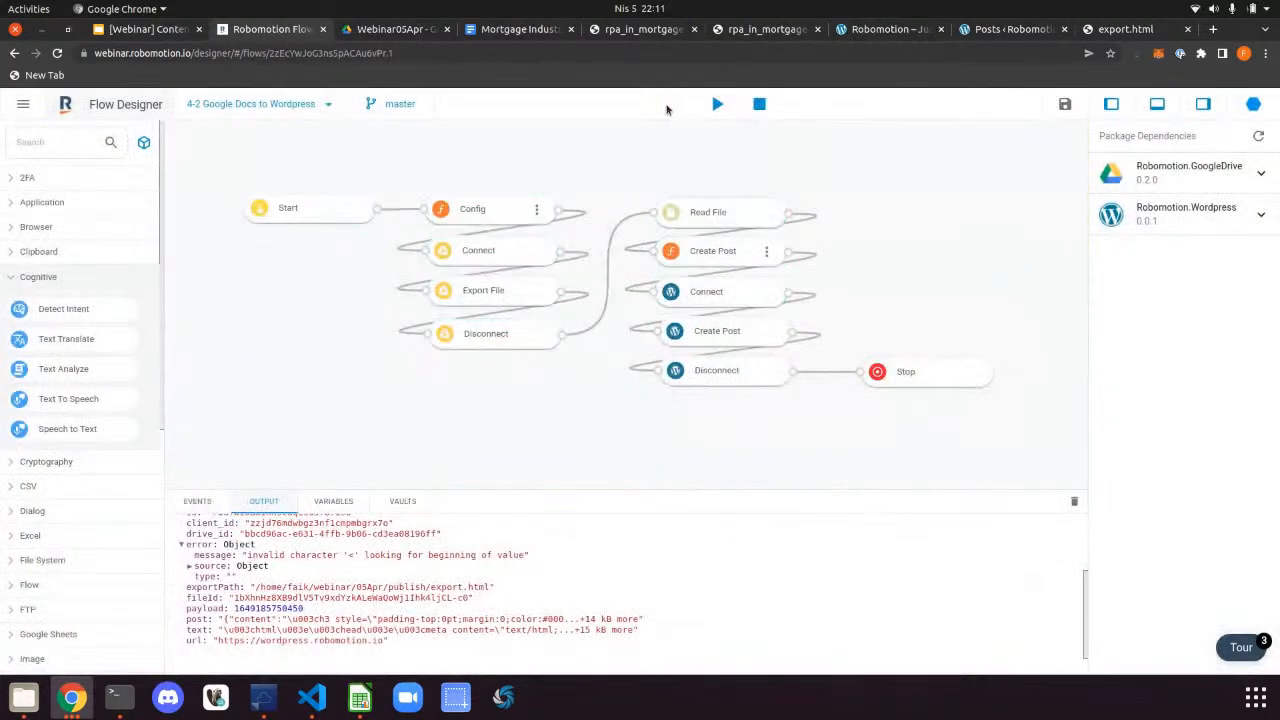
click(717, 104)
click(824, 440)
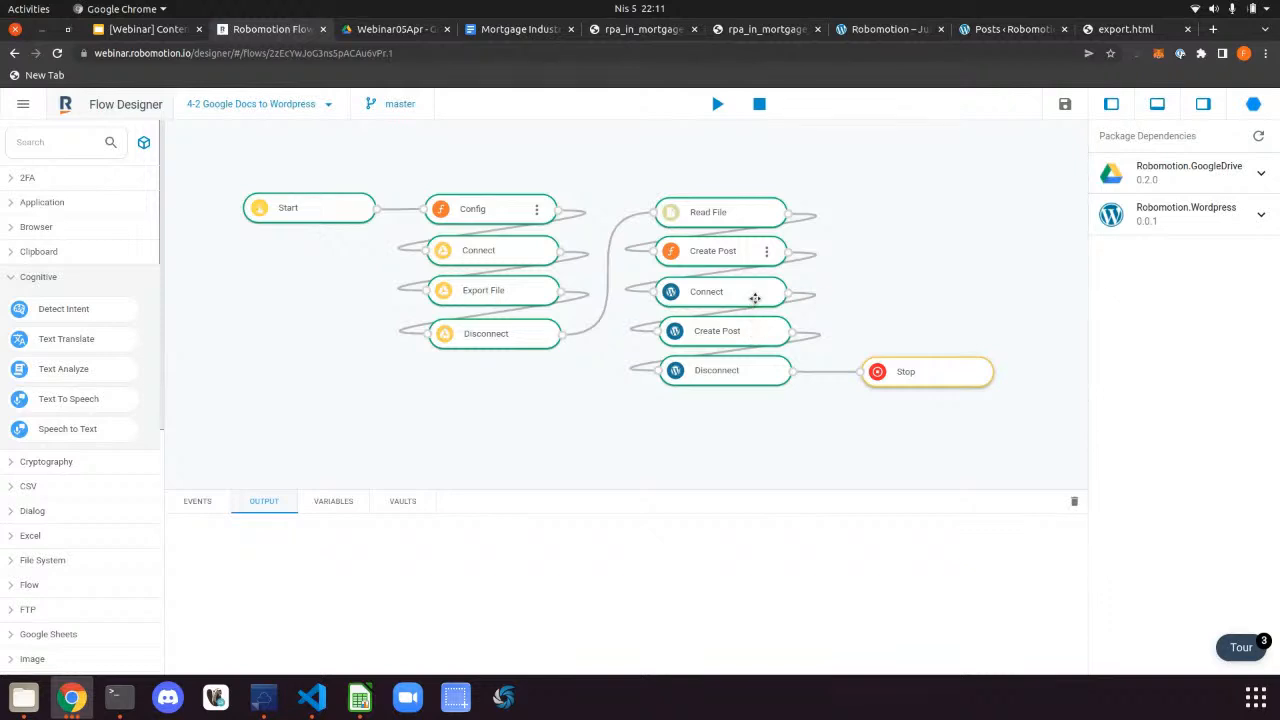
Store the extracted body as msg.body on line 5 and use msg.body on line 10, then save
click(755, 298)
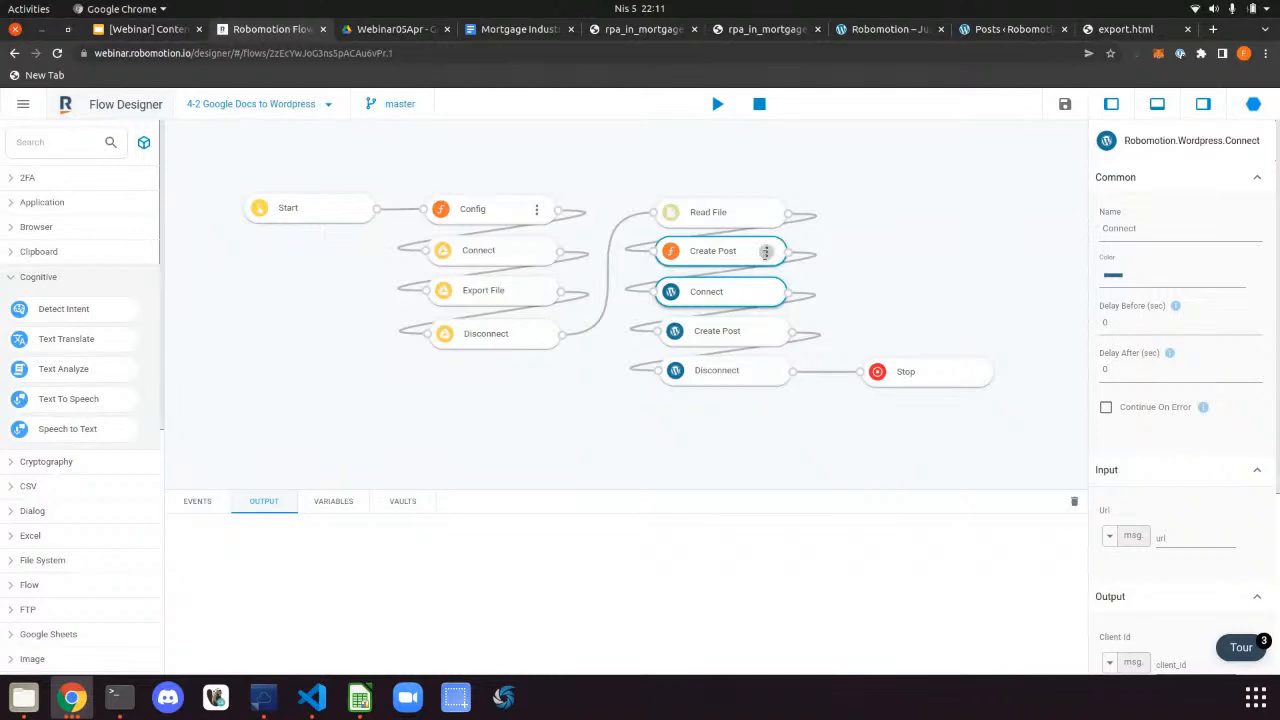
double_click(767, 260)
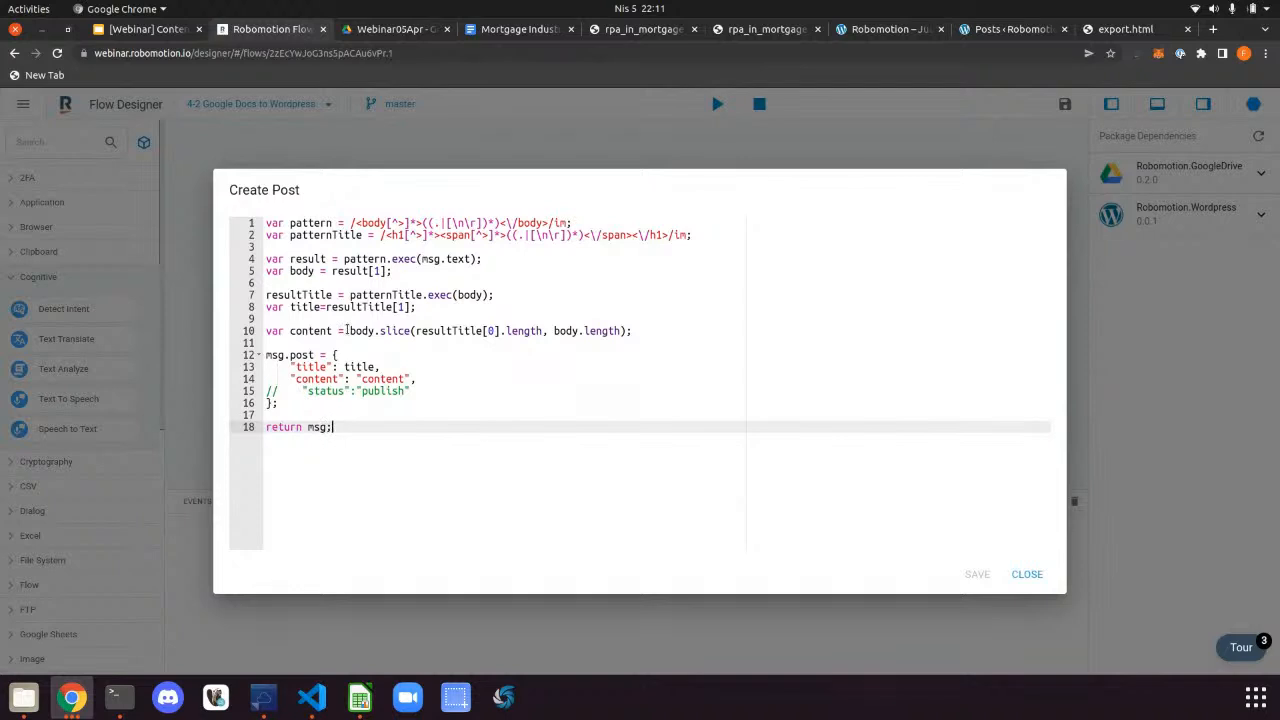
drag(291, 332, 245, 330)
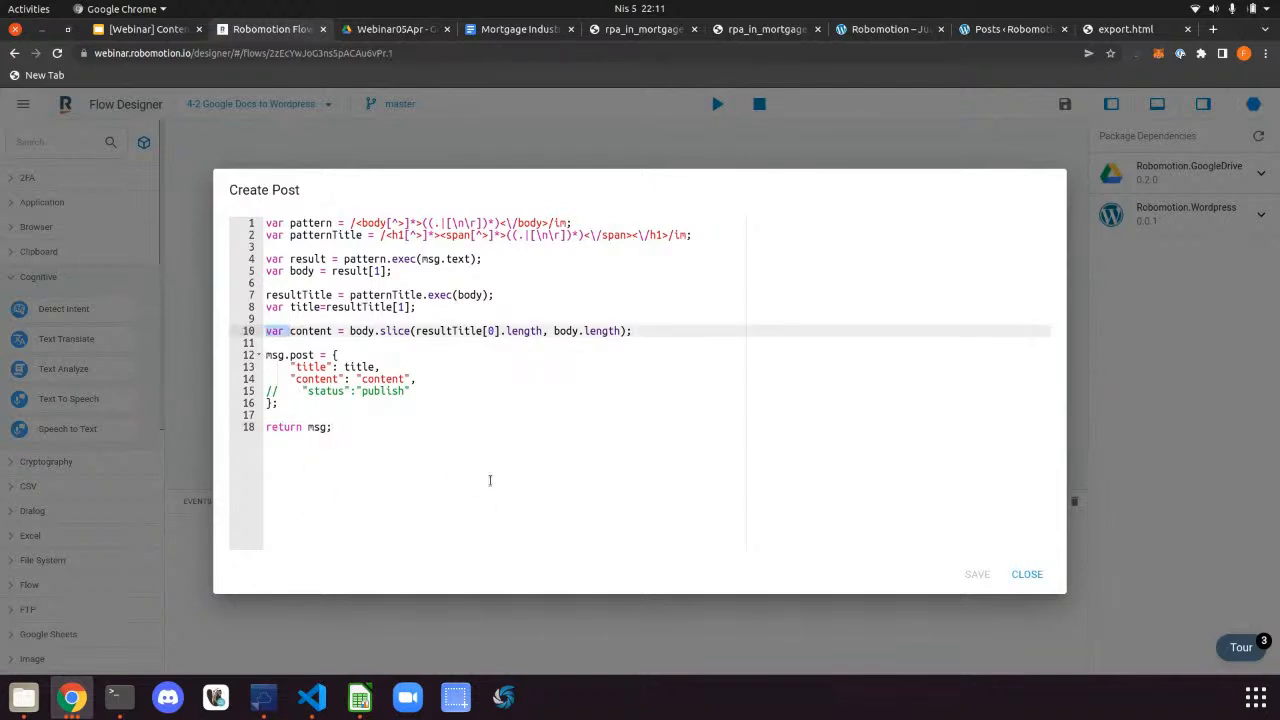
drag(289, 270, 252, 278)
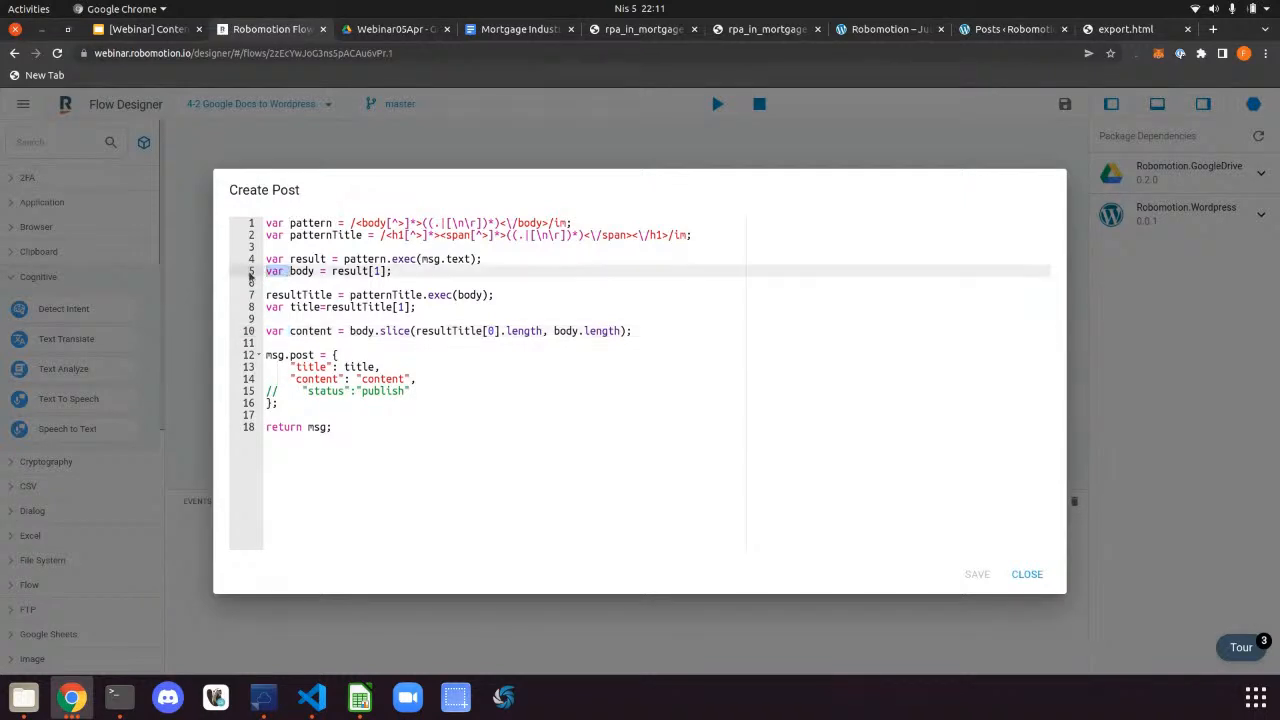
text(msg.)
click(349, 331)
text(msg.)
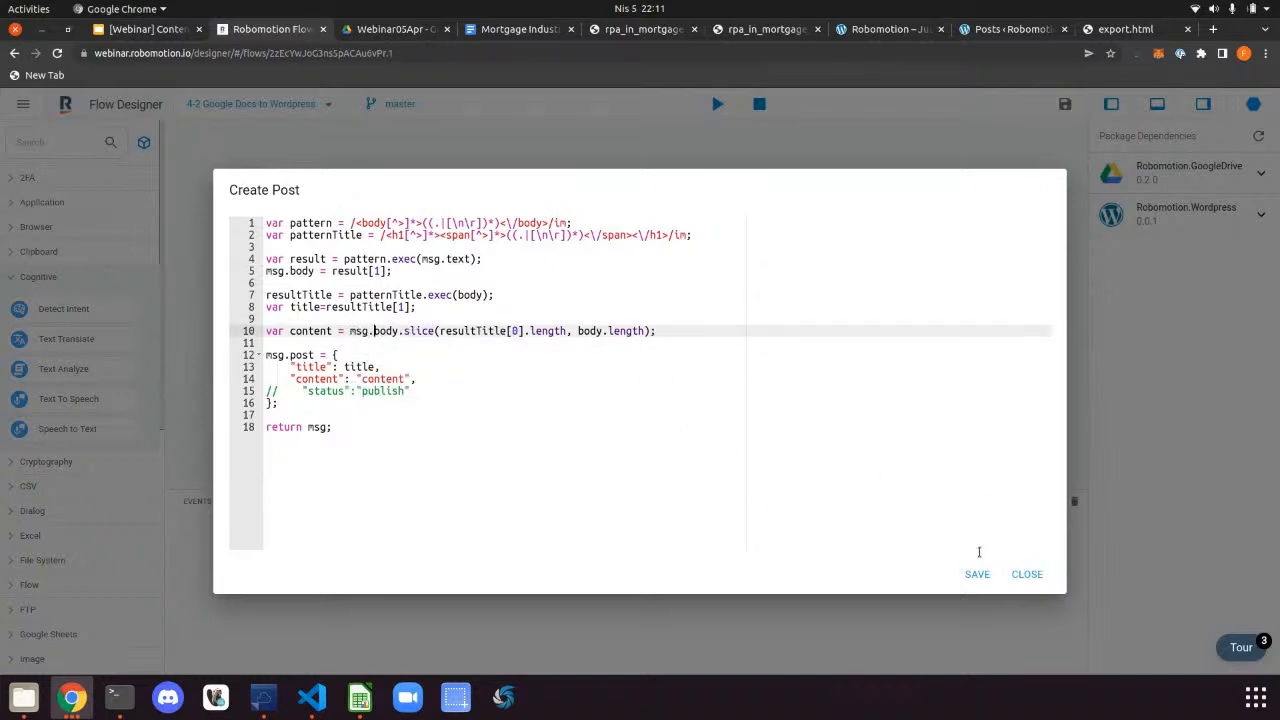
click(979, 574)
click(1031, 576)
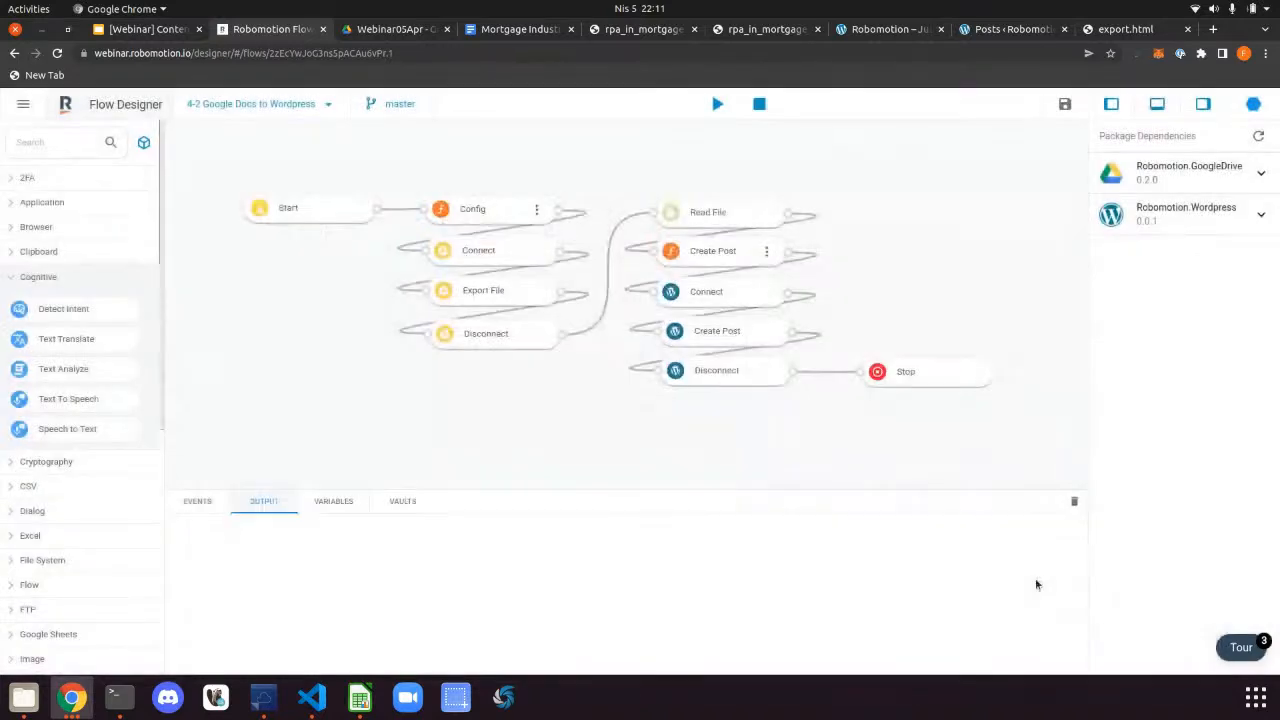
Make line 10 assign msg.content and send msg.content as the post content value
click(765, 253)
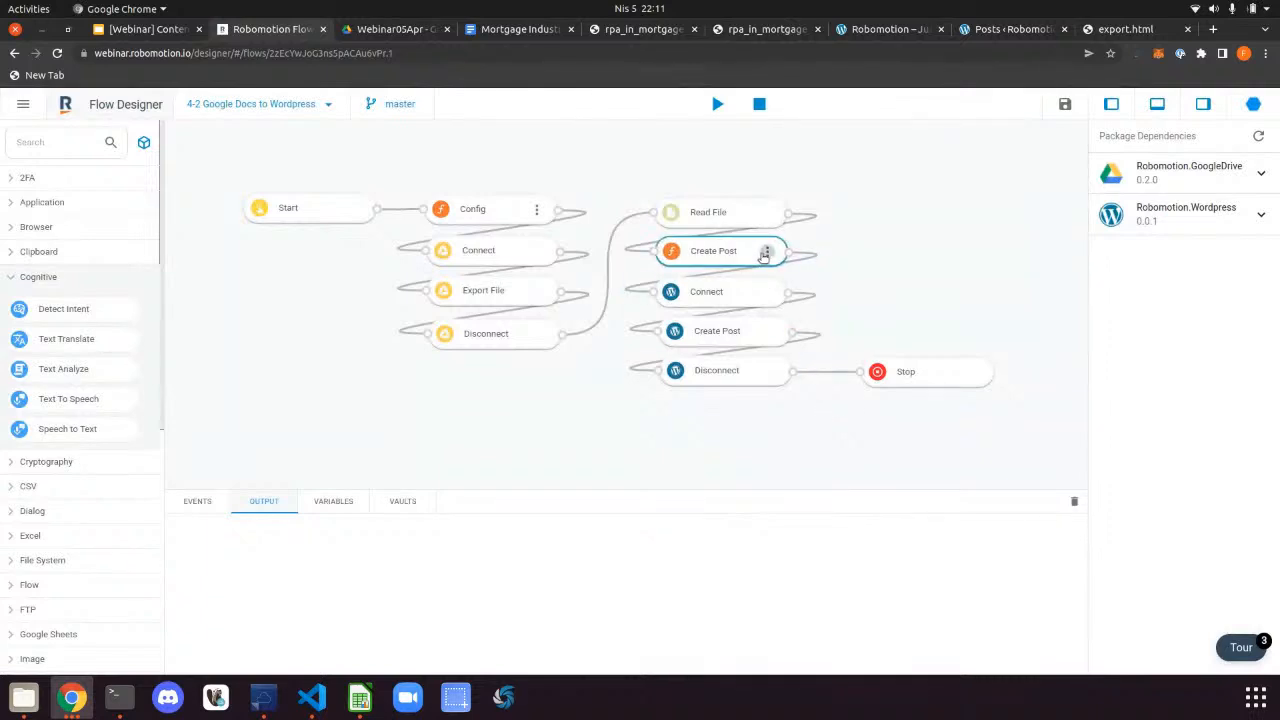
double_click(765, 253)
drag(289, 331, 267, 331)
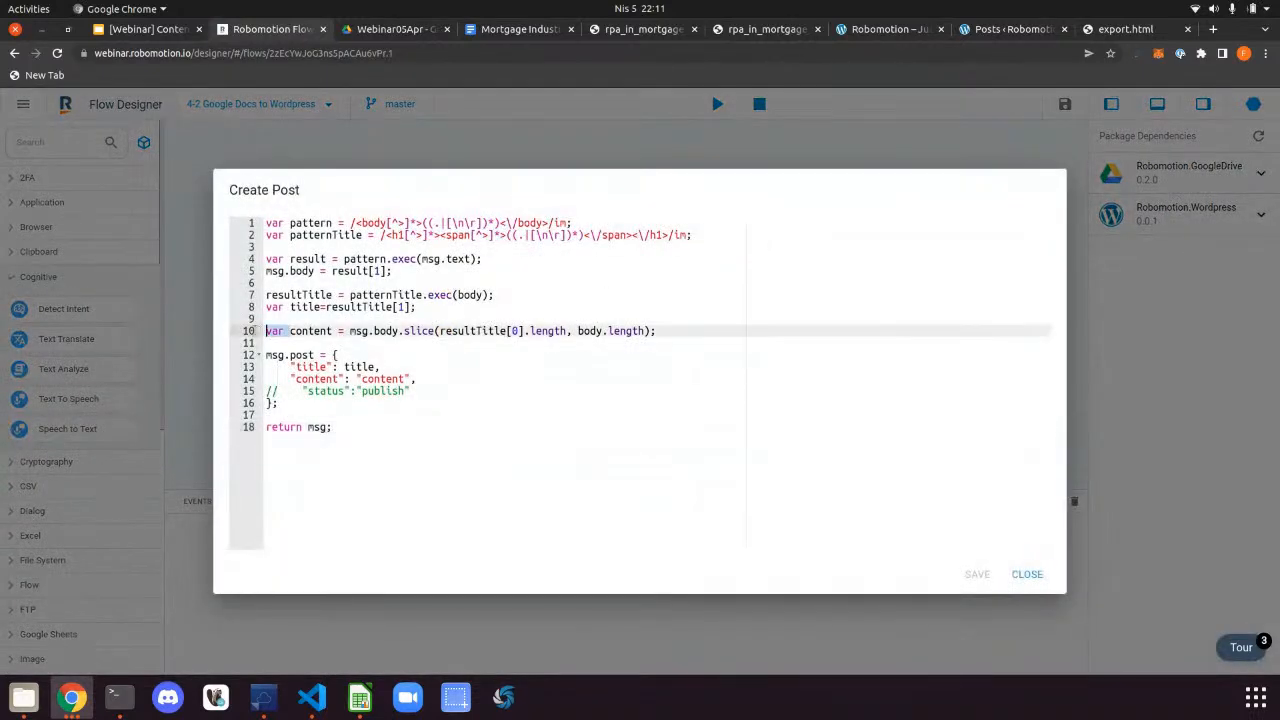
text(msg.)
drag(358, 380, 406, 379)
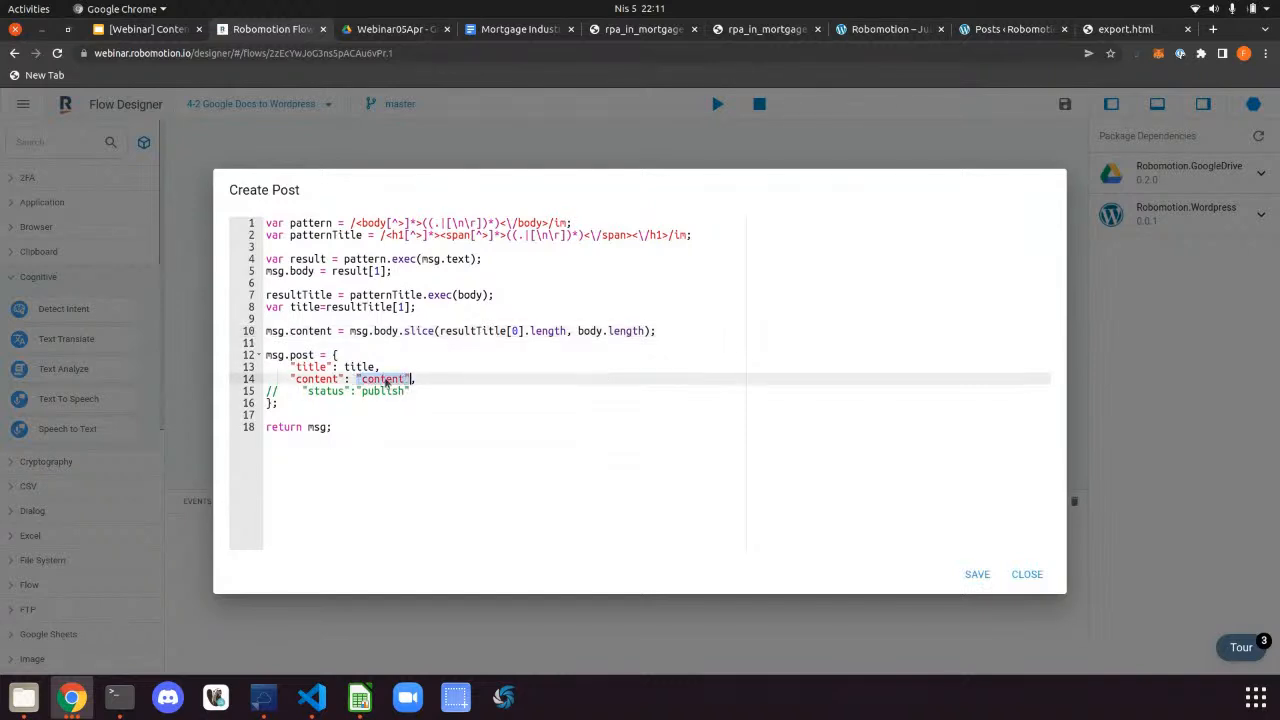
text(msg.content)
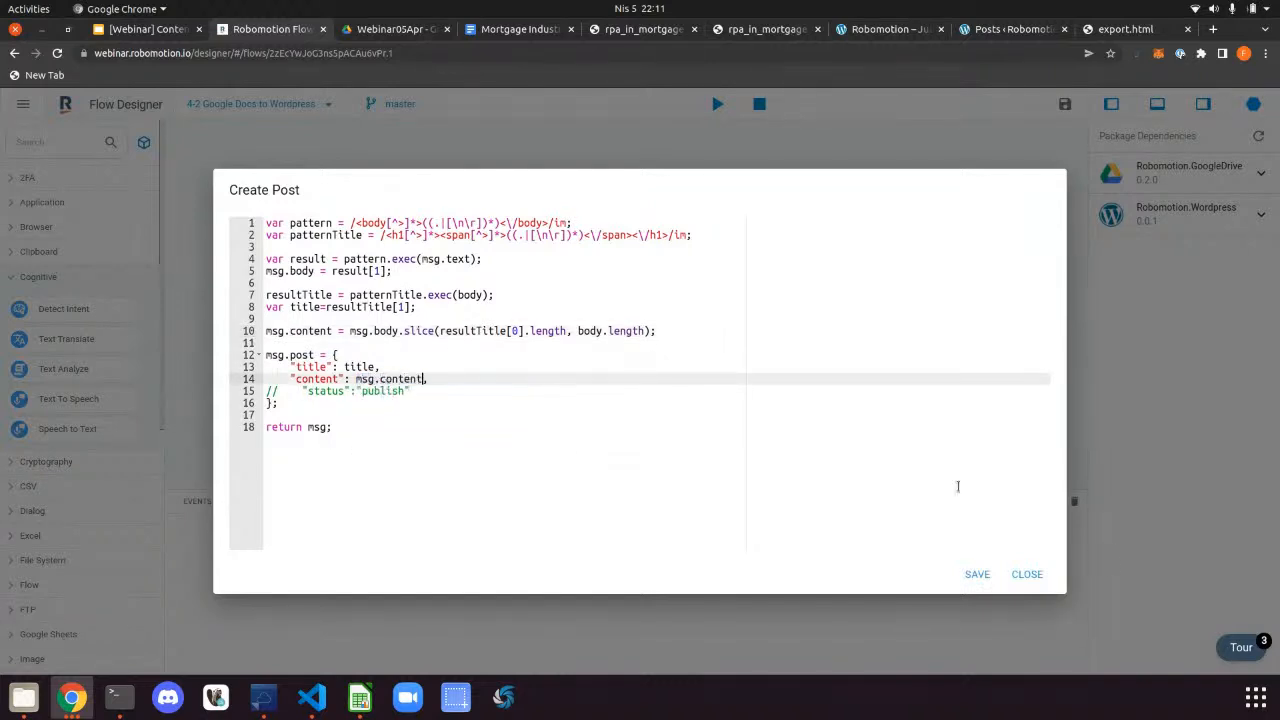
click(978, 575)
click(1025, 576)
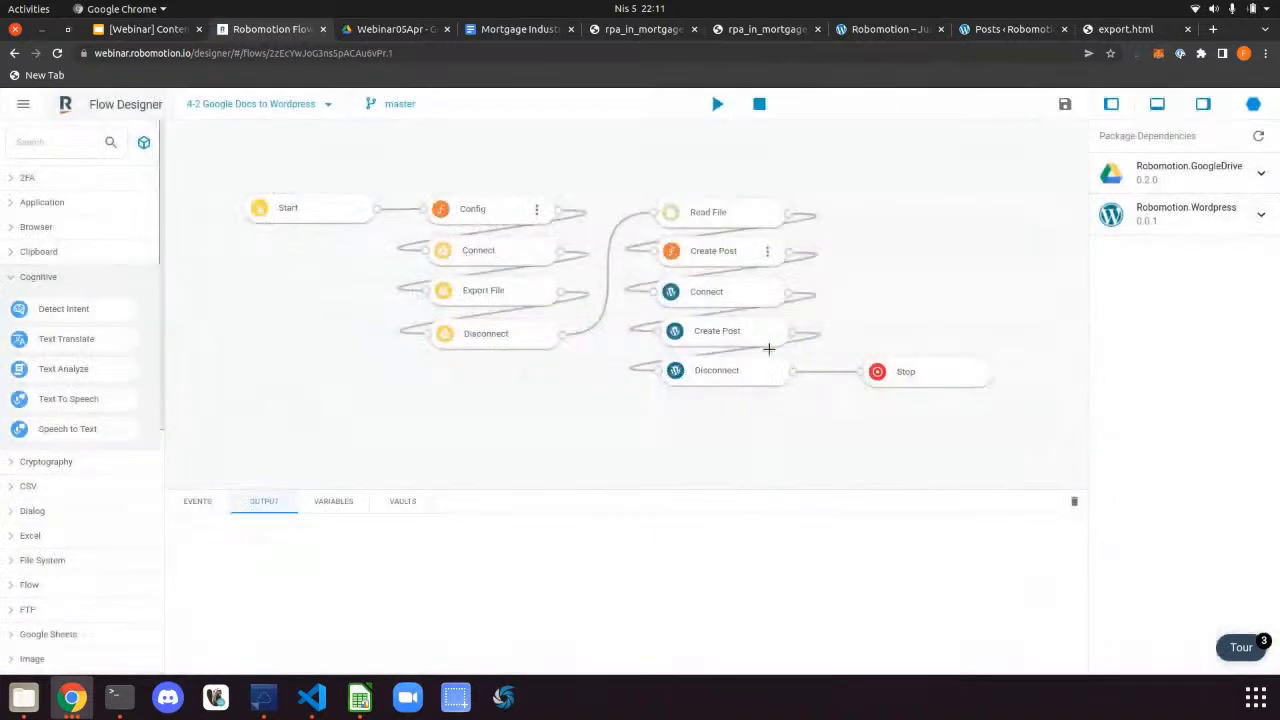
Add a Debug node after WordPress Create Post and rerun the flow
drag(791, 334, 833, 320)
text(debug)
key(Return)
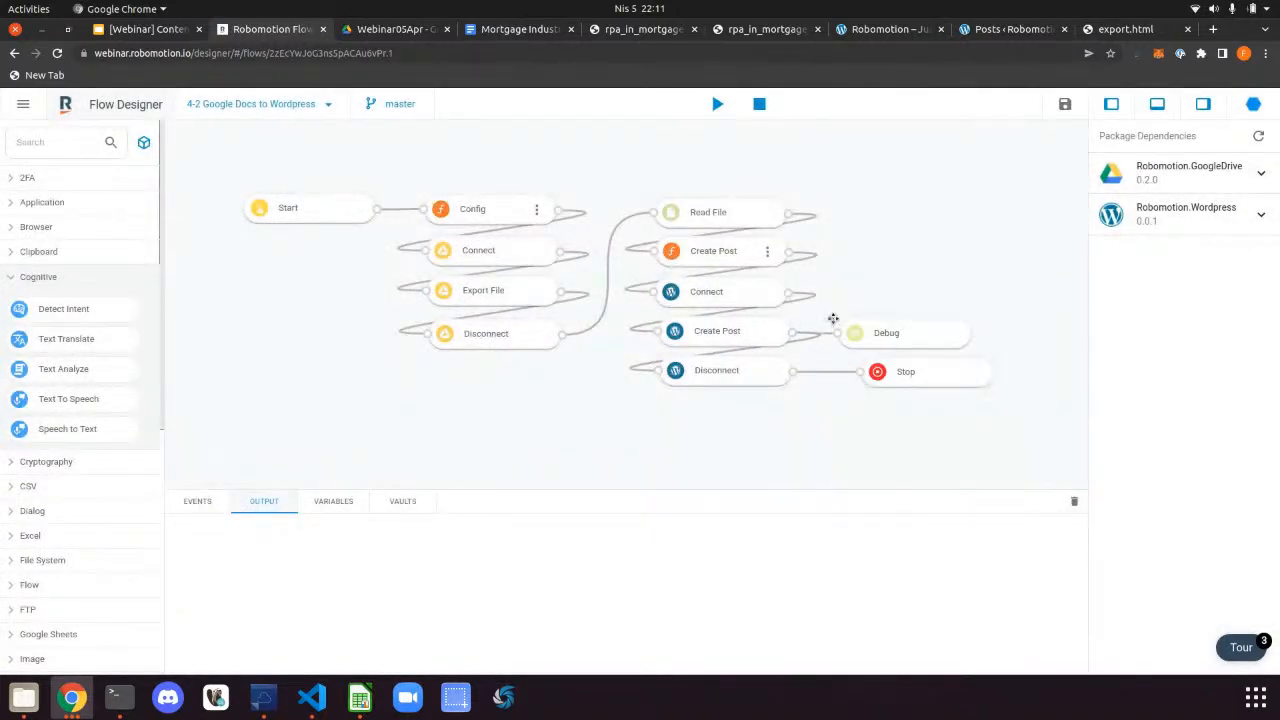
click(717, 103)
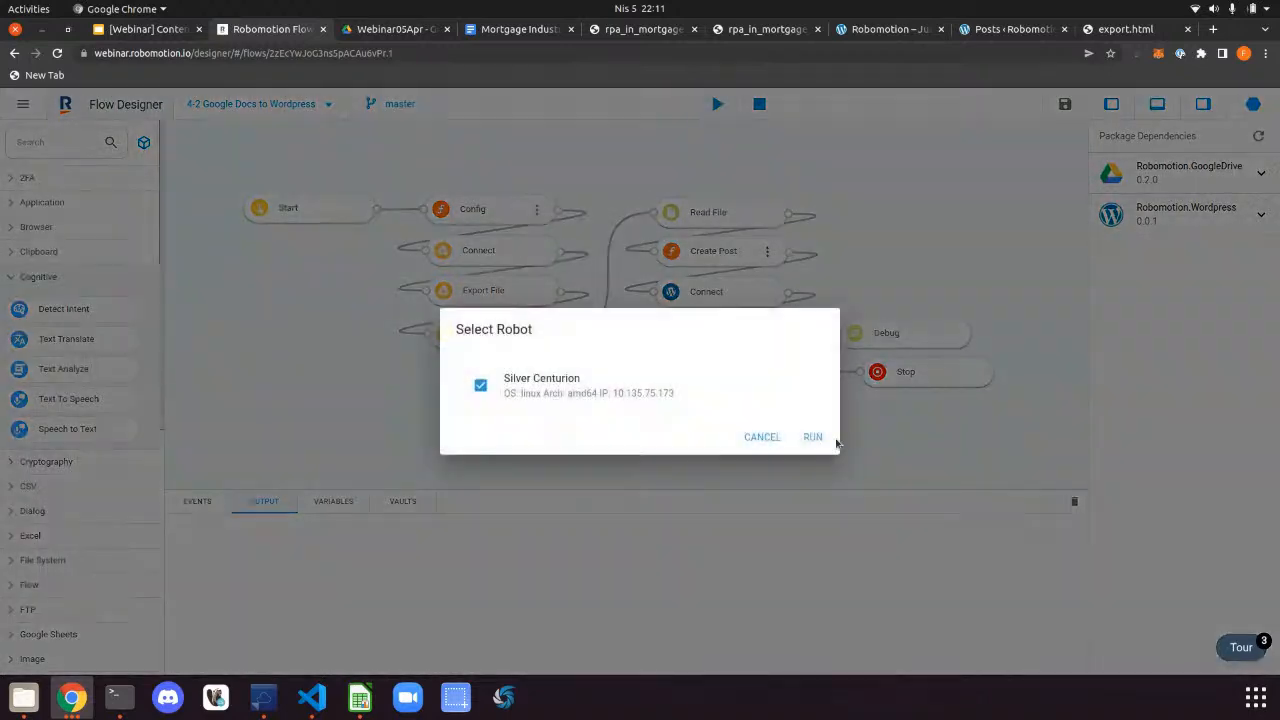
click(824, 439)
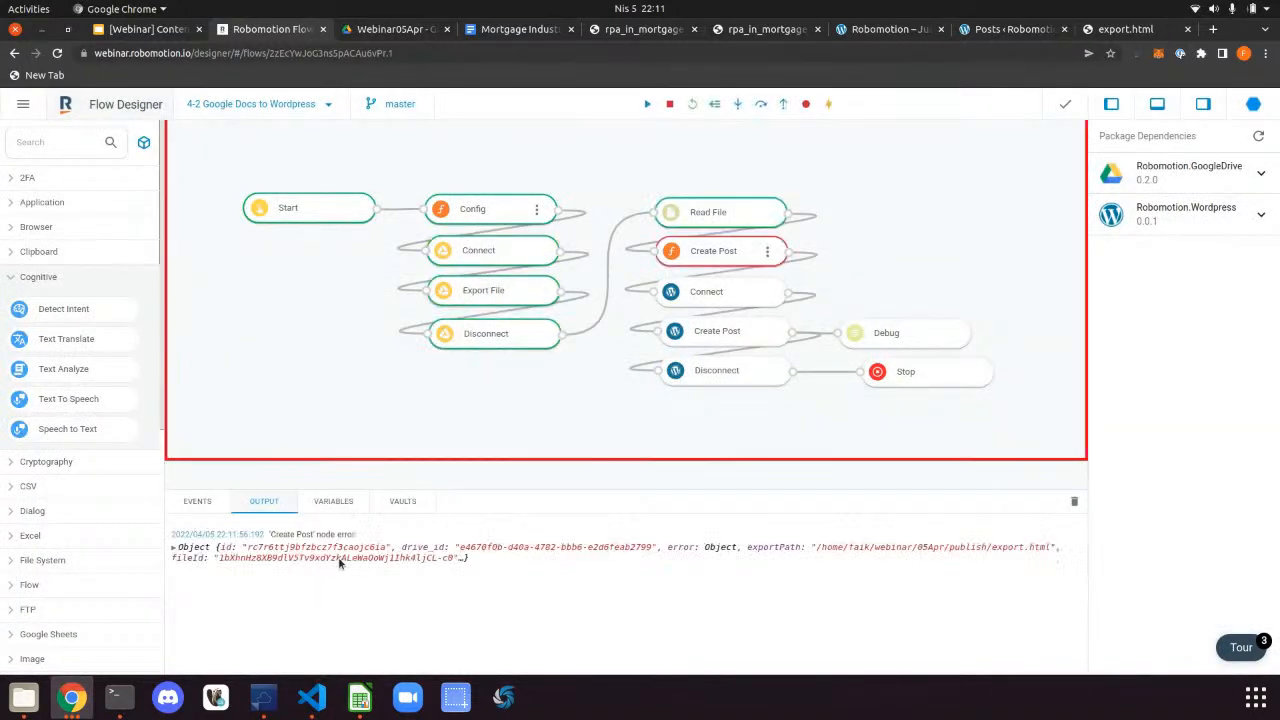
Expand the output error to read the 'body is not defined' message
double_click(766, 256)
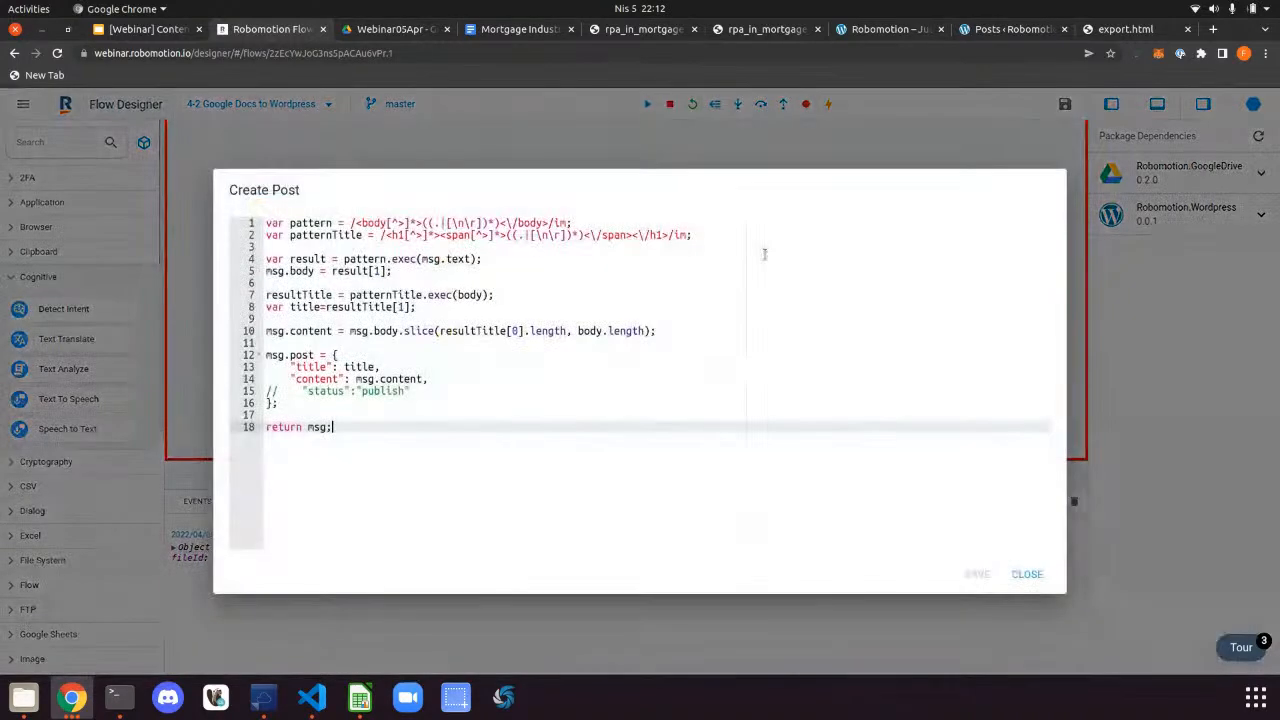
key(Escape)
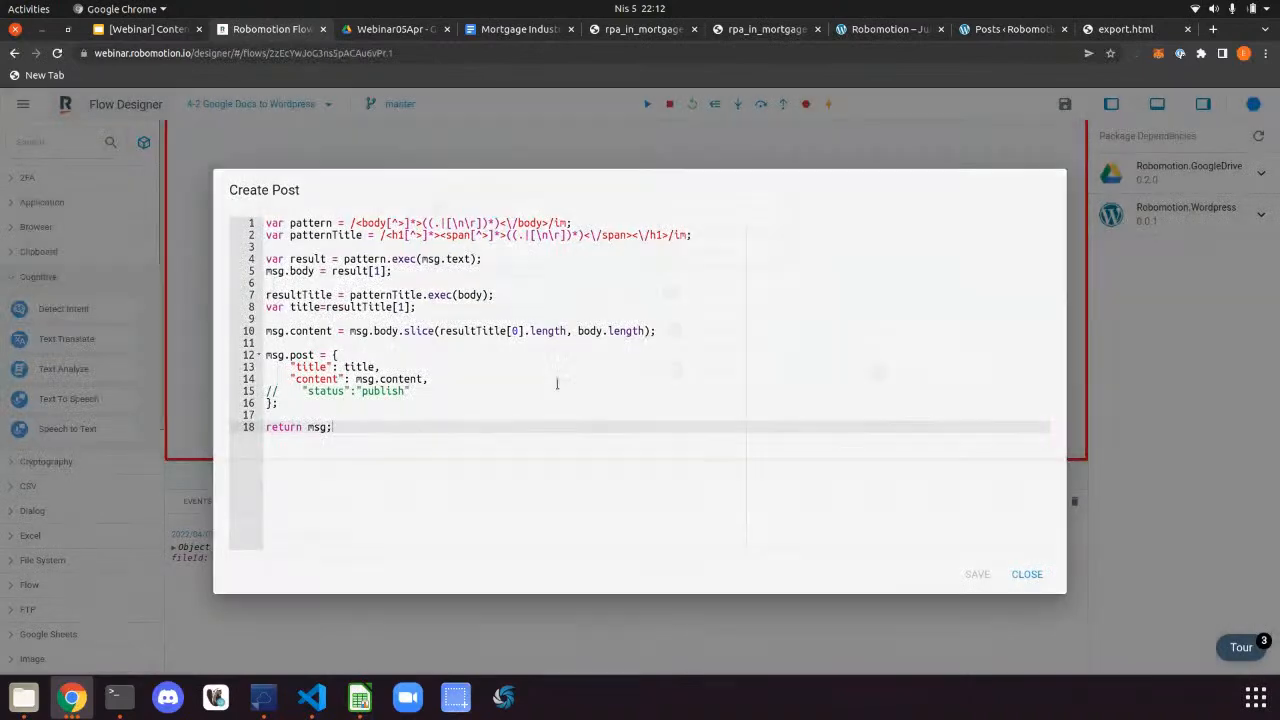
click(173, 548)
click(181, 592)
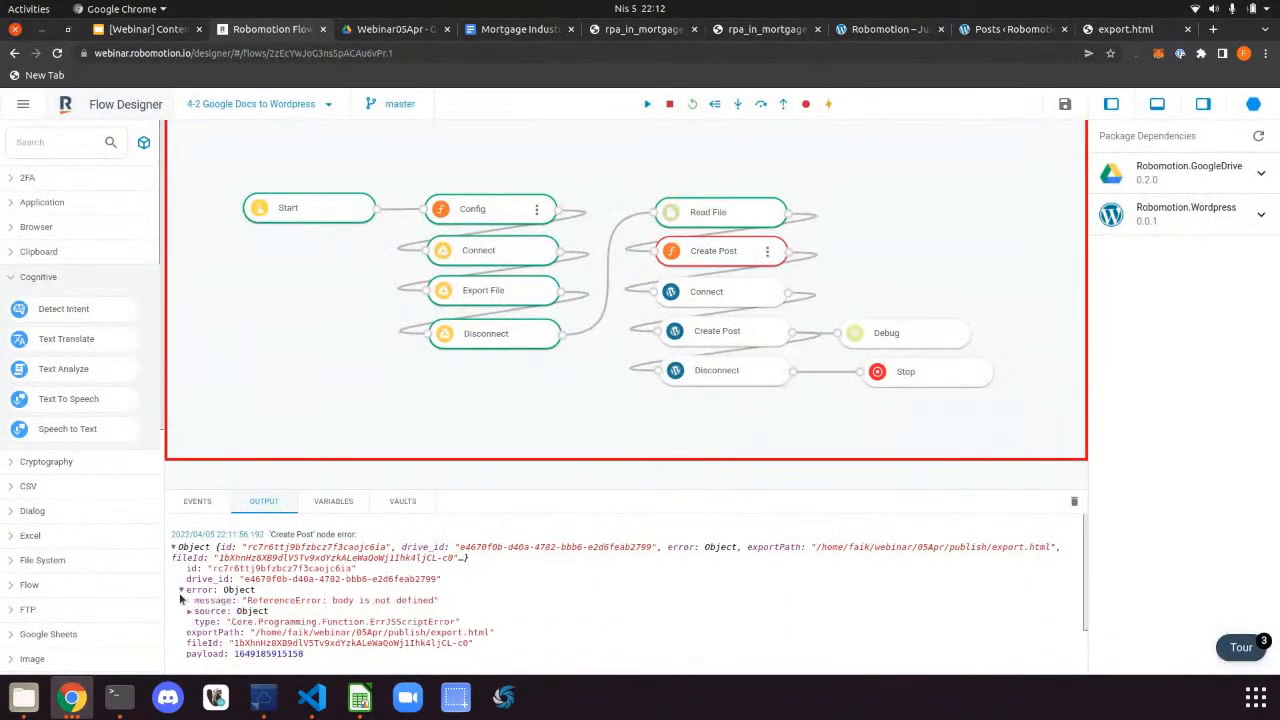
Prefix body with msg. on lines 7 and 10 of Create Post and save
double_click(766, 253)
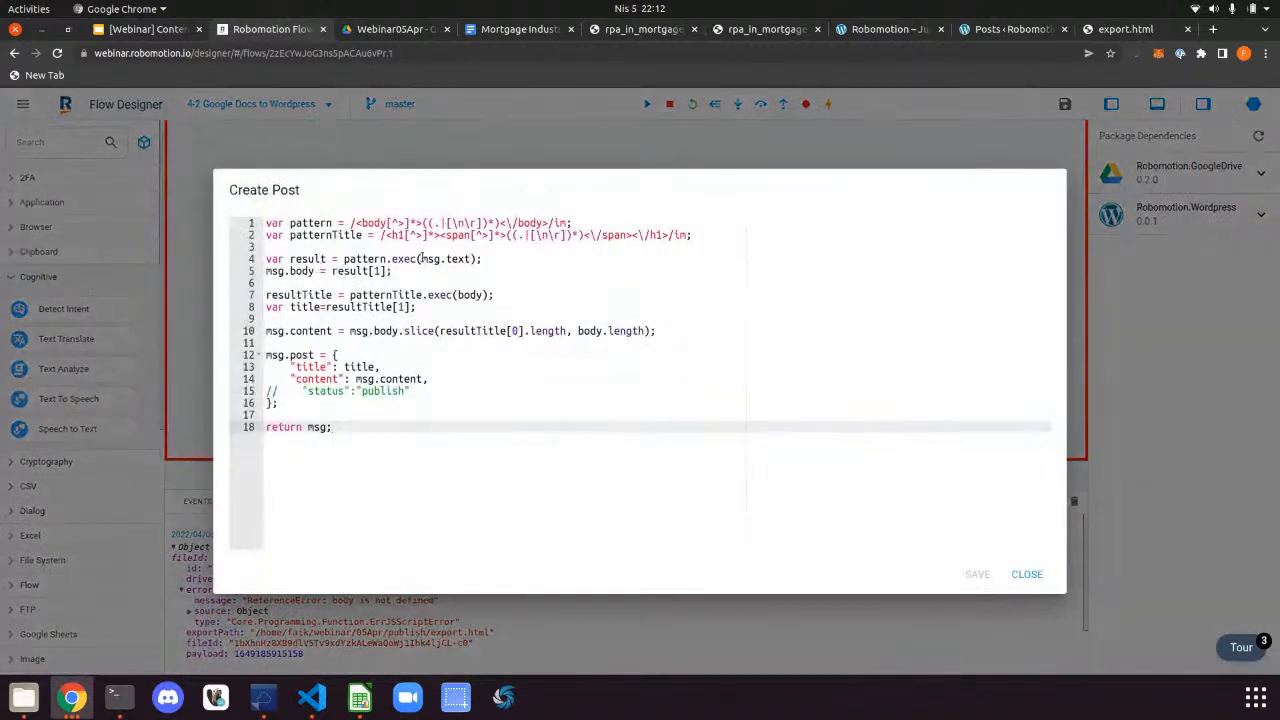
click(456, 295)
text(msg.)
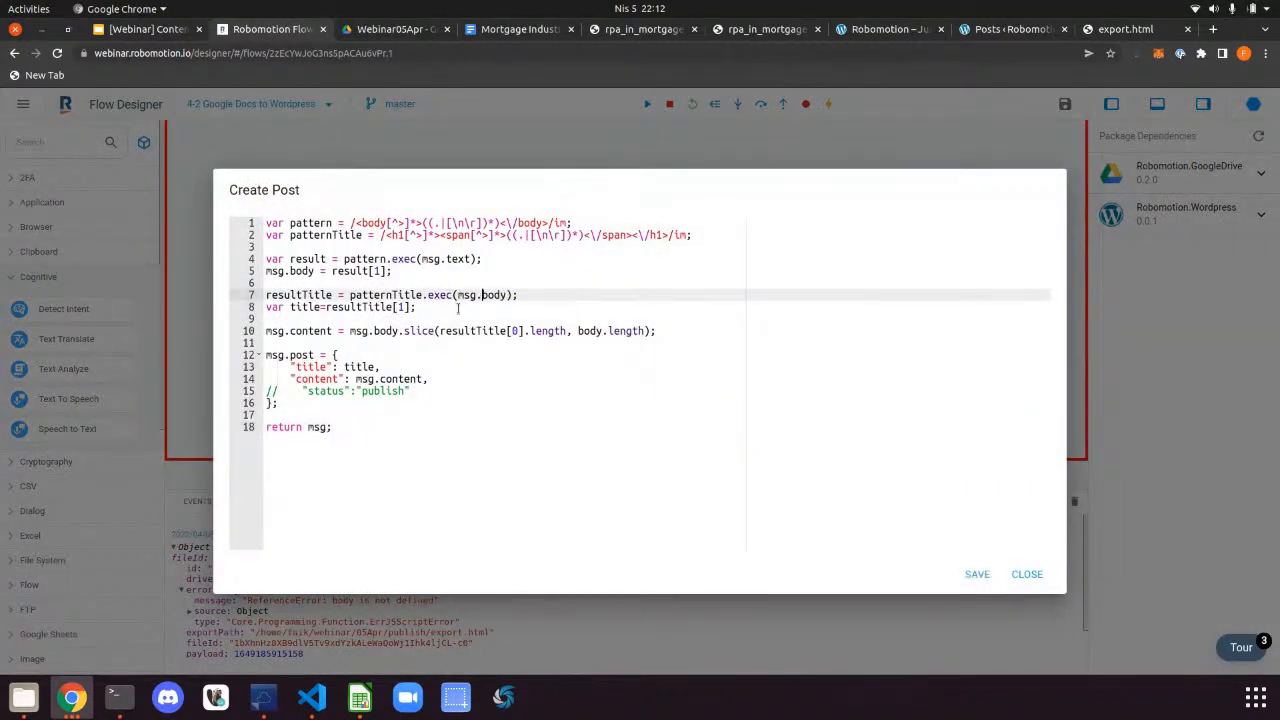
click(573, 331)
text(msg.)
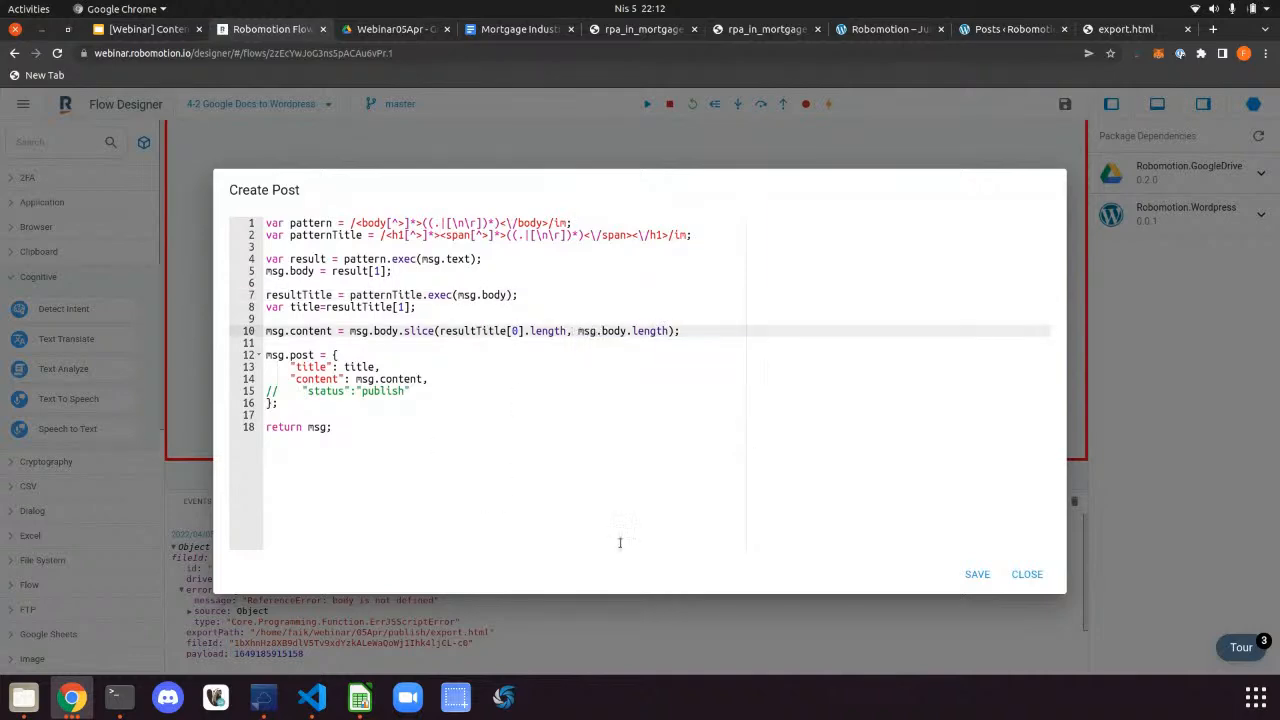
click(977, 574)
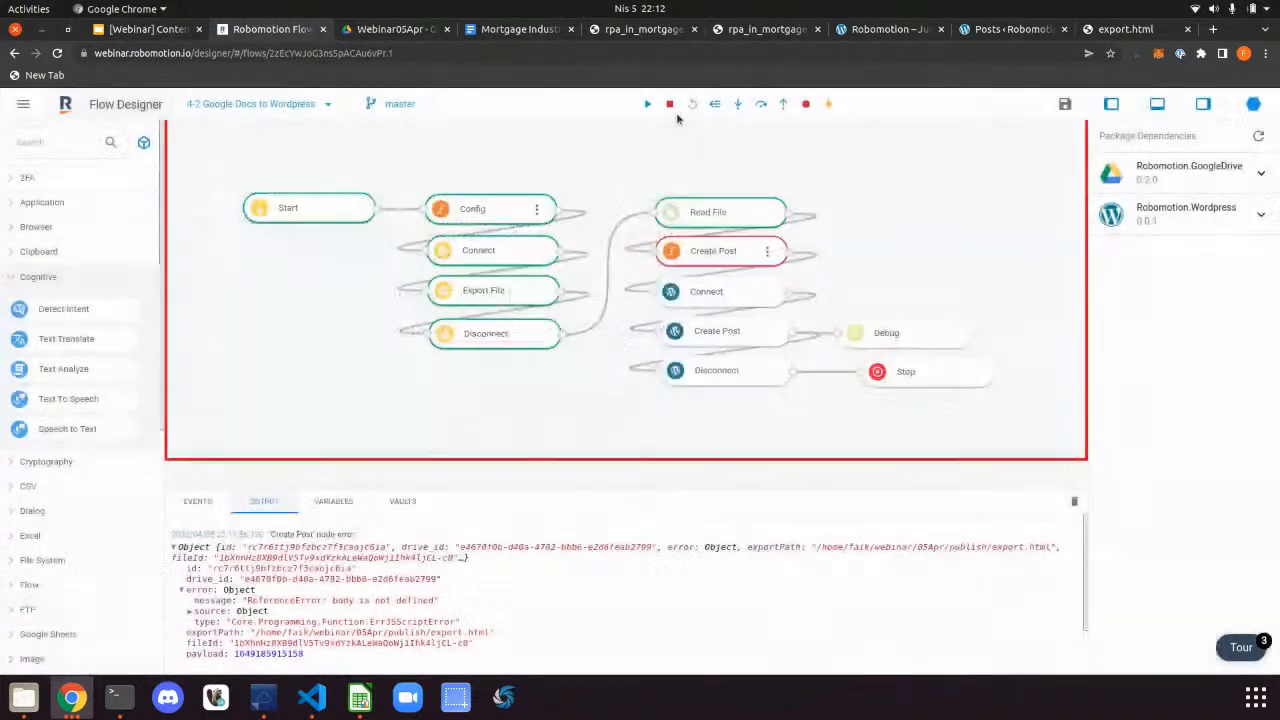
Rerun the flow and inspect the body value in the new error output
click(717, 104)
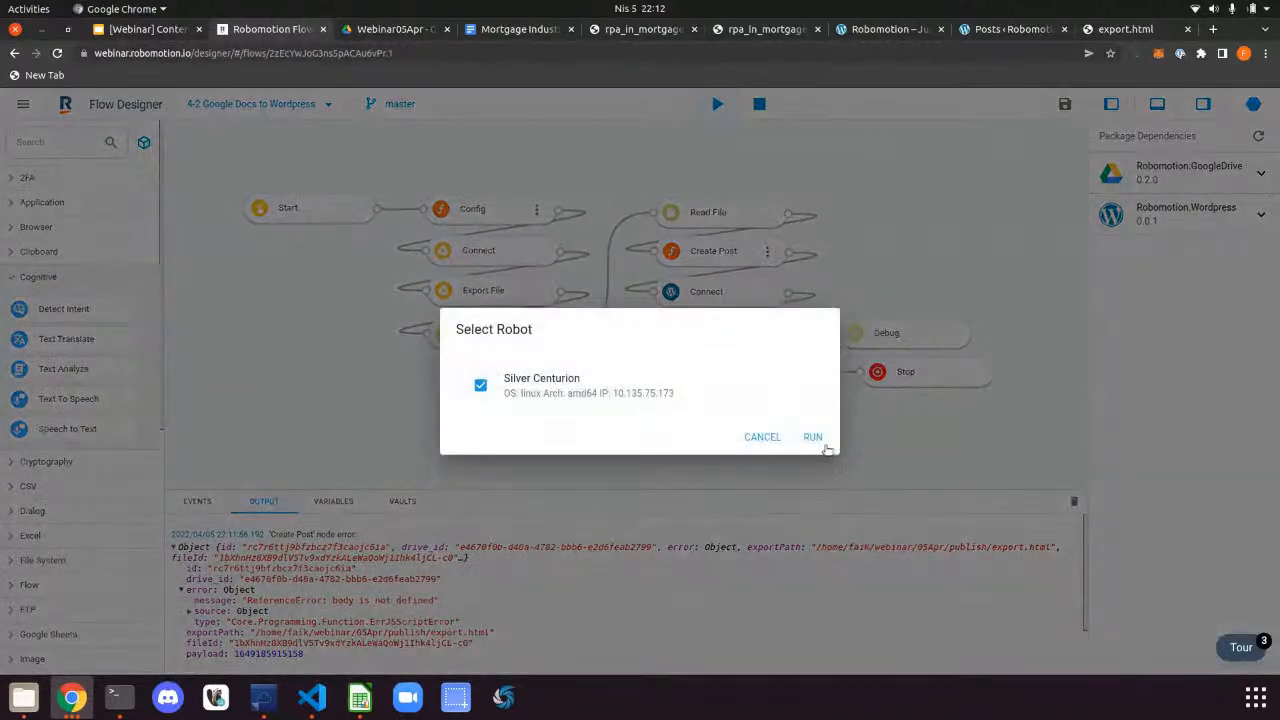
click(825, 447)
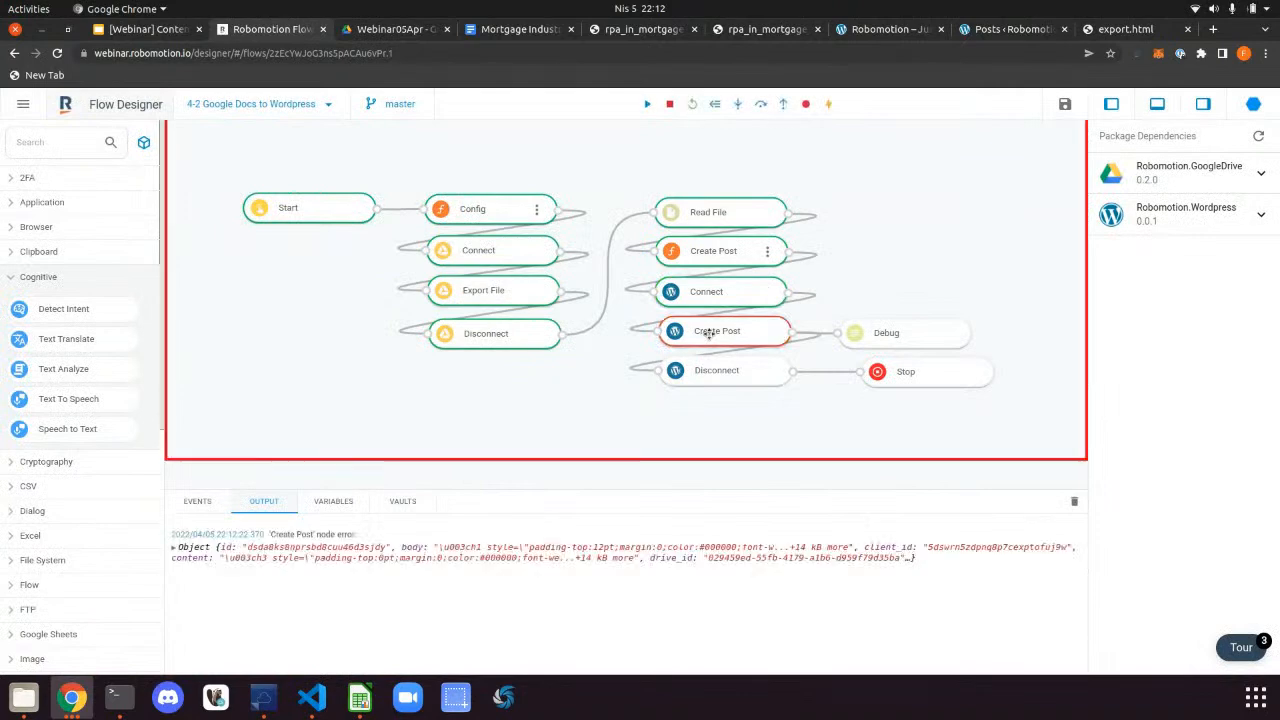
click(173, 548)
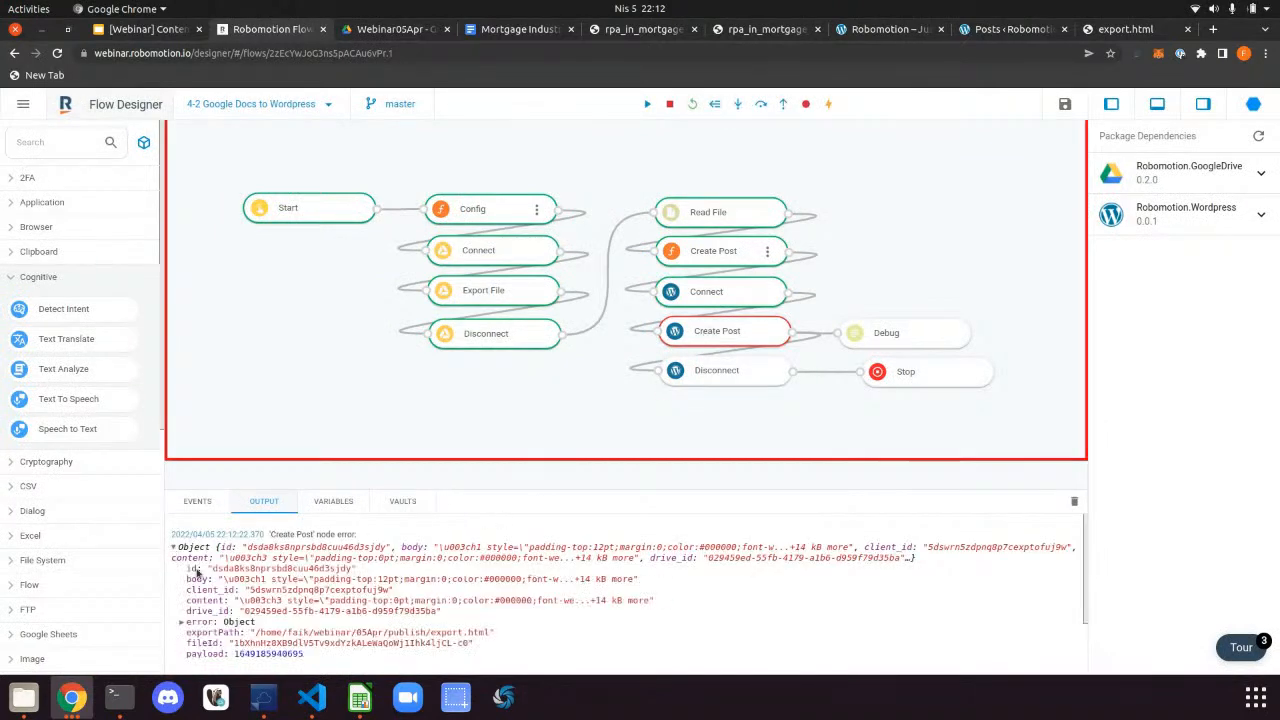
scroll(215, 600, down, 1)
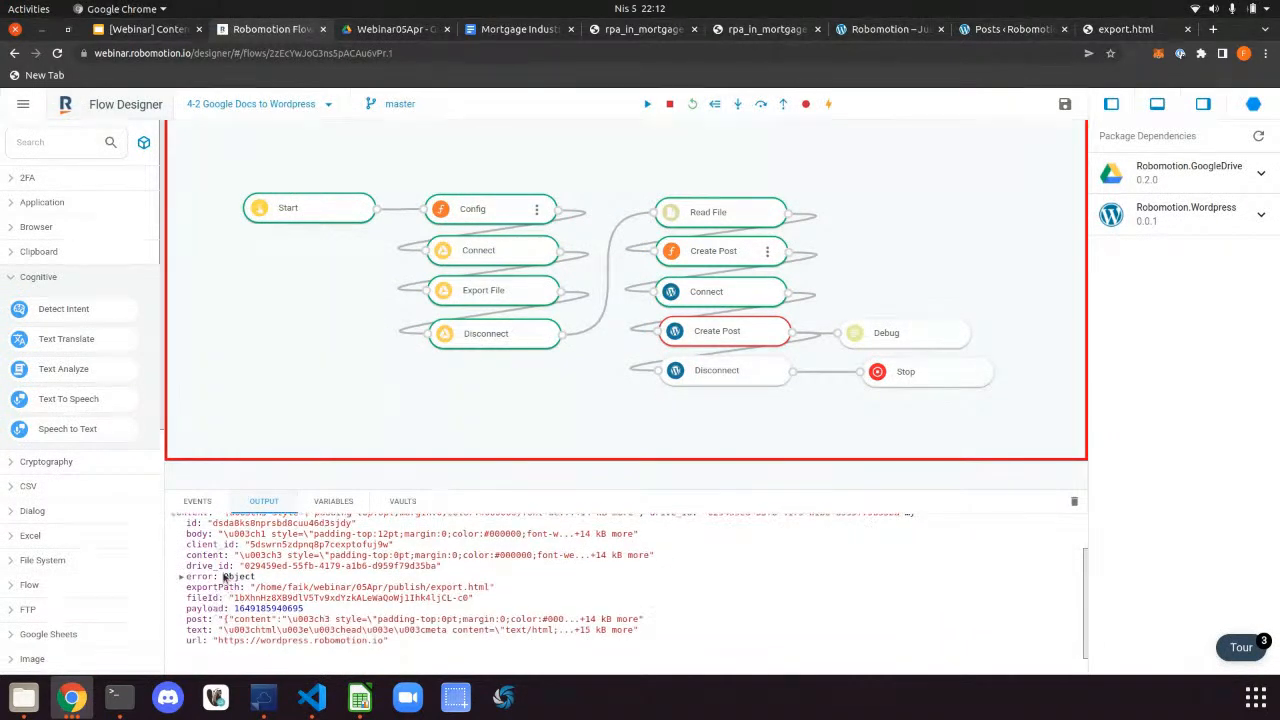
scroll(227, 600, up, 2)
drag(219, 569, 614, 573)
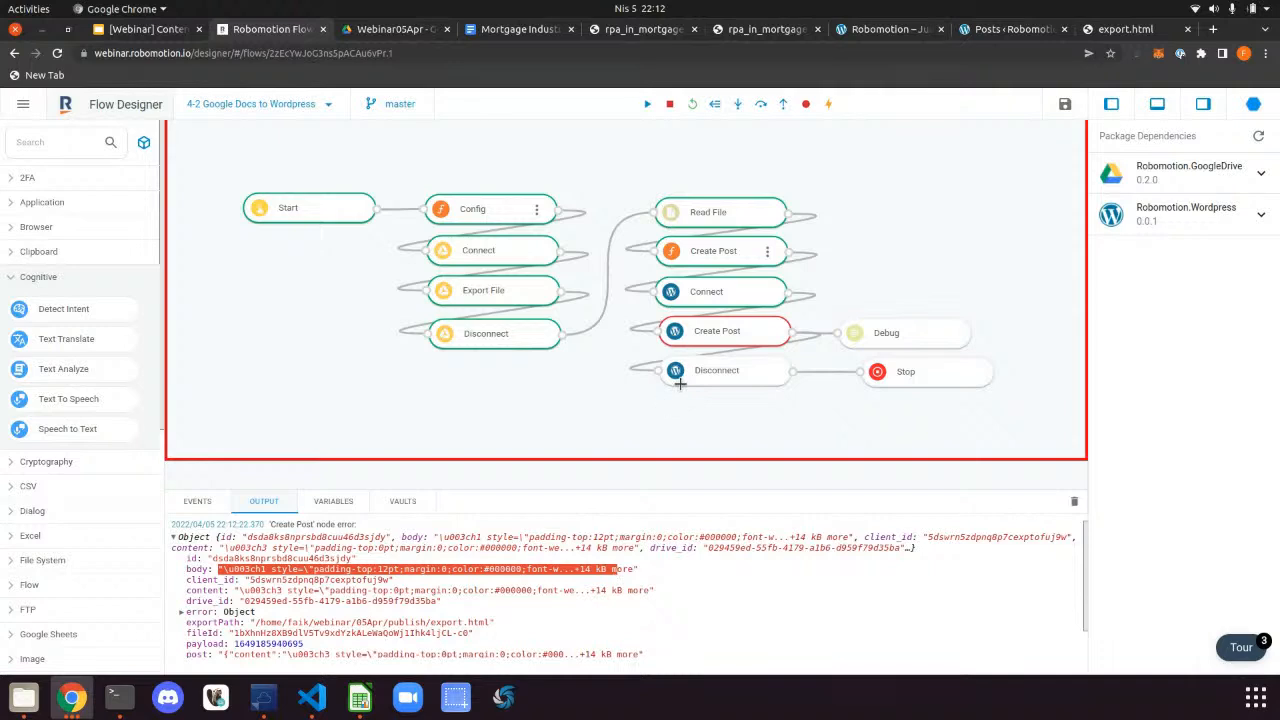
Reopen the Create Post script and review the msg.content slice expression on line 10
double_click(769, 251)
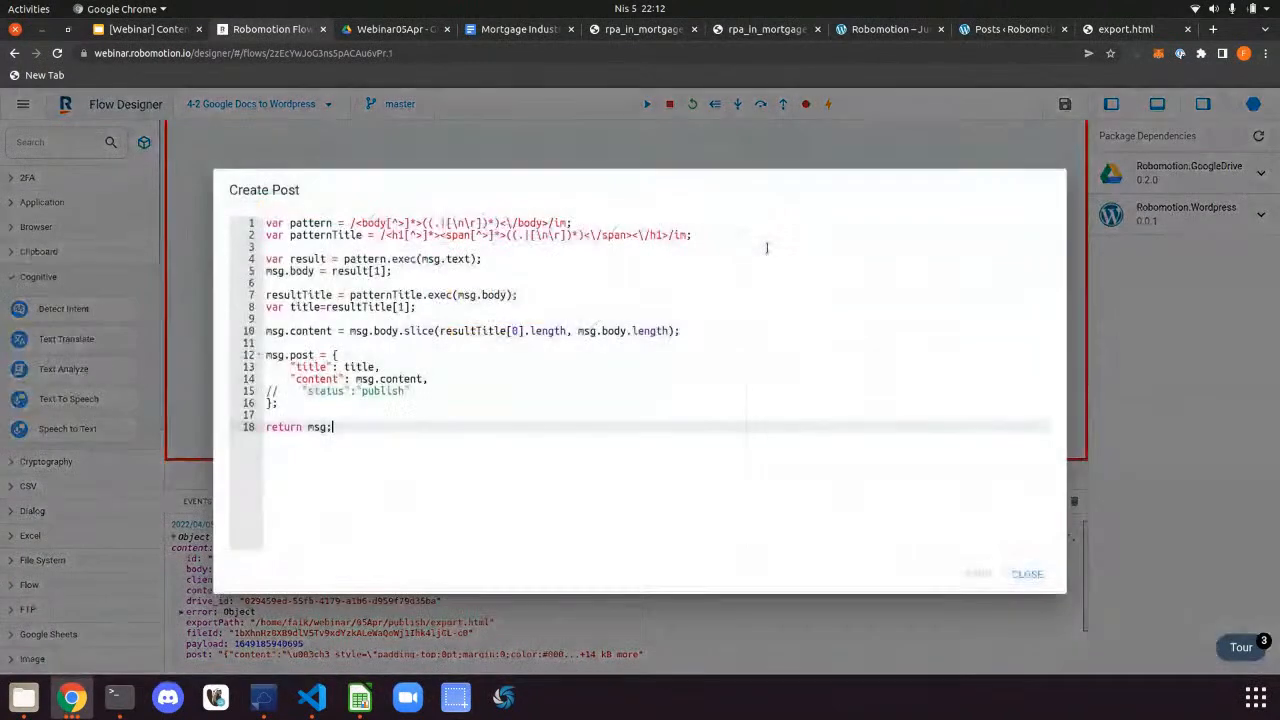
drag(701, 331, 352, 333)
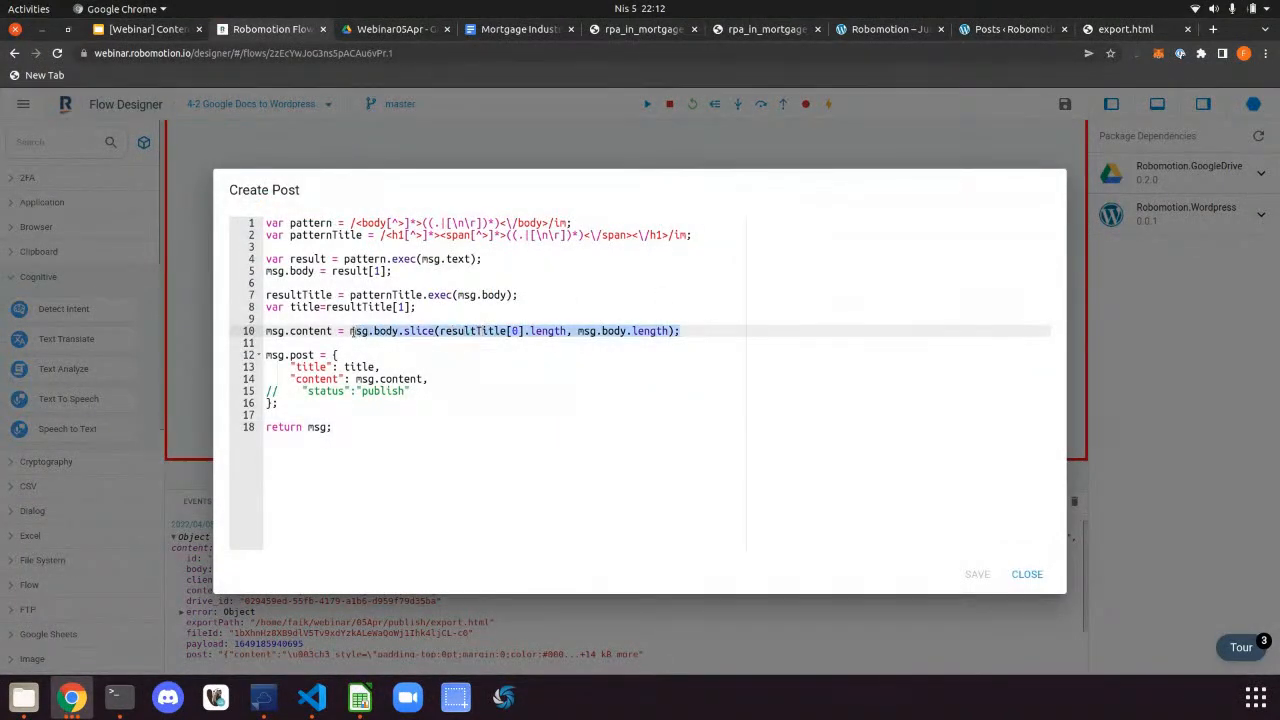
click(482, 332)
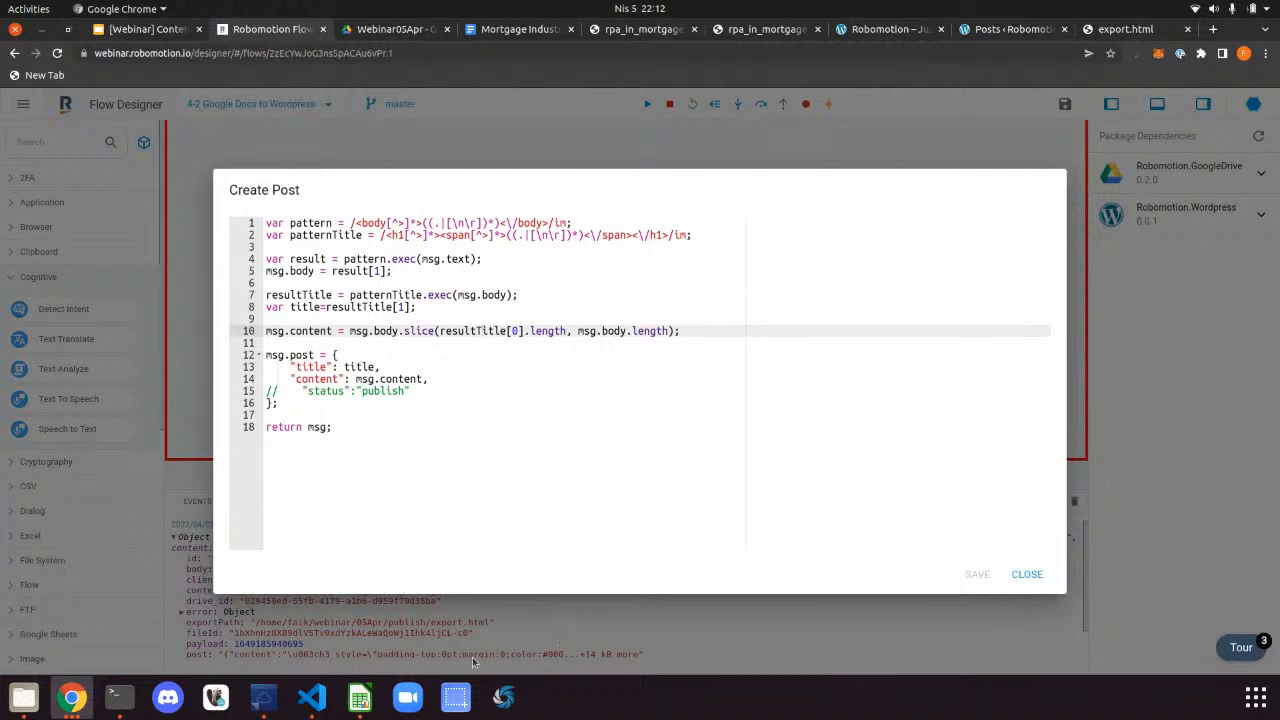
Locate rpa_in_mortgage_industry.html in the 05Apr content folder and preview it in the browser
click(24, 697)
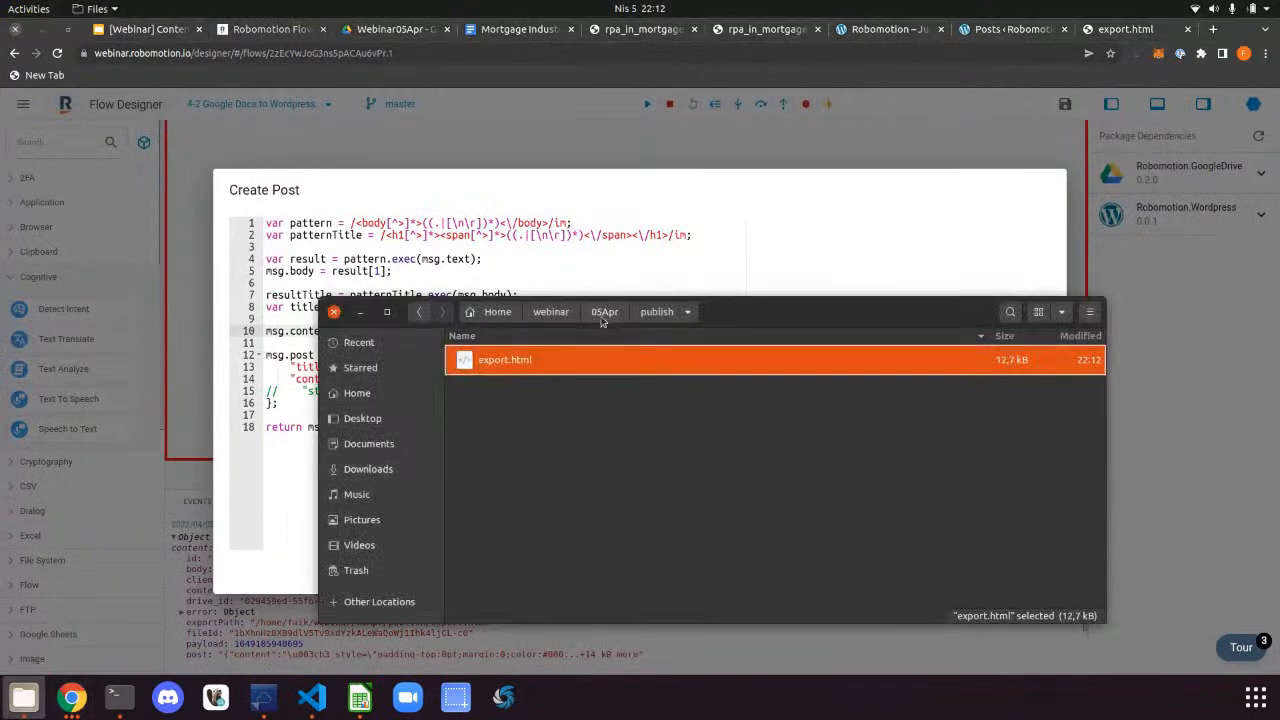
click(604, 312)
double_click(556, 390)
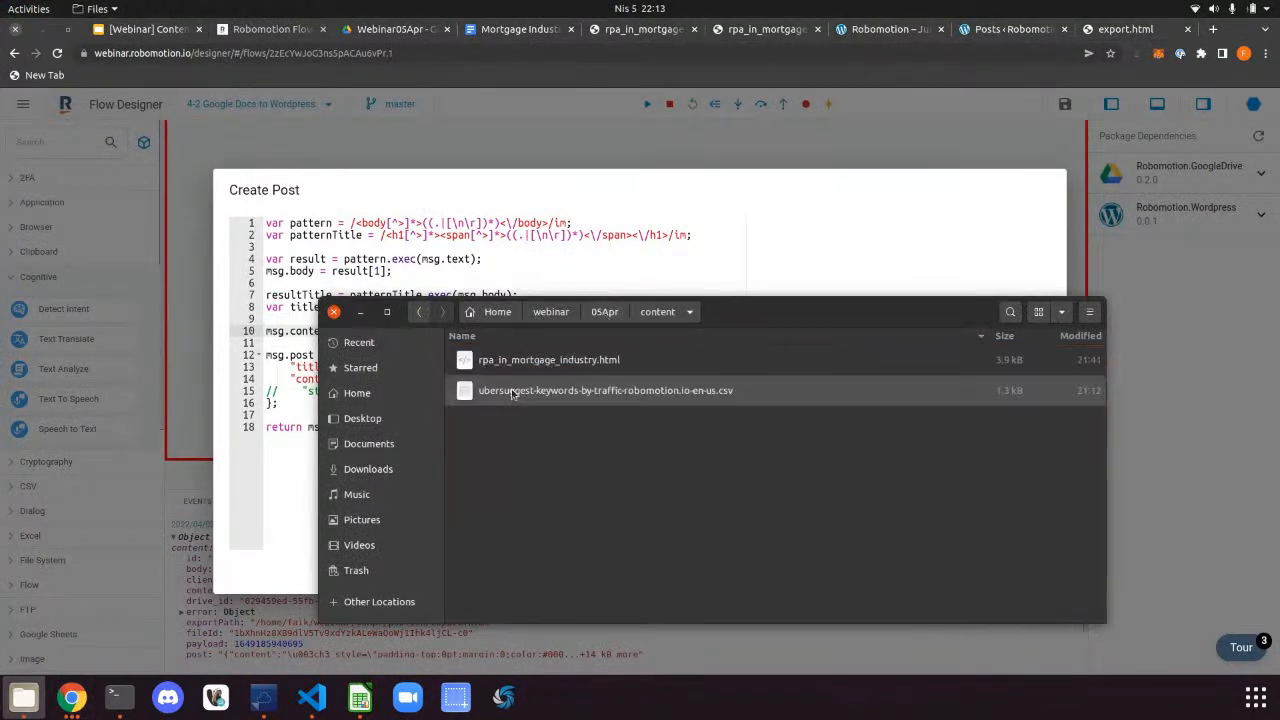
double_click(556, 360)
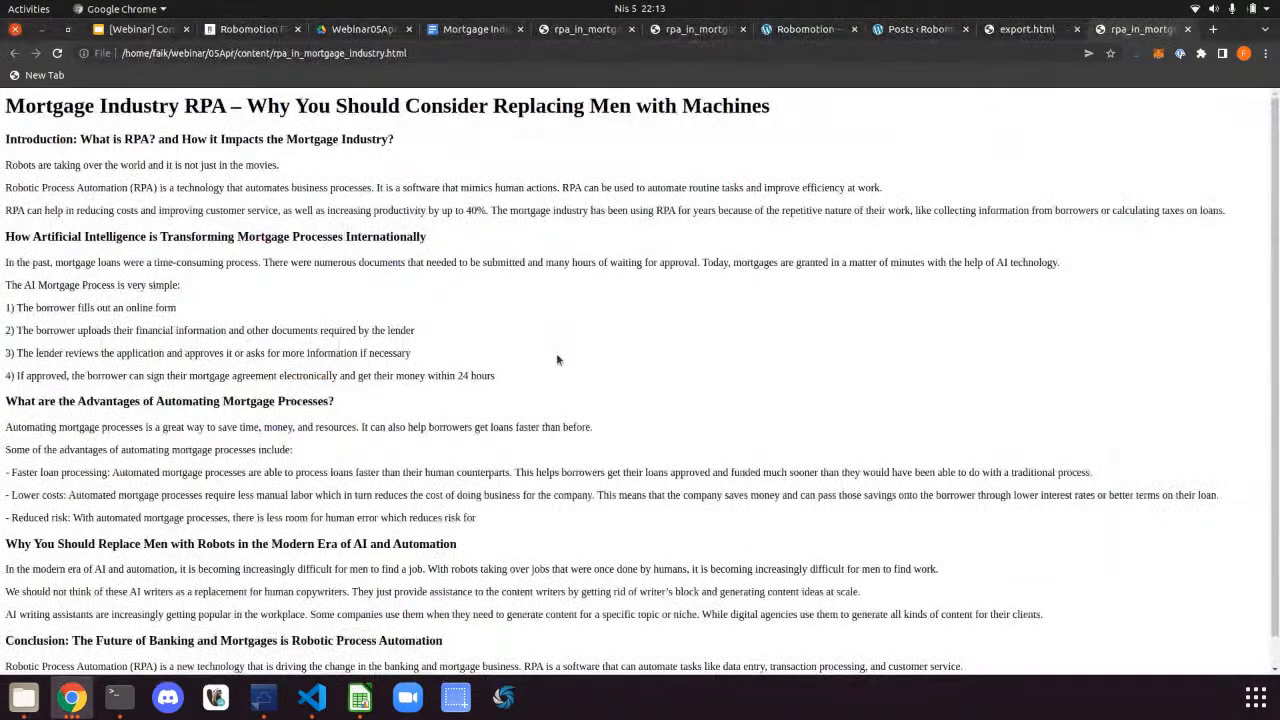
key(ctrl+w)
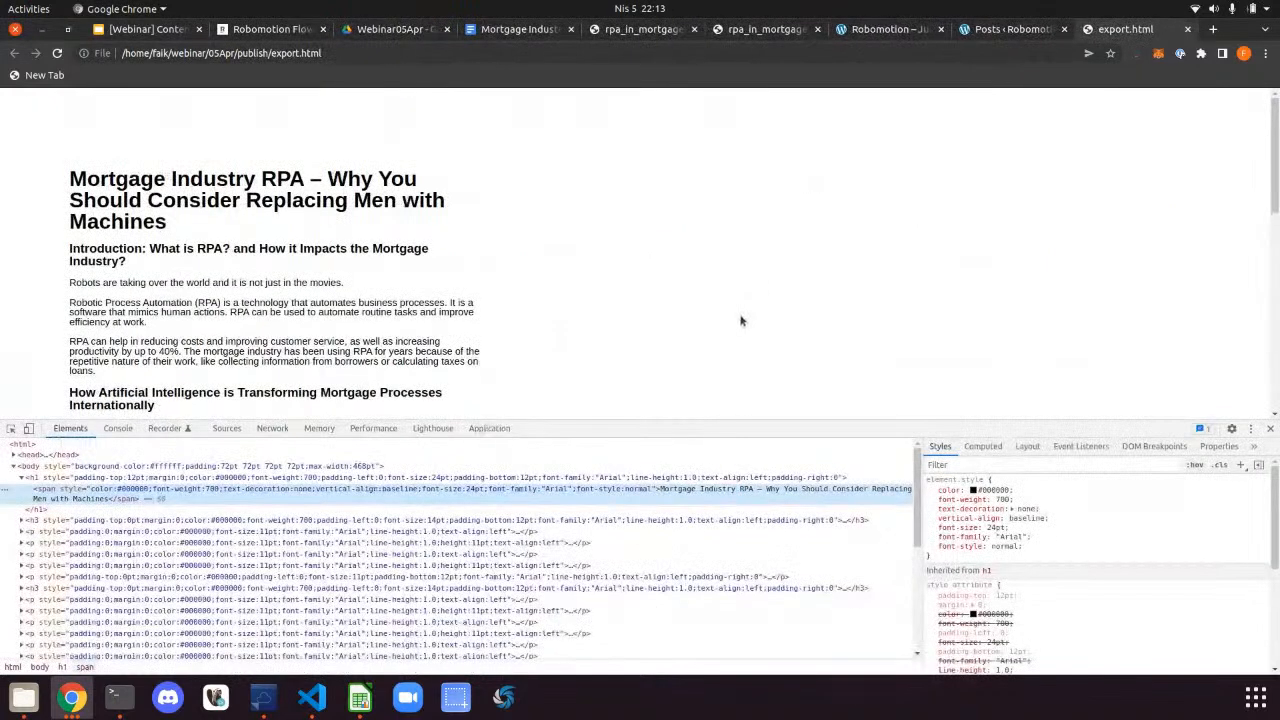
Paste the mortgage article into the publish folder and delete the old export.html
click(30, 699)
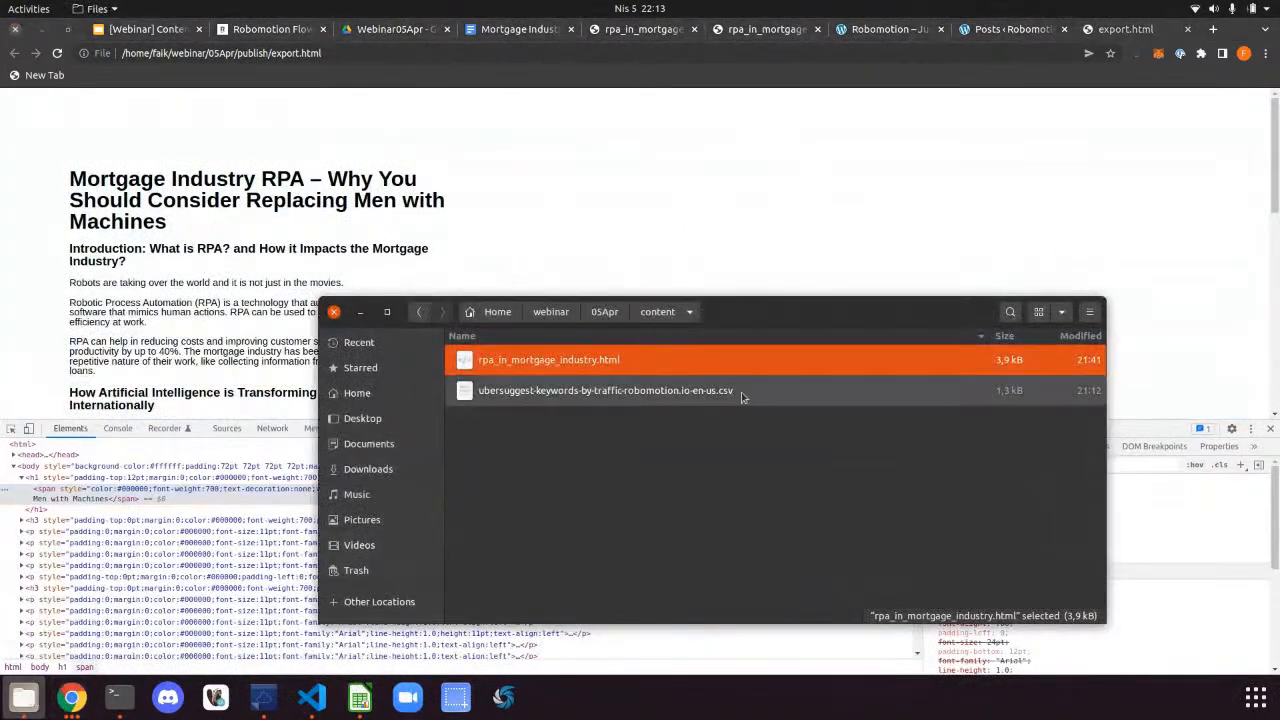
click(604, 312)
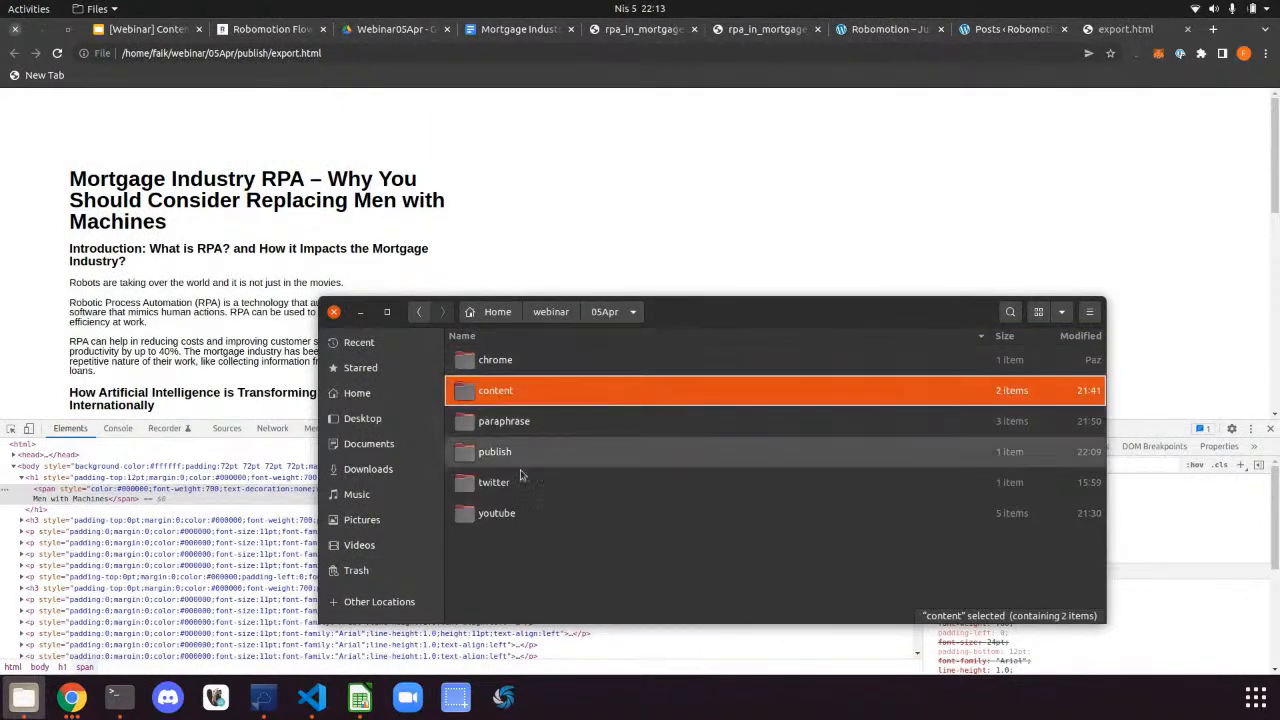
double_click(520, 451)
key(ctrl+v)
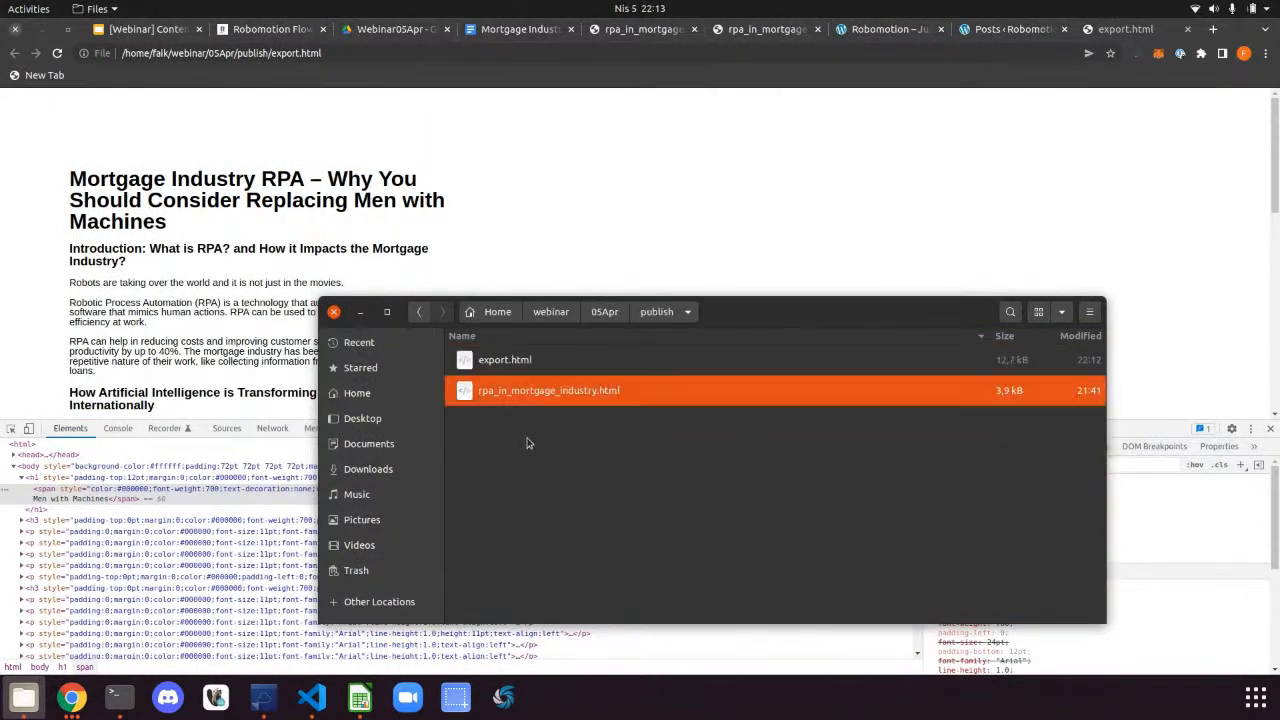
click(530, 372)
key(Delete)
Rename the pasted mortgage article copy to export.html
click(545, 368)
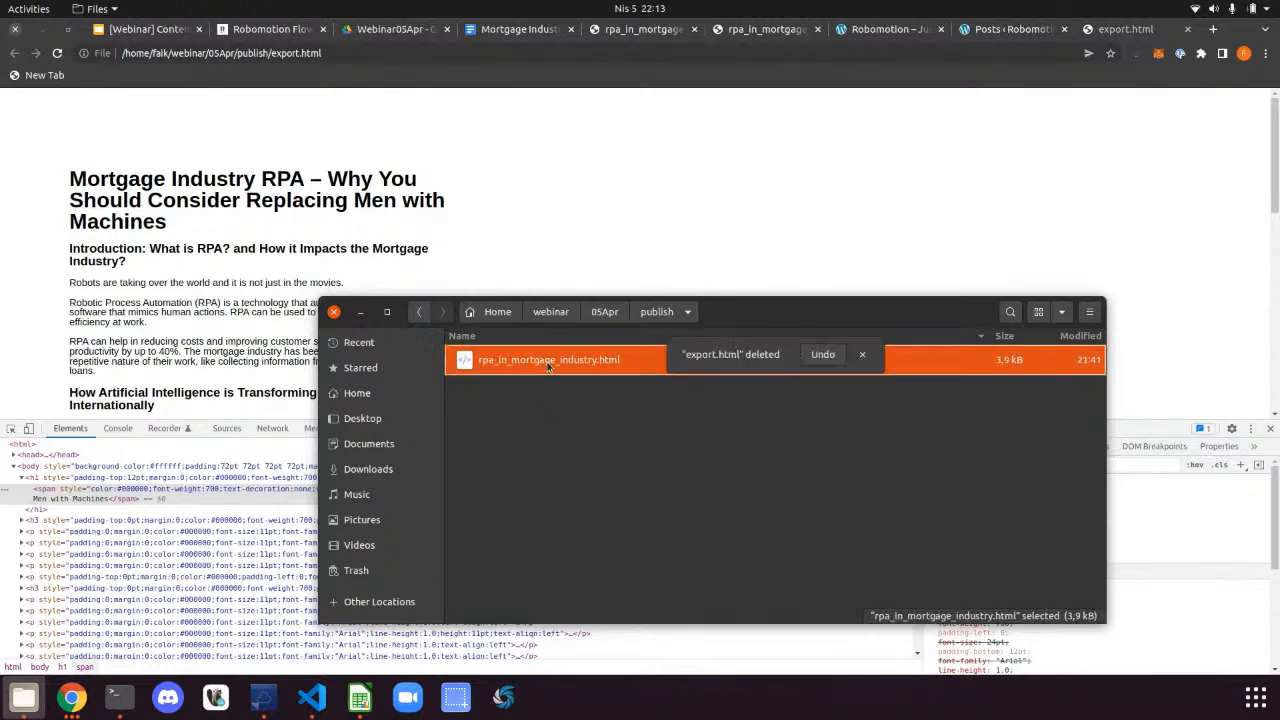
key(F2)
text(expo)
text(rt)
key(Return)
click(564, 208)
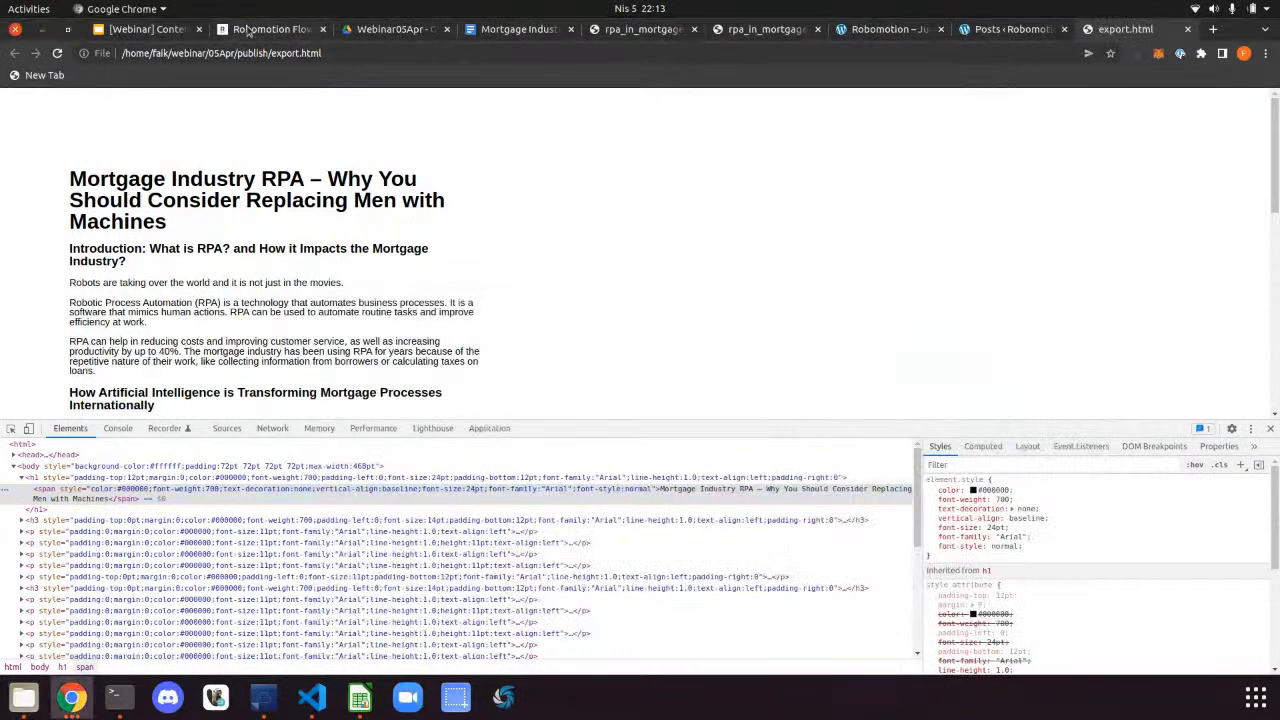
Close the Create Post script editor and run the flow on the robot
click(245, 29)
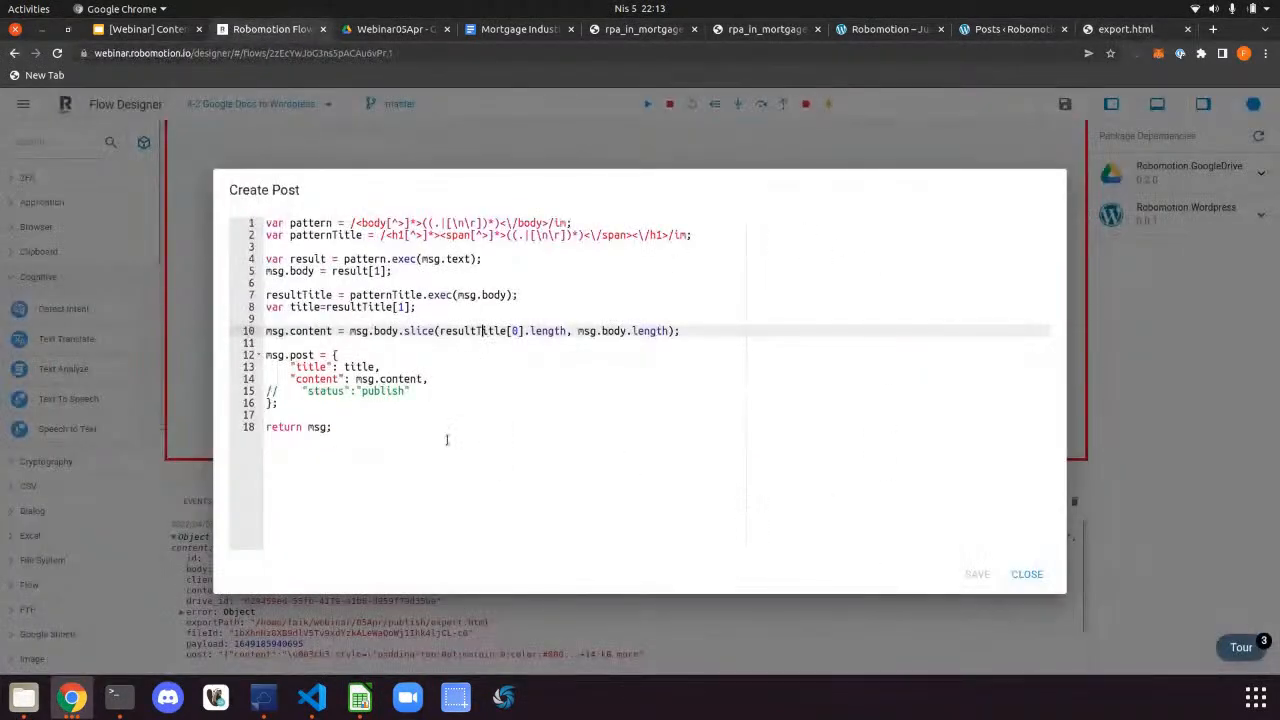
click(1015, 577)
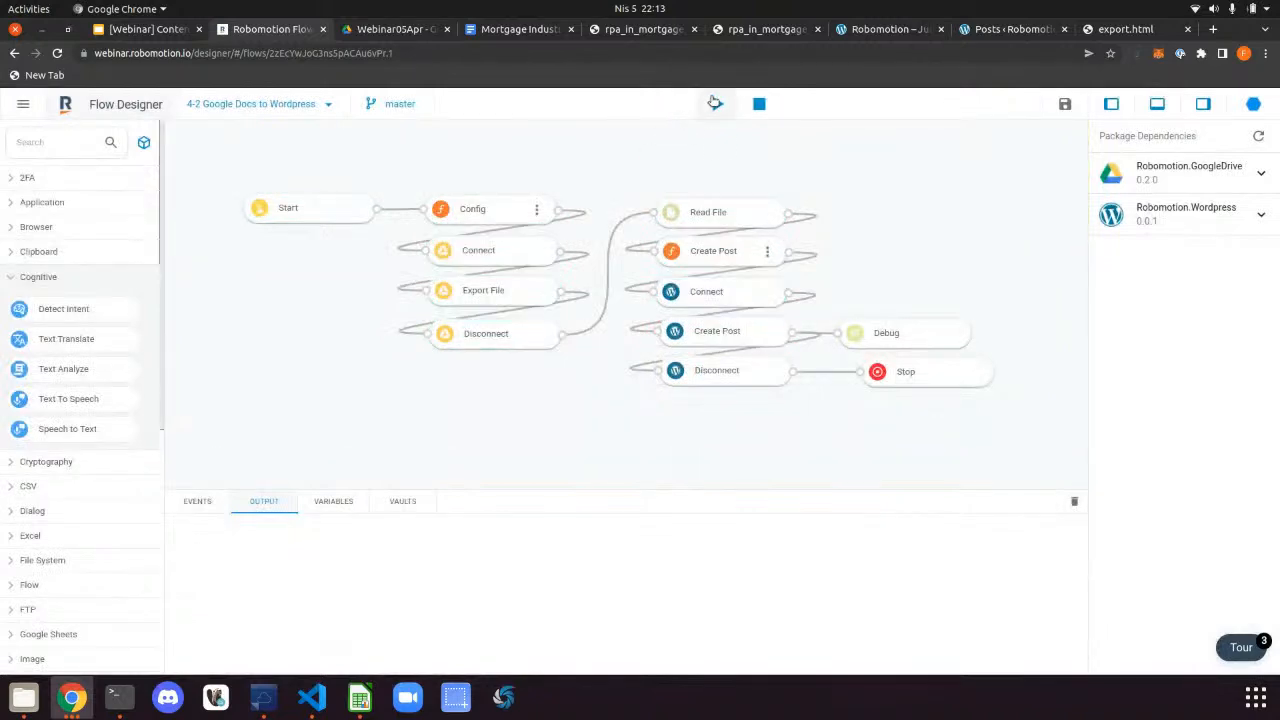
click(717, 104)
click(813, 439)
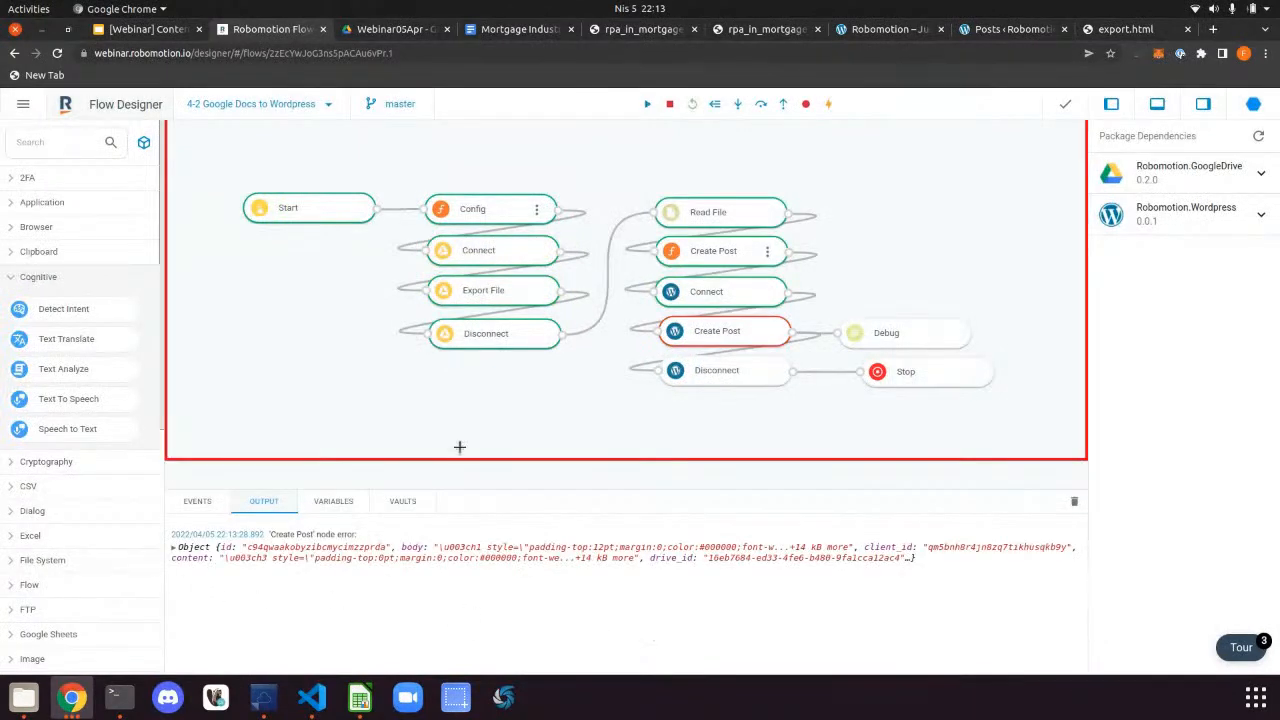
Replace msg.content on line 14 of Create Post with "Content" and save the script
click(770, 258)
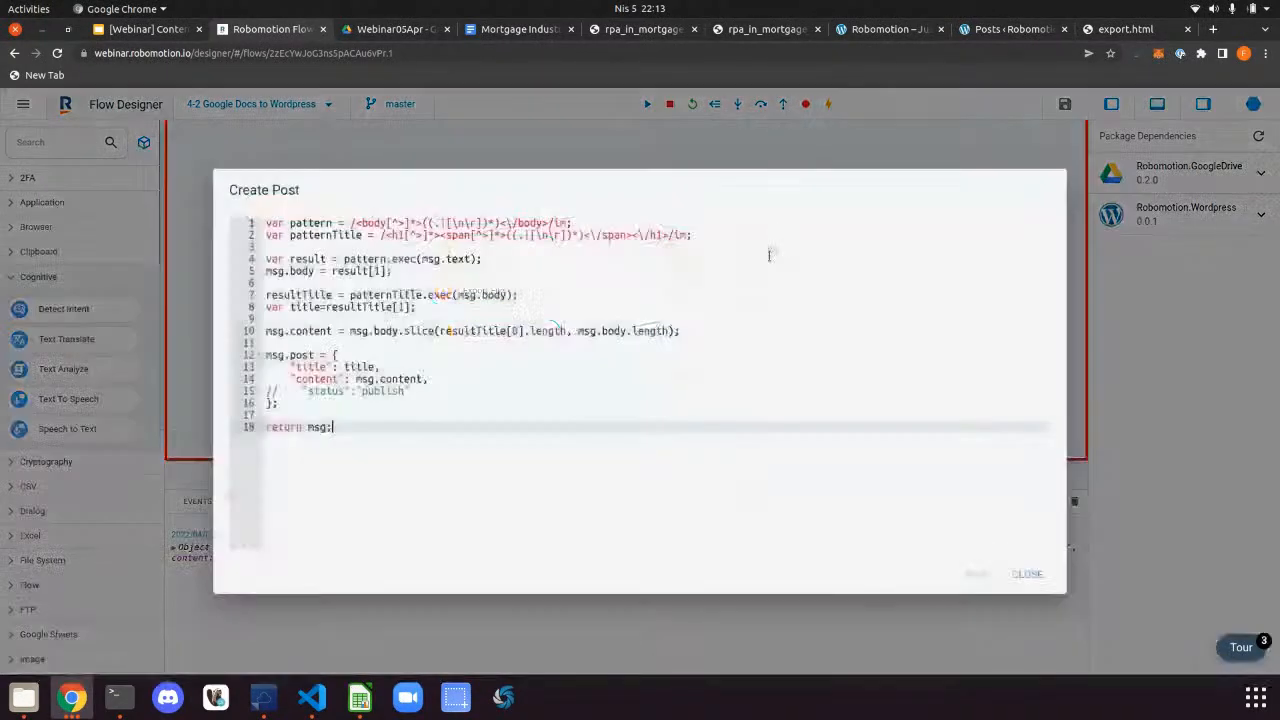
click(355, 379)
drag(355, 379, 434, 378)
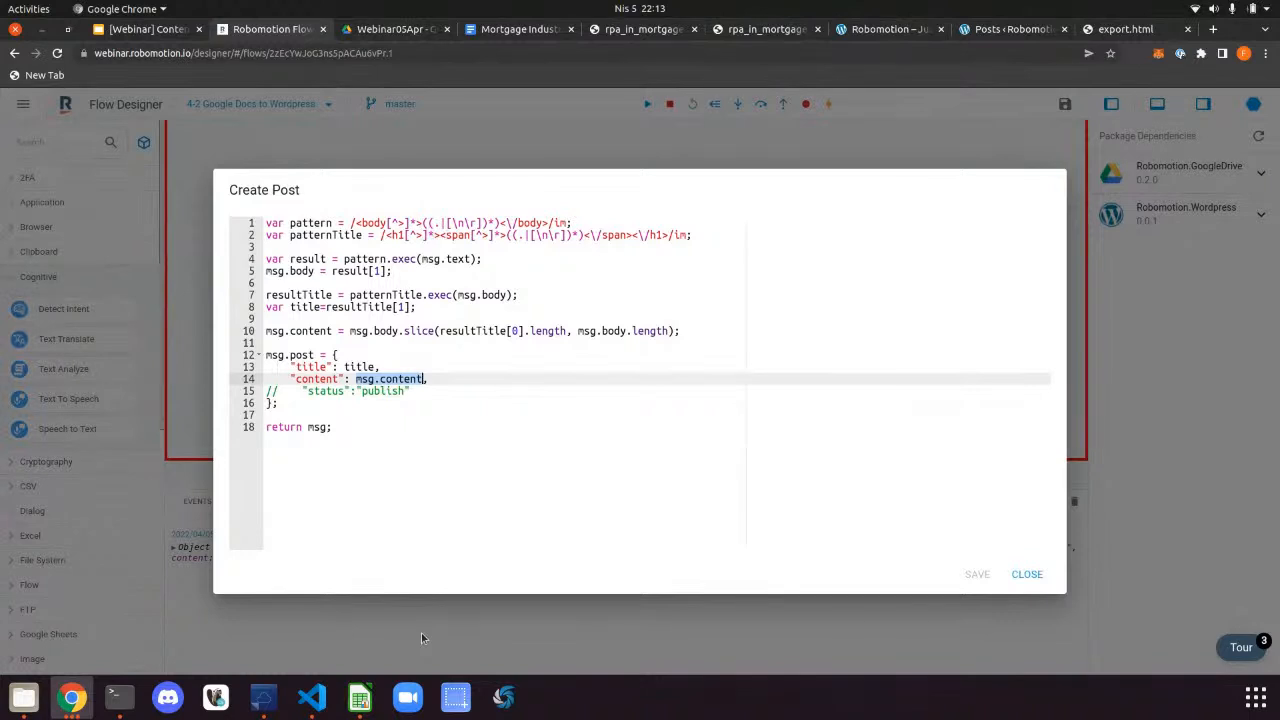
text(")
key(BackSpace)
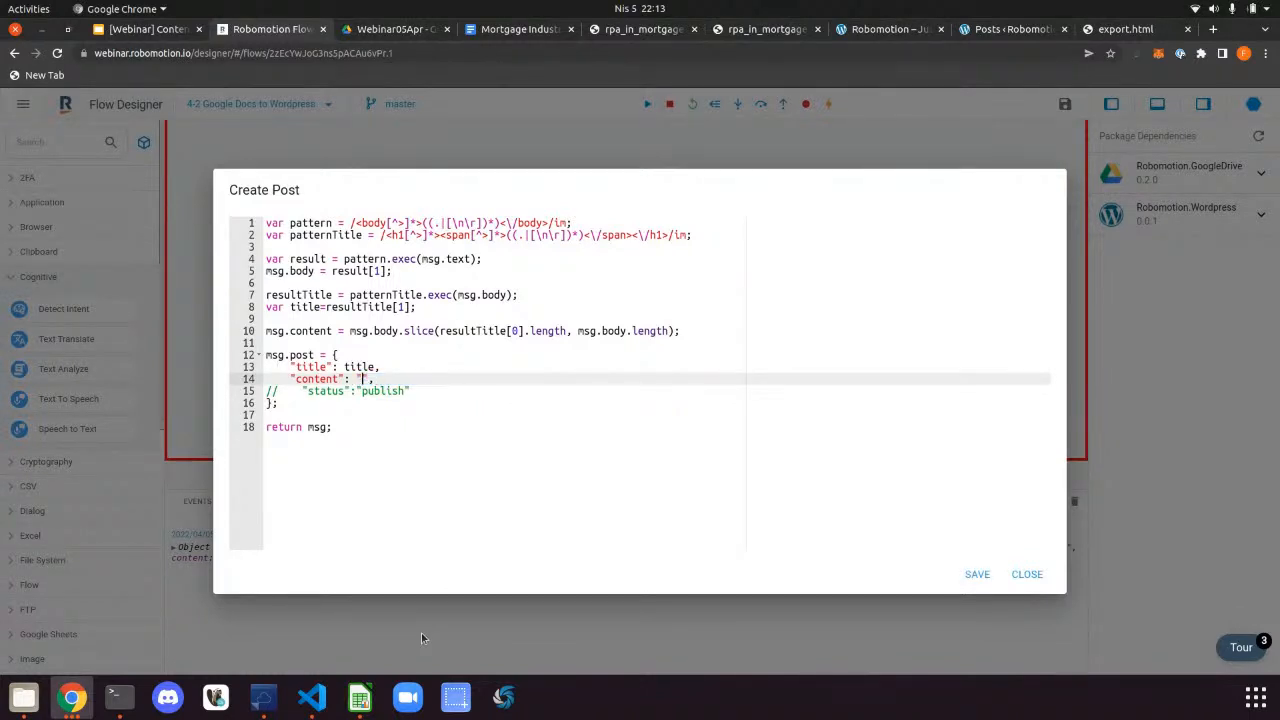
key(BackSpace)
text("Content)
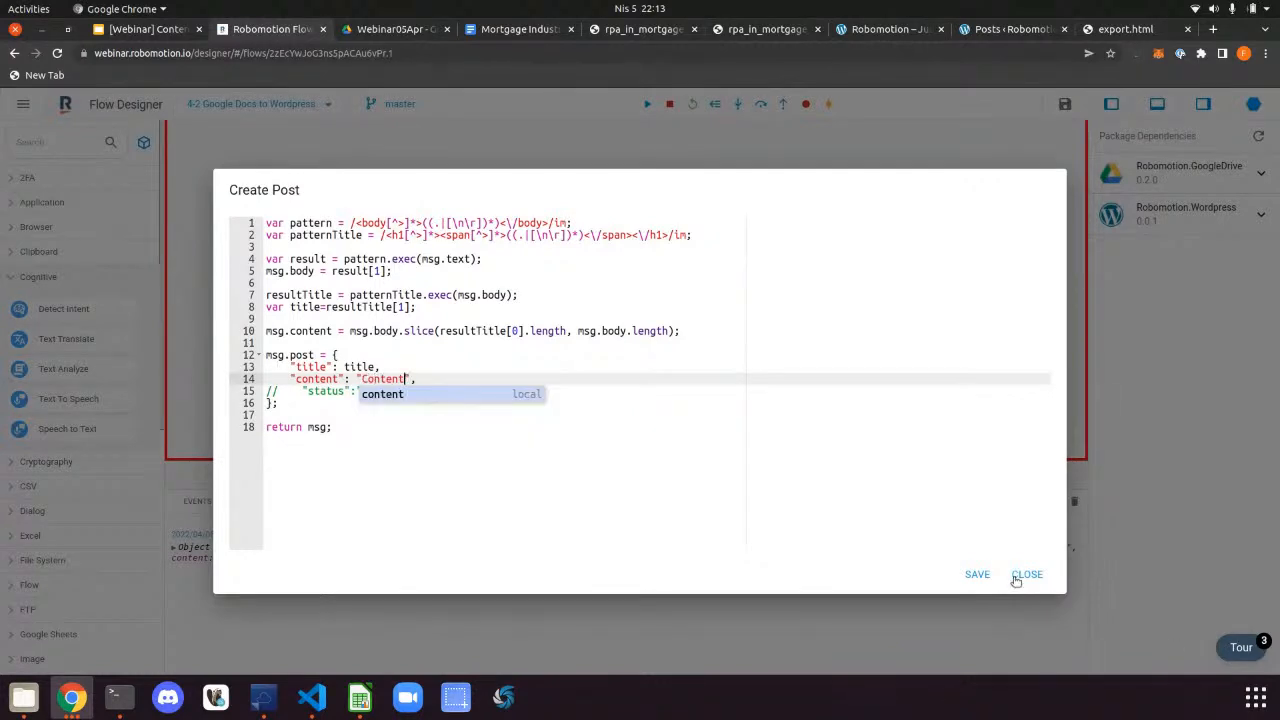
key(ctrl+End)
click(972, 573)
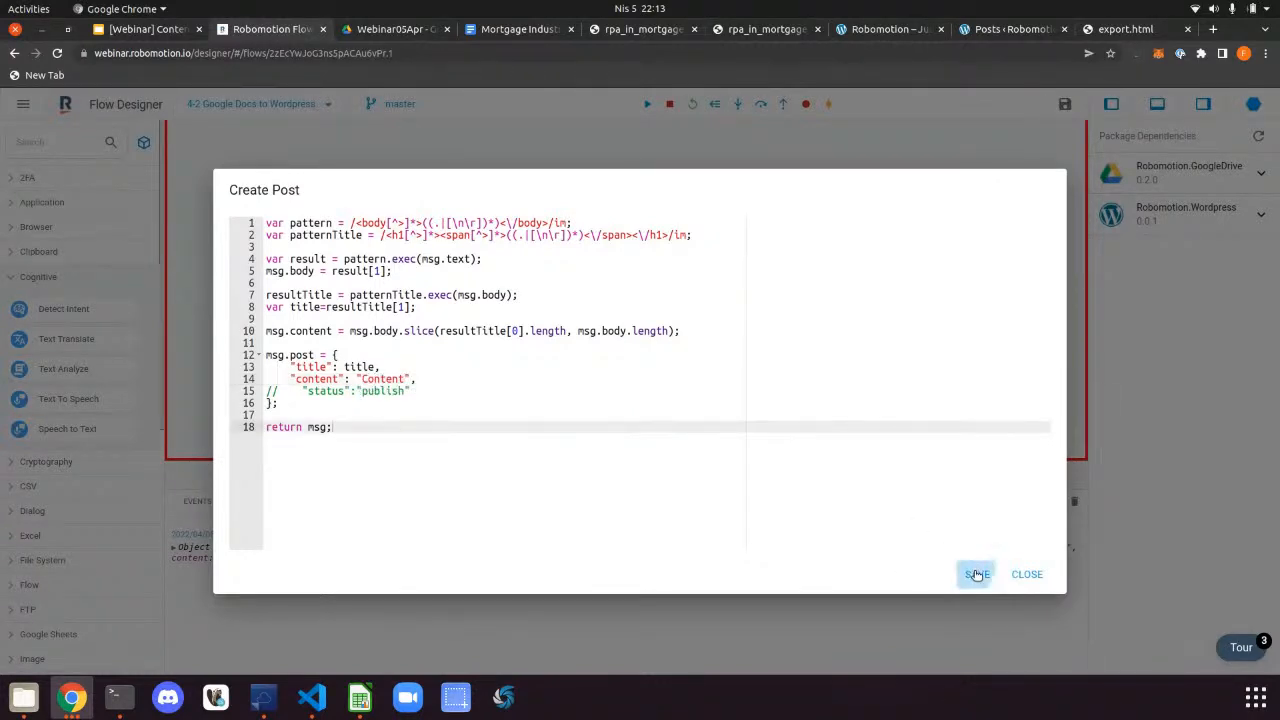
click(1030, 575)
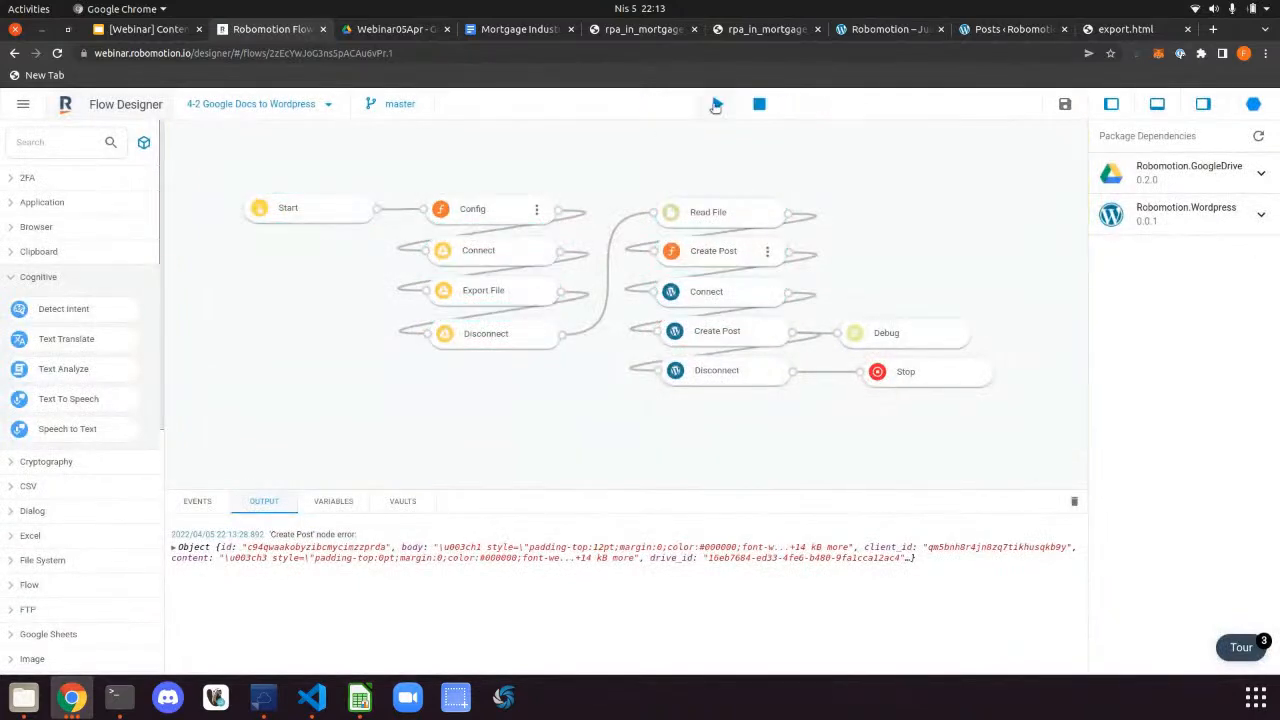
Rerun the flow on the robot and clear the old output log
click(716, 104)
click(811, 437)
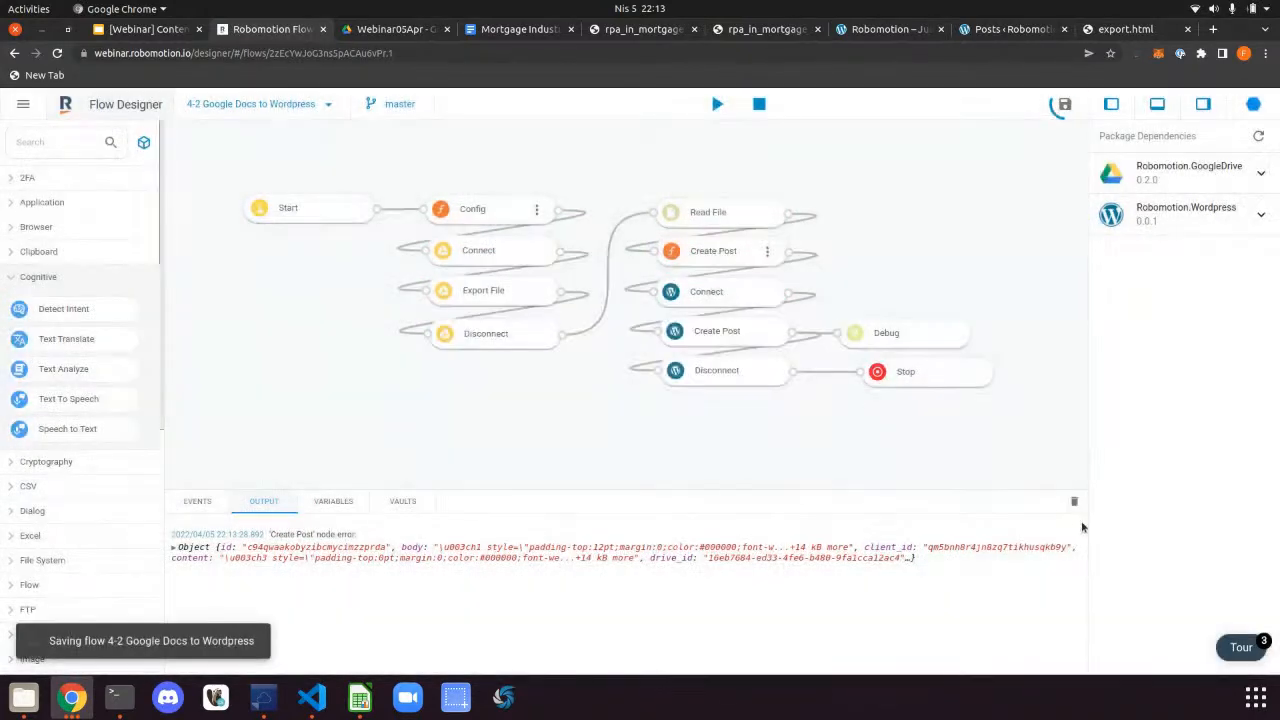
click(1075, 502)
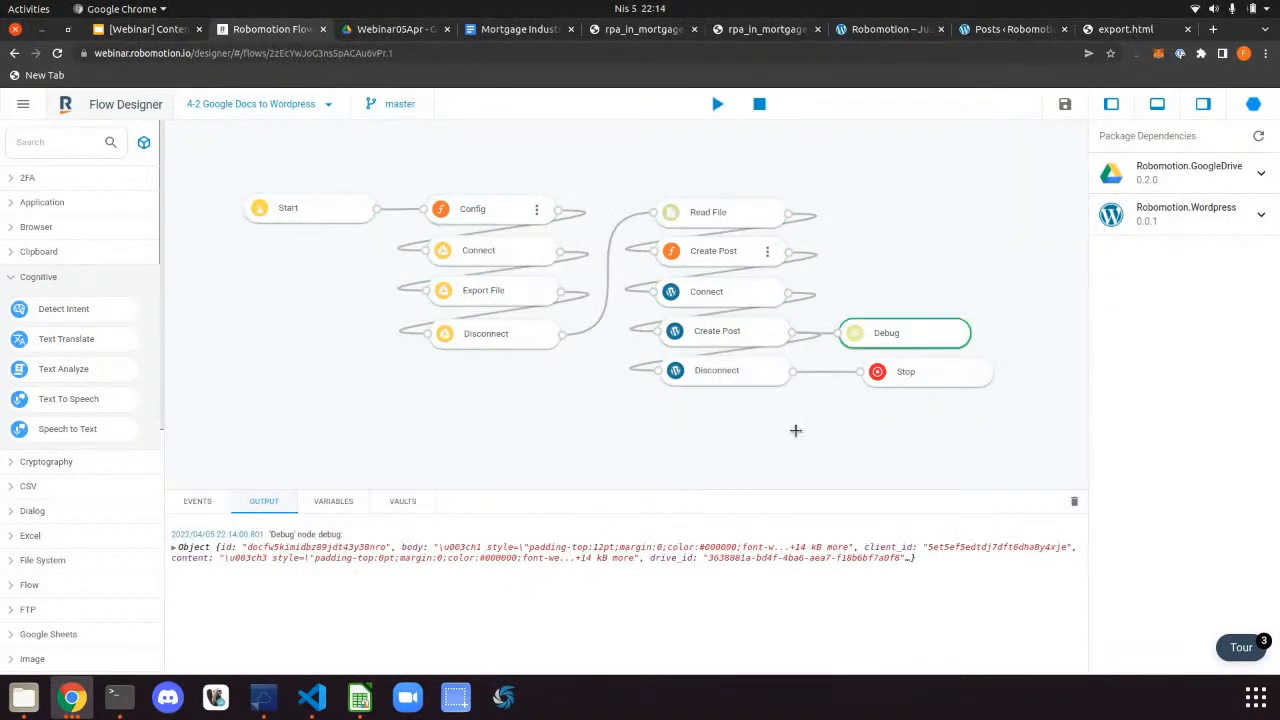
Reload the WordPress posts list and open the newest Mortgage Industry RPA draft to check its 'Content' body
click(990, 29)
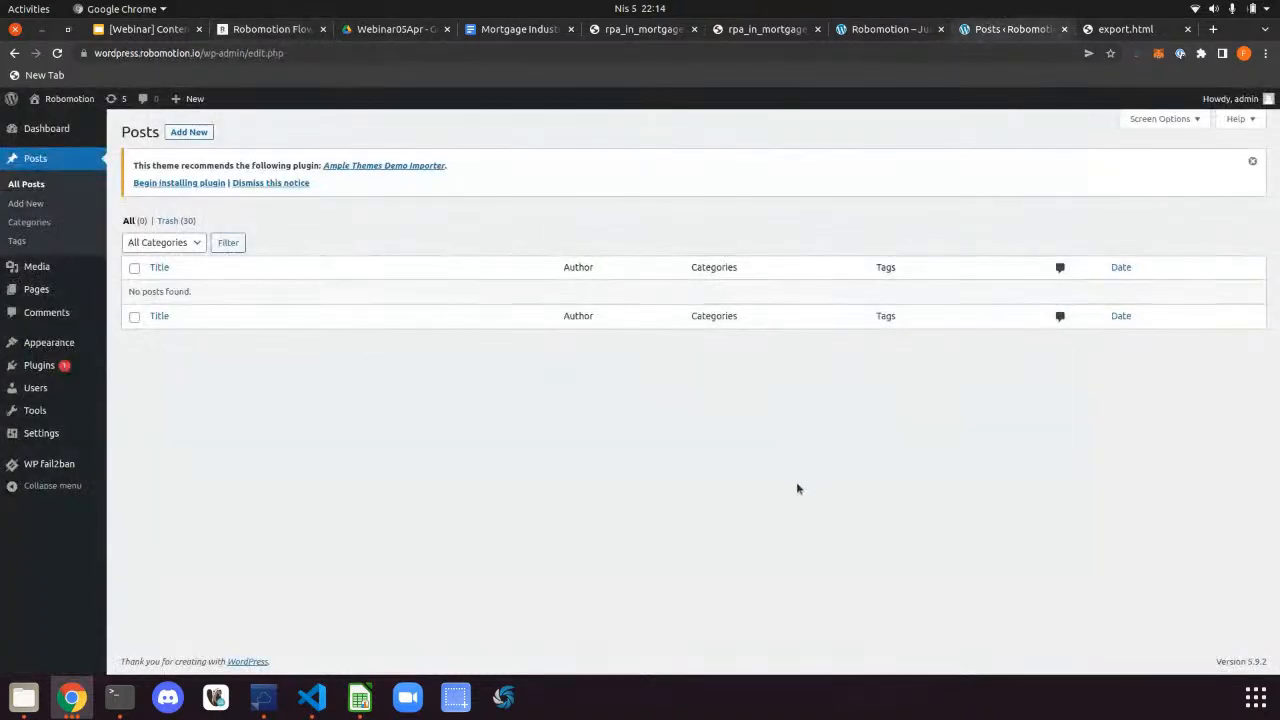
key(F5)
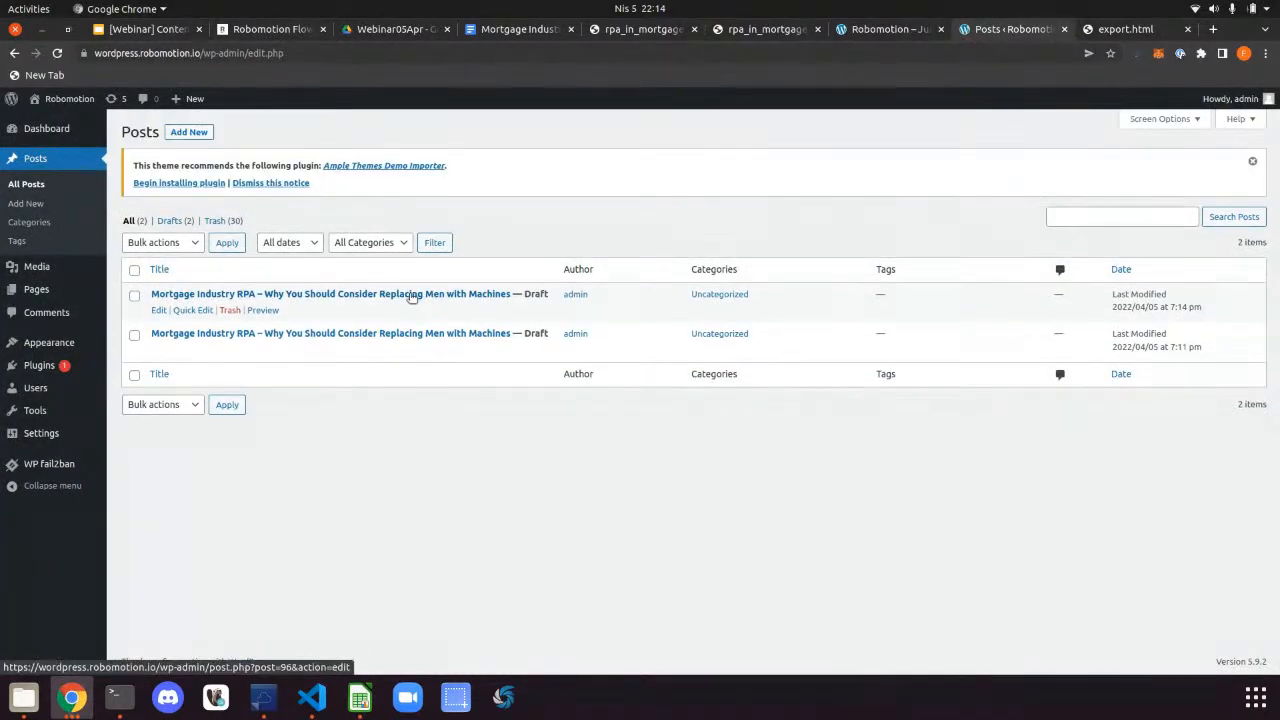
click(423, 294)
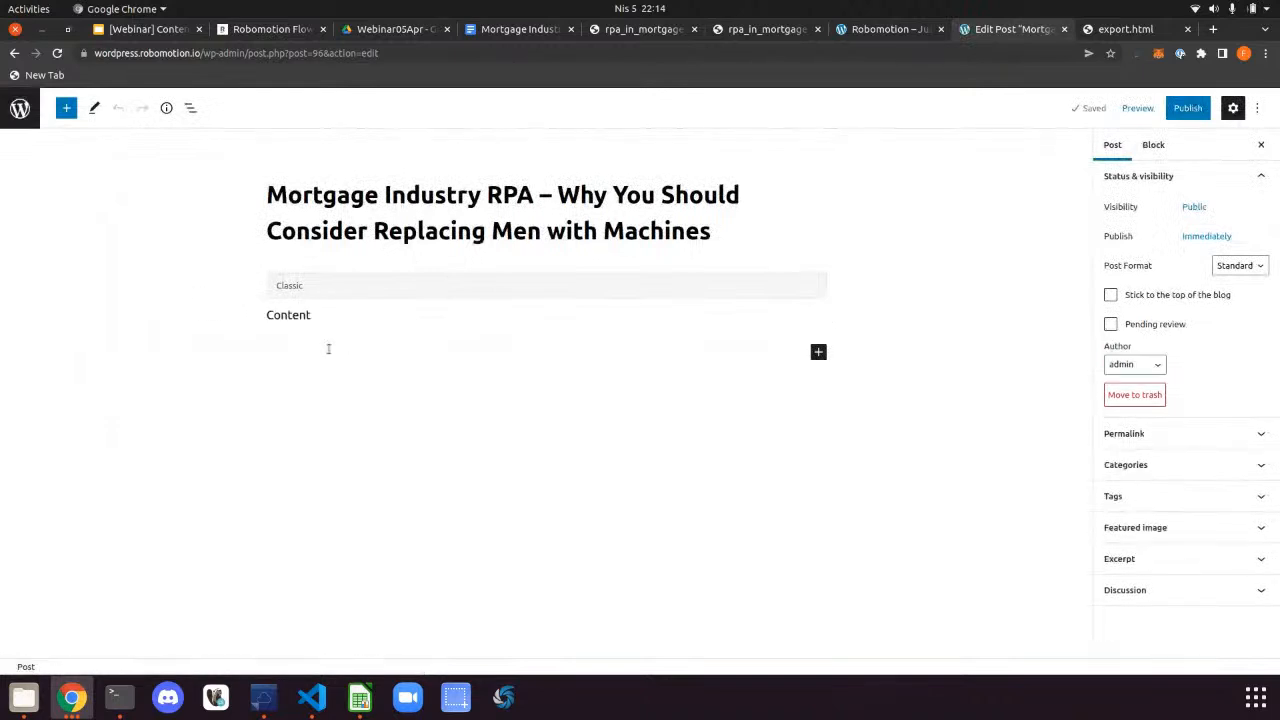
double_click(270, 319)
click(303, 327)
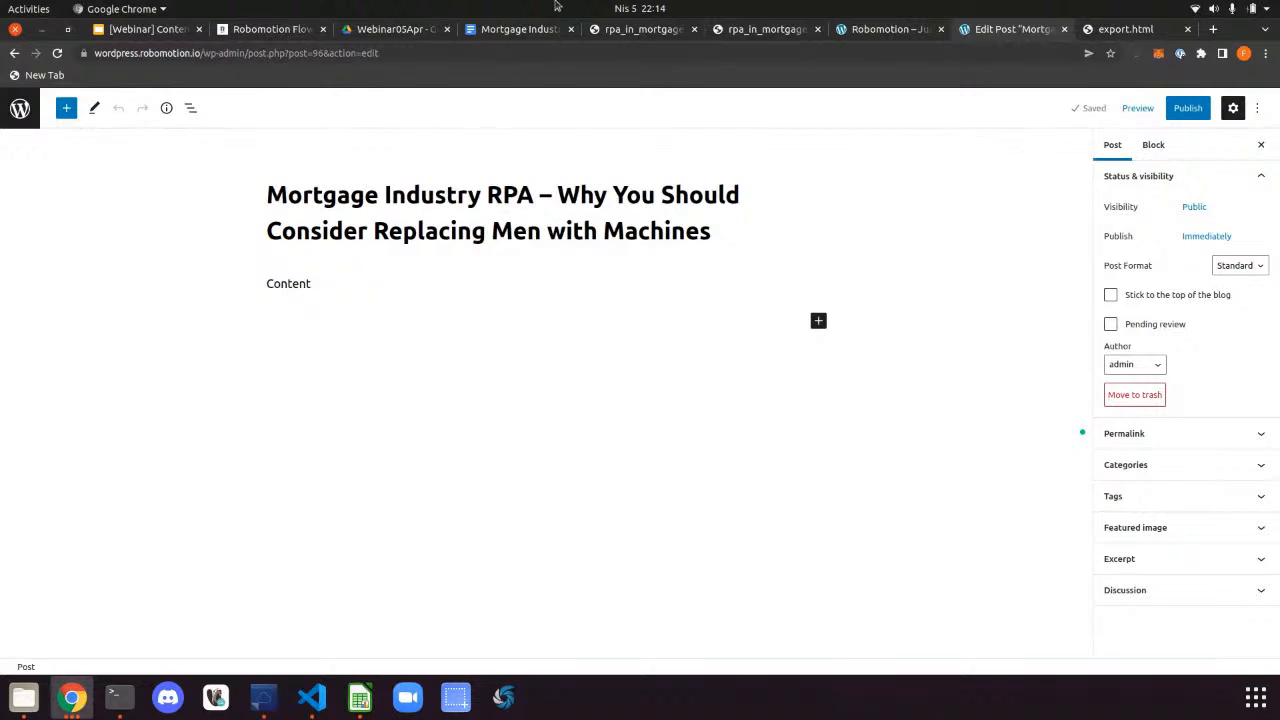
click(273, 29)
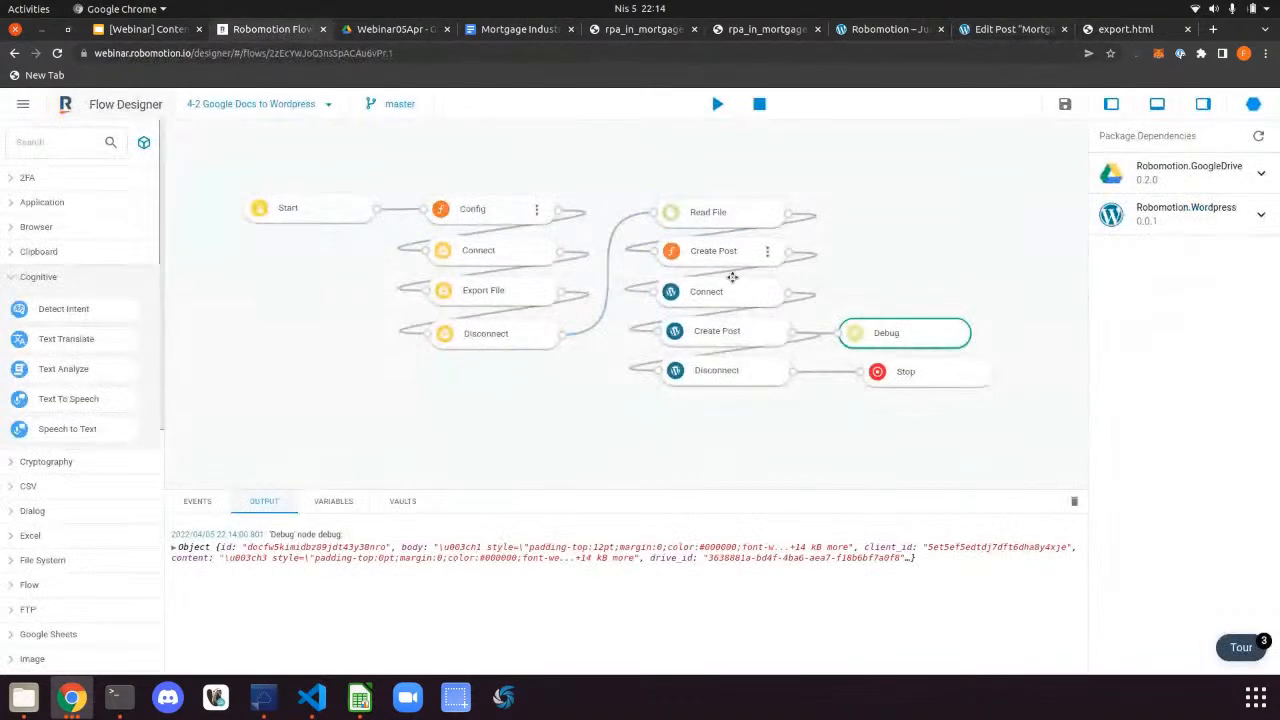
Review Create Post's body regex, result[1] and slice expressions, closing without changes
click(768, 252)
click(773, 254)
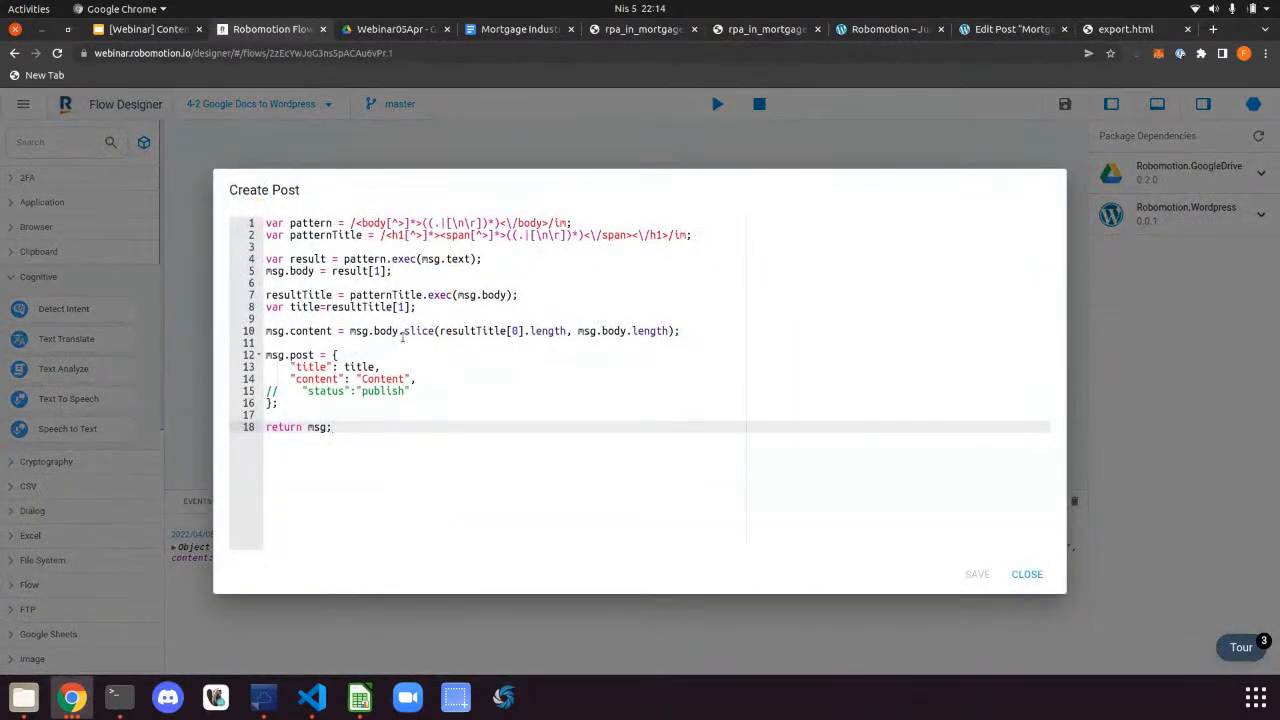
drag(348, 331, 714, 331)
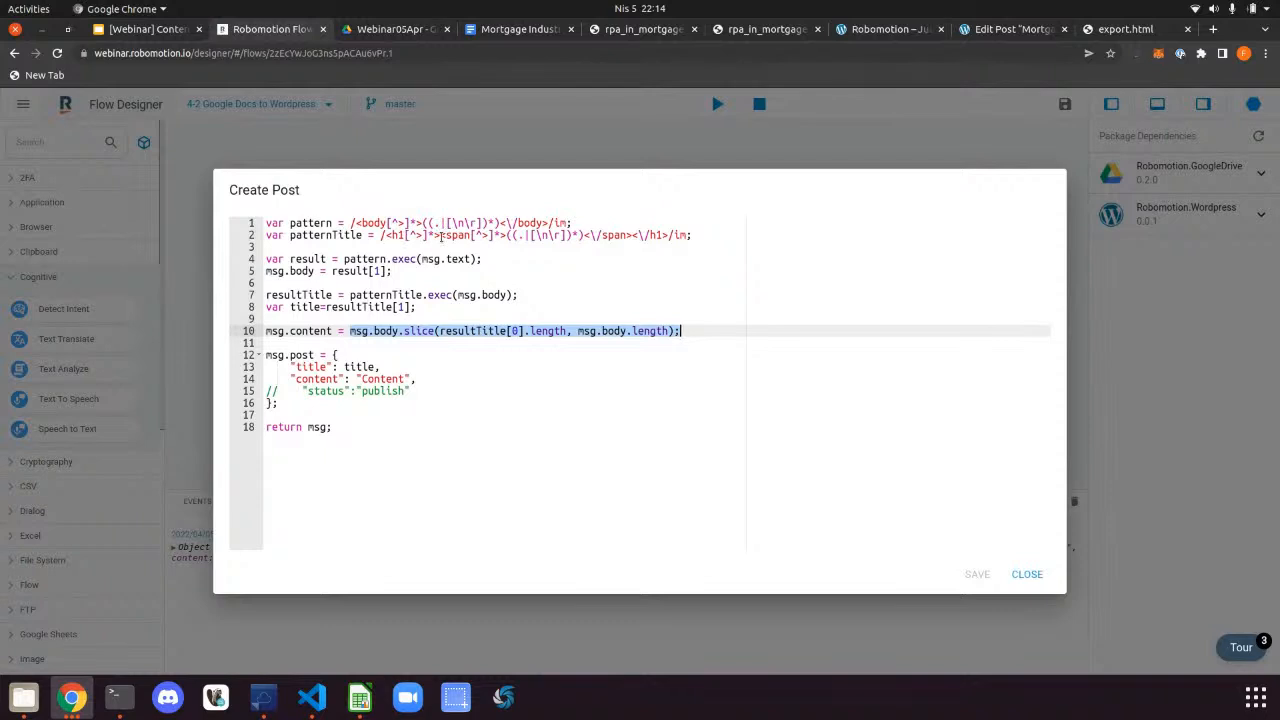
drag(405, 273, 331, 271)
click(592, 270)
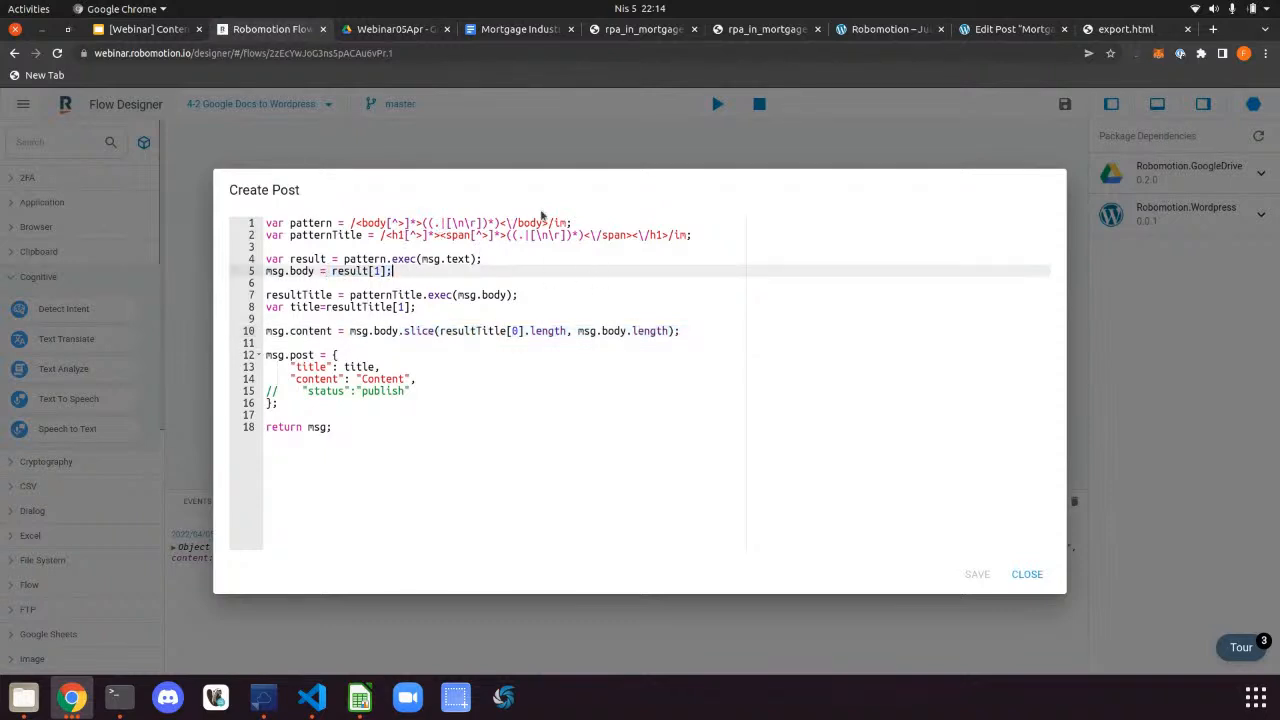
drag(504, 223, 584, 224)
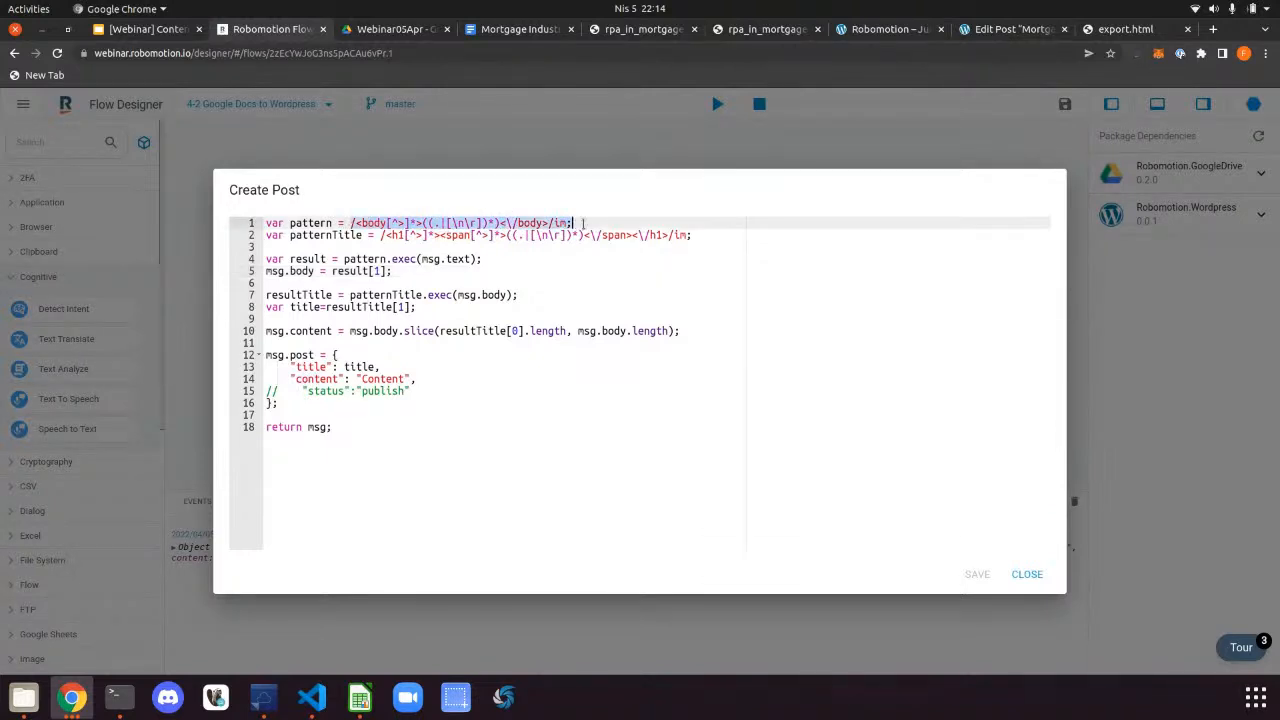
click(1026, 575)
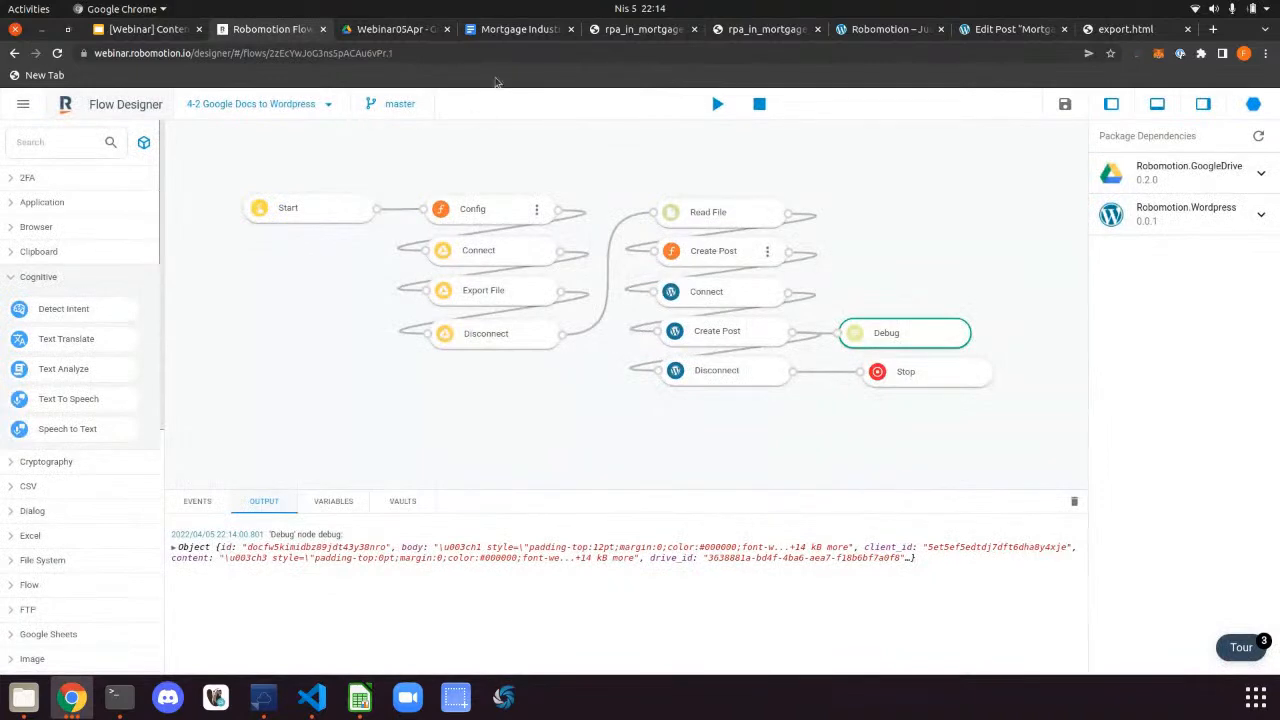
click(160, 30)
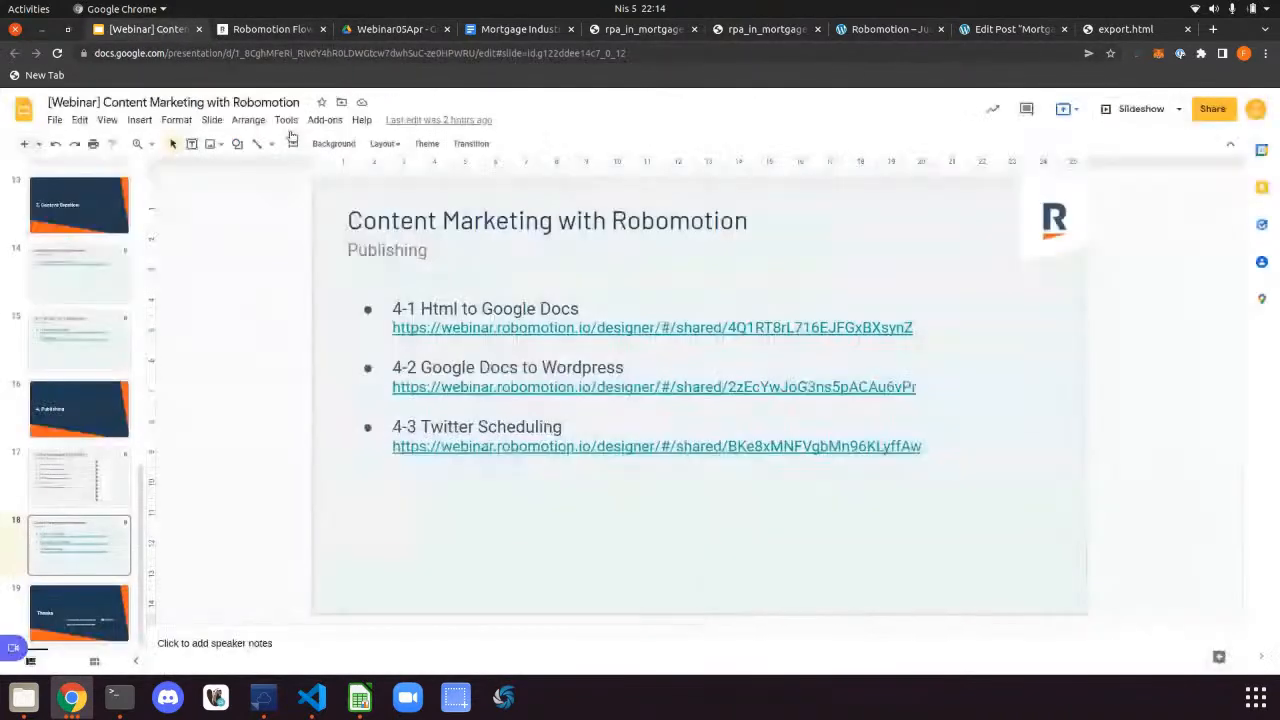
Open the 4-3 Twitter Scheduling flow from the saved Projects list
click(268, 28)
click(266, 104)
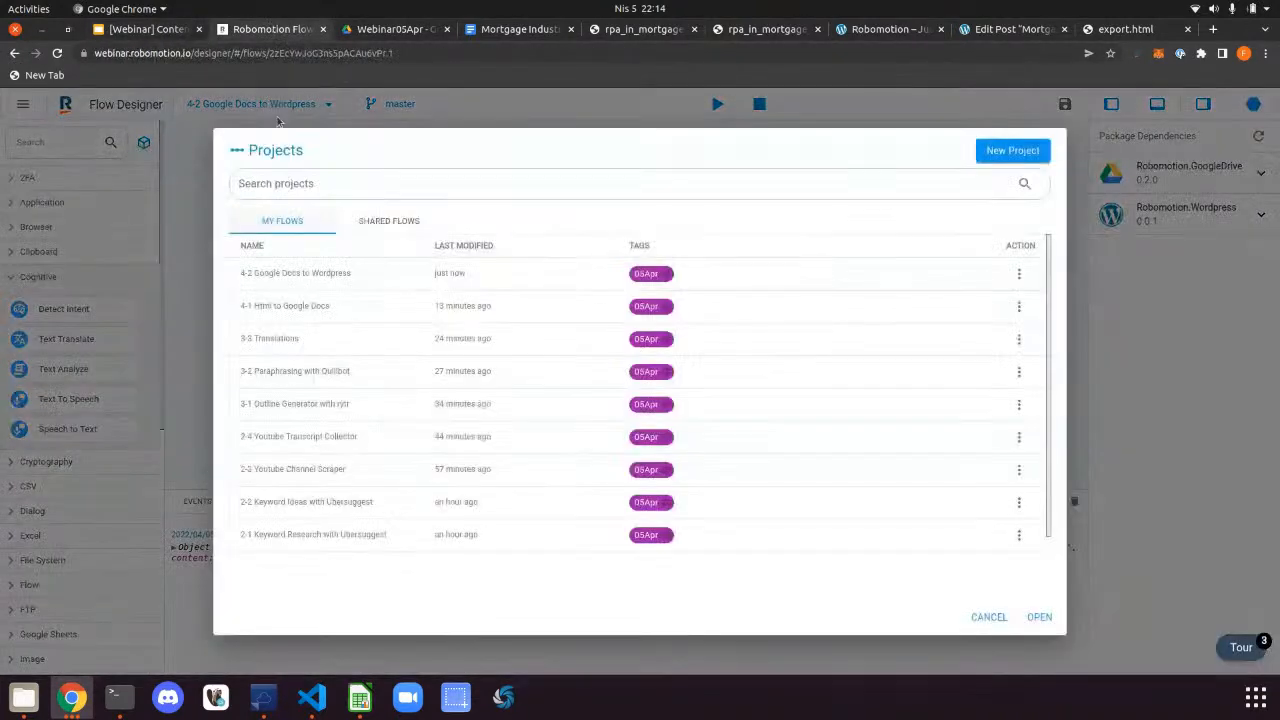
scroll(505, 435, down, 2)
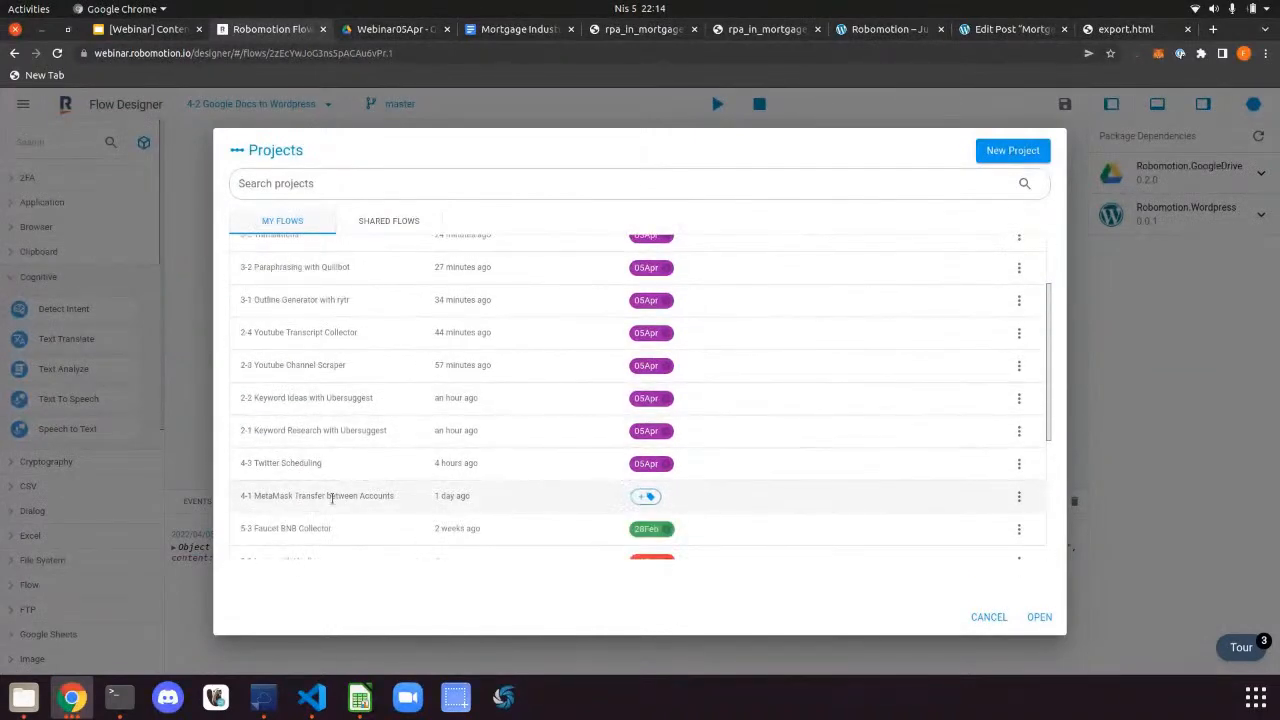
double_click(323, 462)
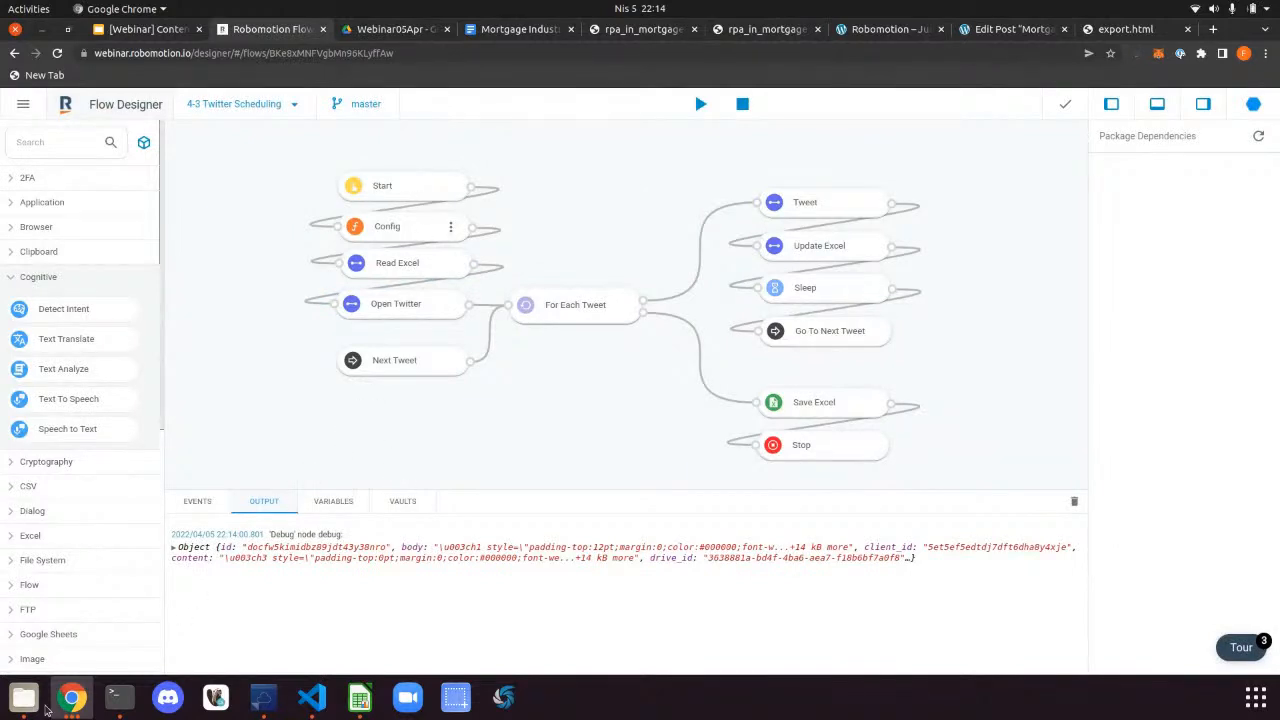
click(40, 704)
Open schedules.xlsx from the 05Apr twitter folder in LibreOffice Calc
click(605, 312)
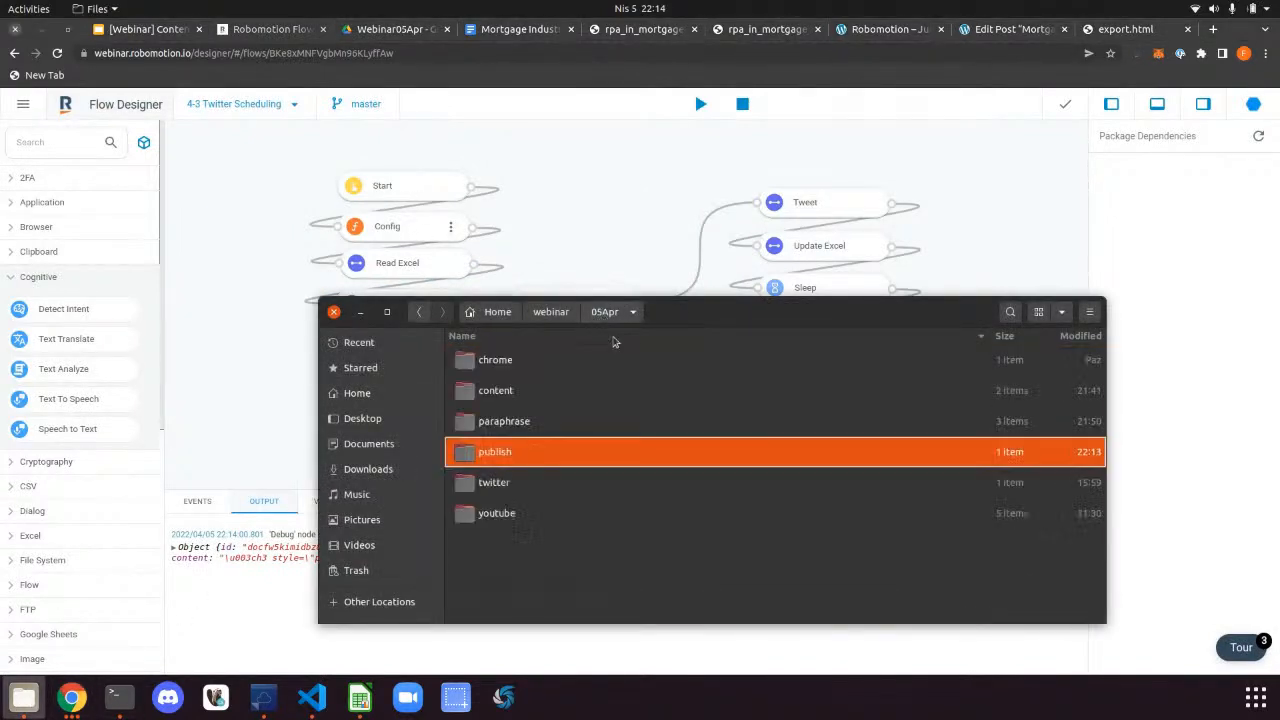
click(513, 482)
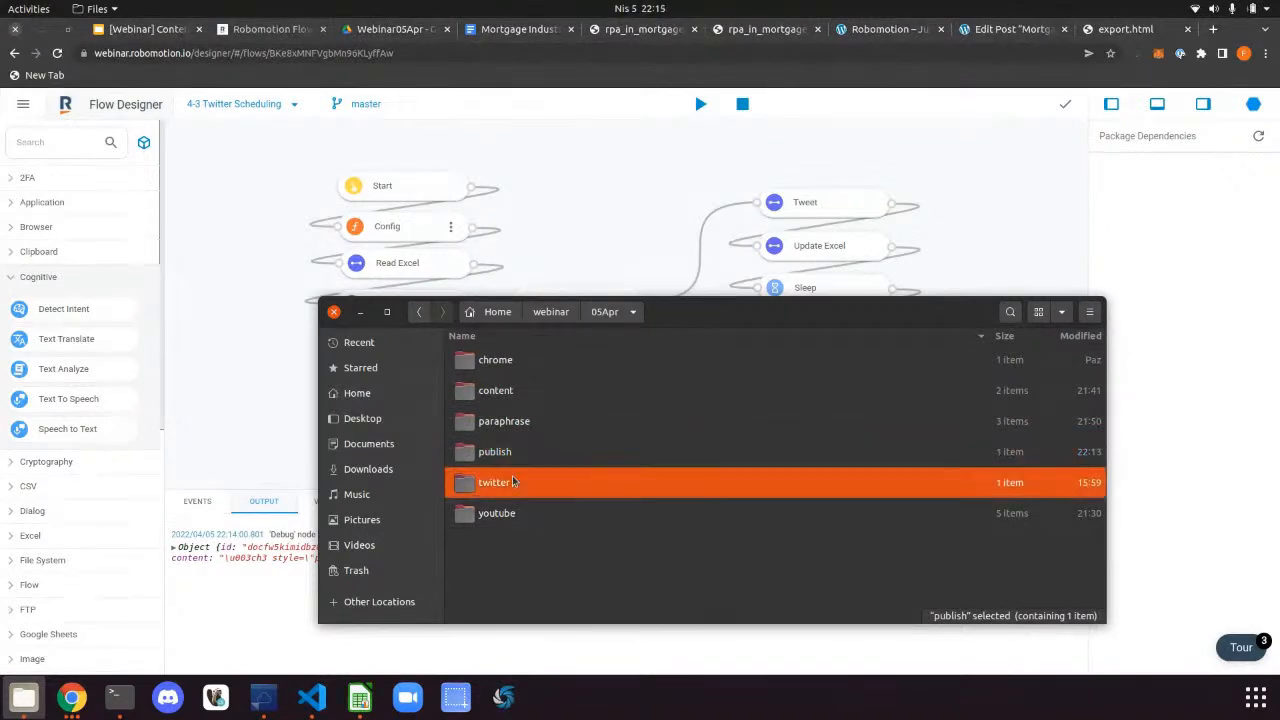
double_click(513, 482)
double_click(510, 362)
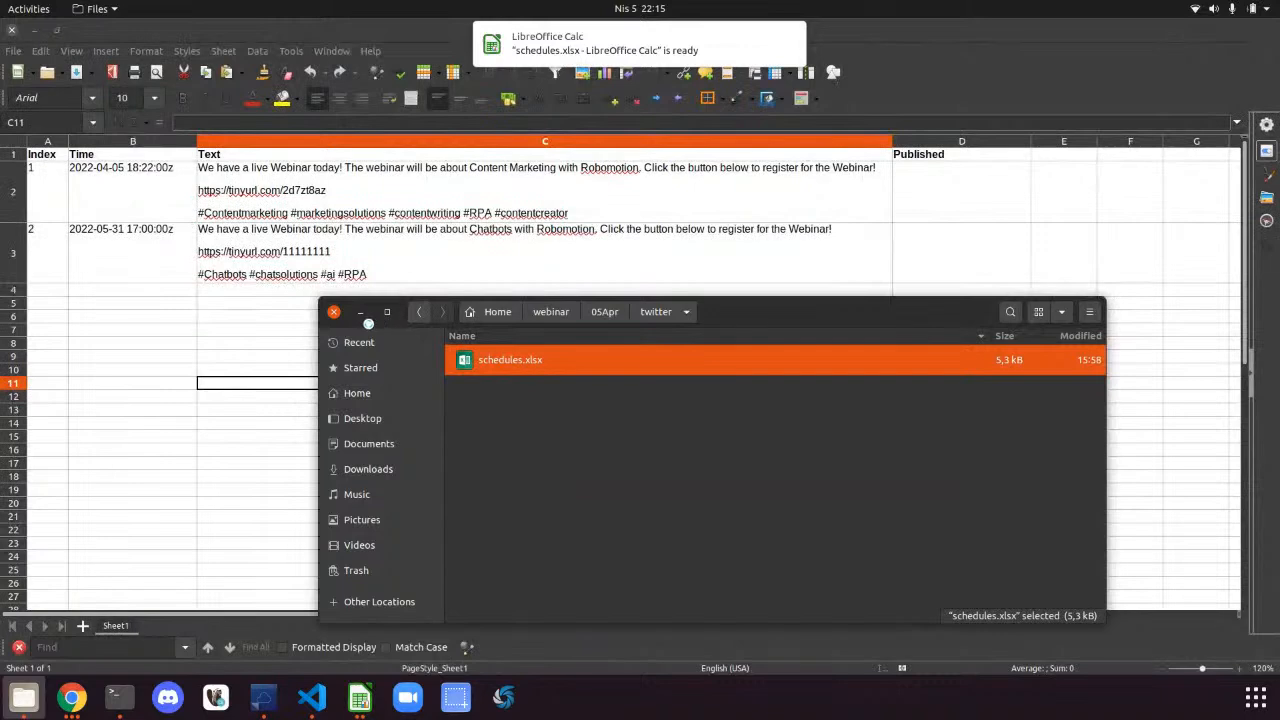
click(361, 312)
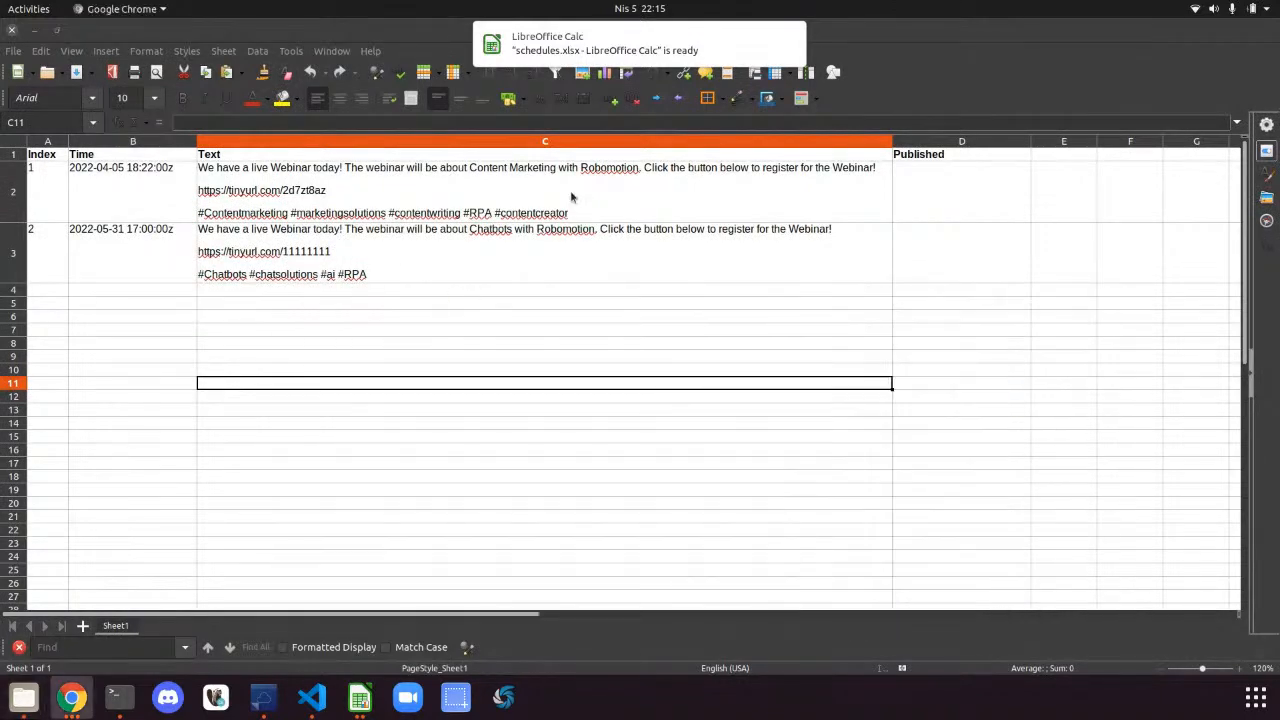
Check both tweets' scheduled times, text and empty Published cells, then minimize Calc
click(128, 191)
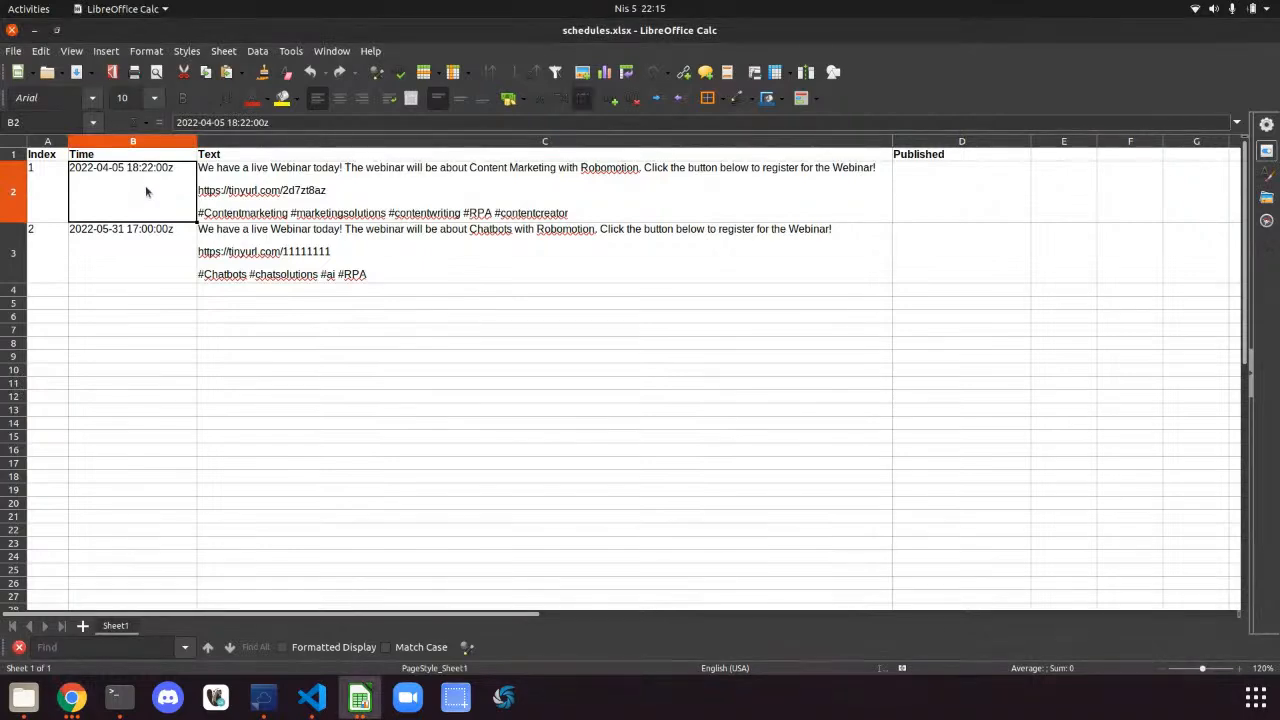
click(146, 236)
click(151, 200)
click(944, 197)
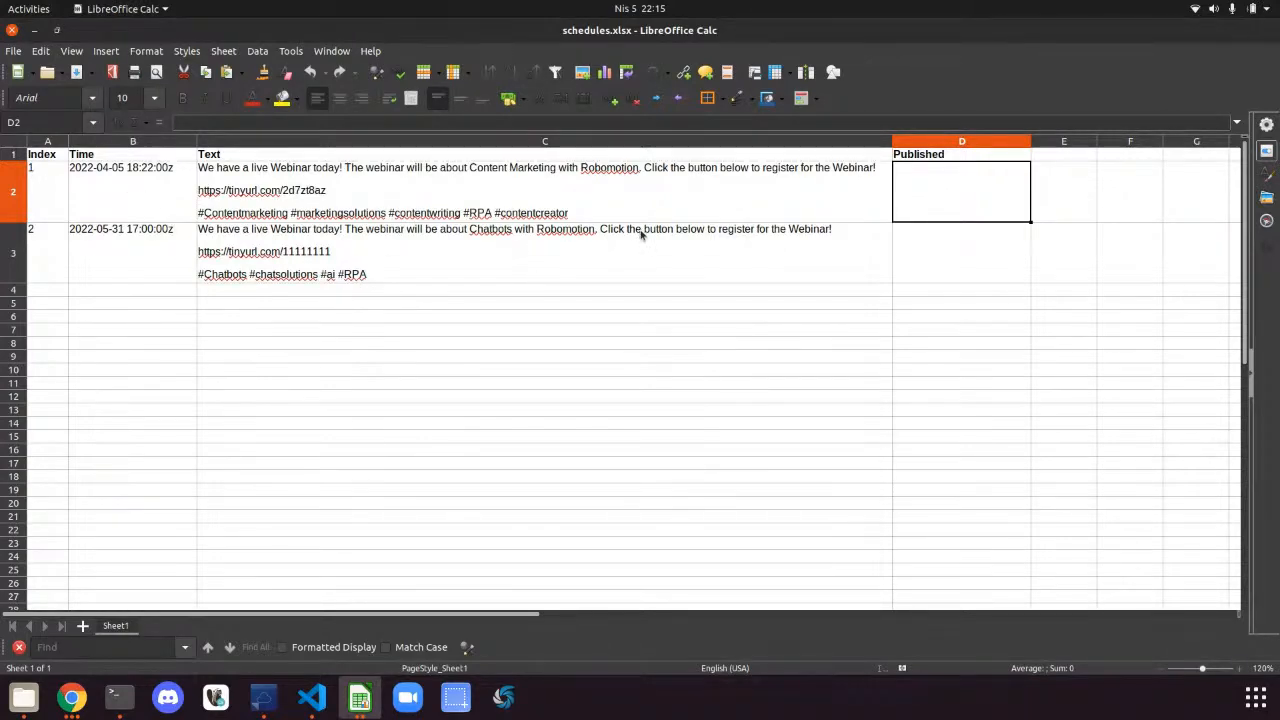
click(106, 189)
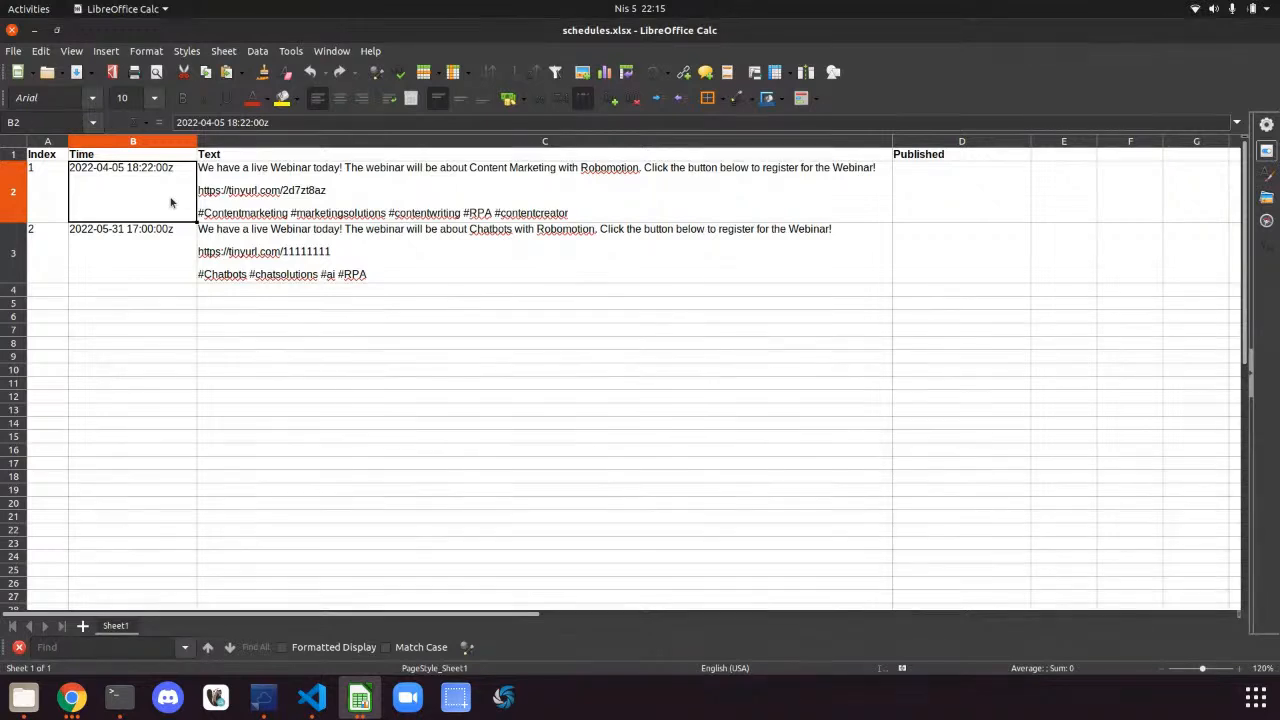
click(947, 177)
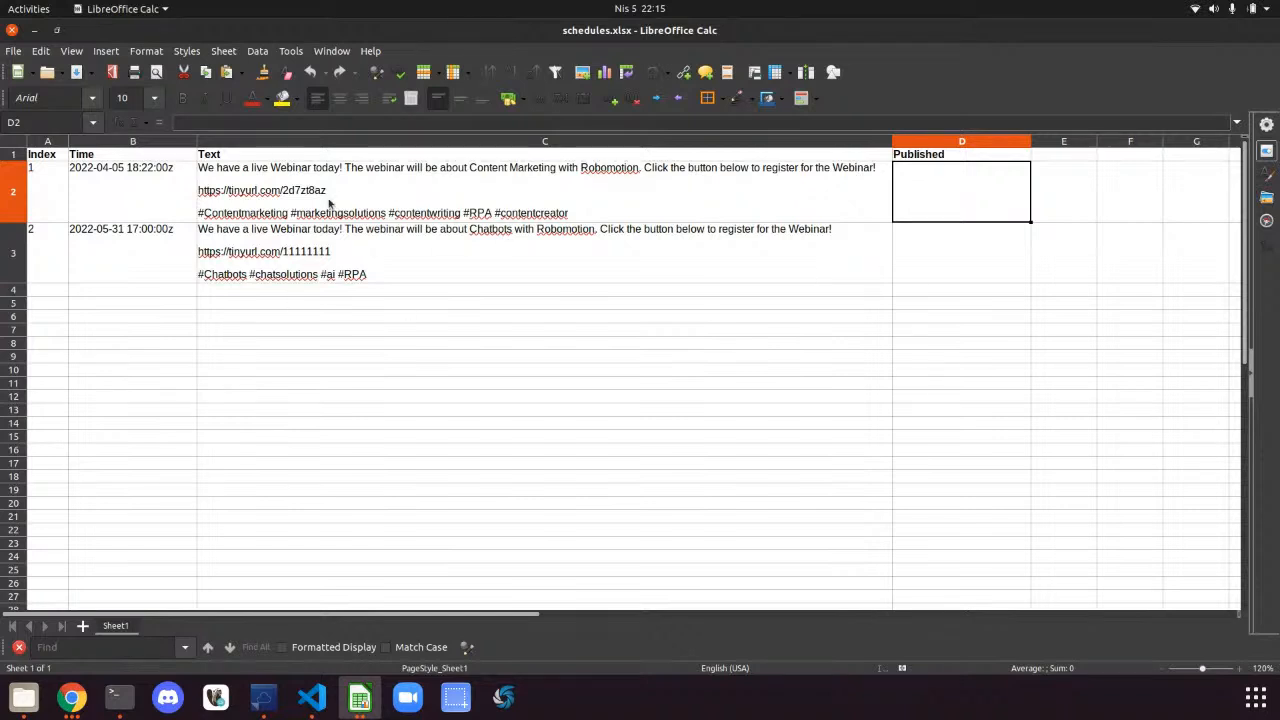
click(113, 257)
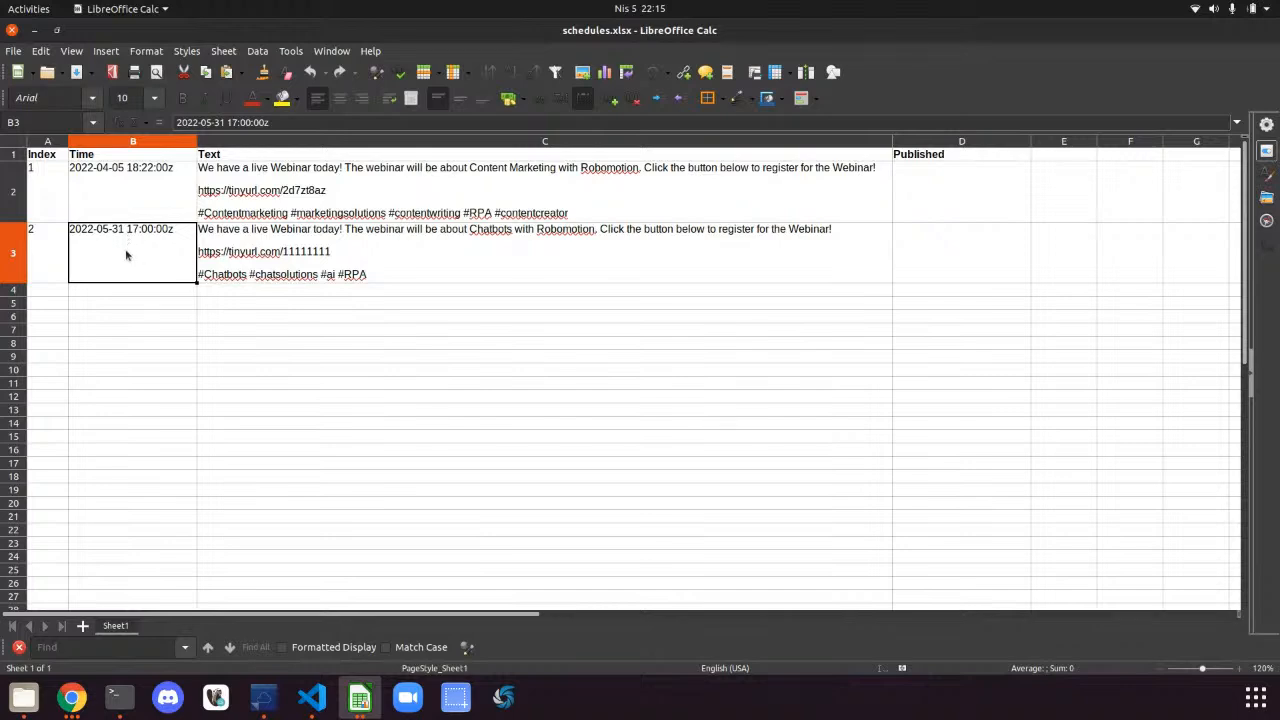
click(344, 271)
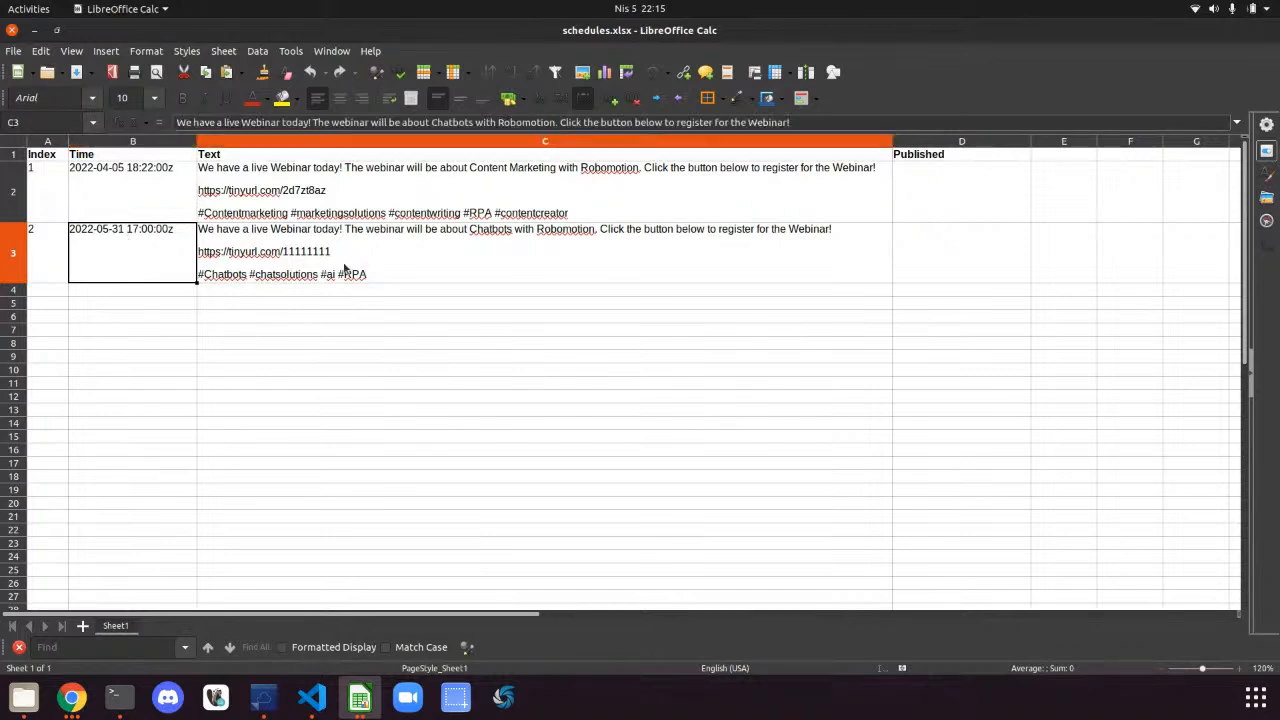
click(35, 31)
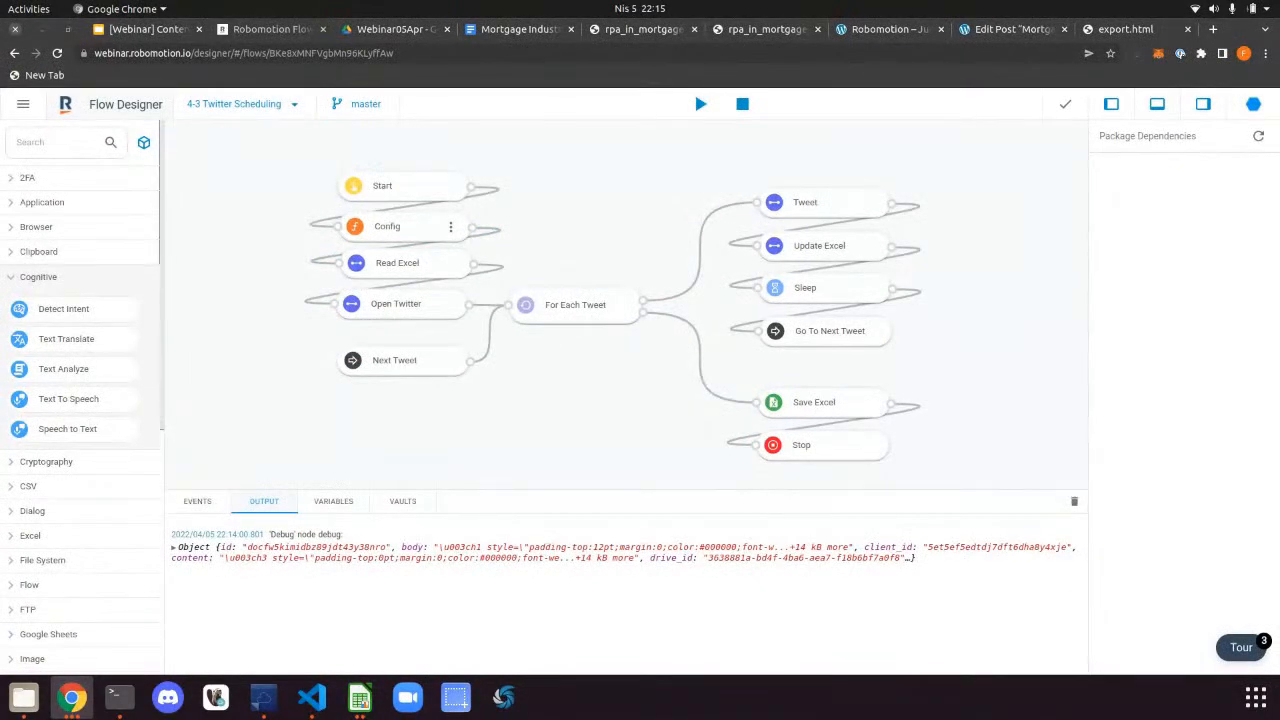
Close the leftover export.html and mortgage article browser tabs
key(alt+Tab)
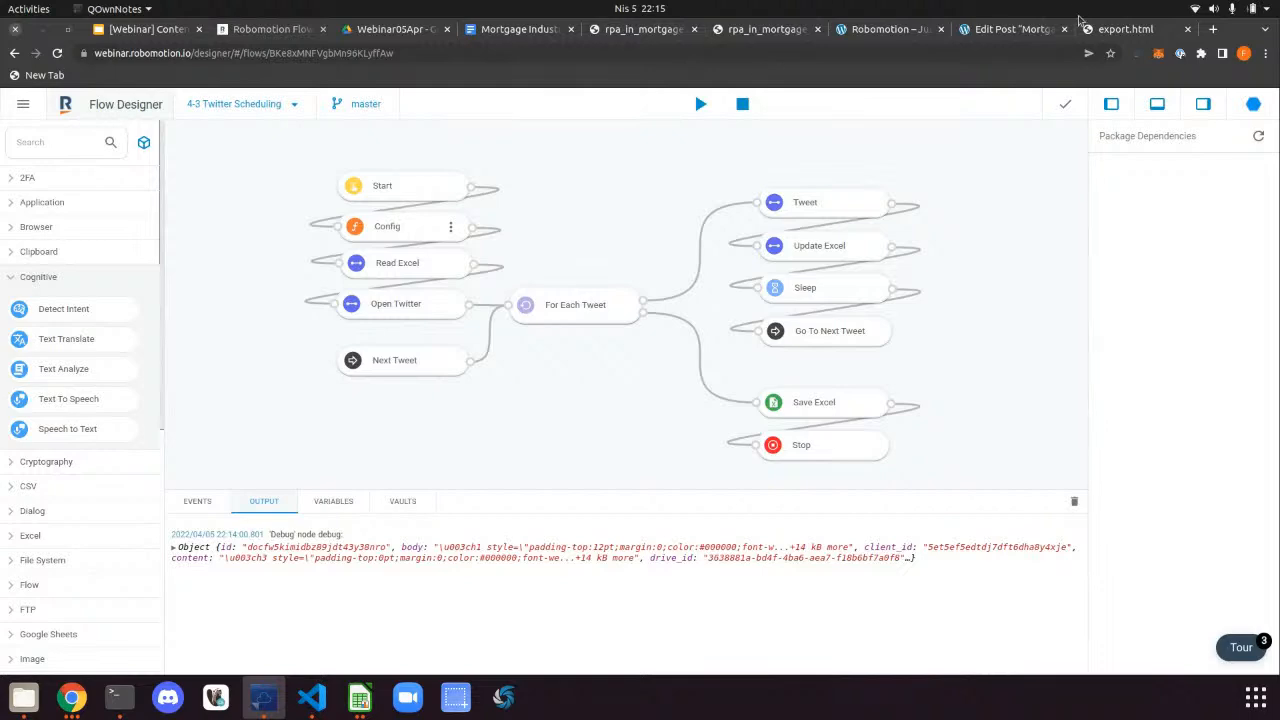
click(1118, 30)
key(ctrl+w)
key(ctrl+w)
key(ctrl+w)
key(ctrl+w)
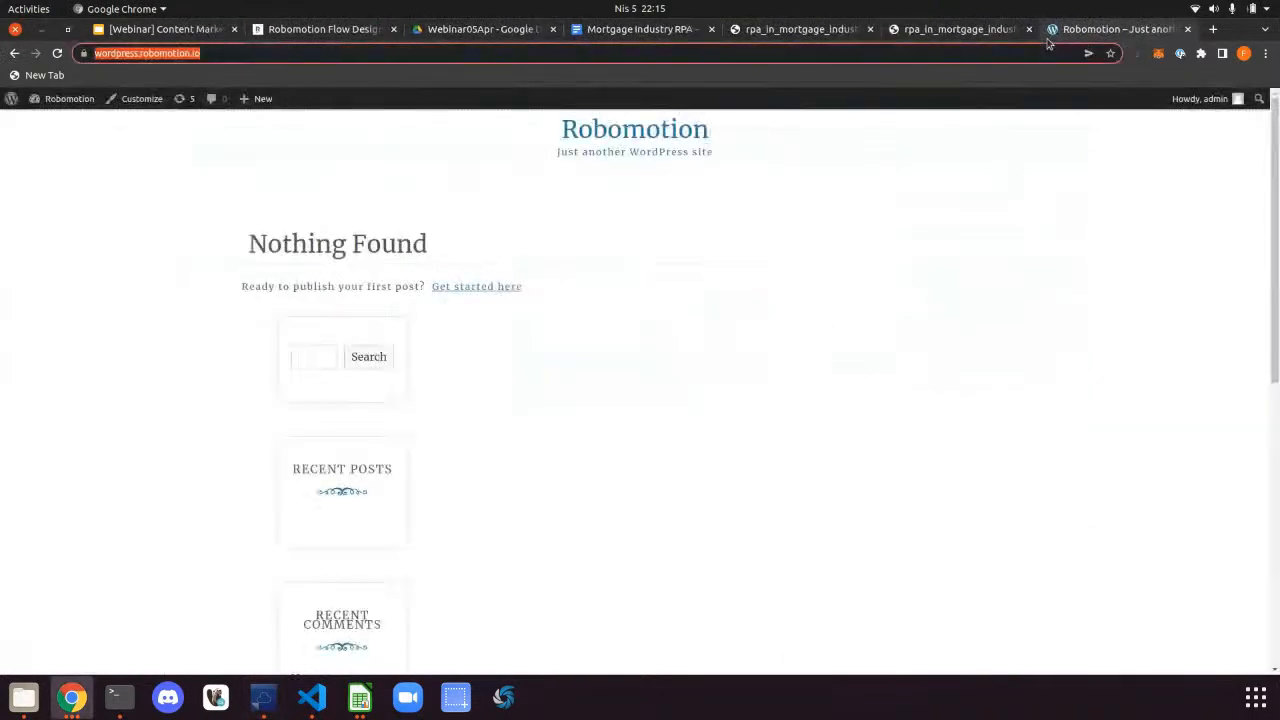
key(ctrl+w)
Load the Twitter bot profile showing 0 Tweets from the pasted URL, then return to Robomotion
click(626, 56)
text(https://twitter.com/strommendel)
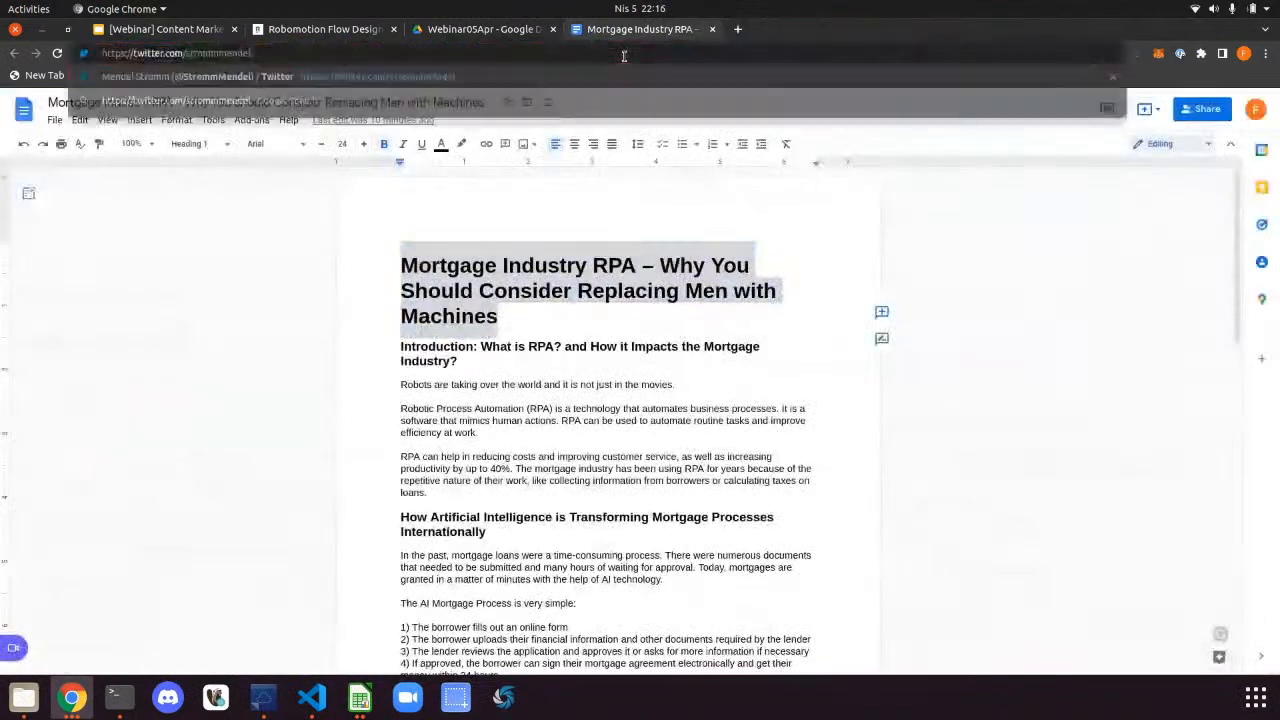
key(Return)
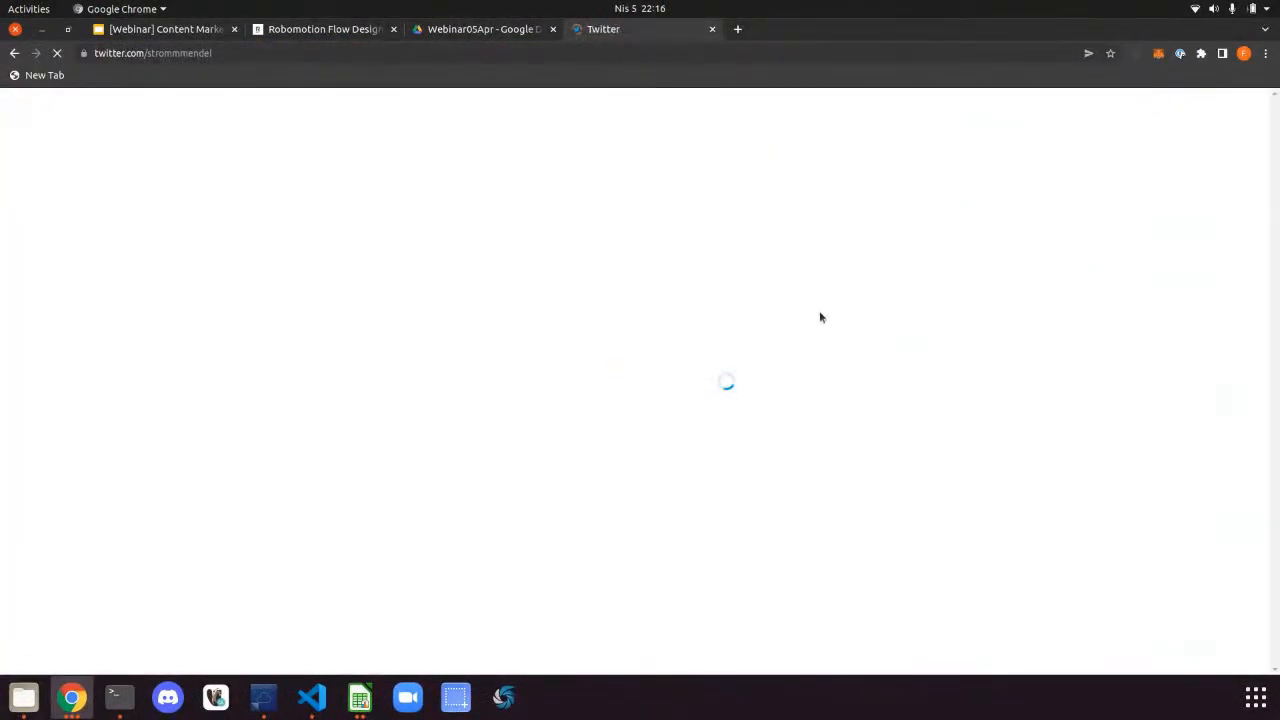
click(490, 35)
click(645, 33)
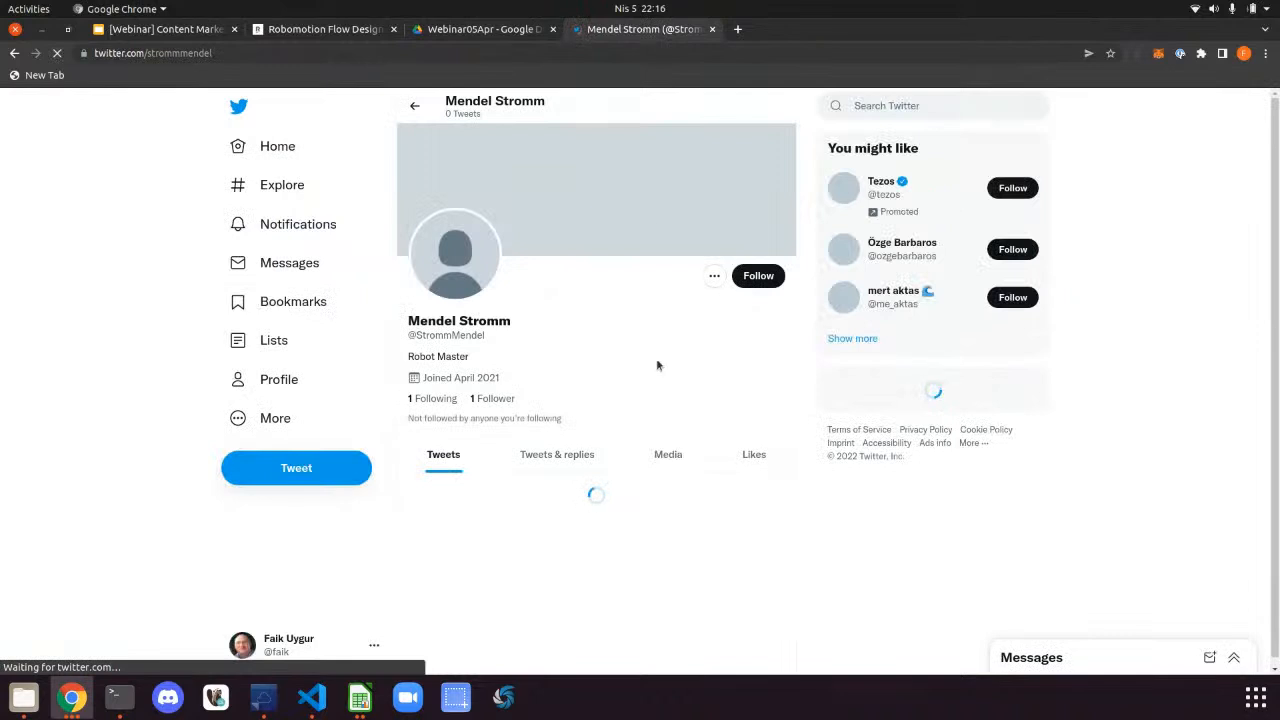
scroll(561, 405, down, 1)
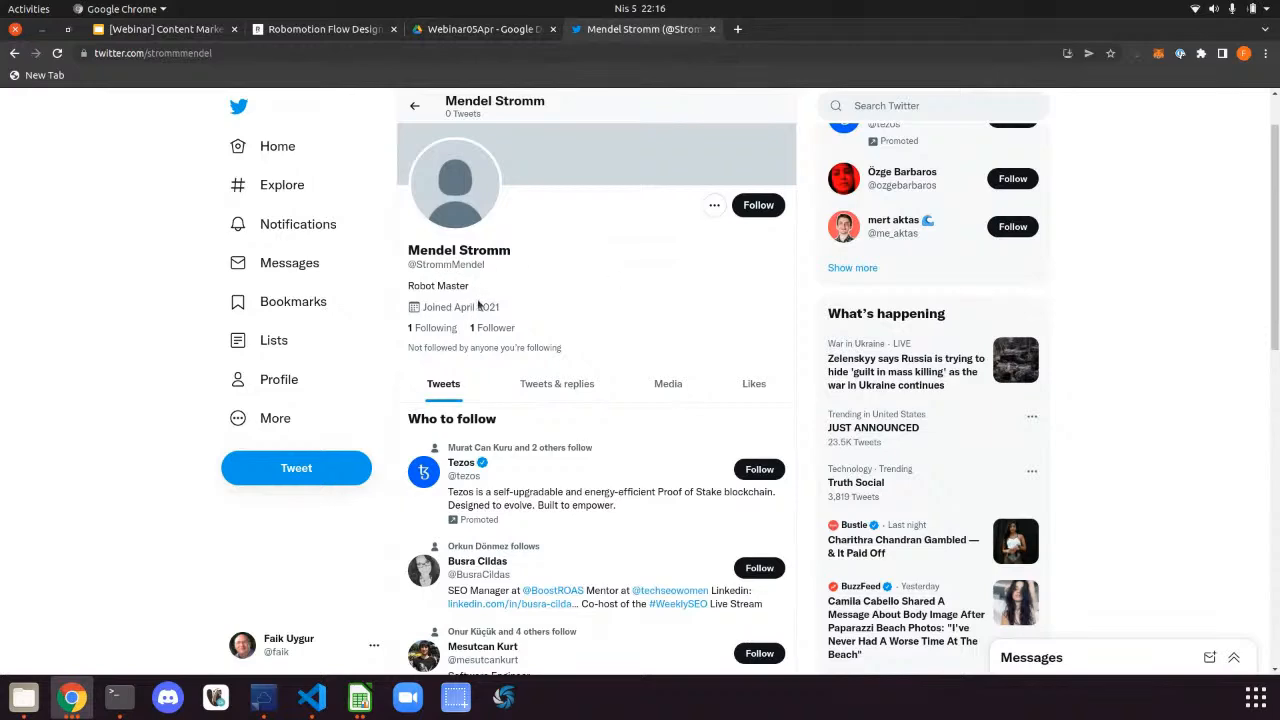
scroll(598, 118, up, 1)
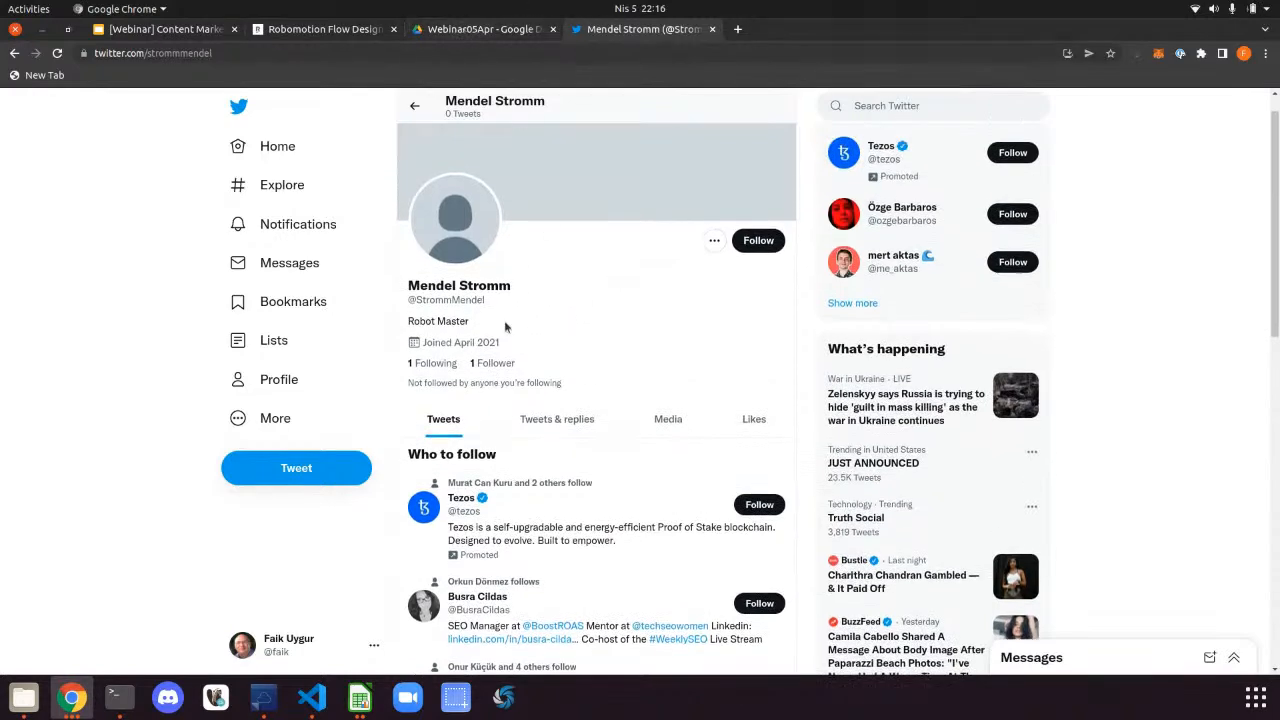
click(440, 27)
click(366, 29)
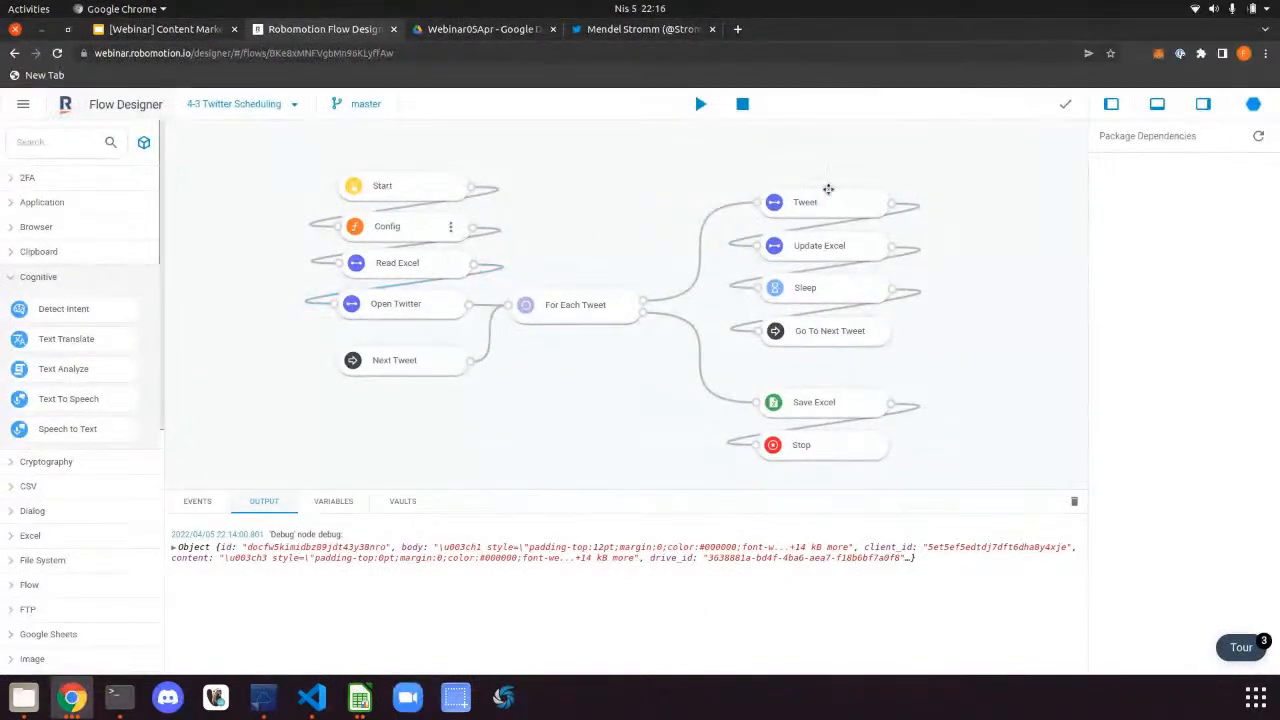
Peek into the Tweet subflow, then open Open Twitter and inspect its Open Browser and Open Link steps
double_click(827, 192)
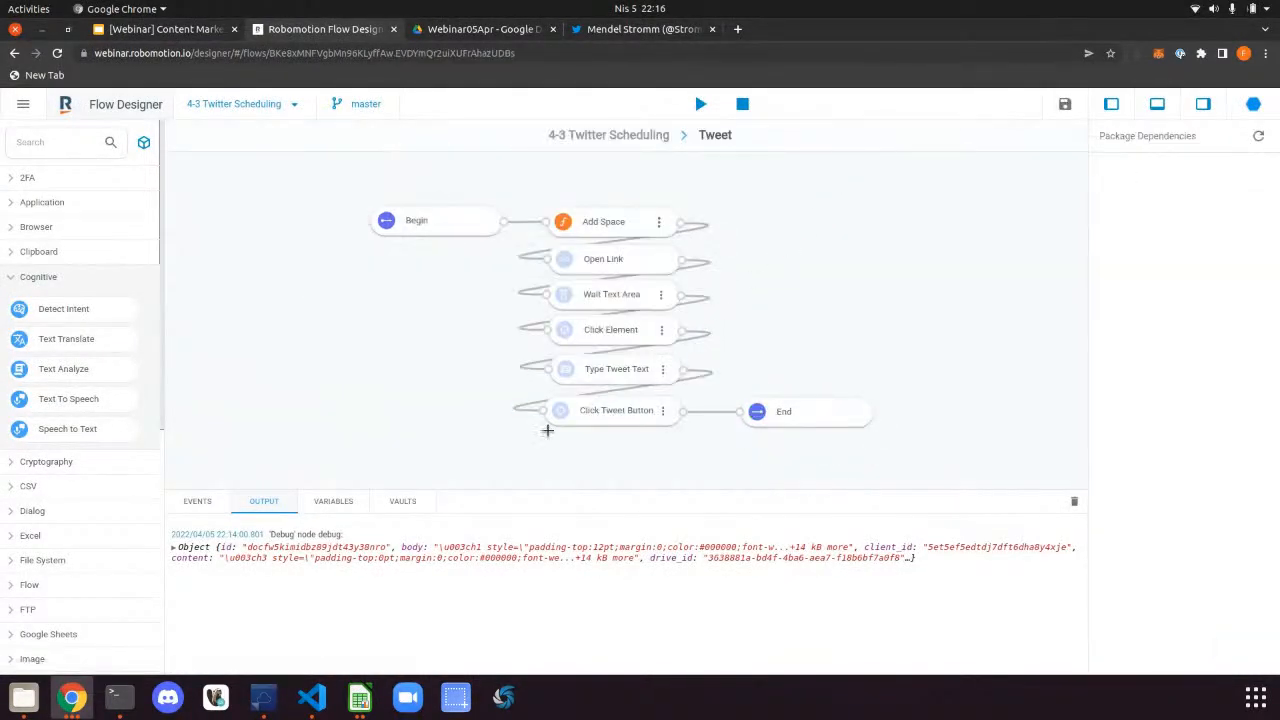
click(645, 136)
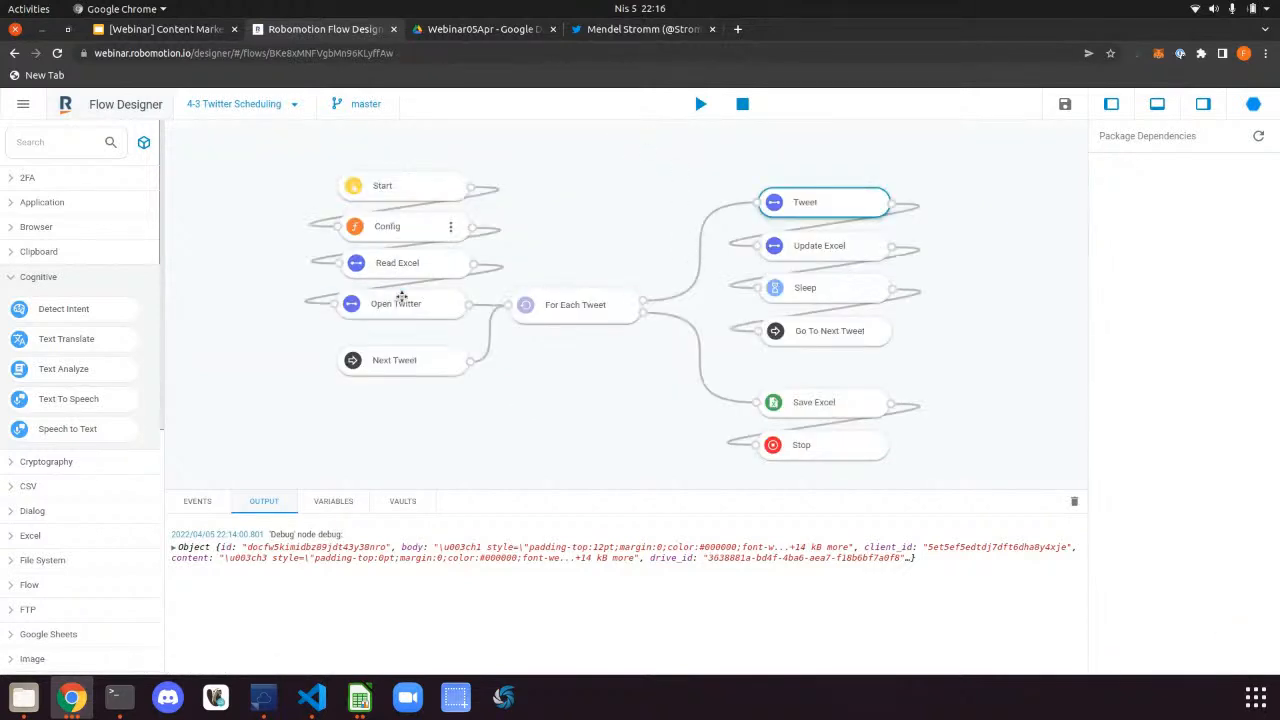
double_click(400, 298)
click(623, 252)
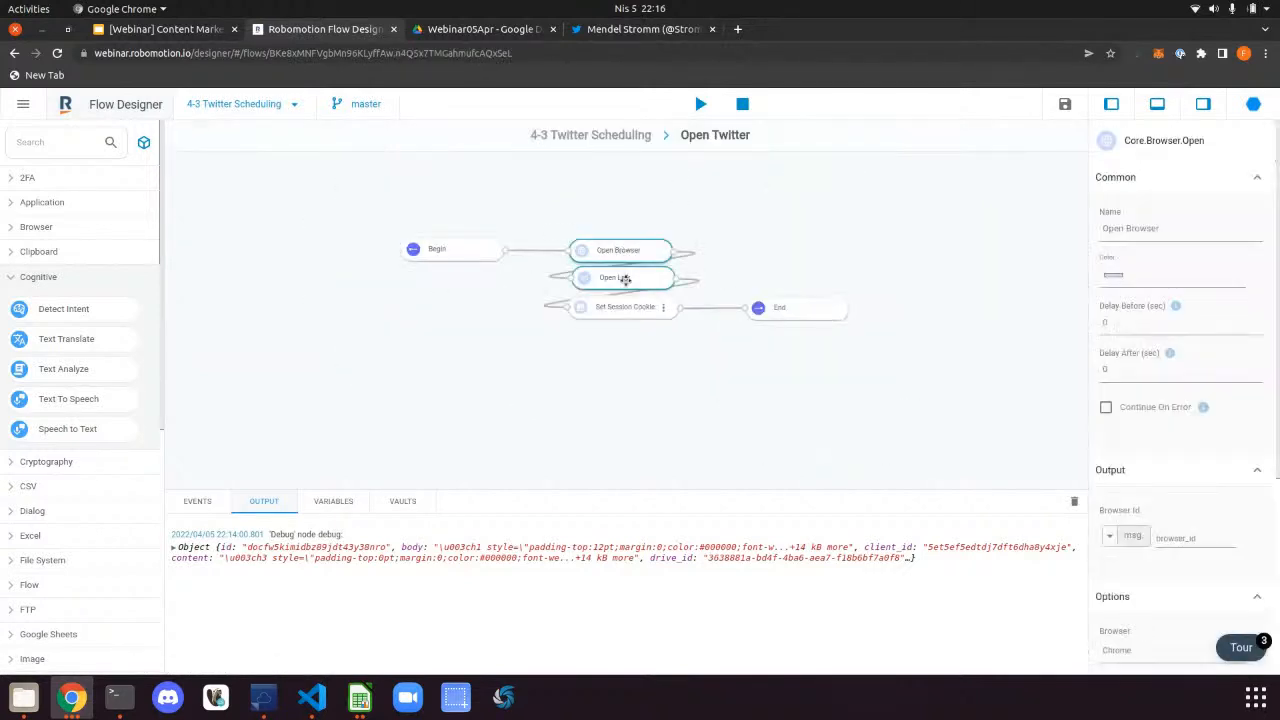
click(622, 278)
Inspect Set Session Cookie's msg.auth_token code and the page's stored cookies in DevTools
double_click(662, 309)
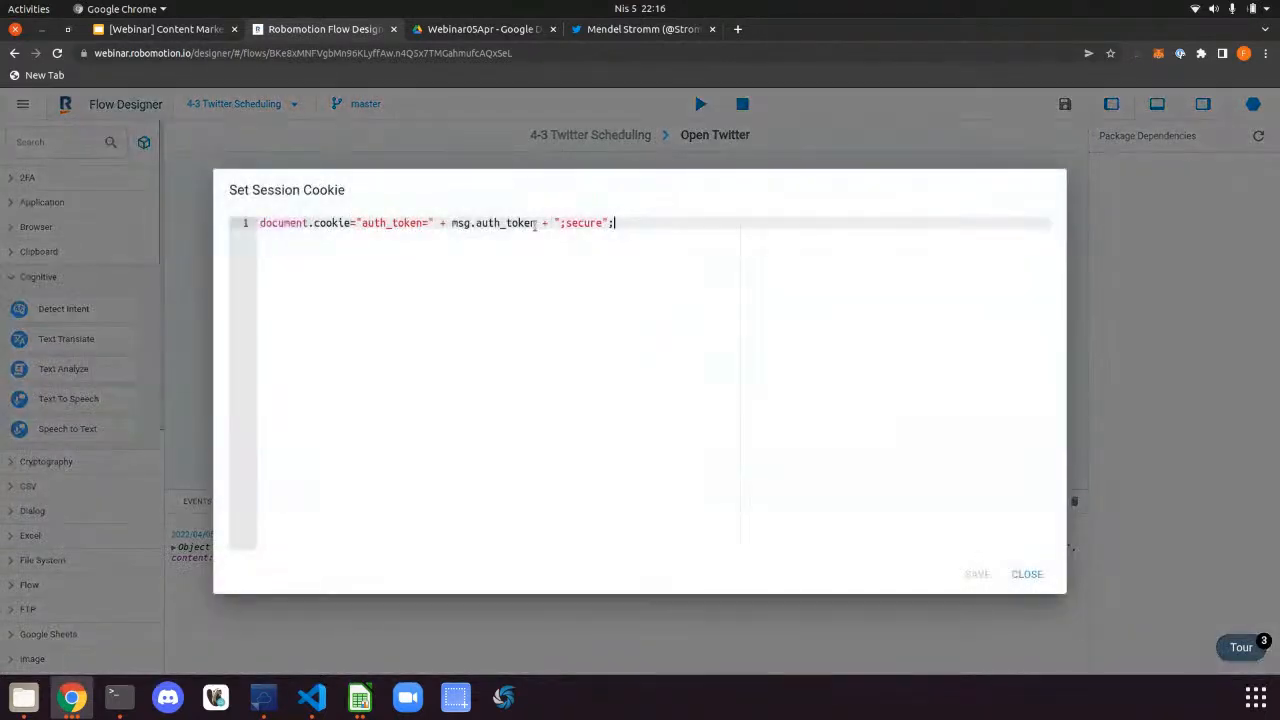
drag(536, 225, 452, 224)
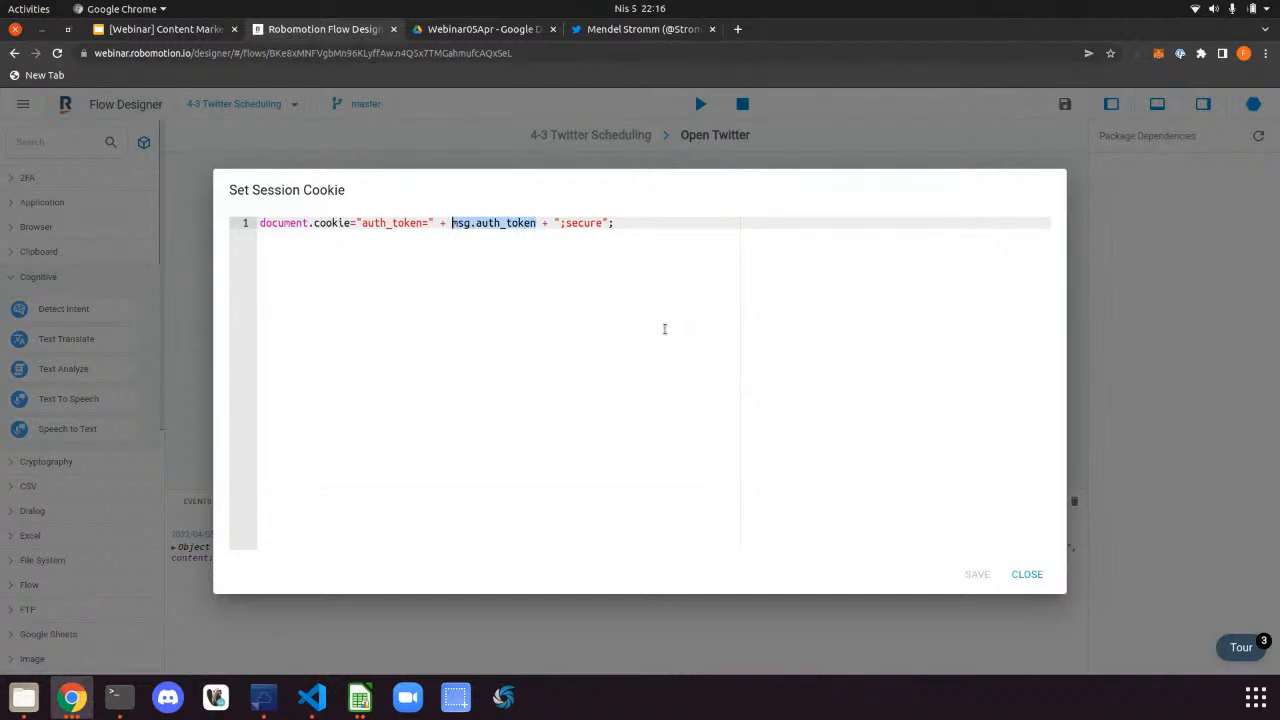
click(917, 289)
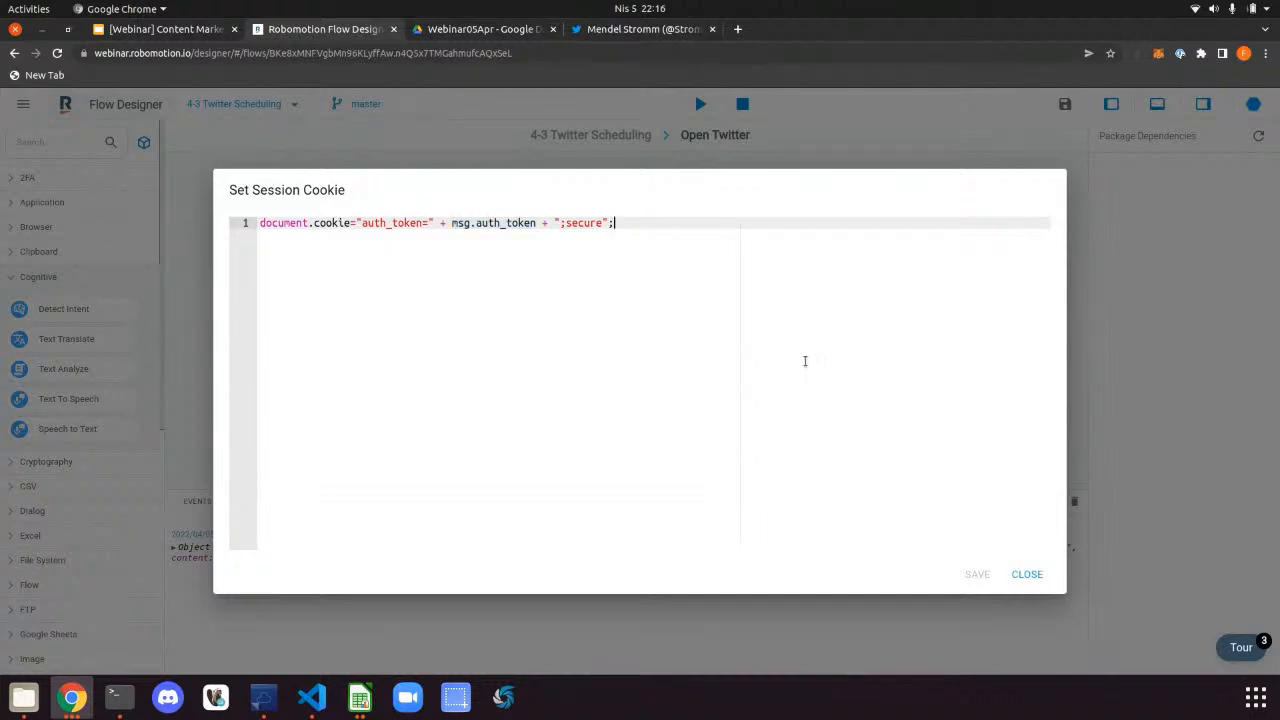
key(ctrl+shift+i)
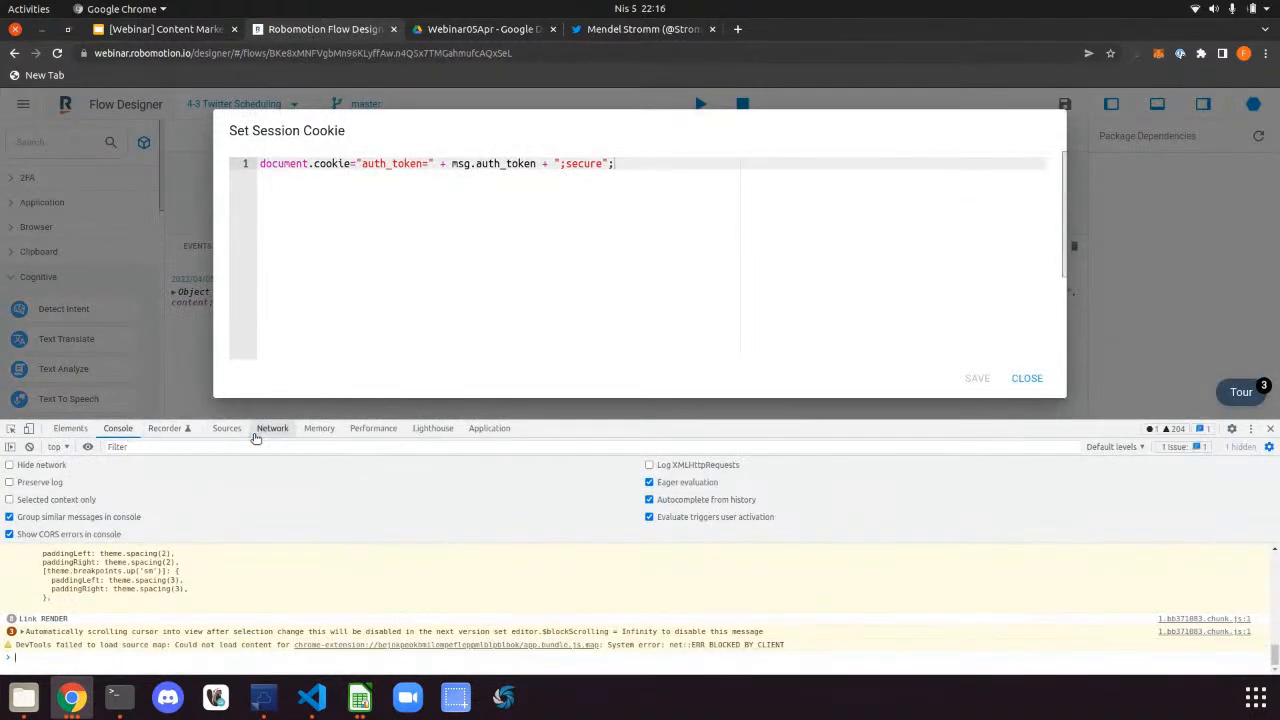
click(489, 430)
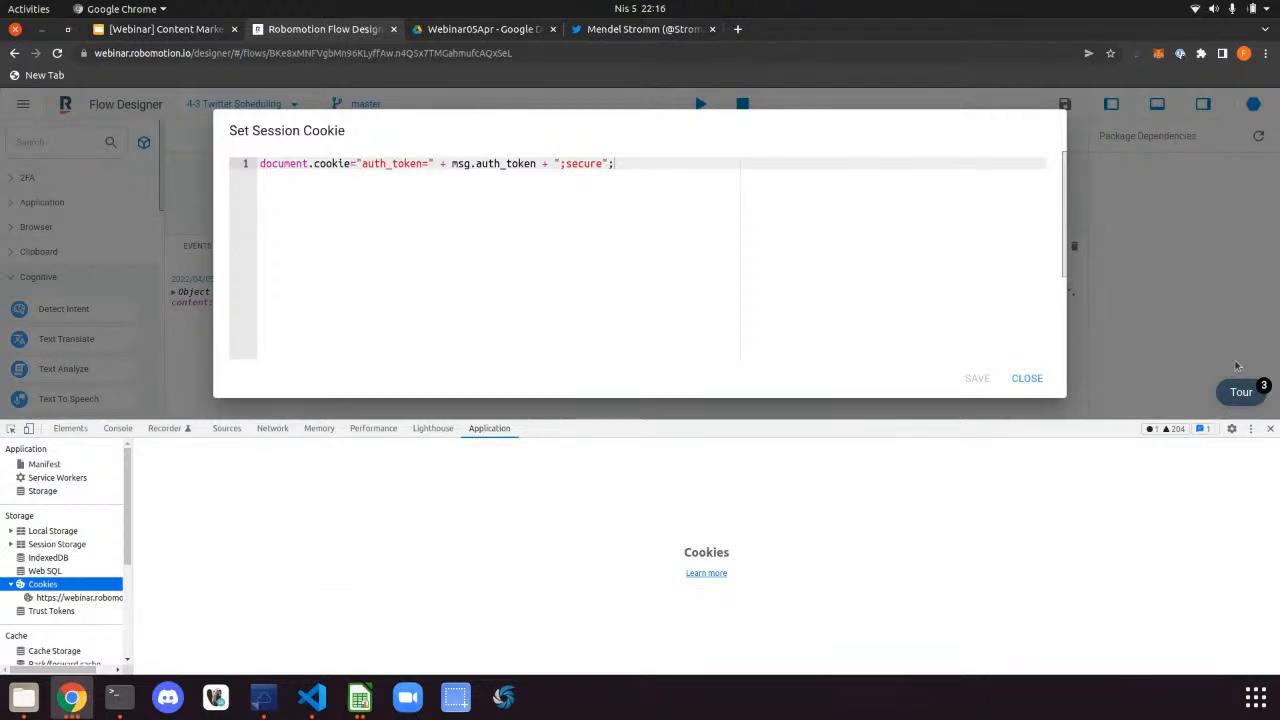
click(1270, 428)
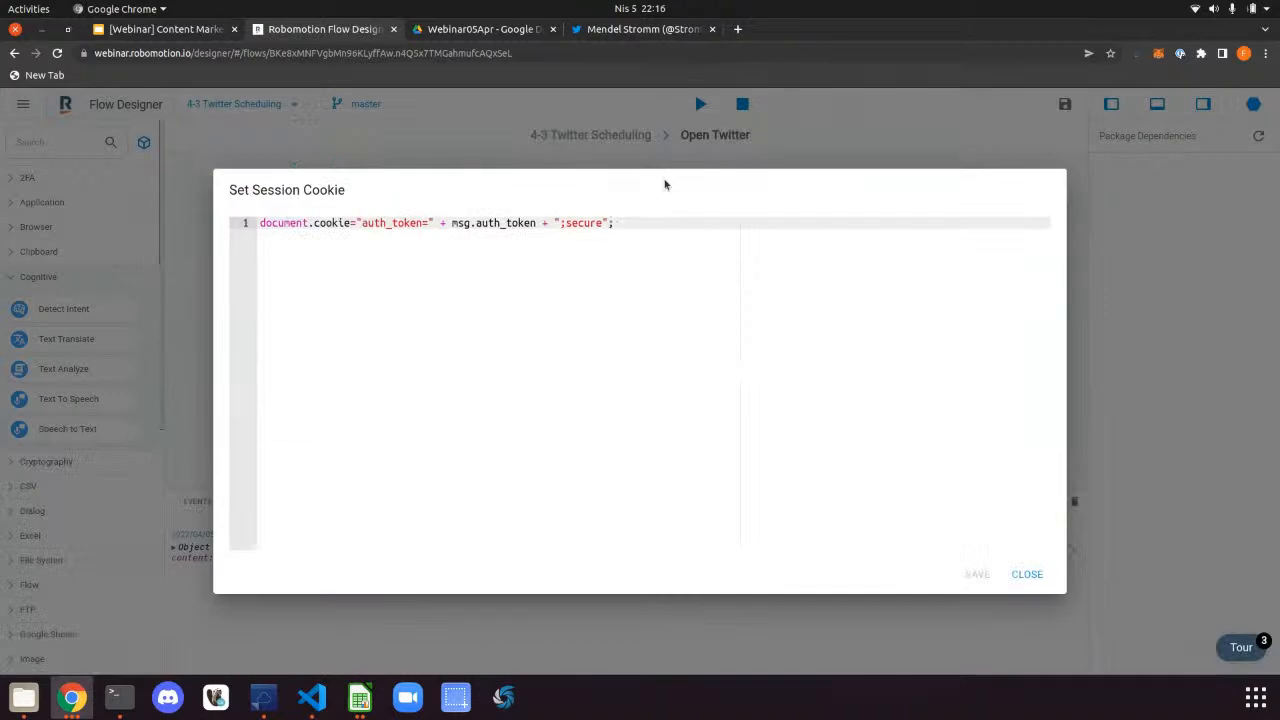
click(1027, 574)
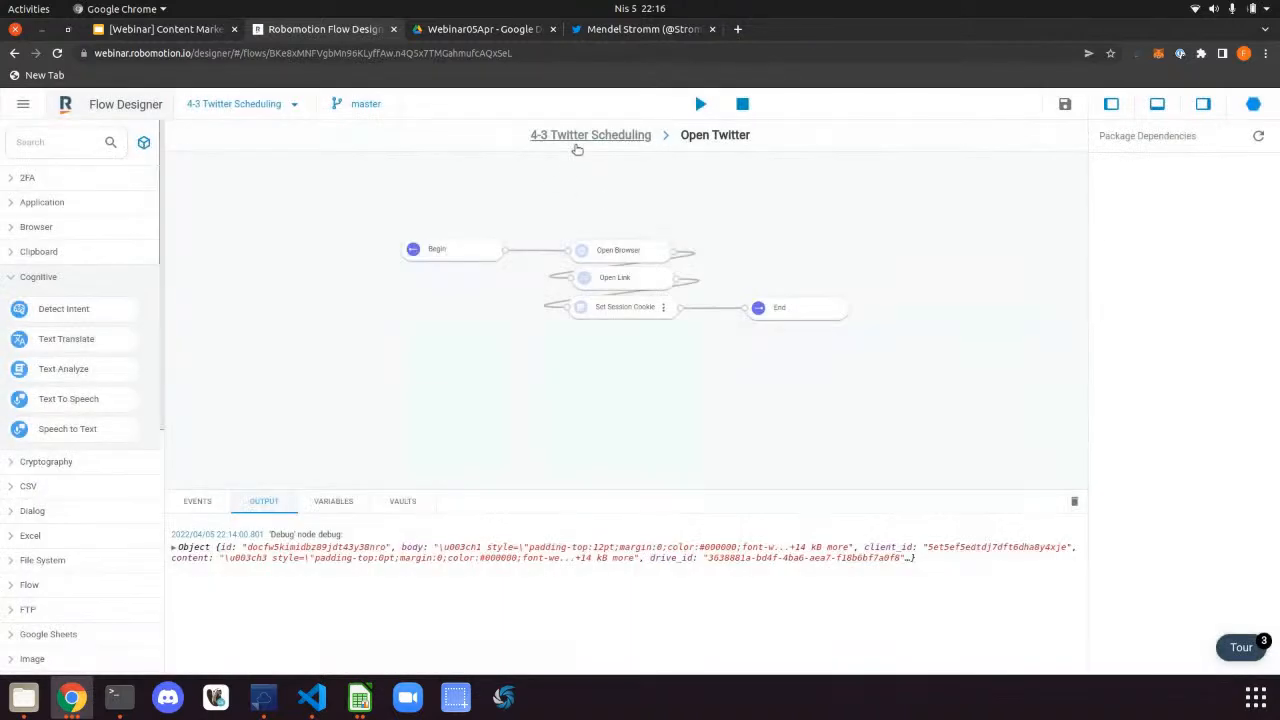
click(452, 225)
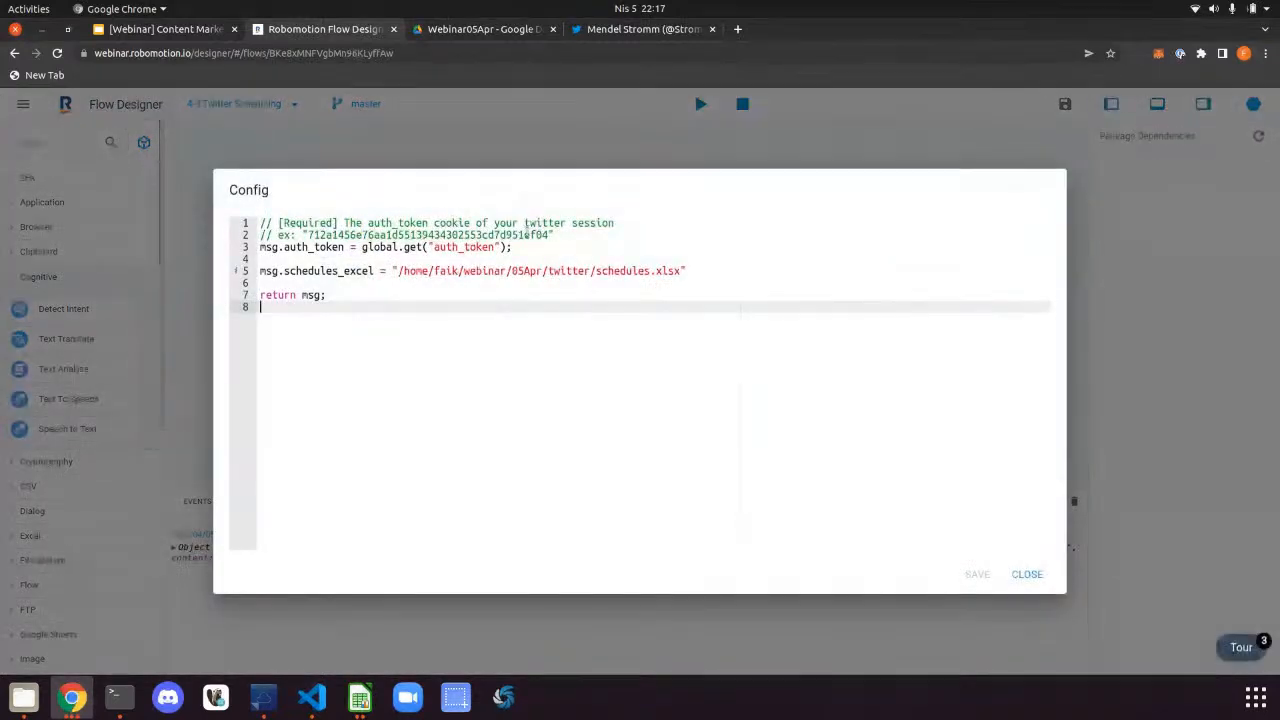
Review the example auth token in the Config code, close it, and glance at schedules.xlsx
double_click(532, 234)
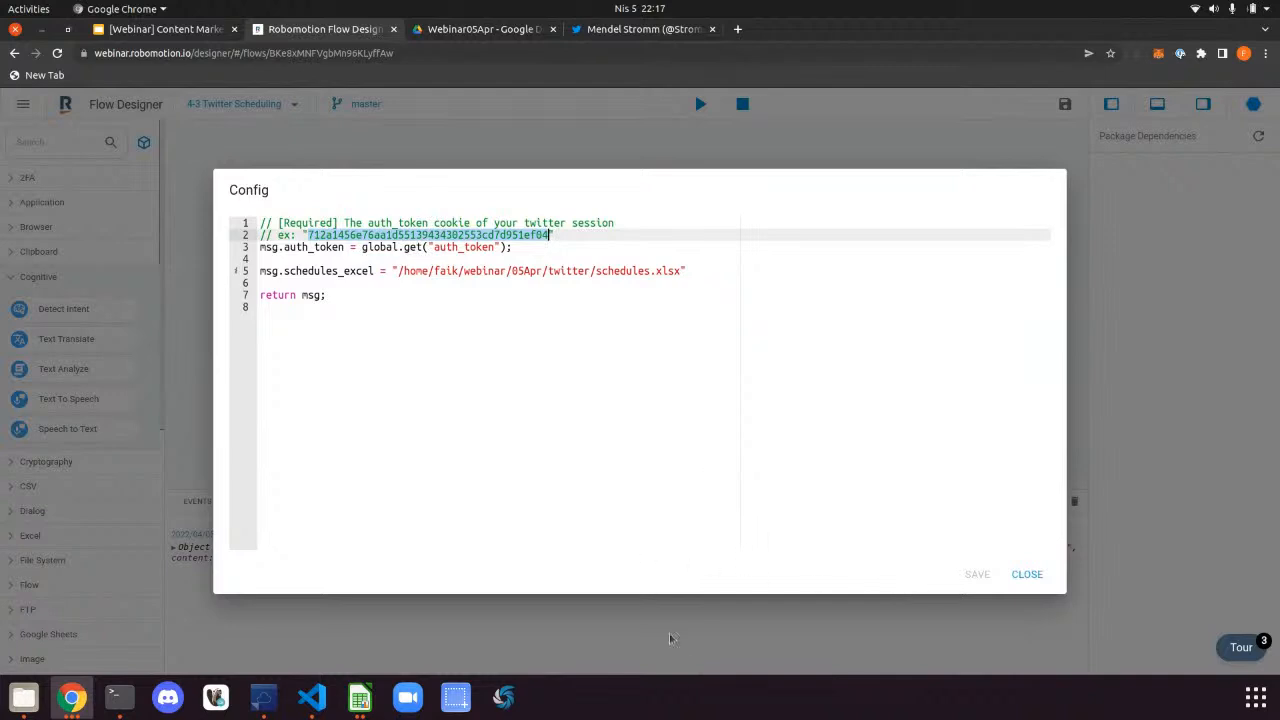
click(356, 246)
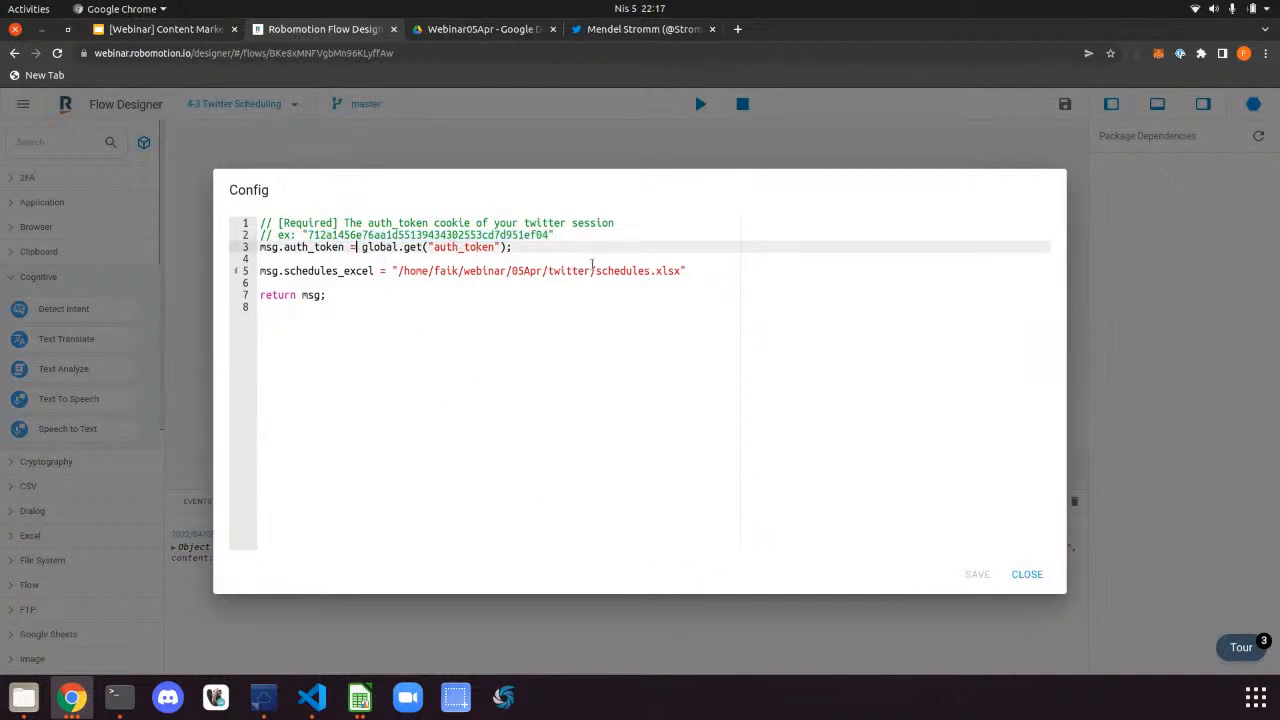
click(1032, 576)
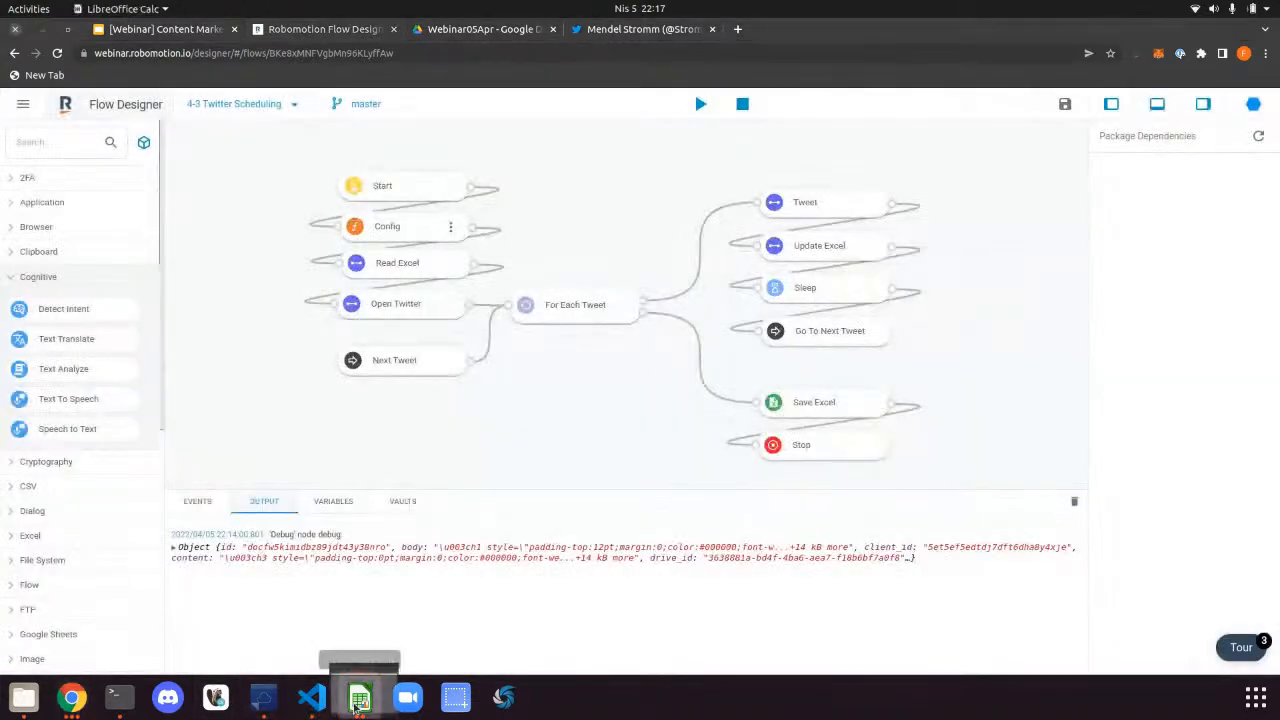
click(357, 700)
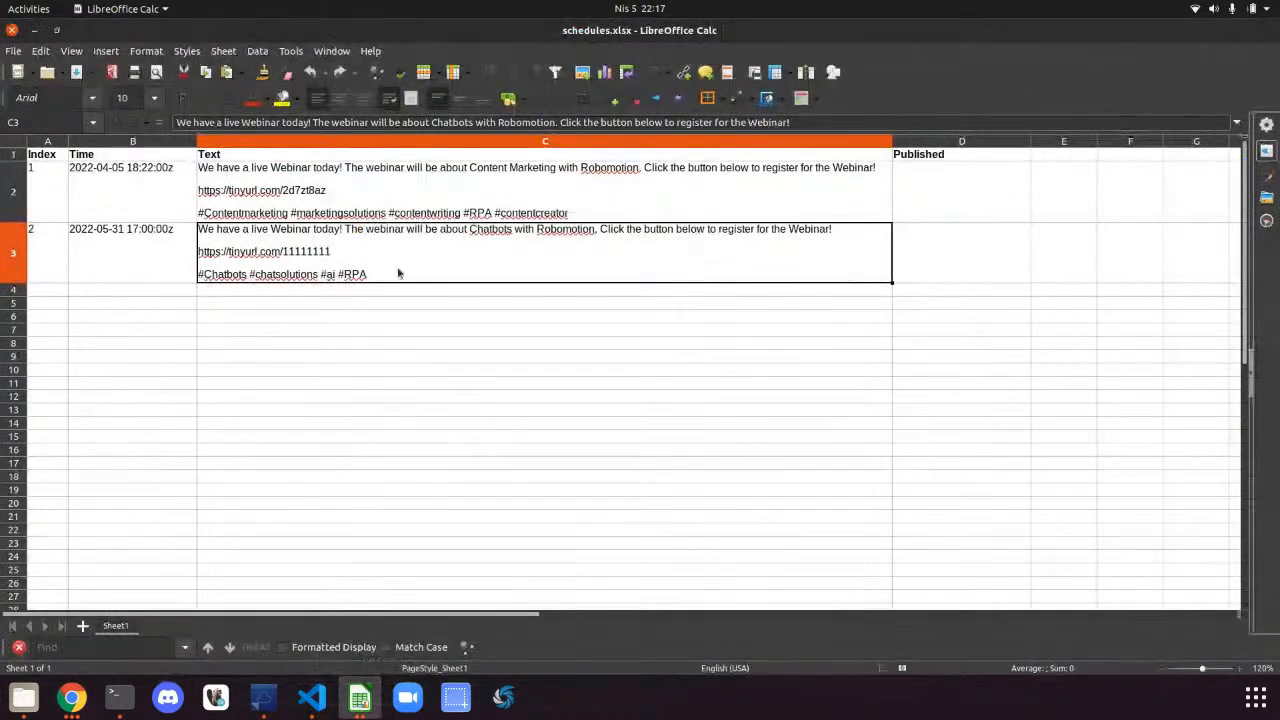
click(34, 29)
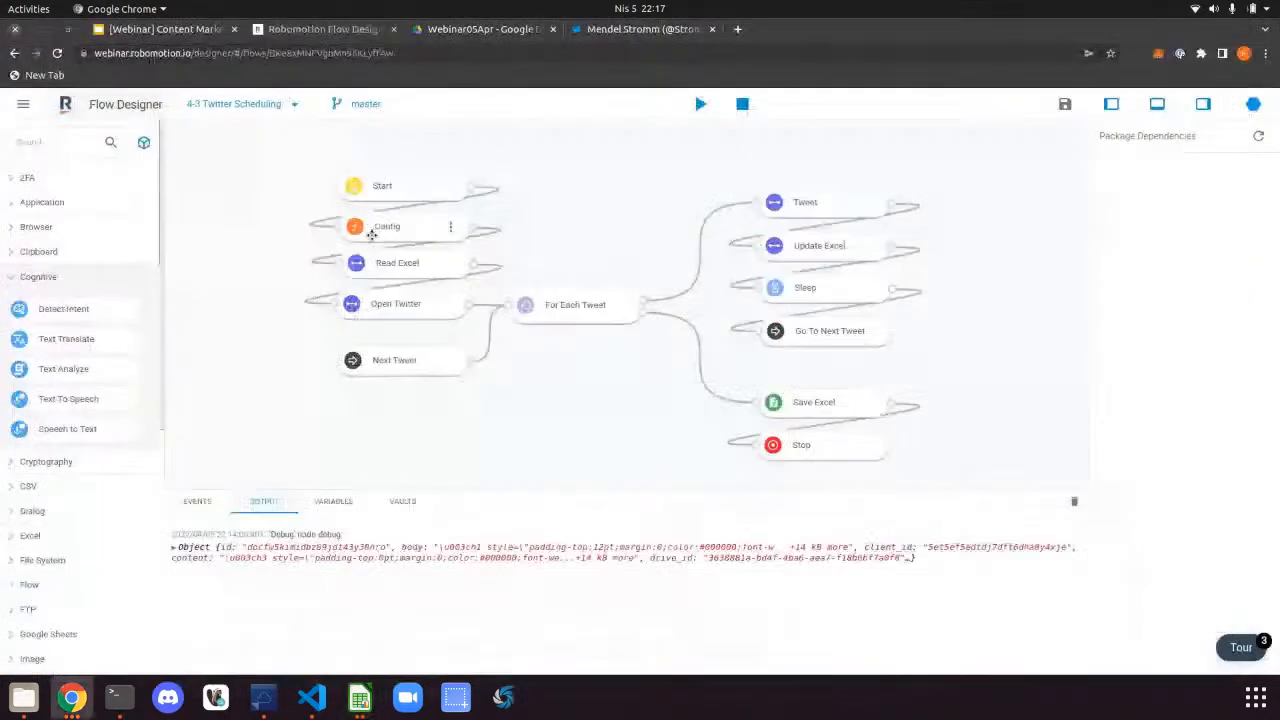
Browse the Read Excel, Open Twitter and For Each Tweet steps, ending inside the Read Excel subflow
double_click(430, 262)
click(595, 138)
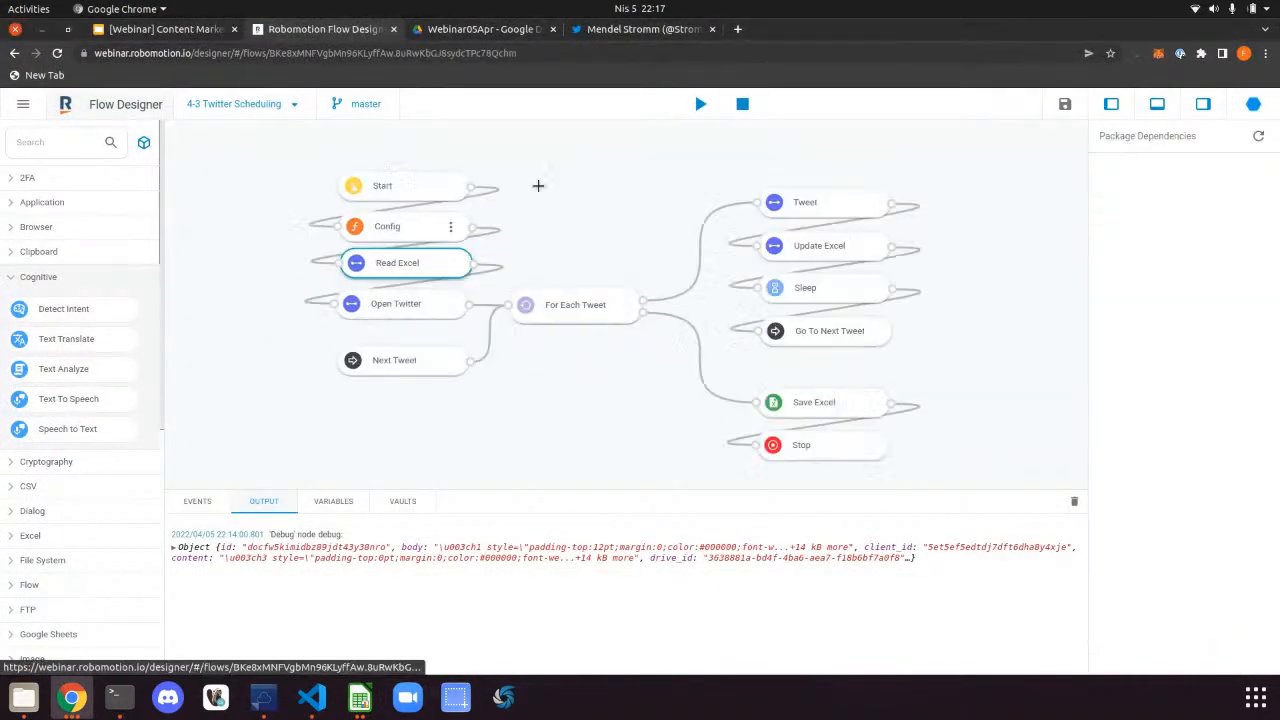
double_click(395, 300)
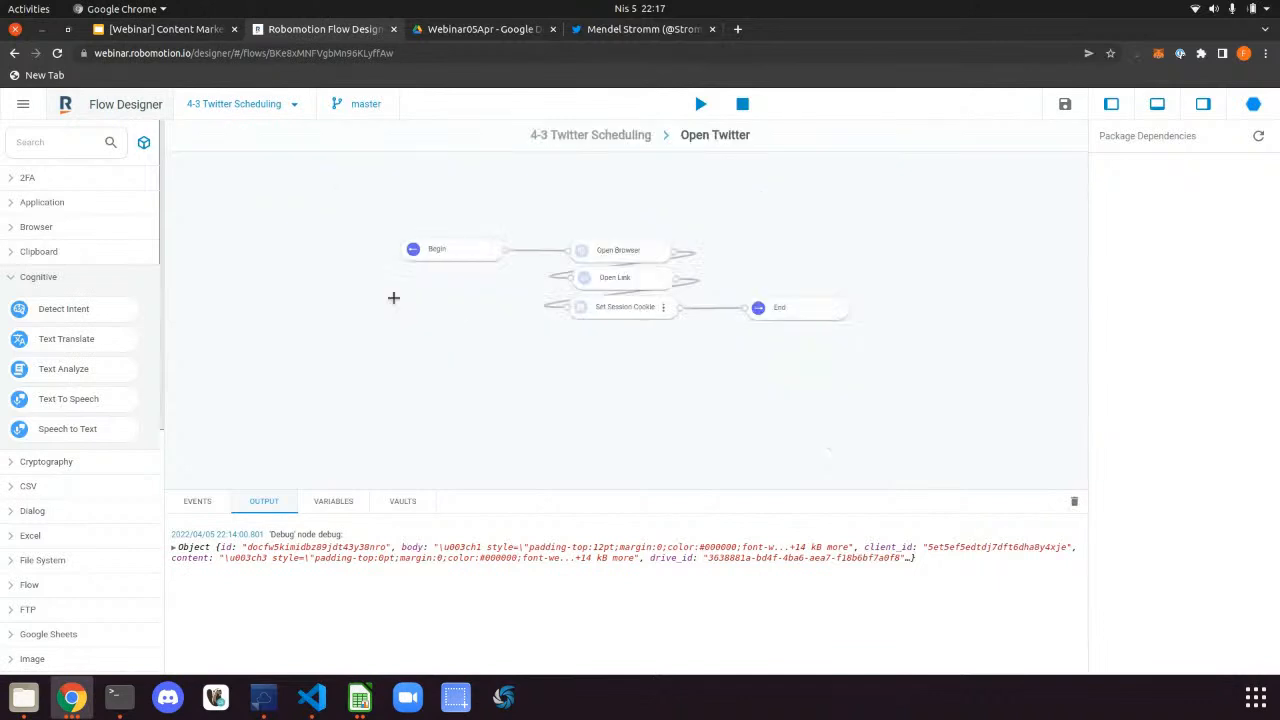
click(637, 134)
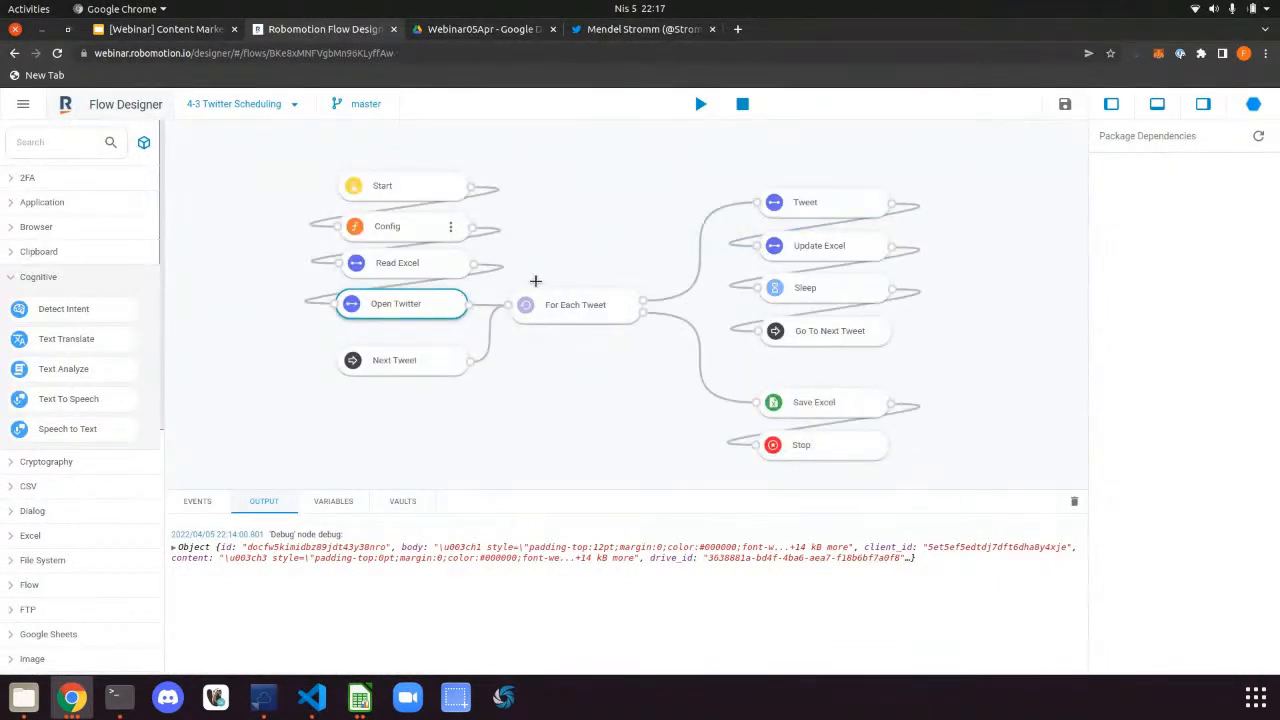
click(376, 298)
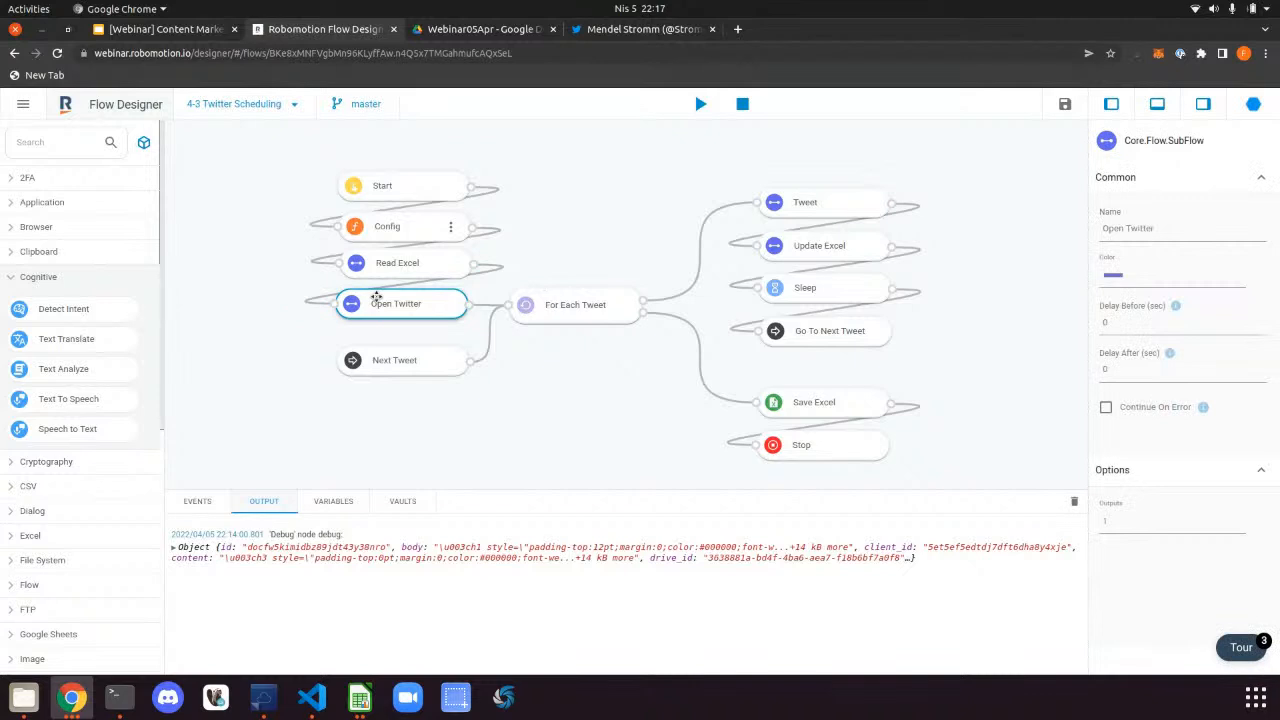
double_click(376, 298)
click(646, 136)
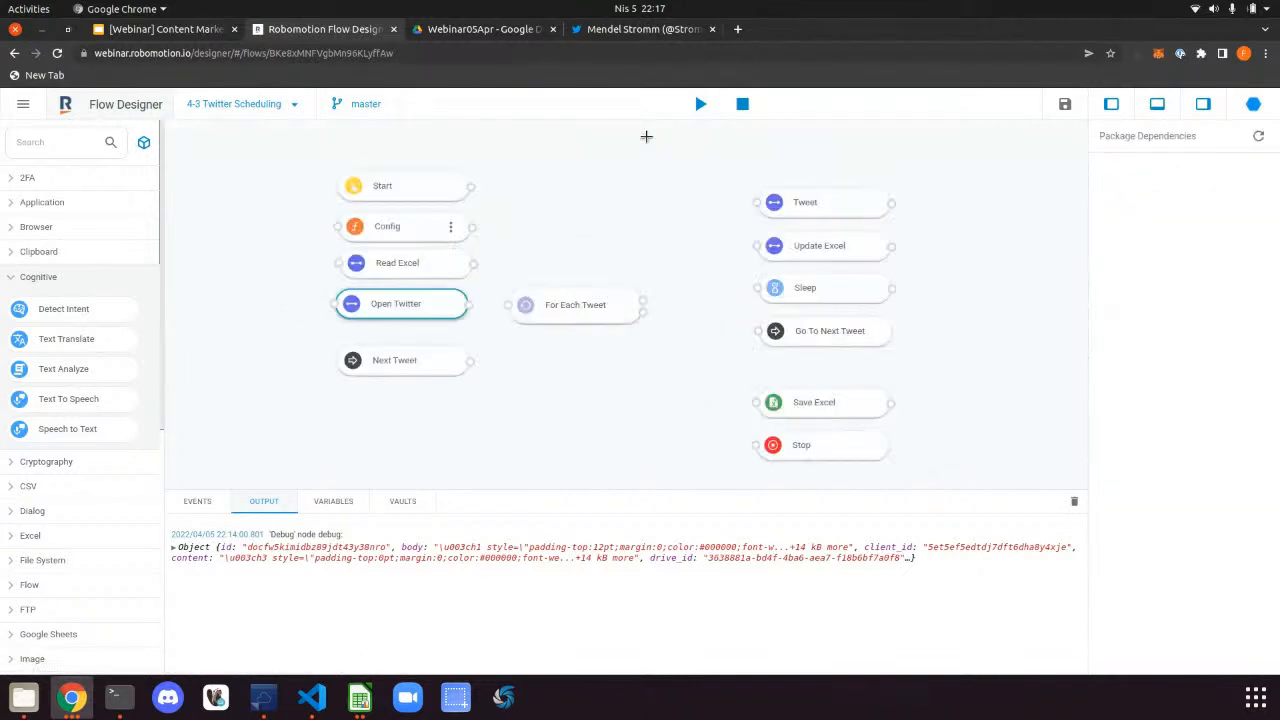
click(601, 311)
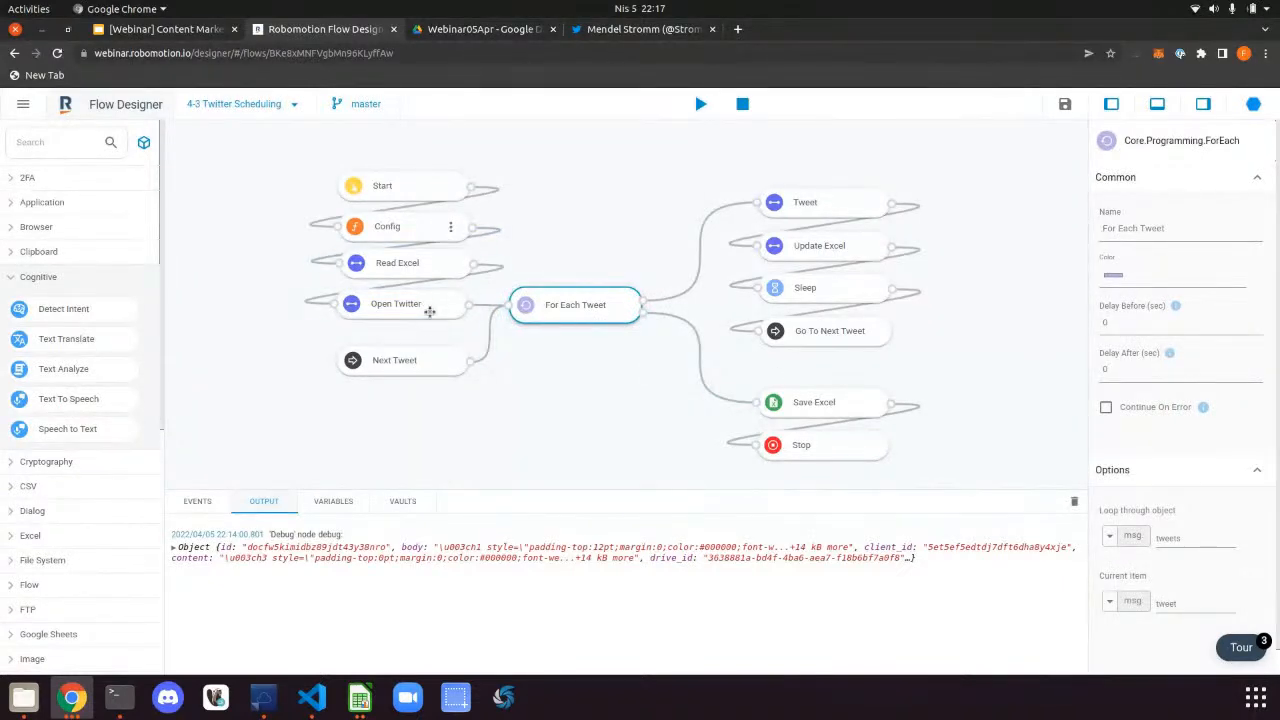
double_click(439, 256)
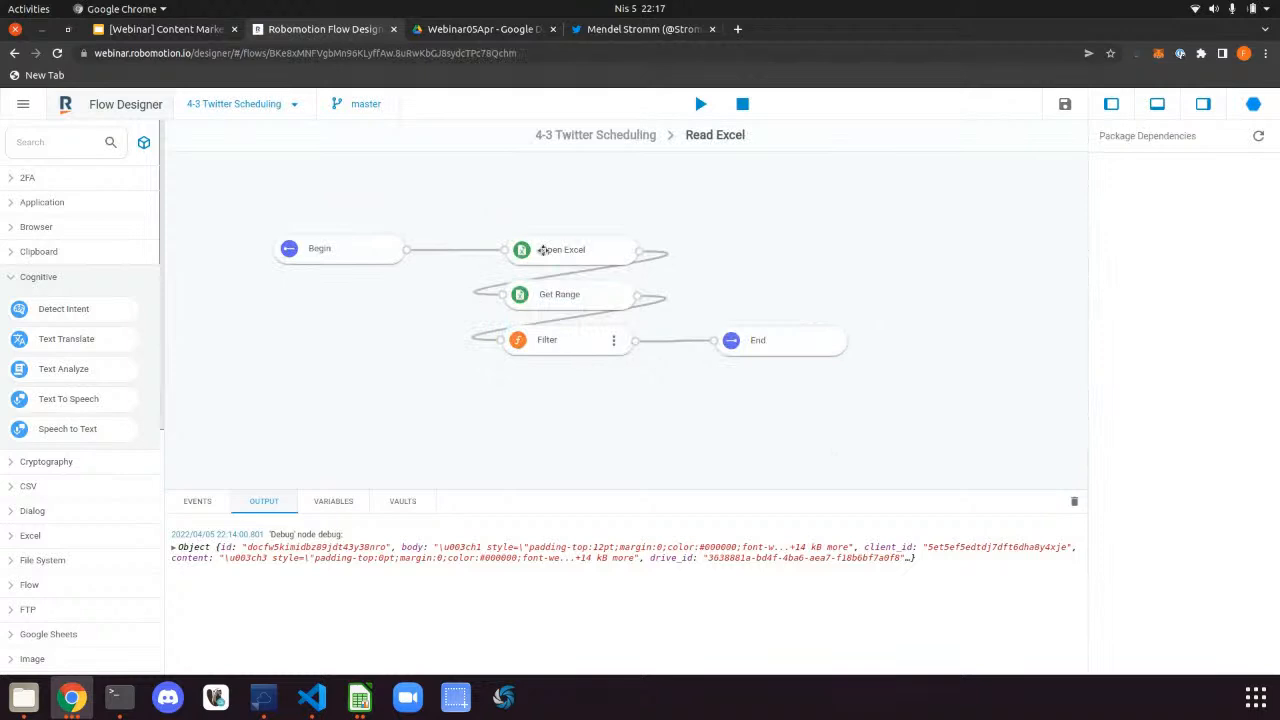
Add a Debug step wired from Get Range's output
double_click(615, 344)
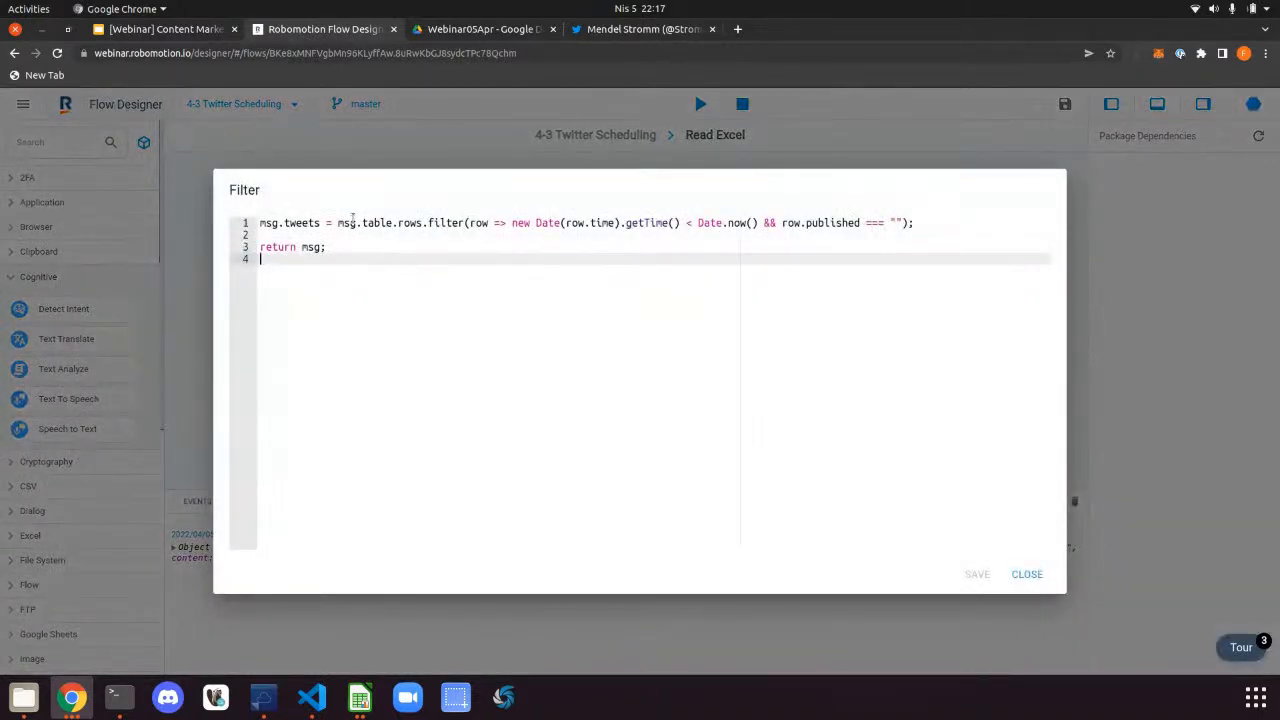
click(1030, 574)
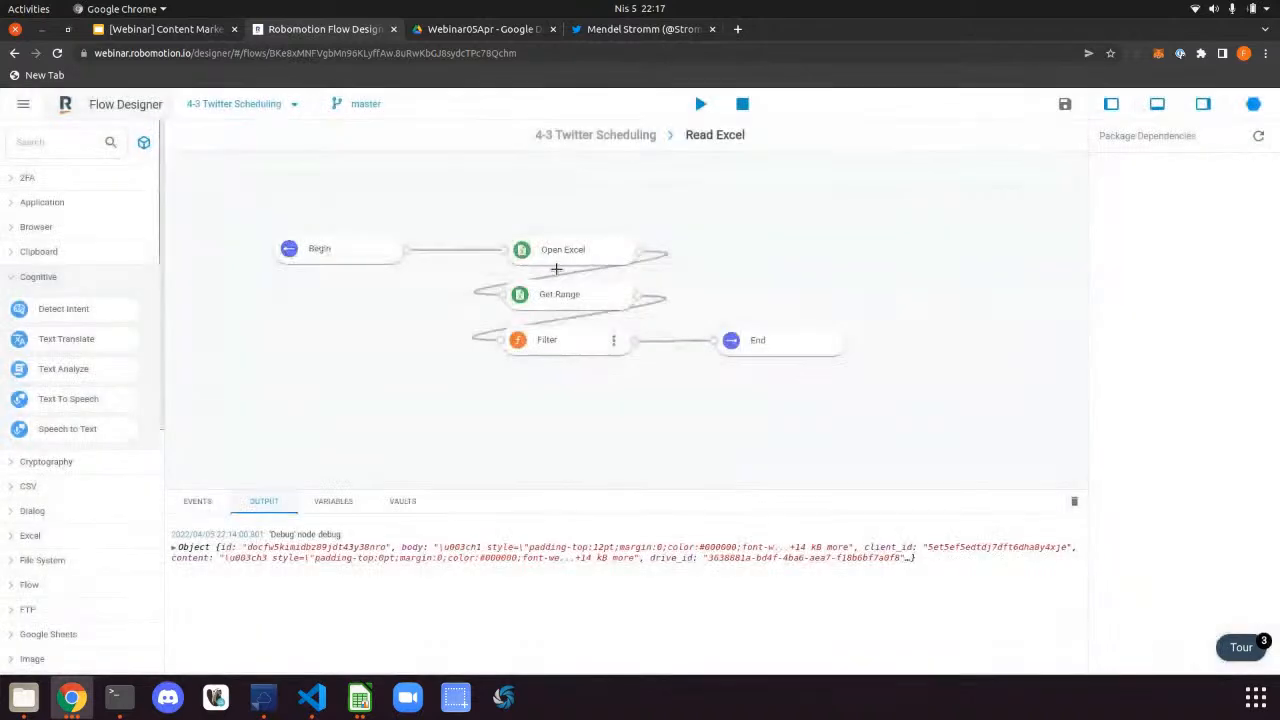
drag(638, 296, 745, 262)
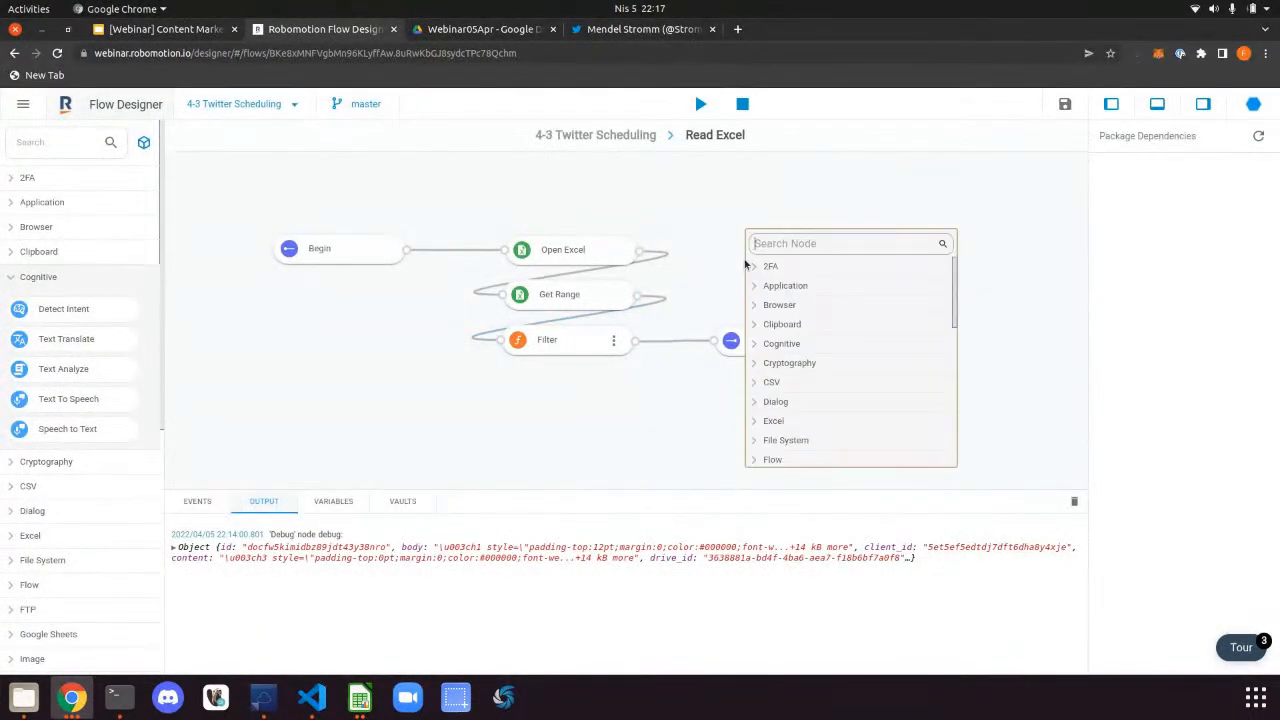
text(debu)
key(Return)
Delete the Filter-to-End link and run the flow on the chosen robot
click(665, 340)
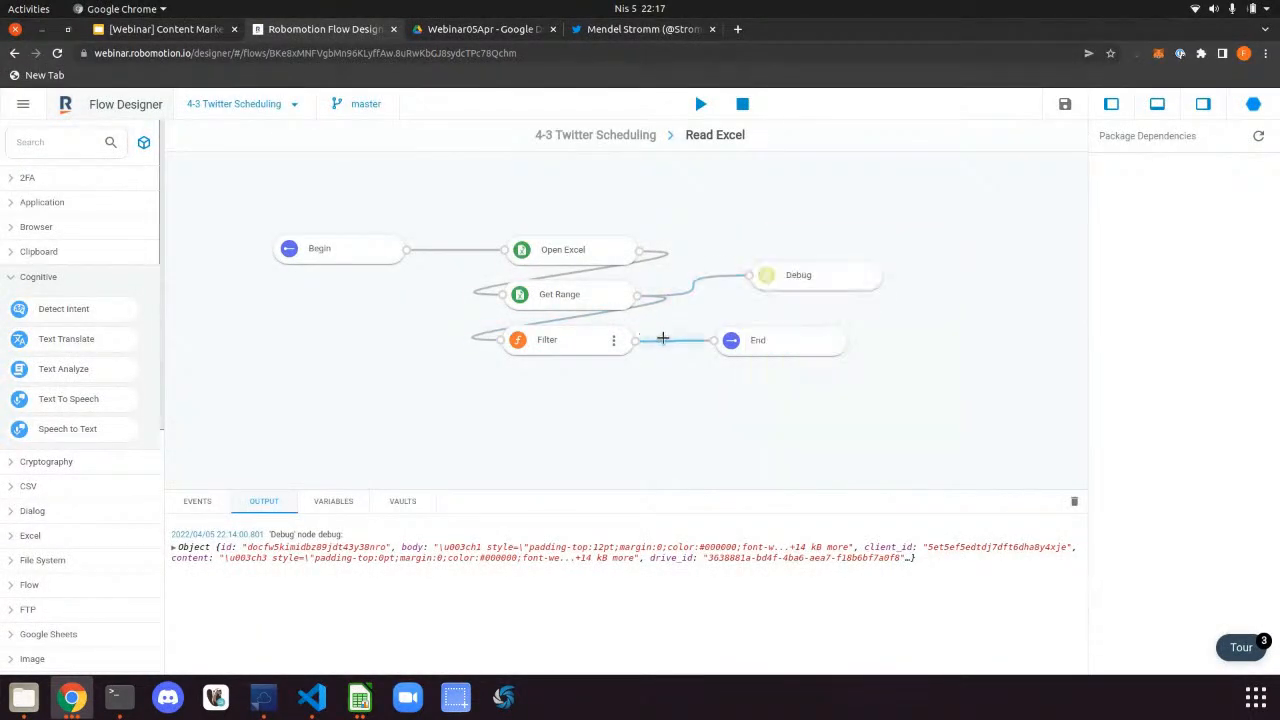
key(Delete)
click(700, 104)
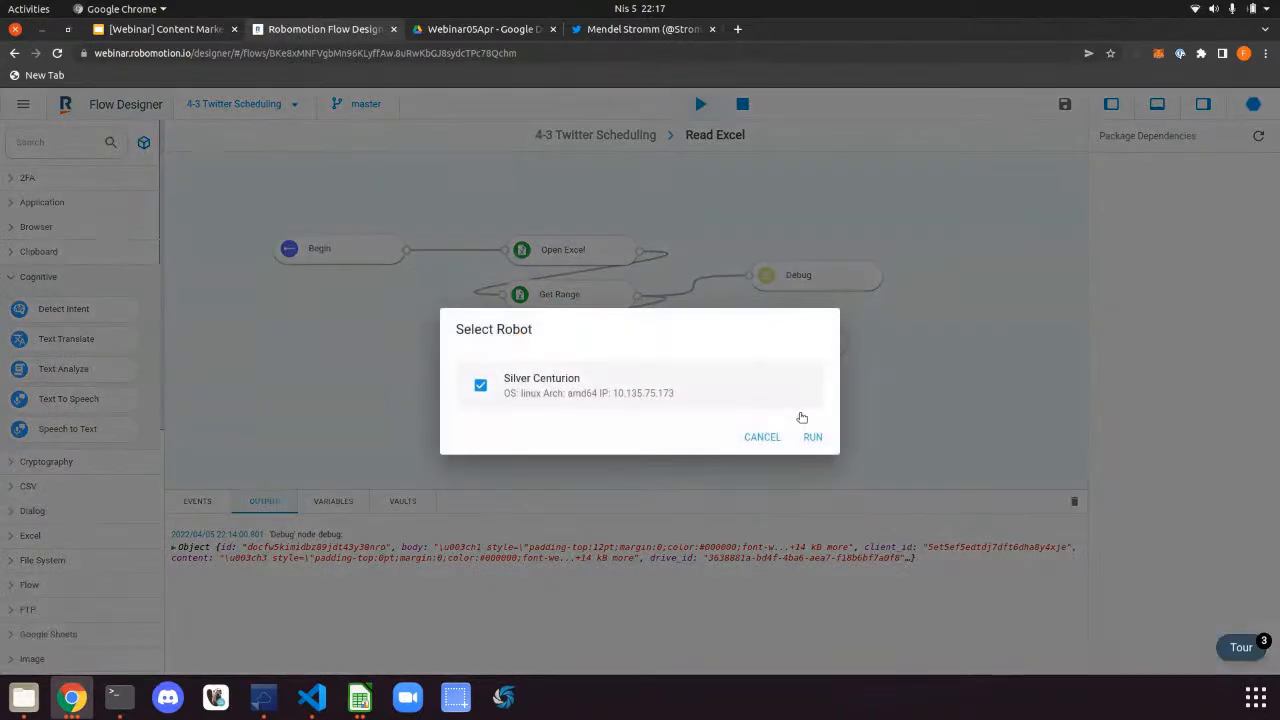
click(814, 435)
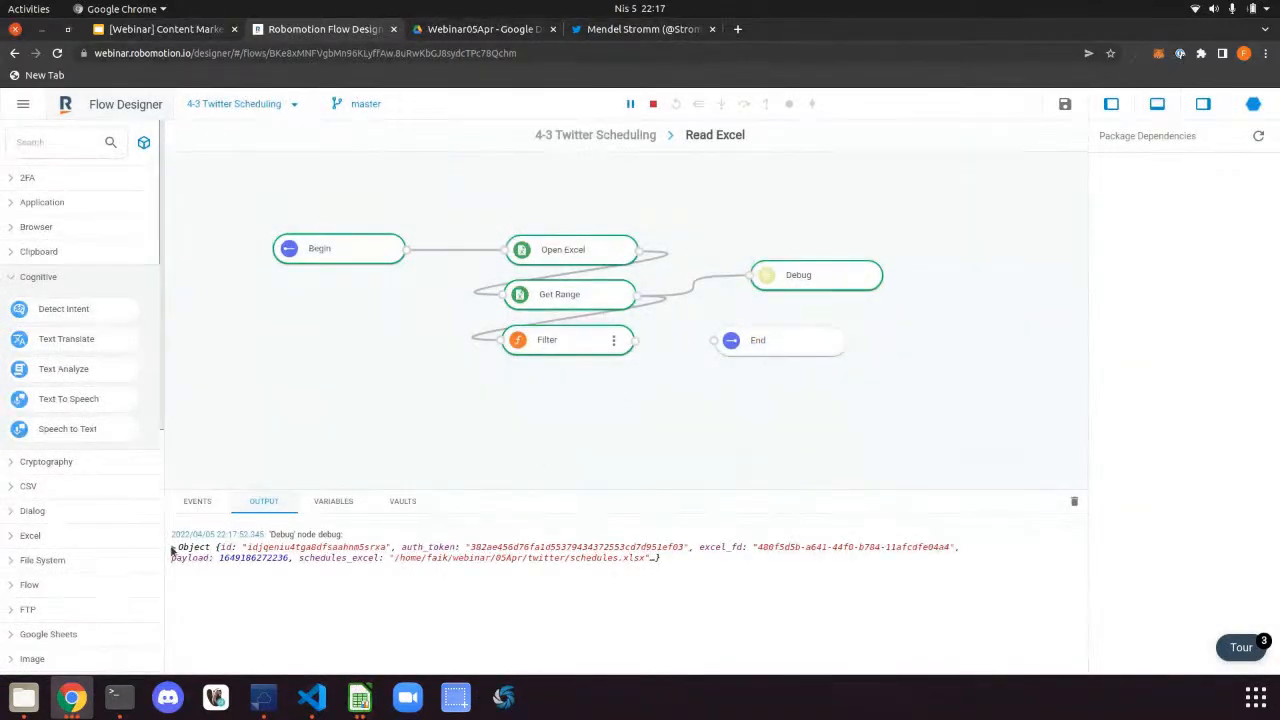
Expand the debug output to inspect the table's columns, then compare with schedules.xlsx
click(174, 547)
click(182, 621)
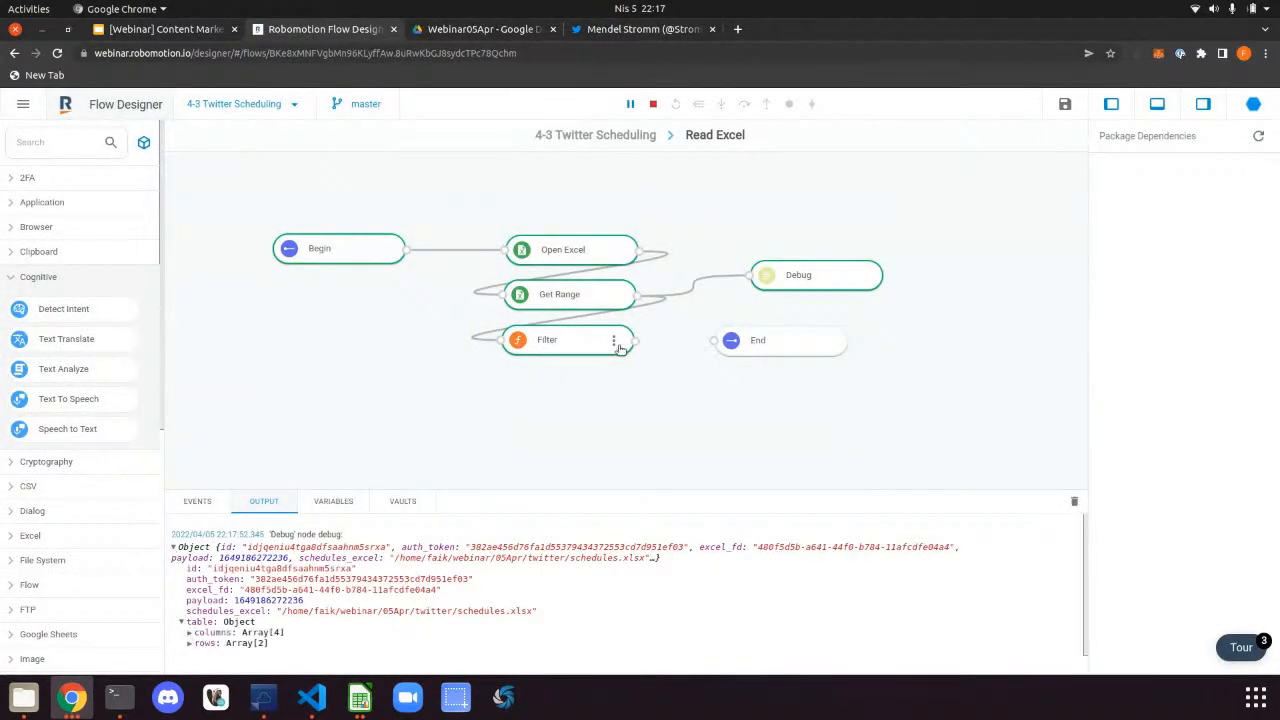
click(192, 634)
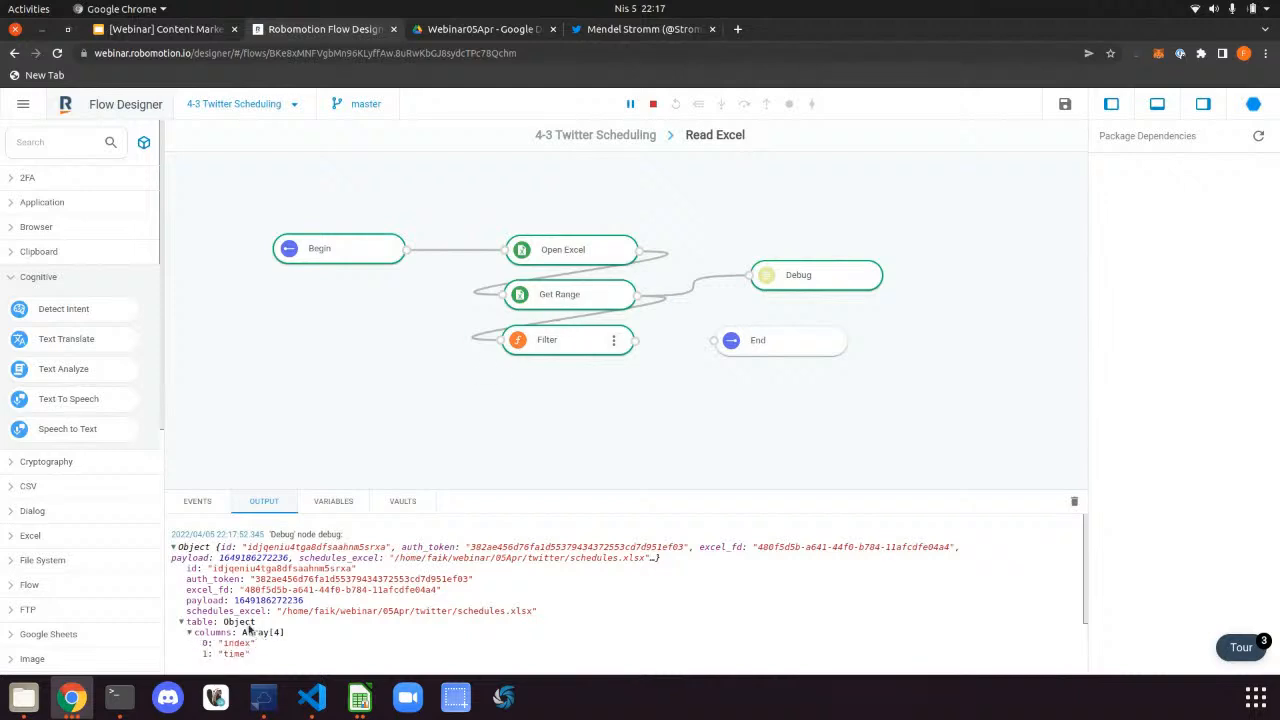
scroll(246, 628, down, 1)
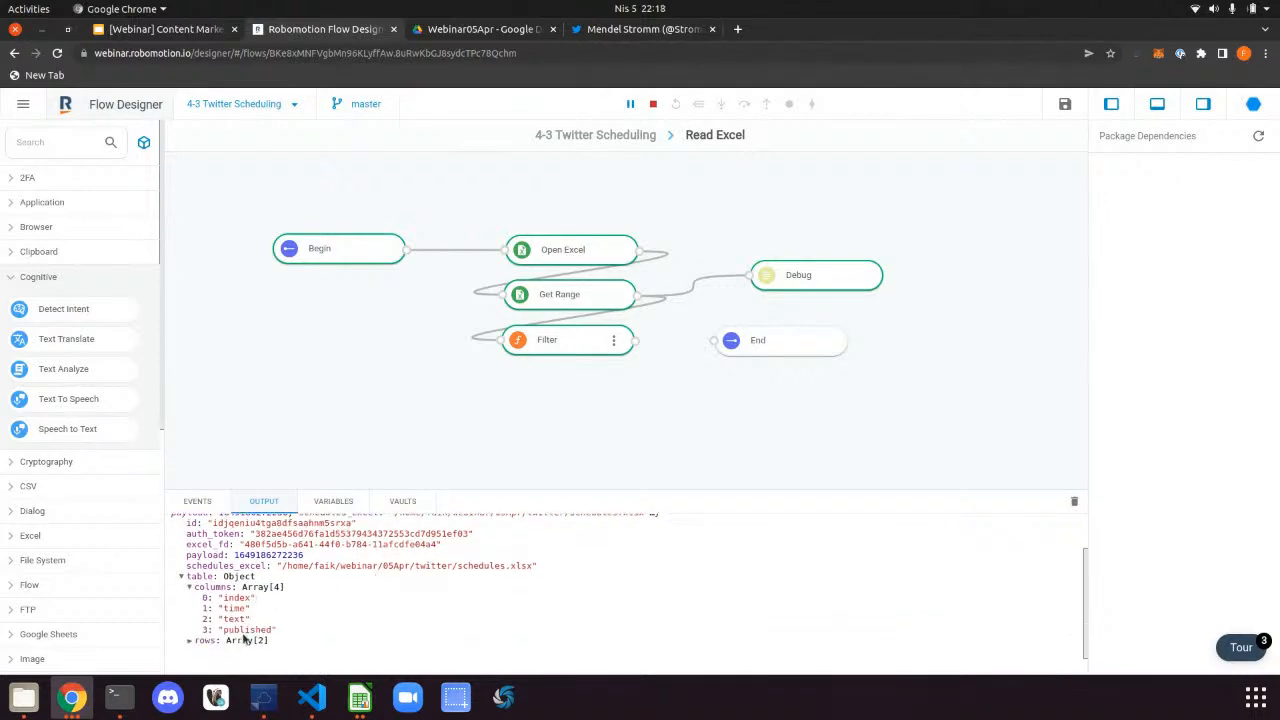
click(356, 696)
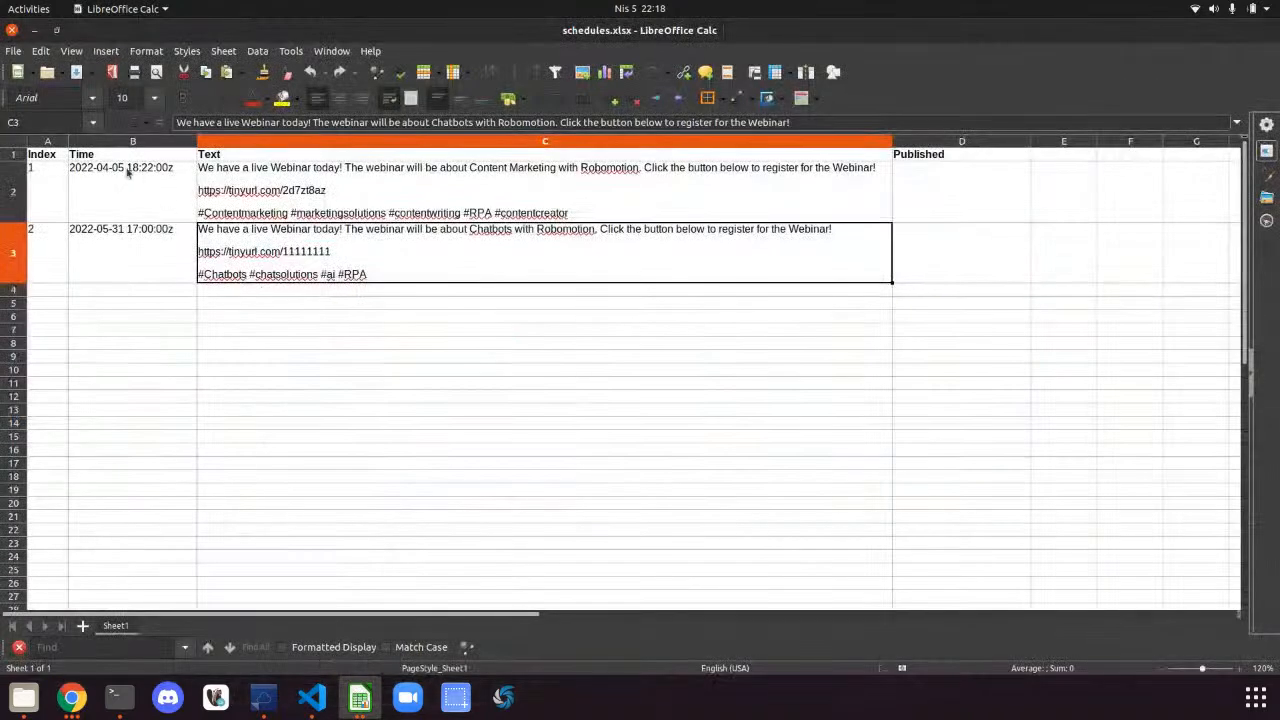
Back in the flow, expand the debug table's first and second rows
click(36, 31)
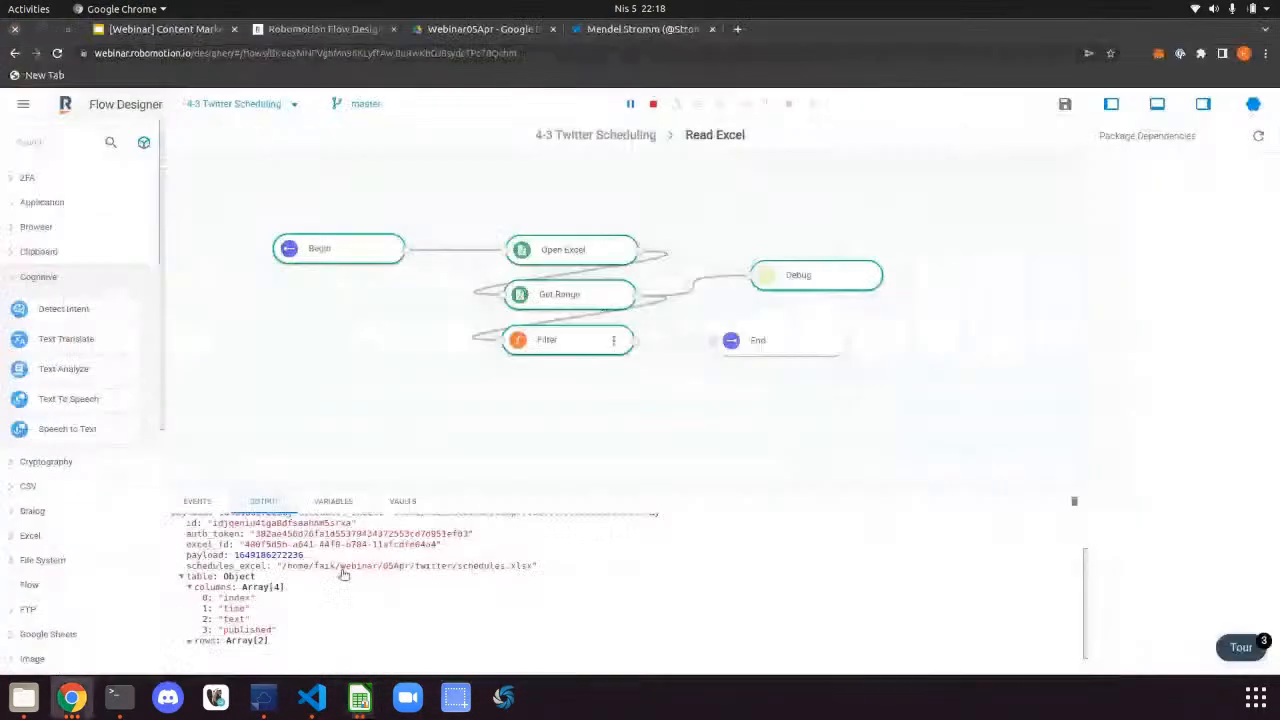
click(198, 645)
scroll(262, 600, down, 2)
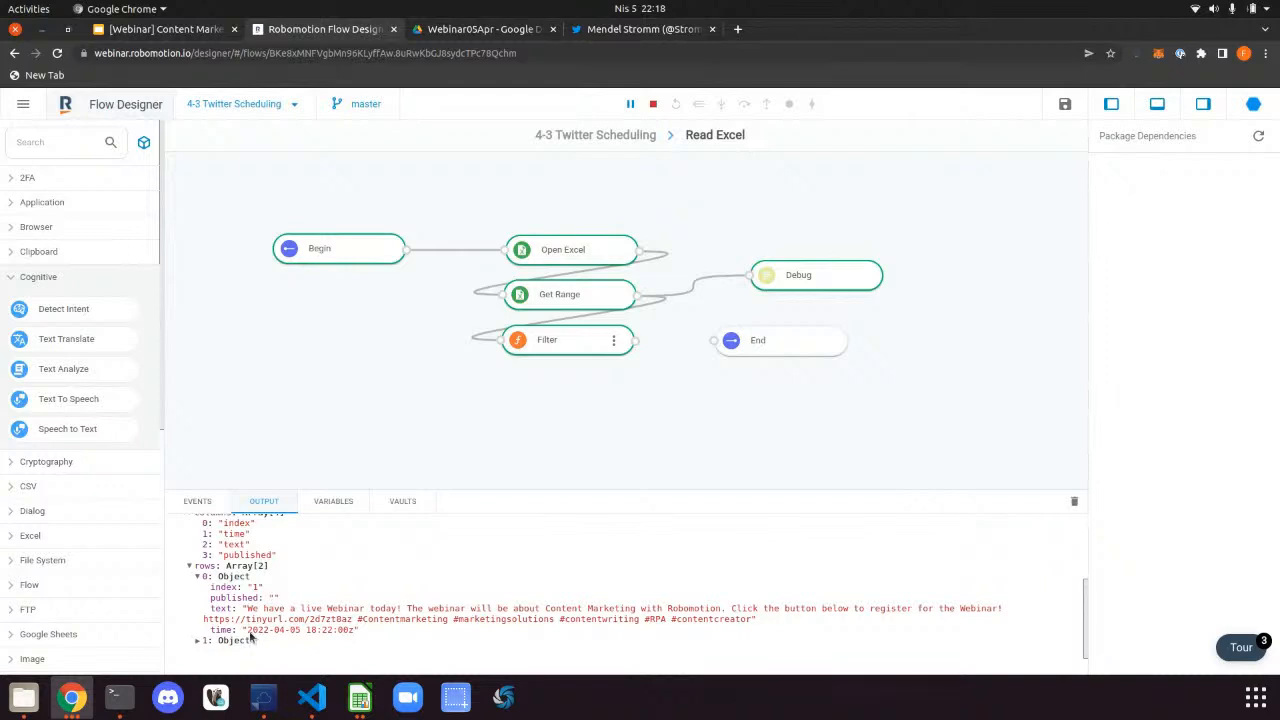
click(198, 640)
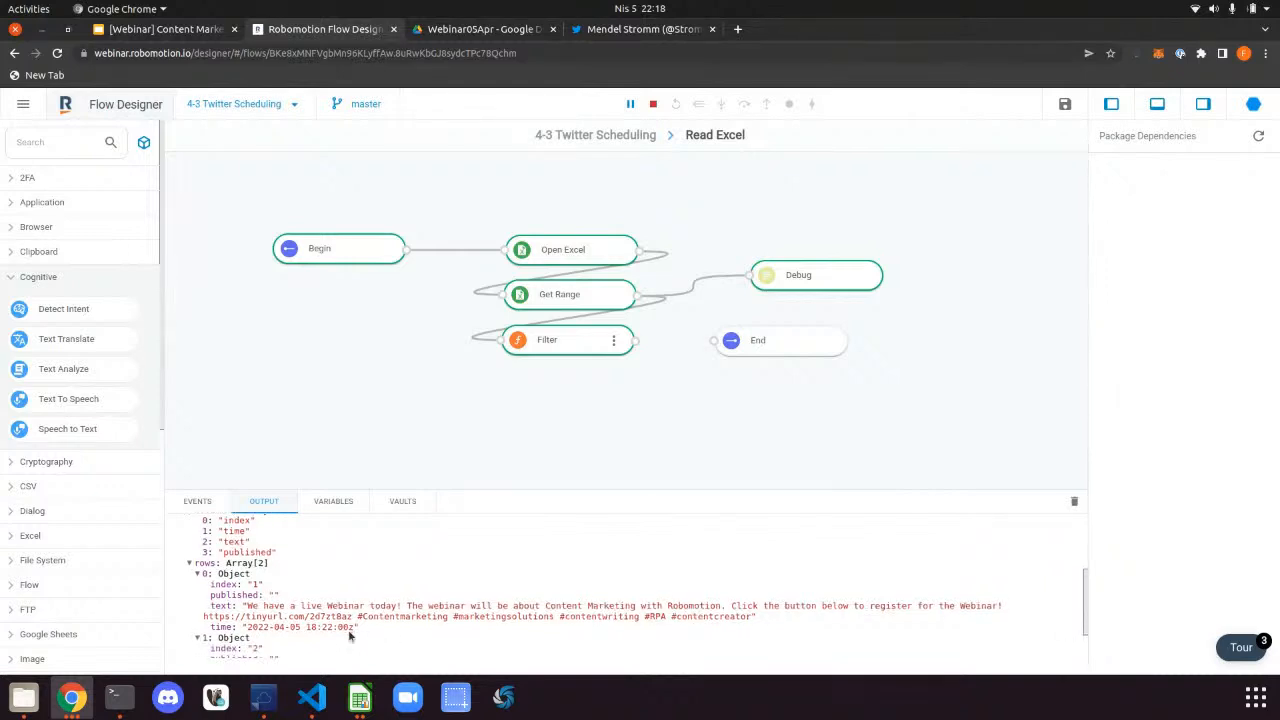
scroll(350, 630, down, 1)
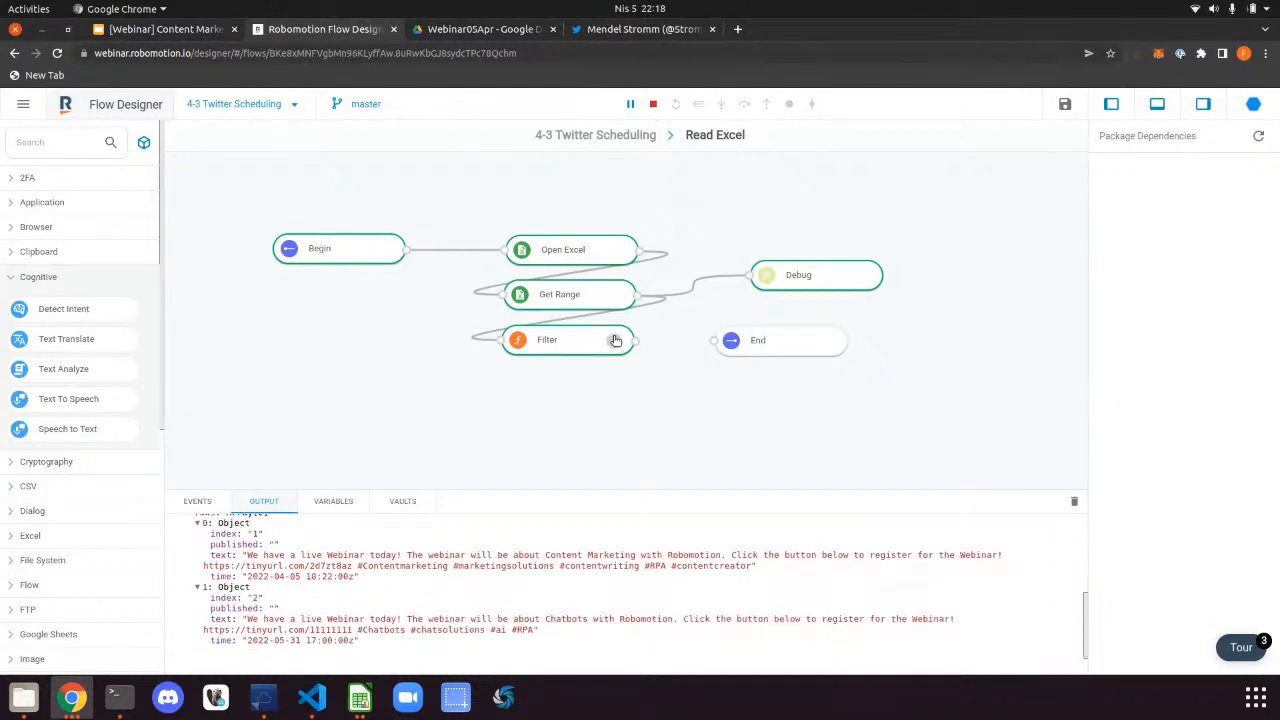
Make the Filter code keep rows where new Date(row.time) has passed and published is empty, into msg.tweets
double_click(615, 341)
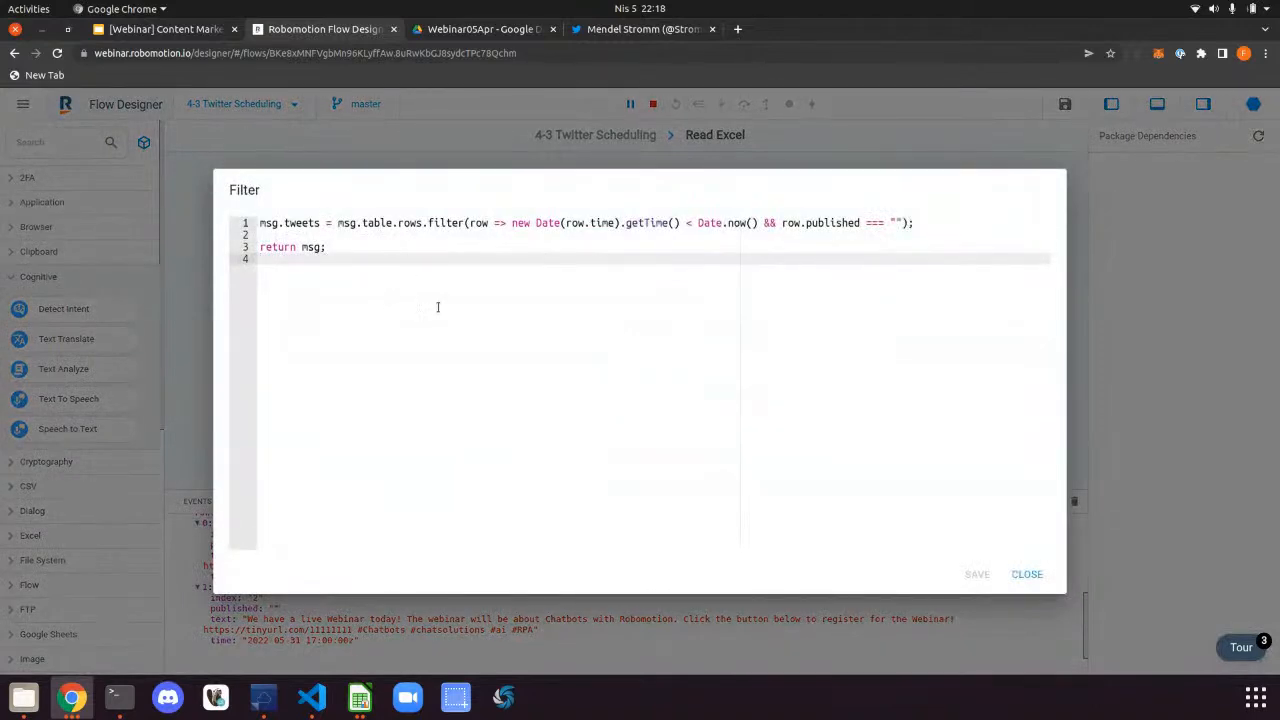
key(Escape)
scroll(200, 565, up, 3)
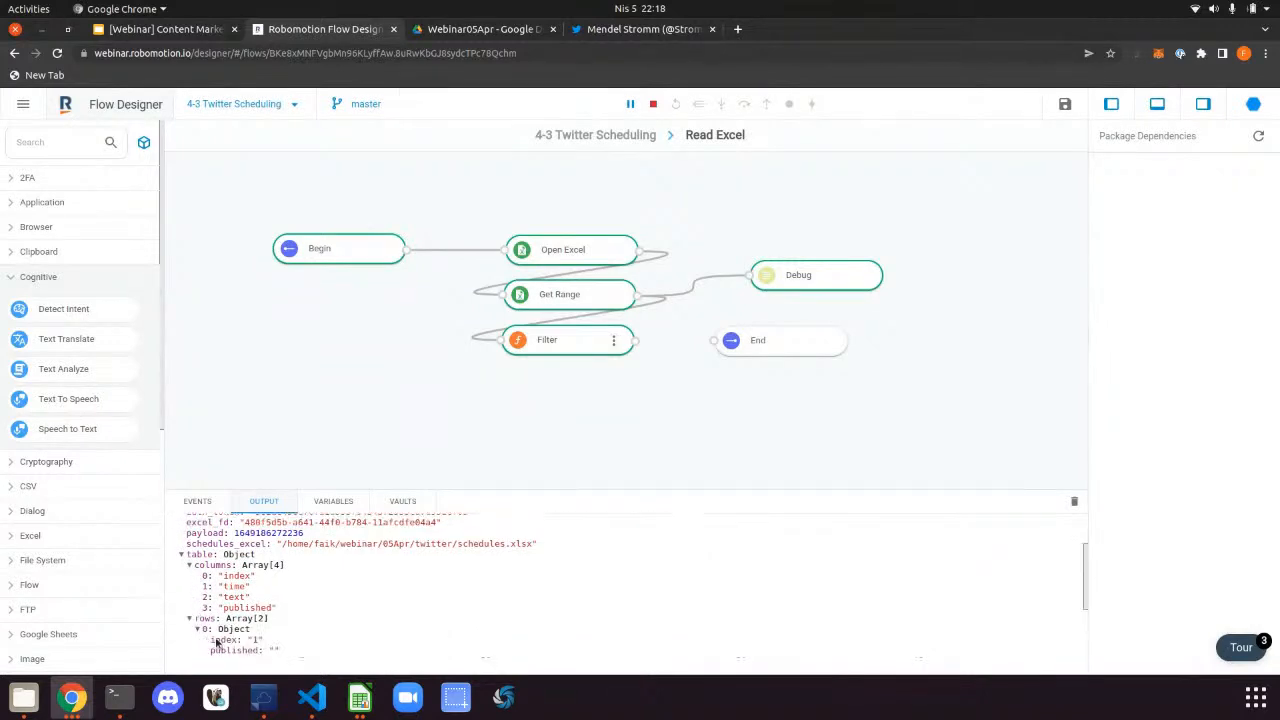
scroll(216, 643, down, 1)
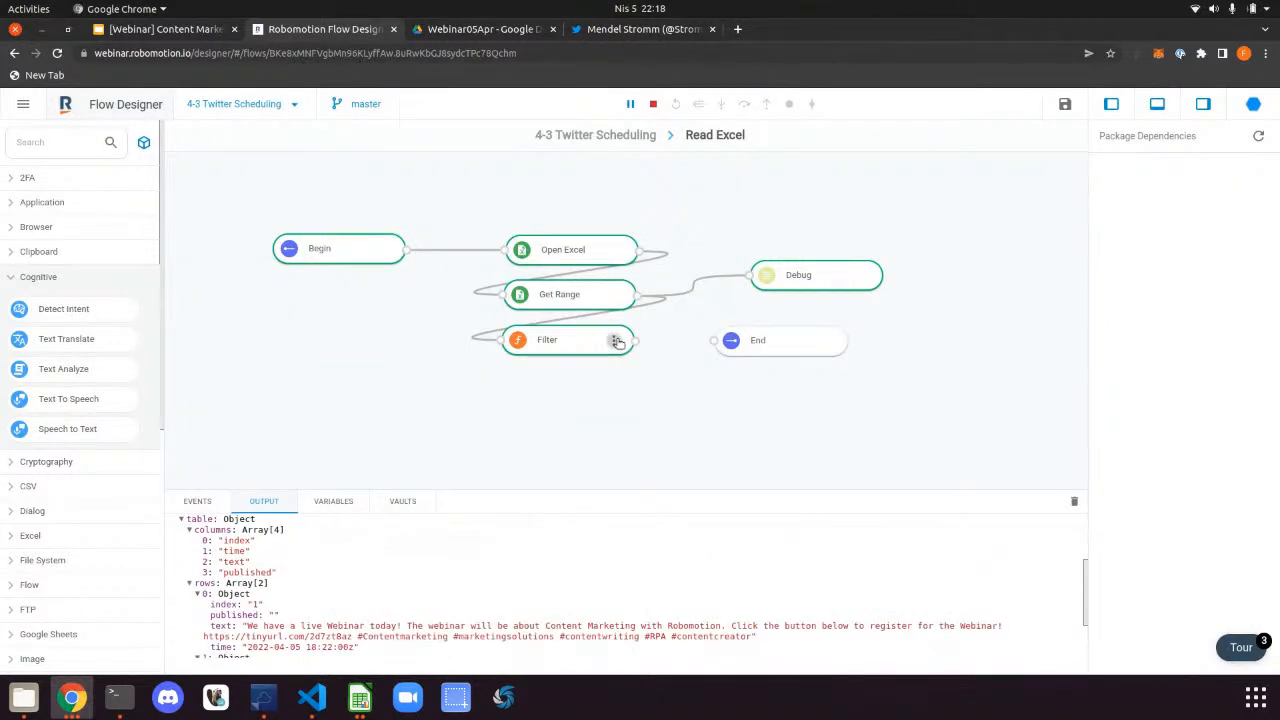
click(617, 342)
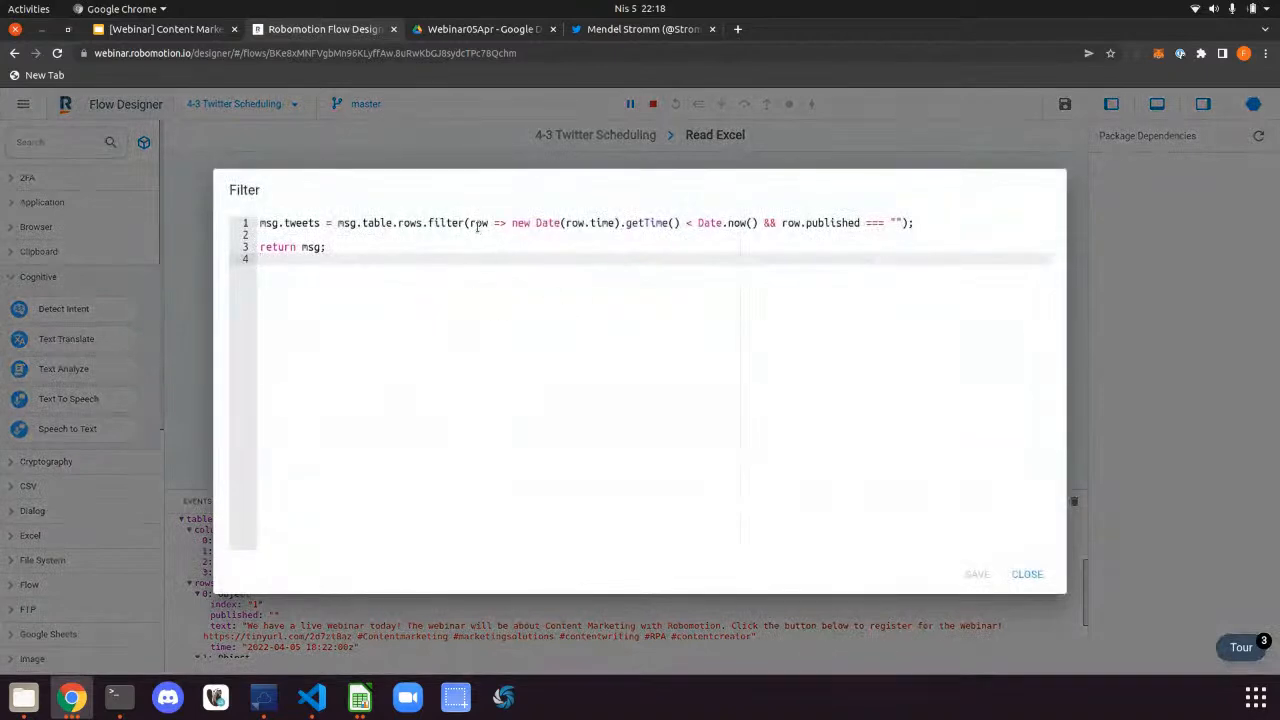
double_click(478, 223)
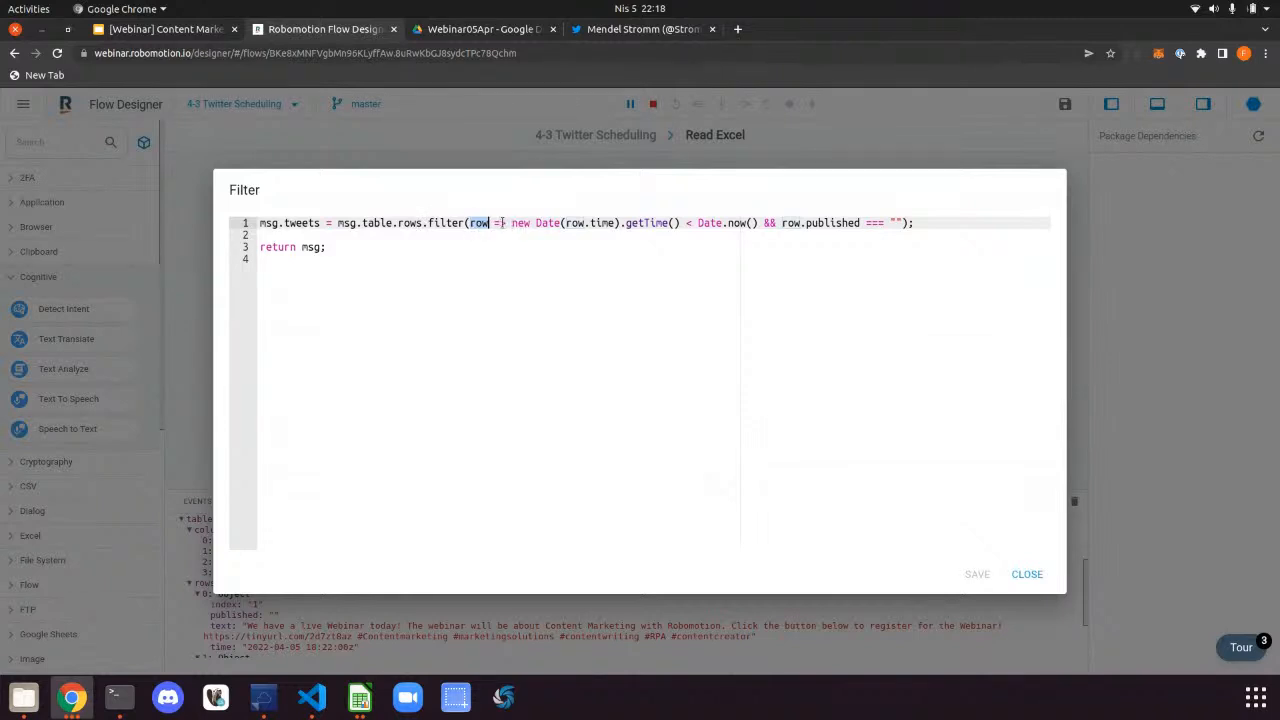
drag(508, 223, 606, 230)
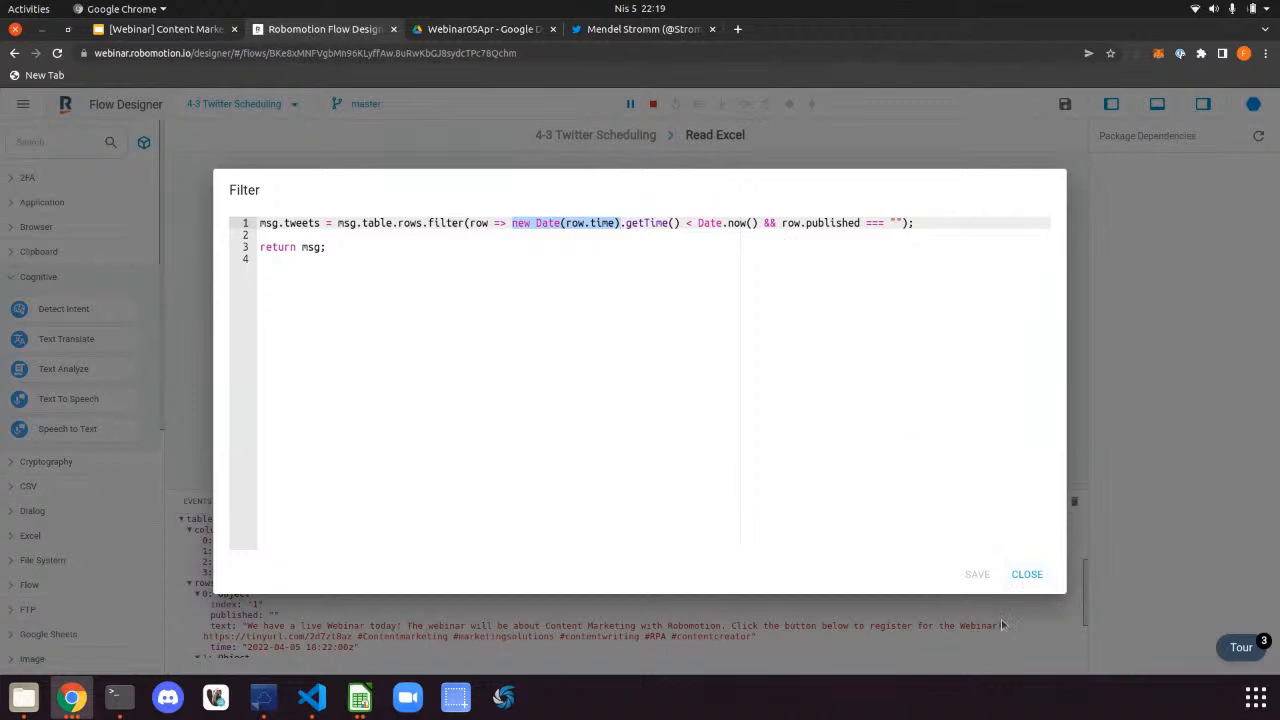
click(1028, 576)
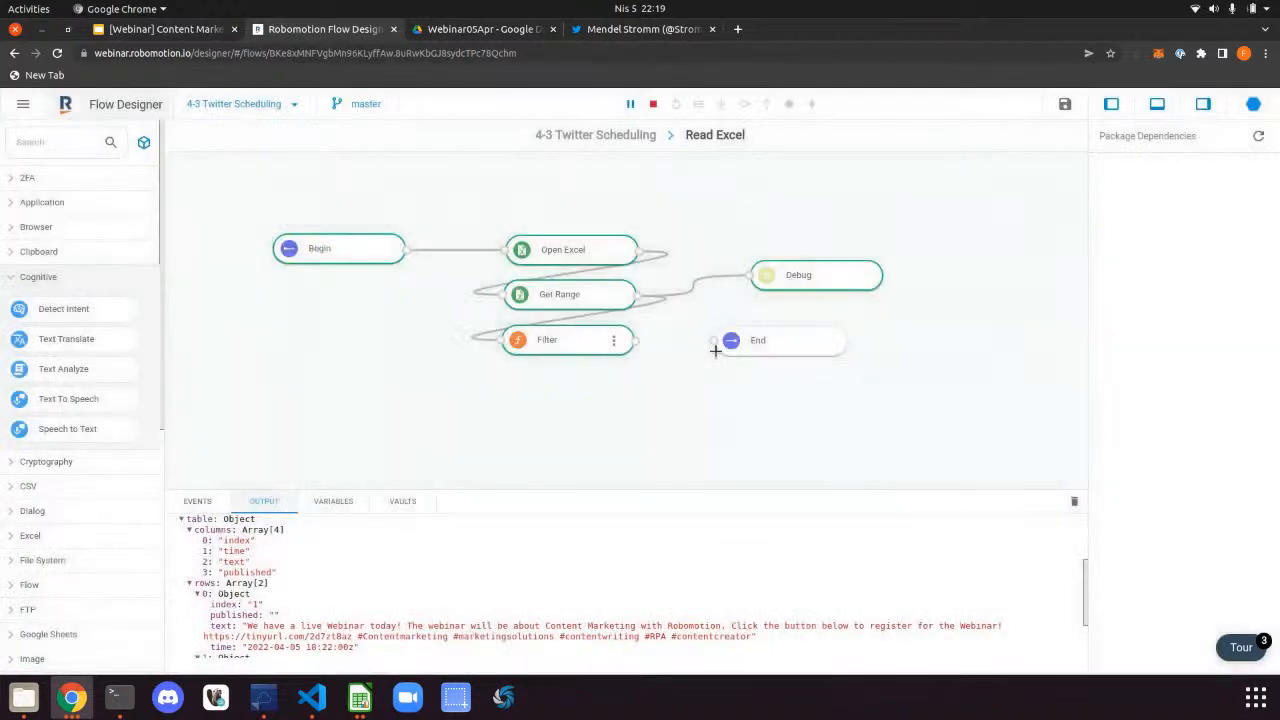
Delete the Debug step and its wire, and connect Filter's output to End
key(Delete)
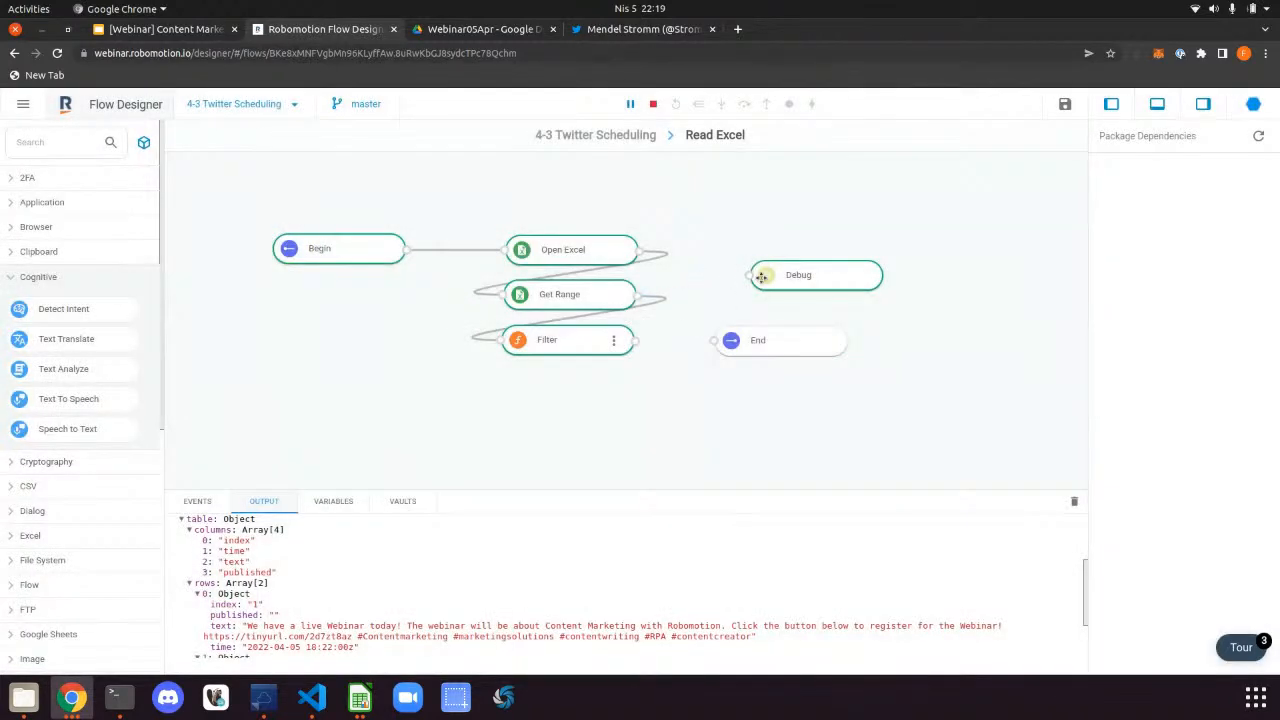
click(766, 277)
key(Delete)
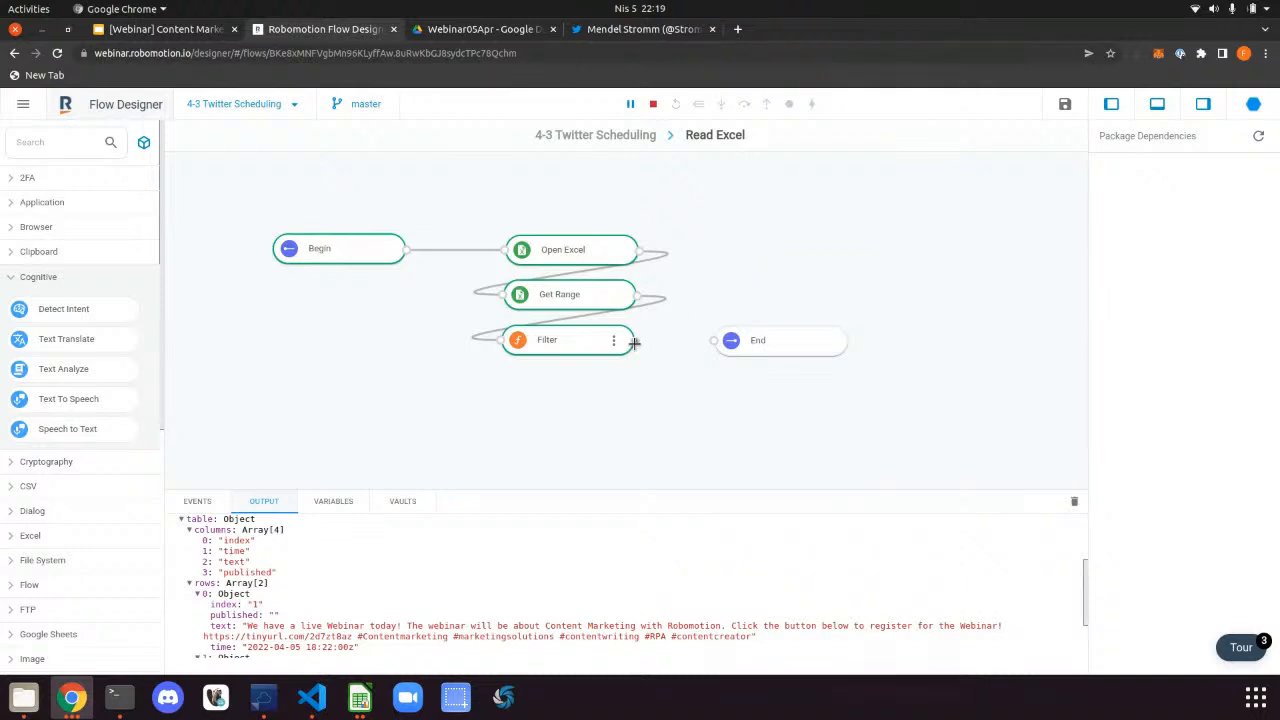
drag(634, 341, 714, 341)
Verify the Filter code writes its result to msg.tweets
click(530, 341)
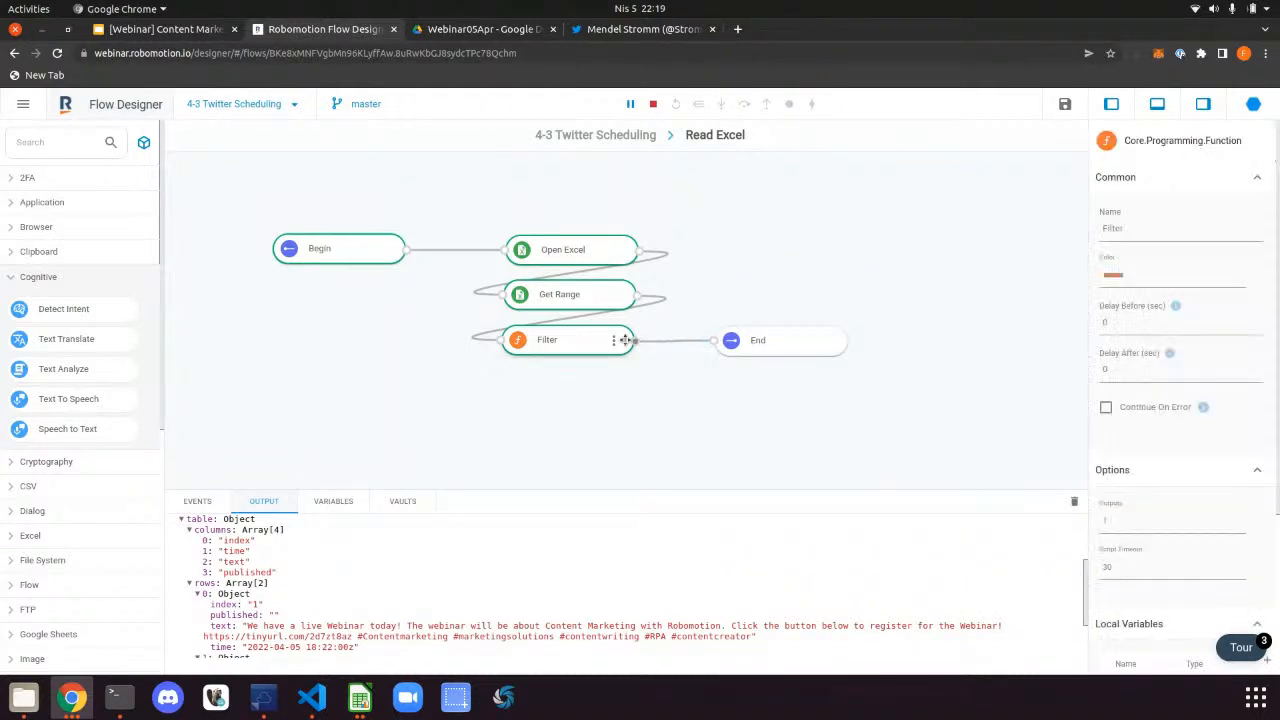
click(615, 341)
click(619, 344)
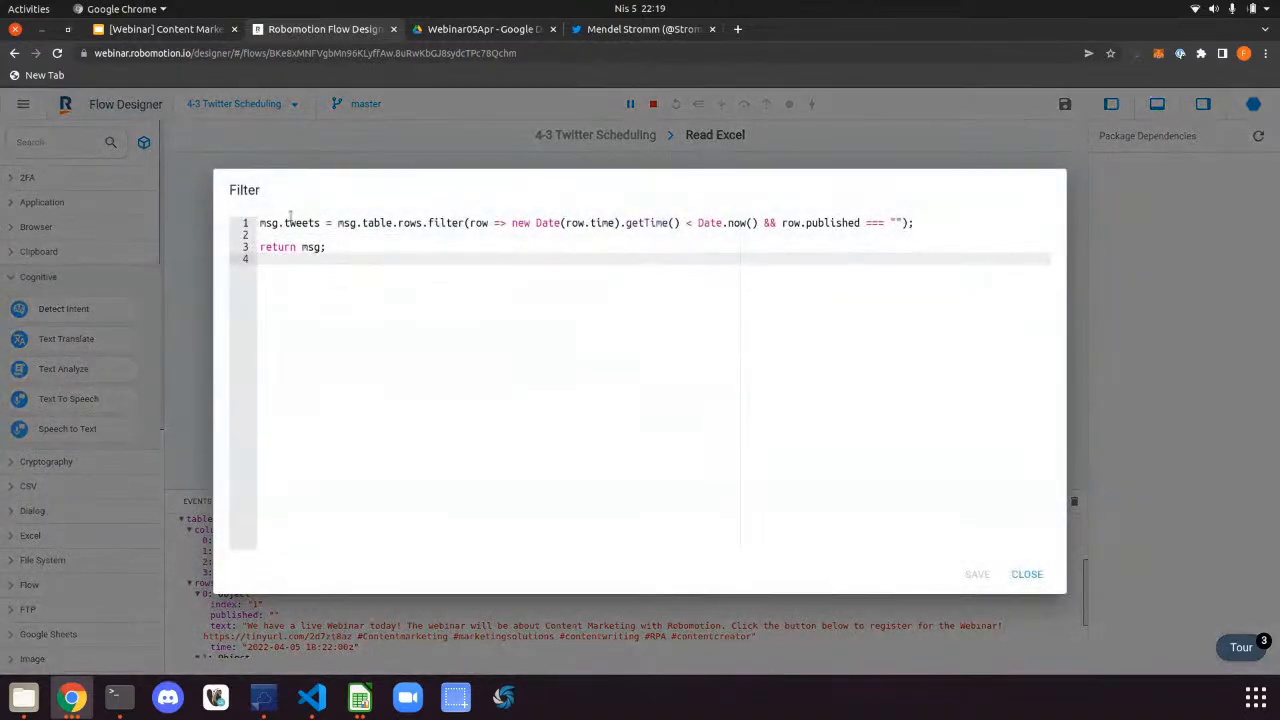
drag(321, 223, 230, 223)
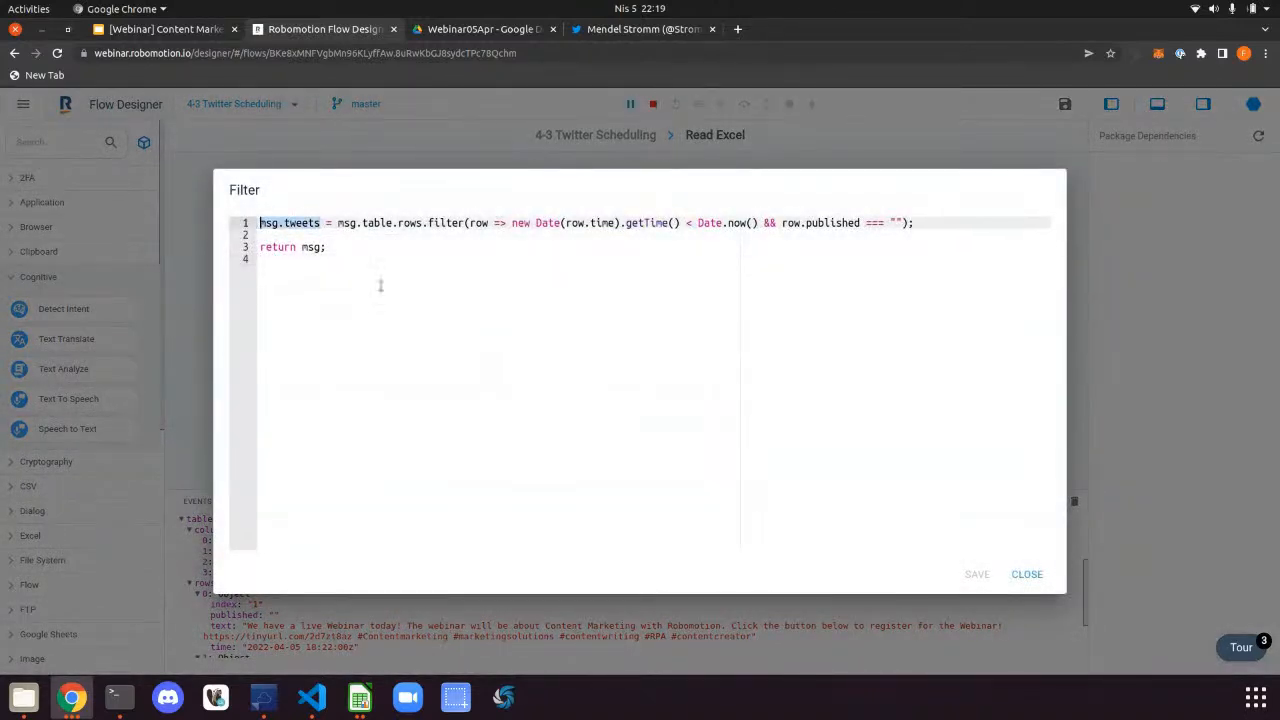
click(1025, 574)
scroll(520, 595, down, 2)
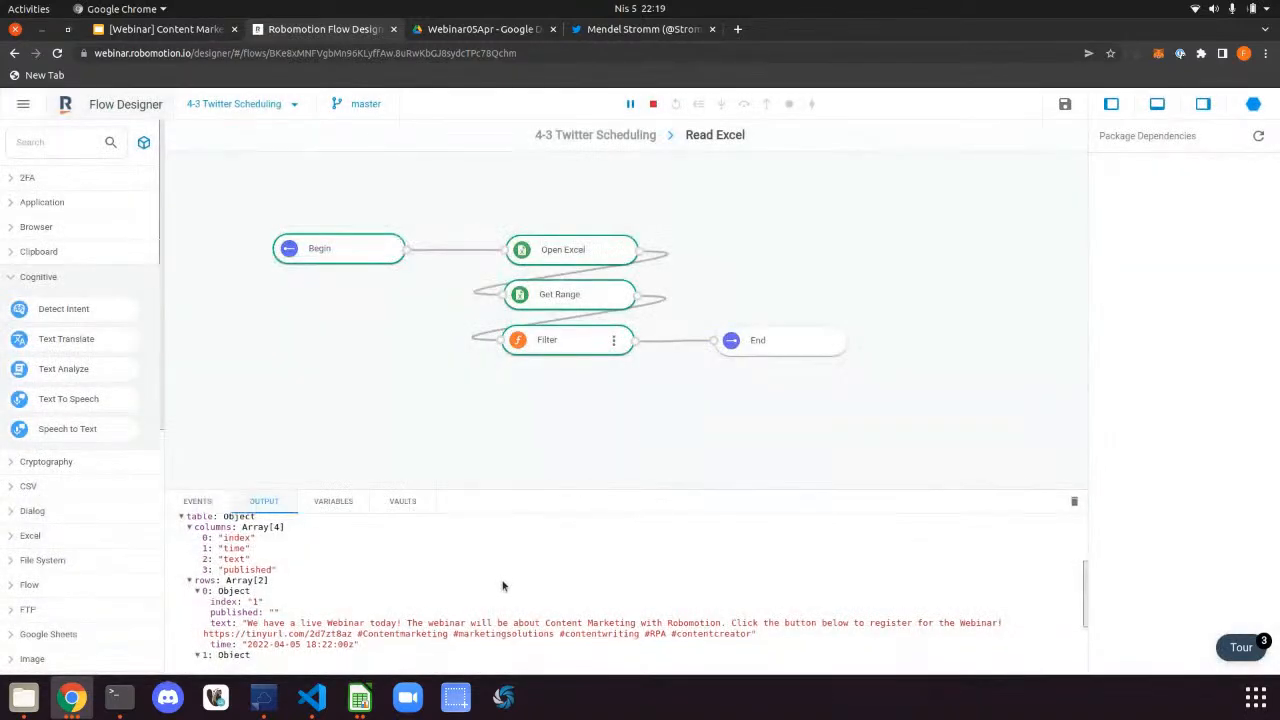
On the main Twitter Scheduling flow, check For Each Tweet loops msg.tweets as msg.tweet
click(632, 134)
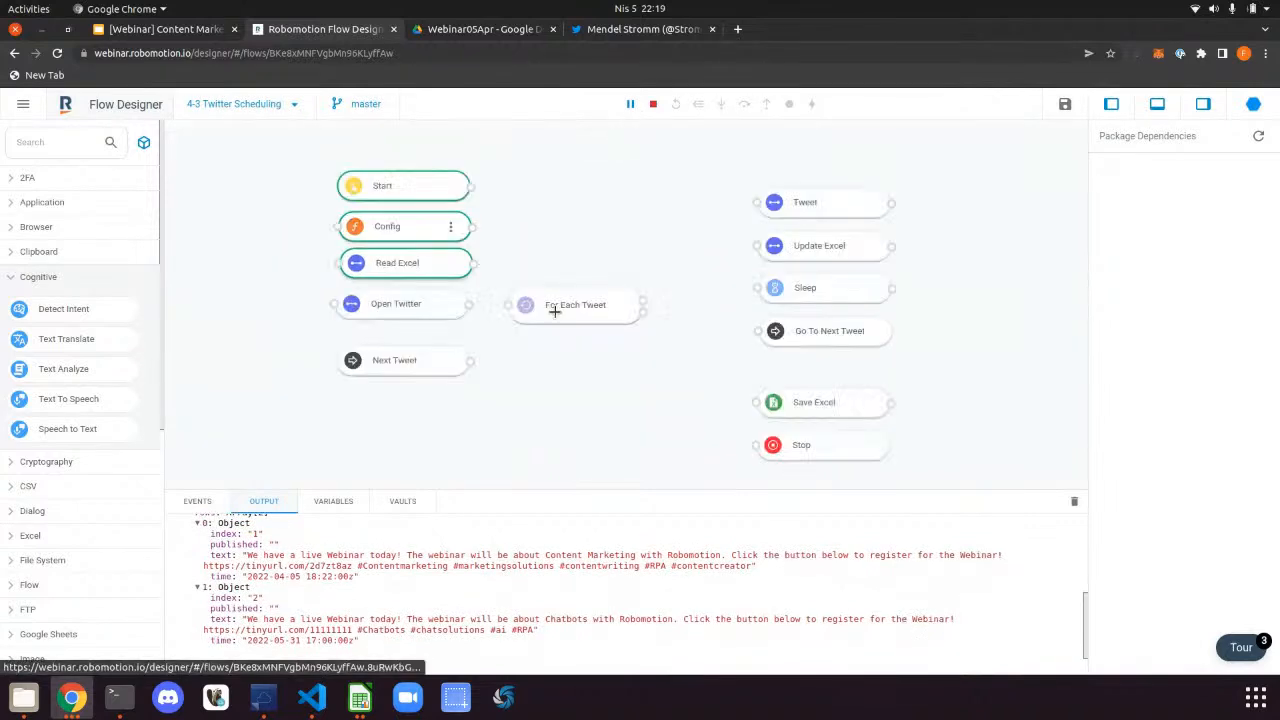
click(553, 304)
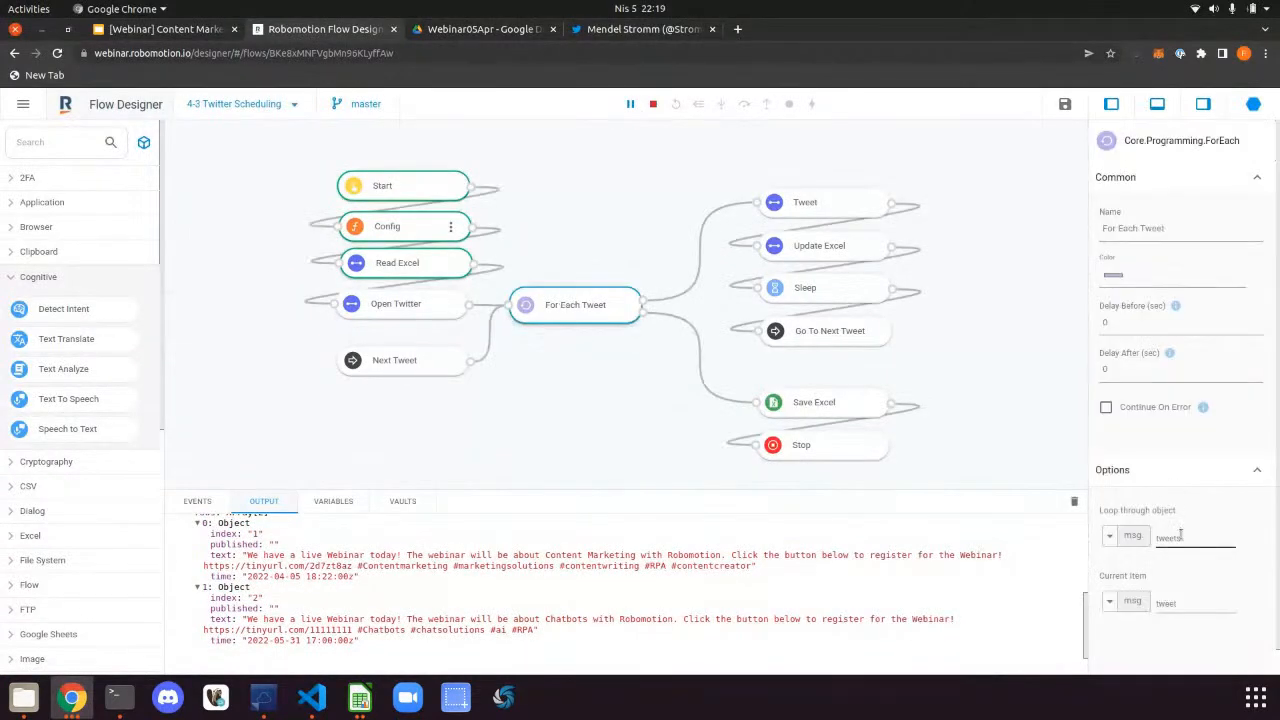
double_click(1171, 537)
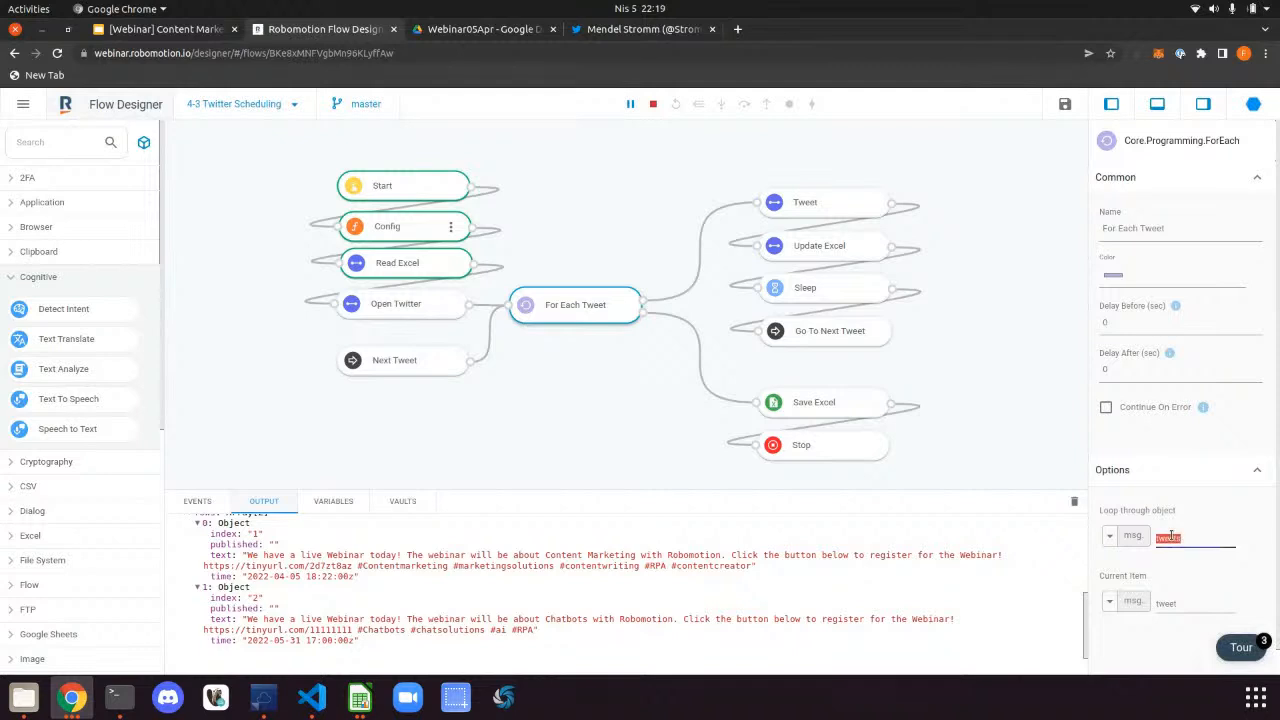
double_click(1172, 603)
click(805, 200)
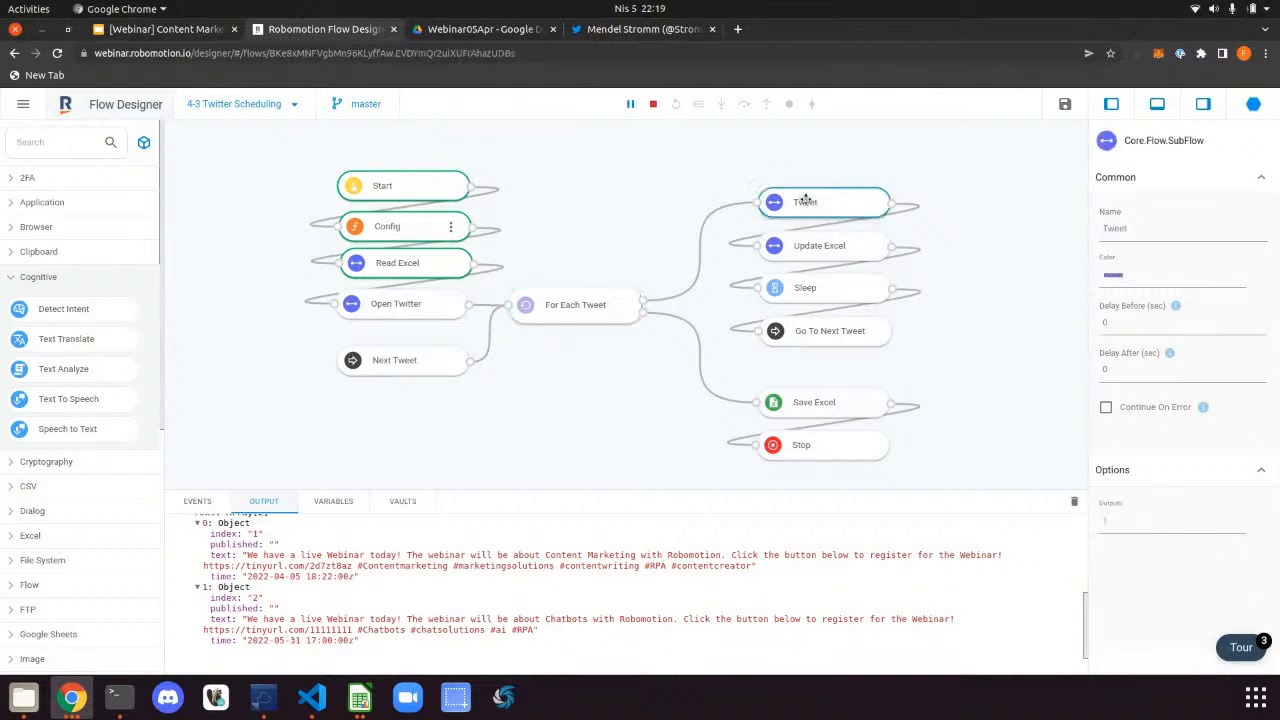
double_click(805, 200)
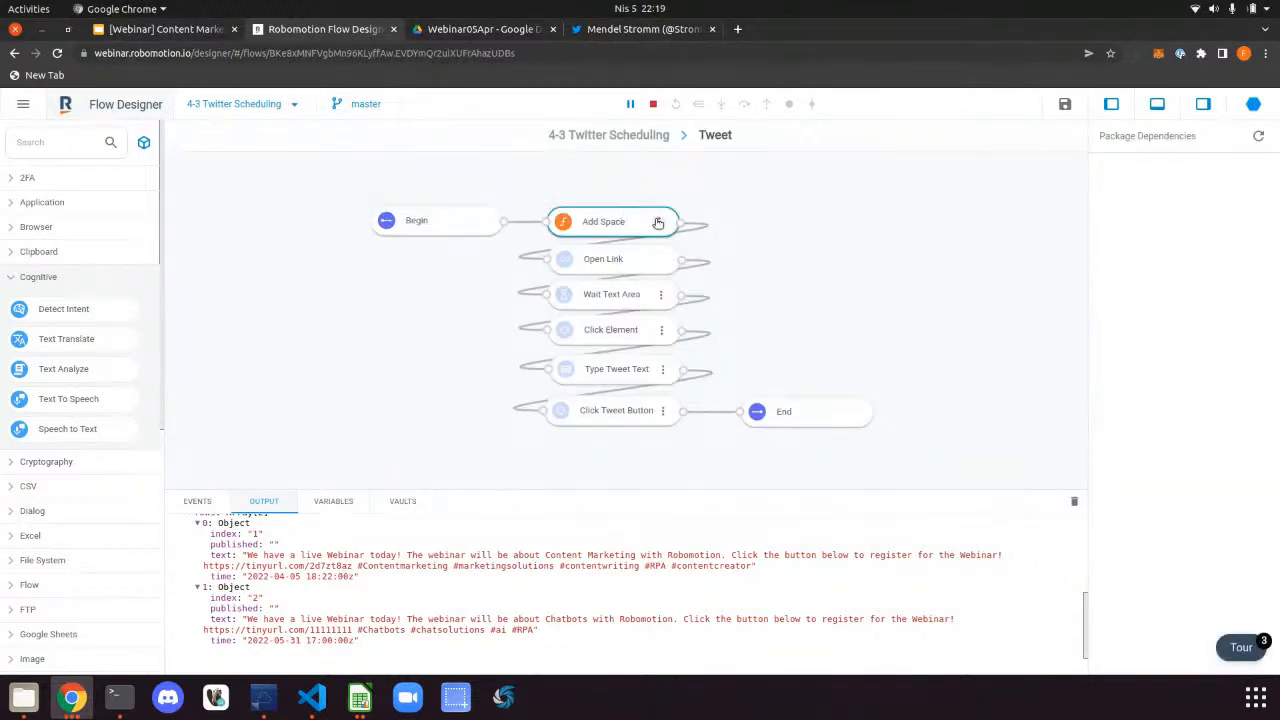
double_click(658, 222)
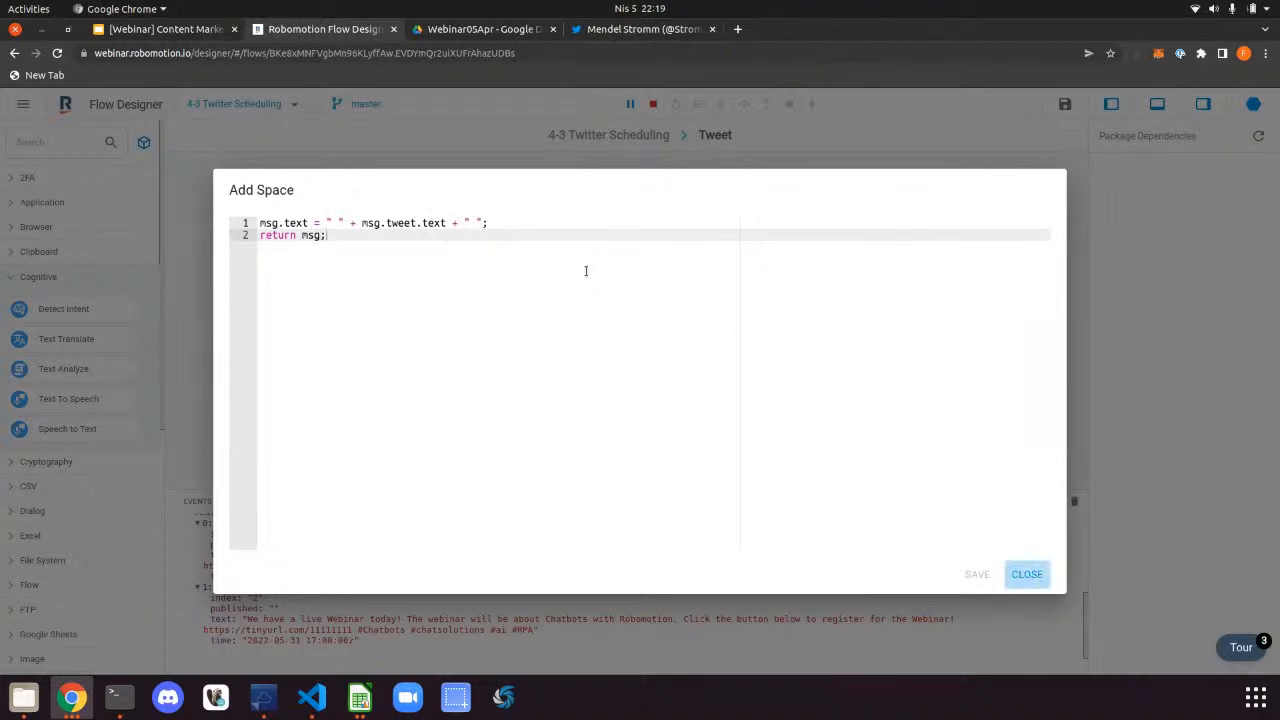
key(Escape)
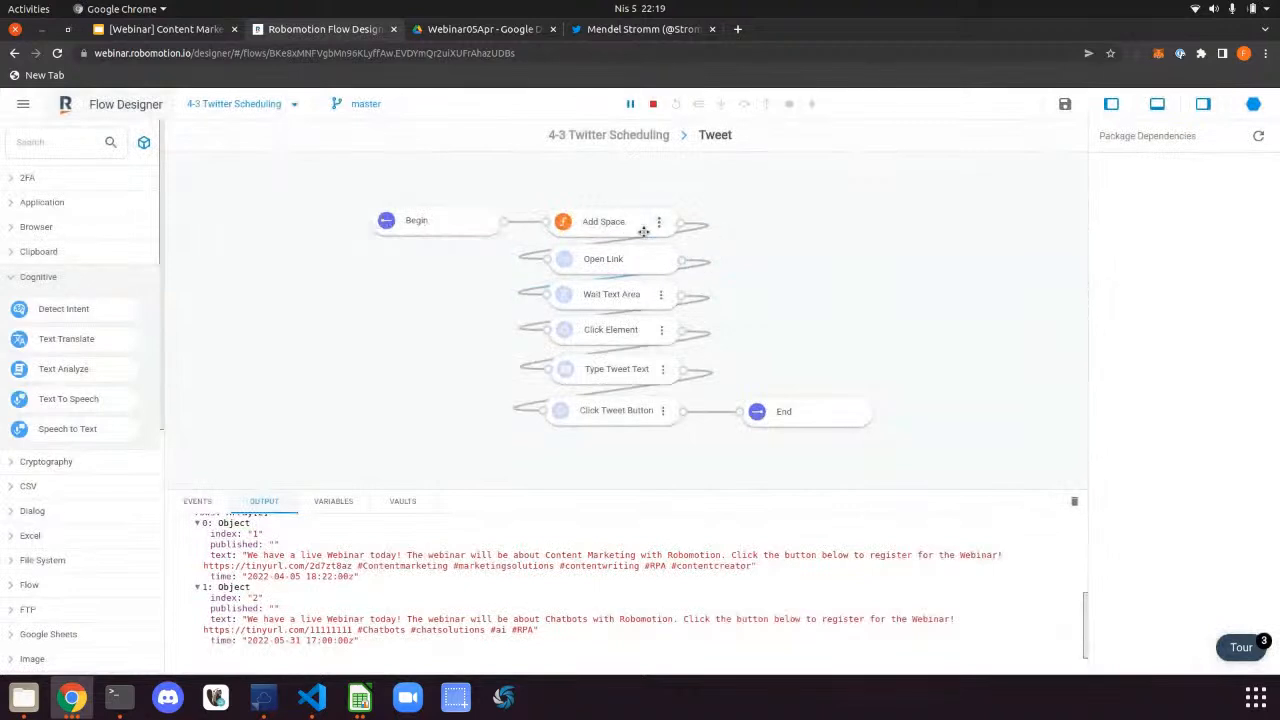
click(638, 256)
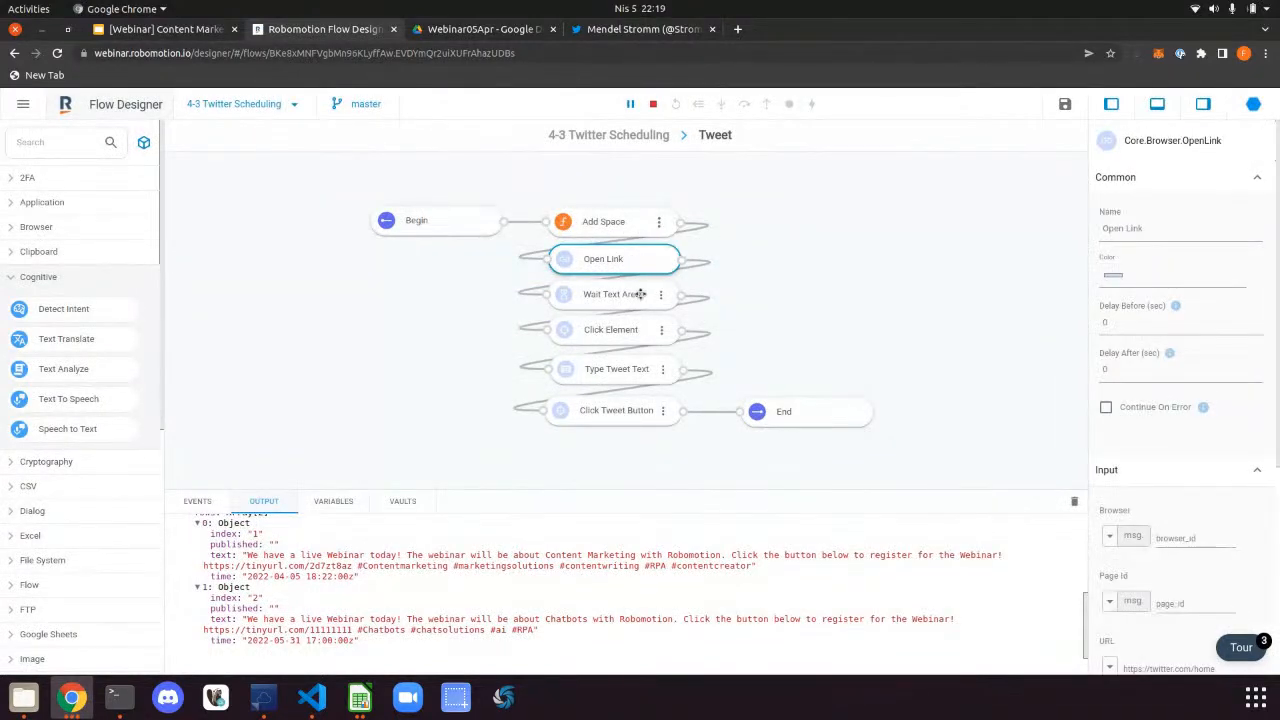
scroll(1174, 520, down, 3)
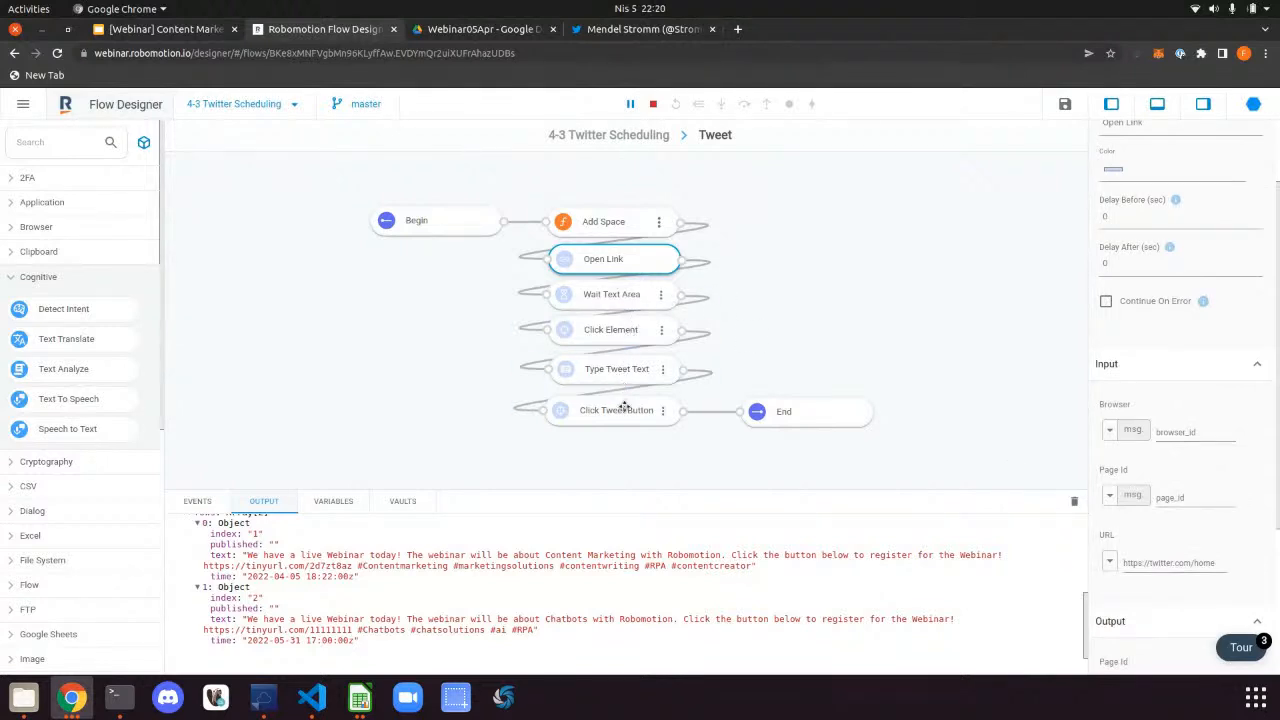
click(588, 146)
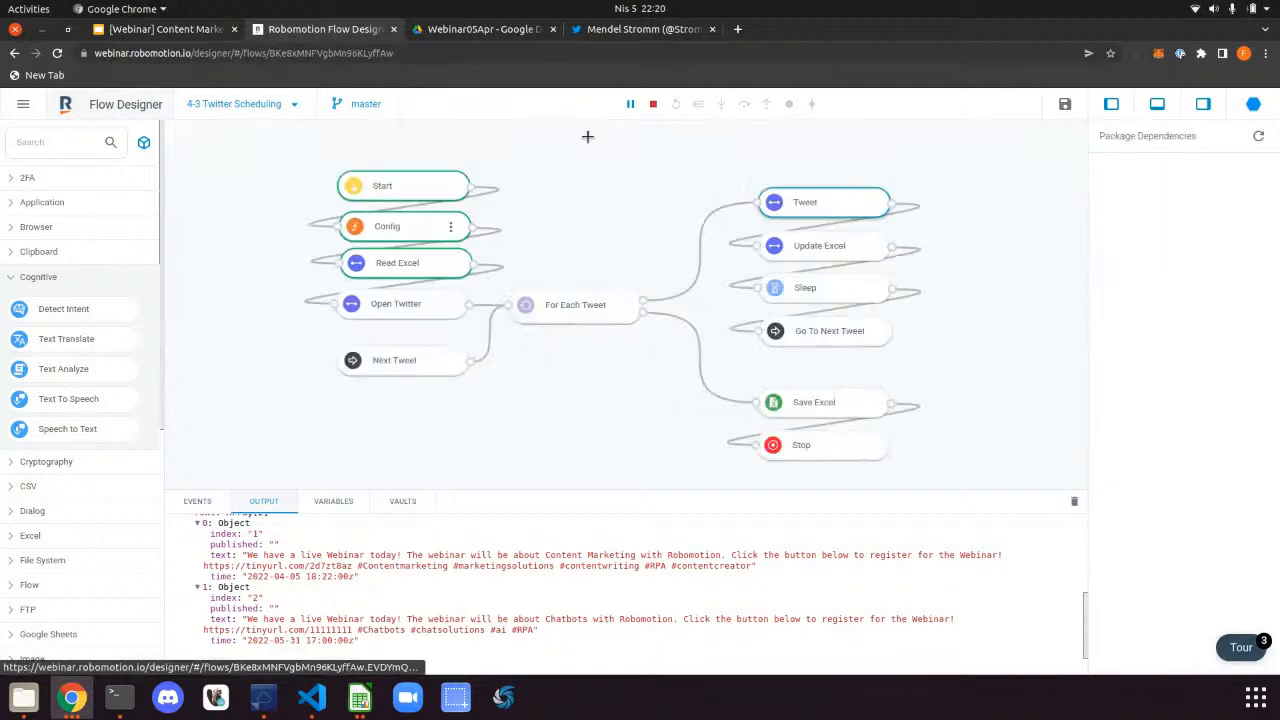
Clear the old output, stop the current run, and rerun the flow on the selected robot
click(1072, 504)
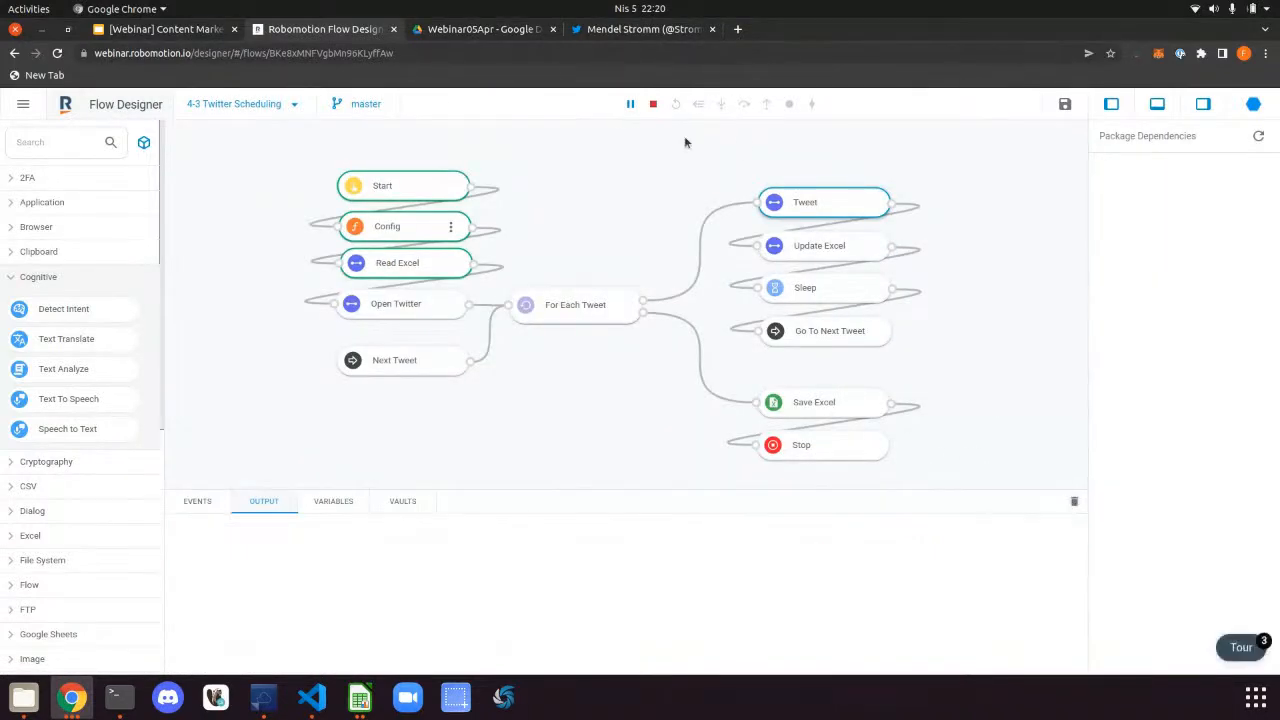
click(655, 105)
click(700, 104)
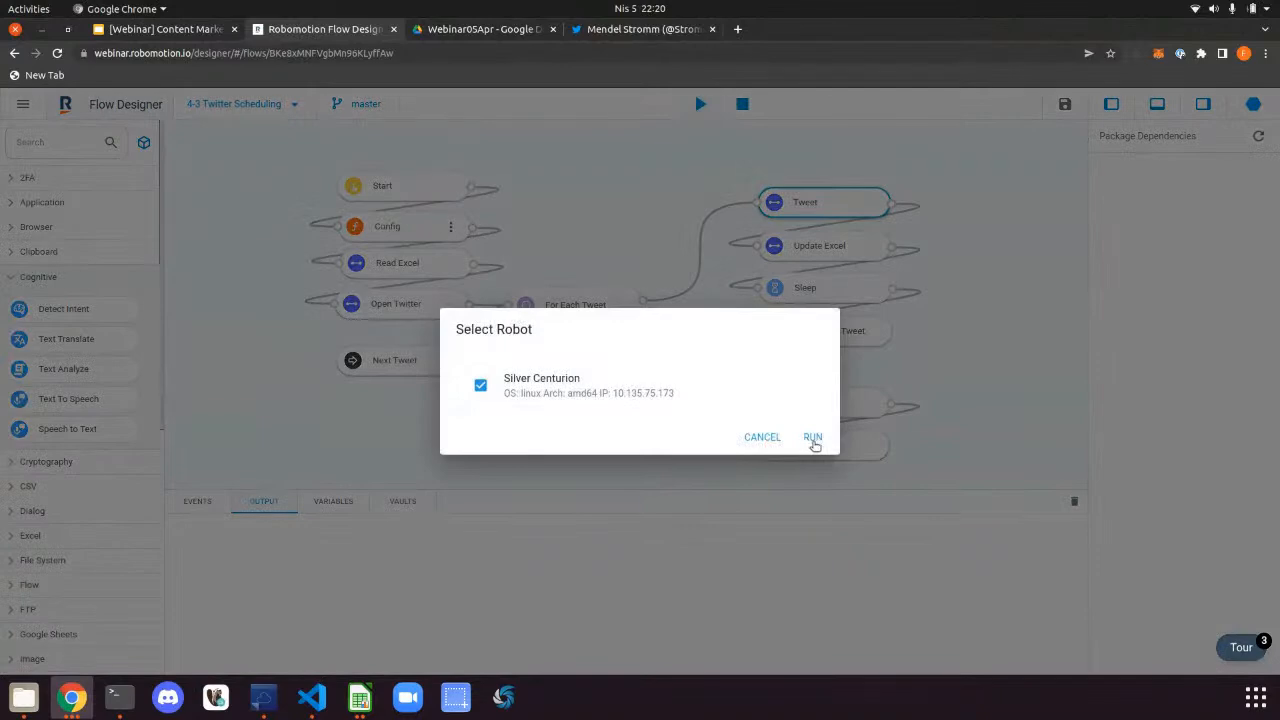
click(814, 437)
click(700, 103)
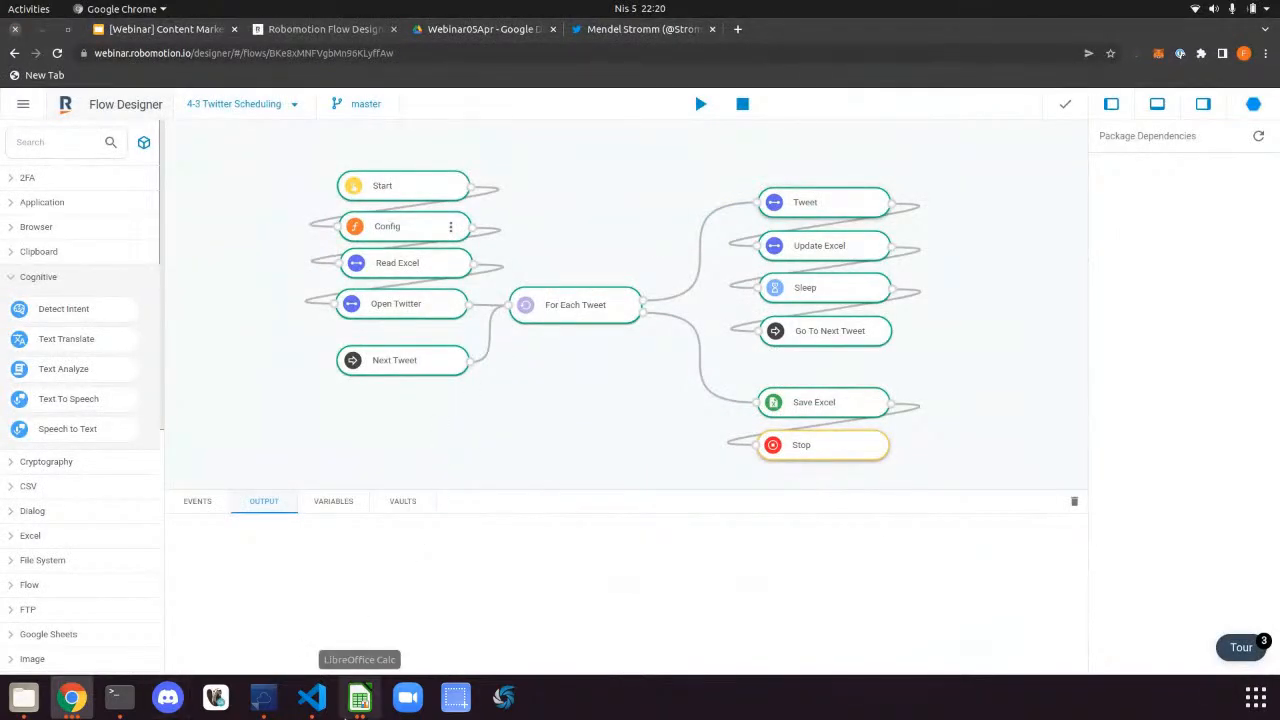
Close the outdated Calc window and reopen schedules.xlsx from the file manager
click(367, 714)
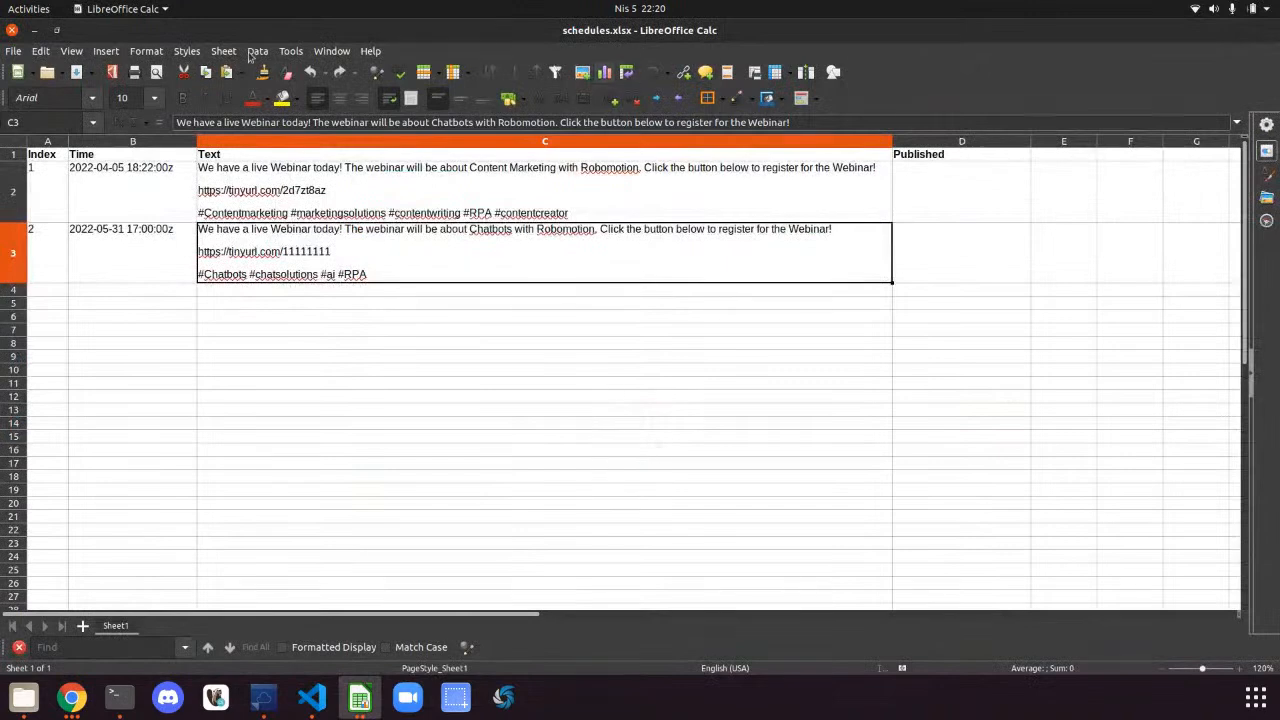
click(13, 32)
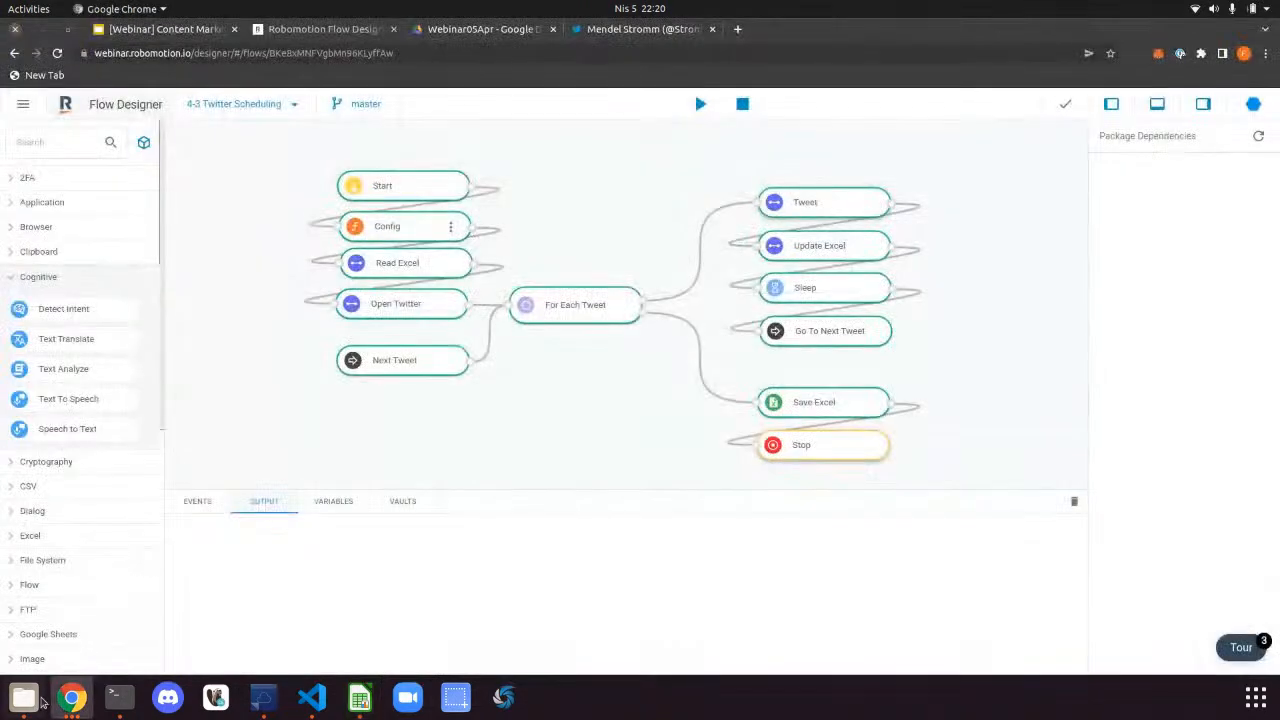
click(35, 701)
double_click(517, 360)
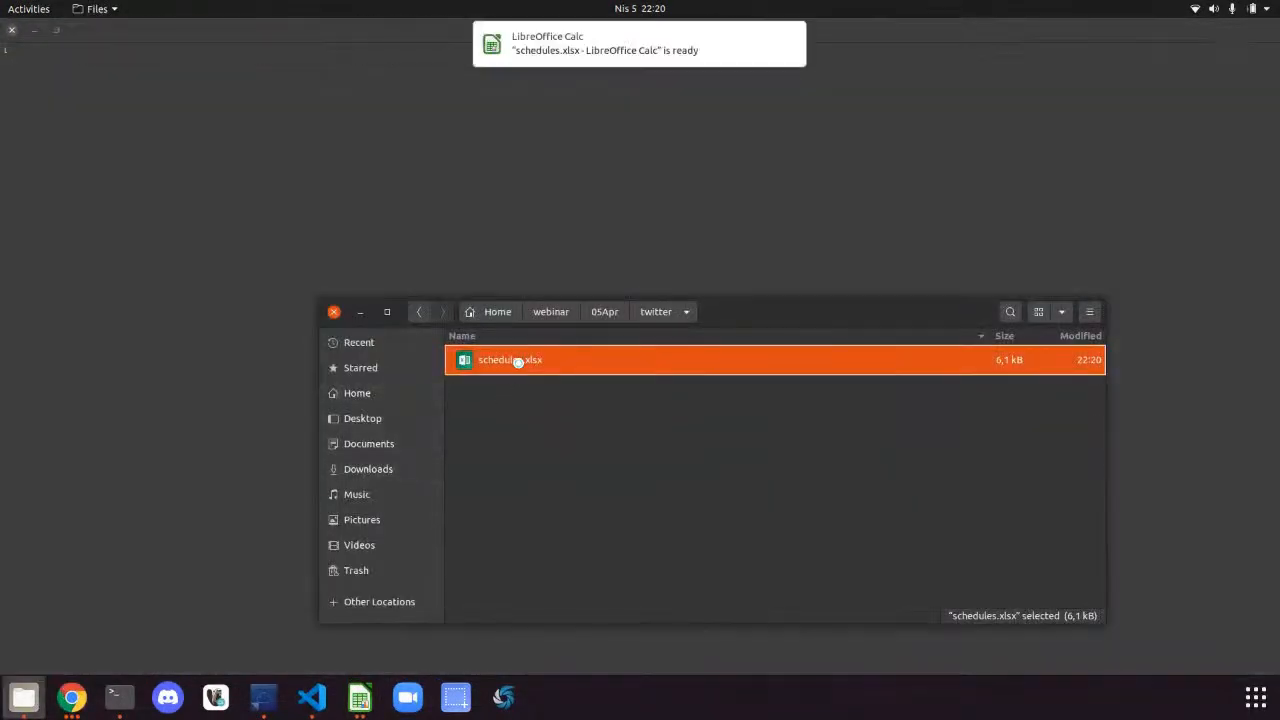
Check that D2 holds 2022-04-05T19:20:34z and look at B3's time, then close Calc
click(941, 178)
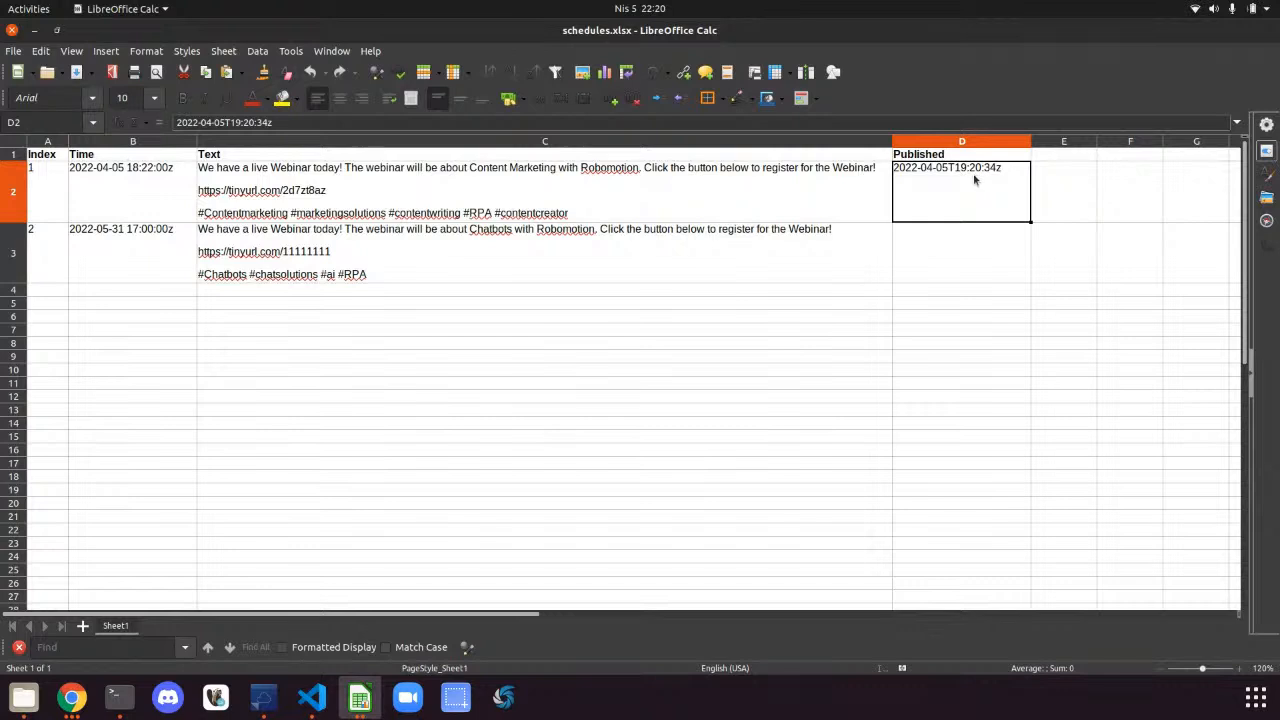
click(167, 237)
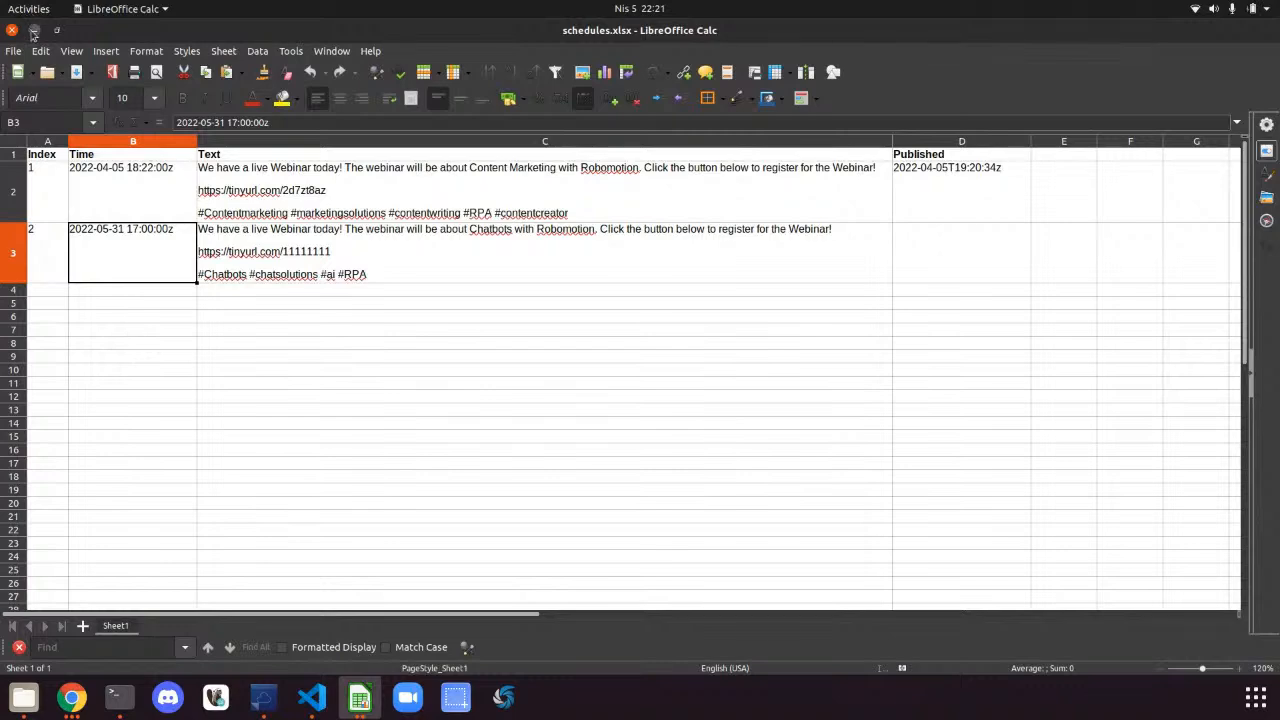
click(34, 30)
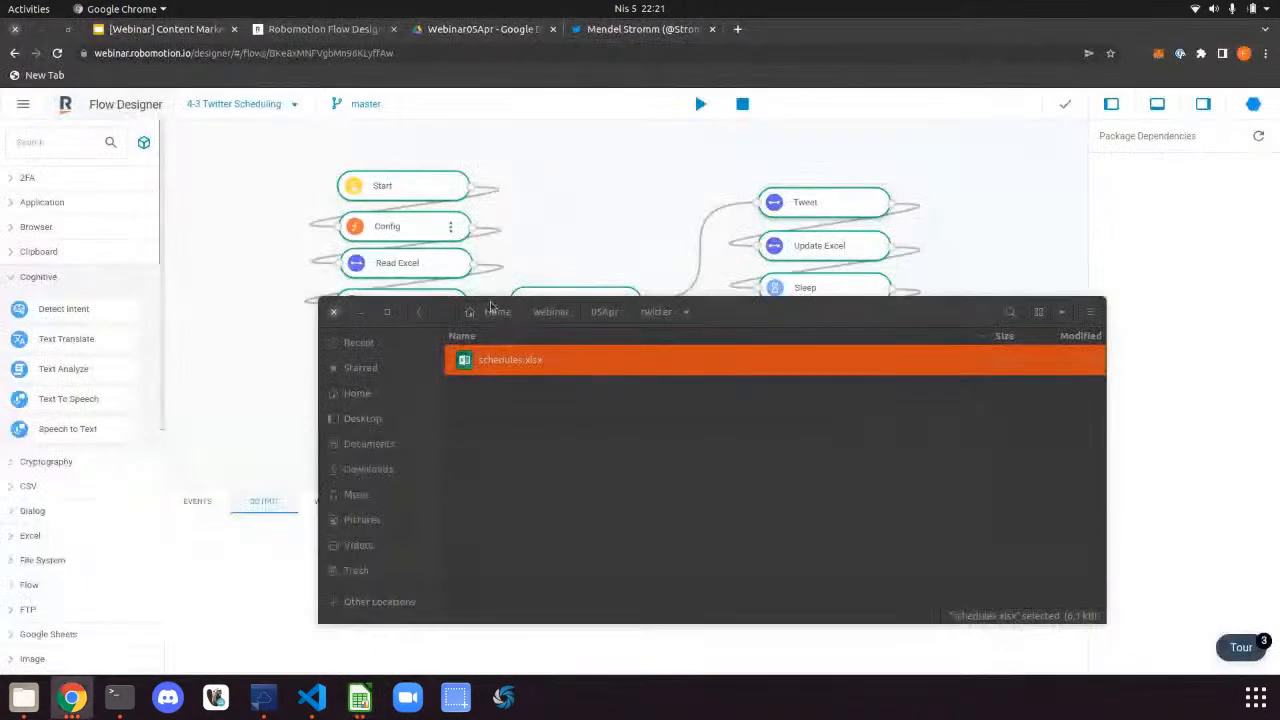
Minimize Files and bring up slide 19, the webinar deck's final Thanks slide, in Google Slides
click(361, 312)
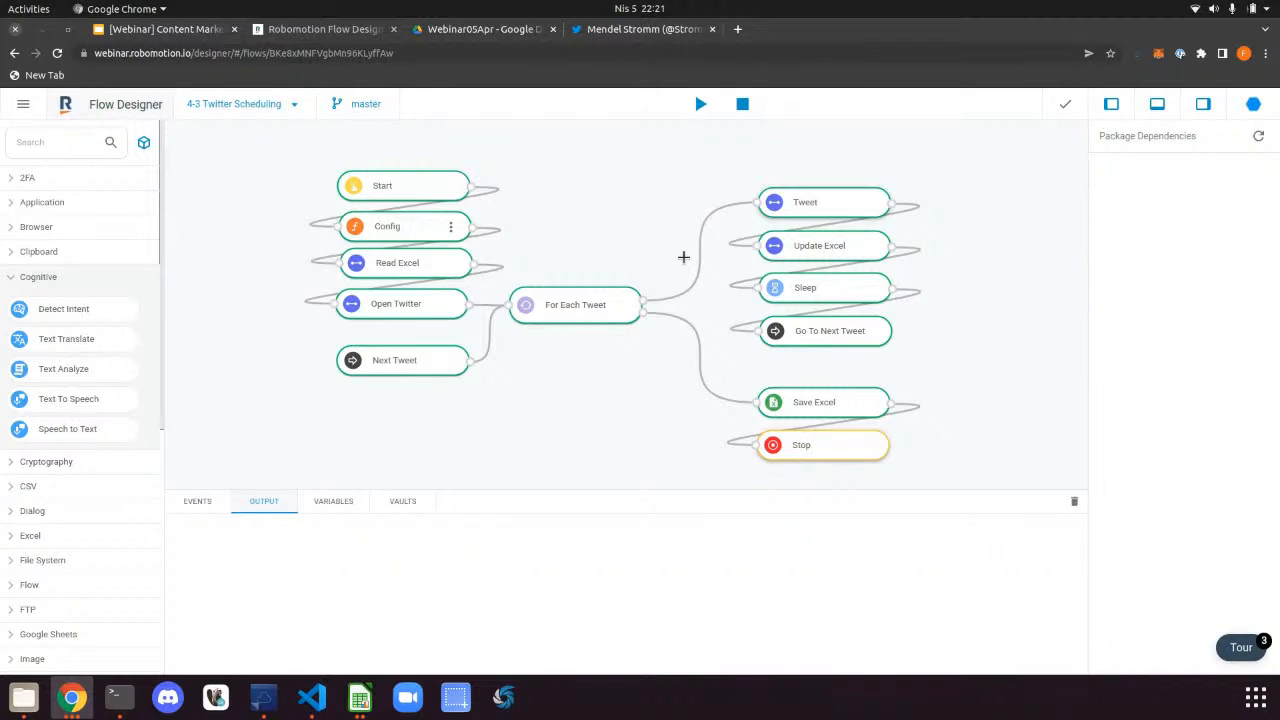
click(640, 29)
click(427, 30)
click(322, 29)
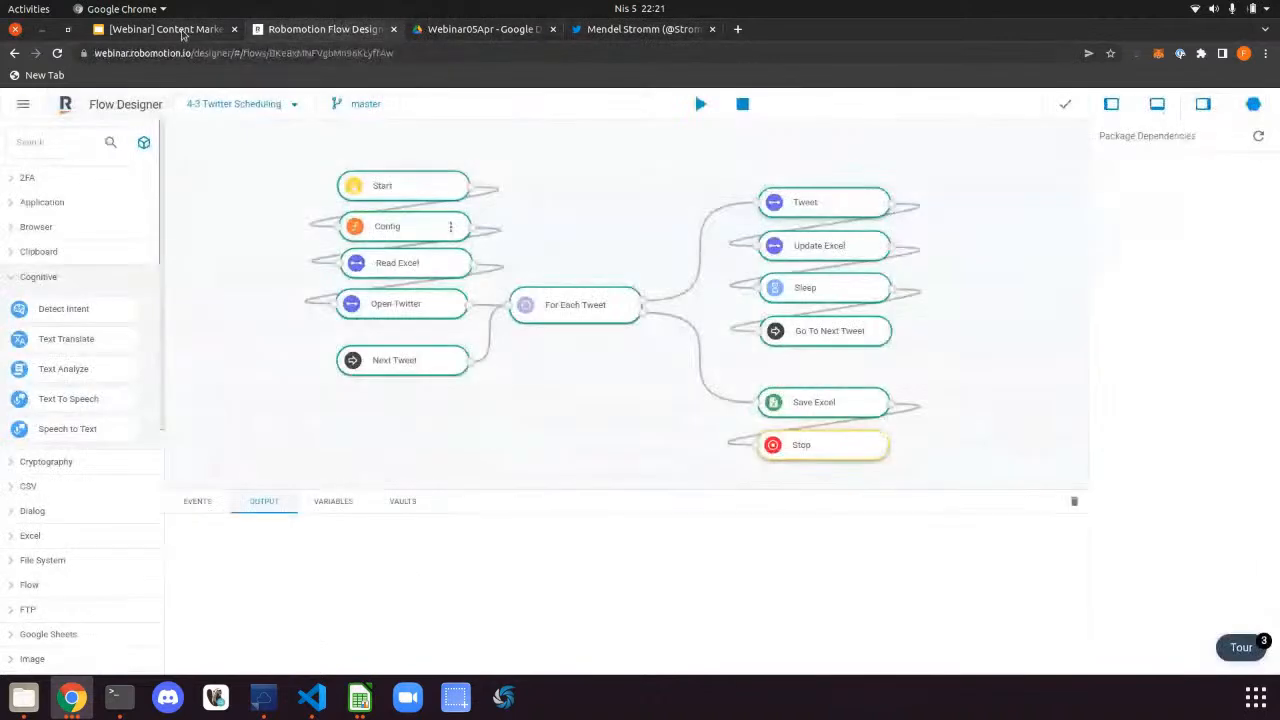
click(165, 29)
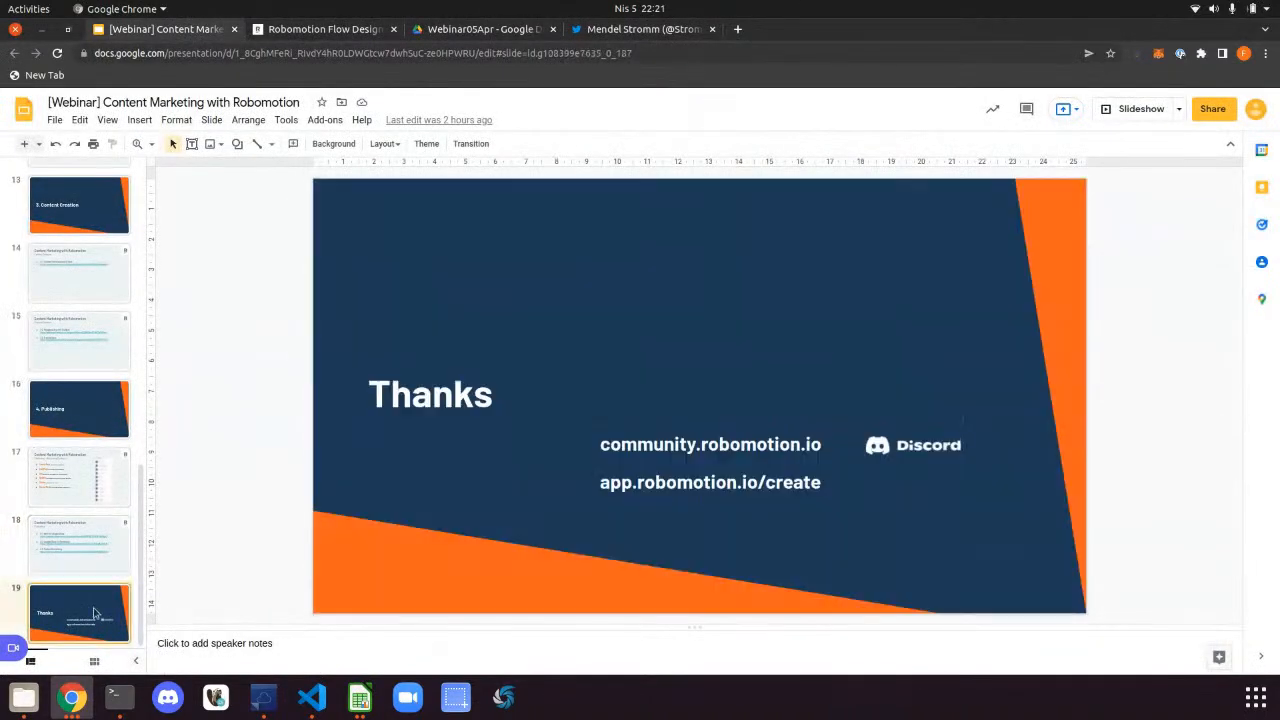
click(97, 614)
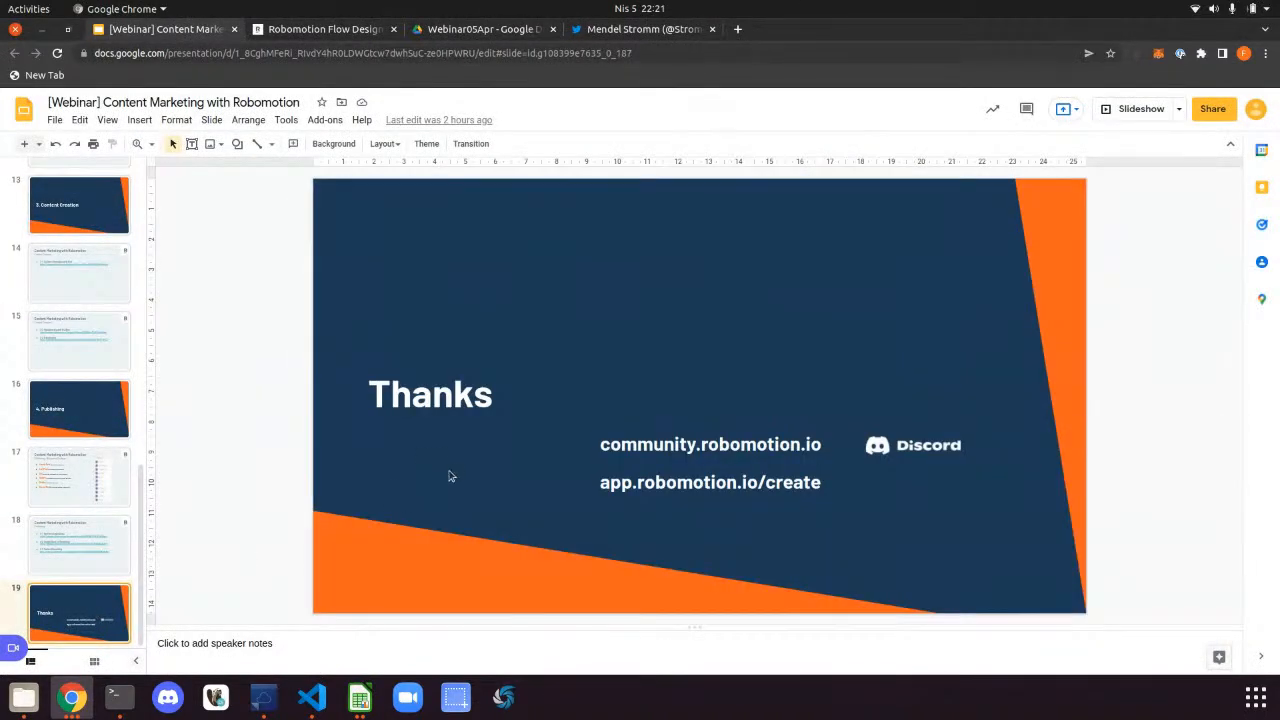